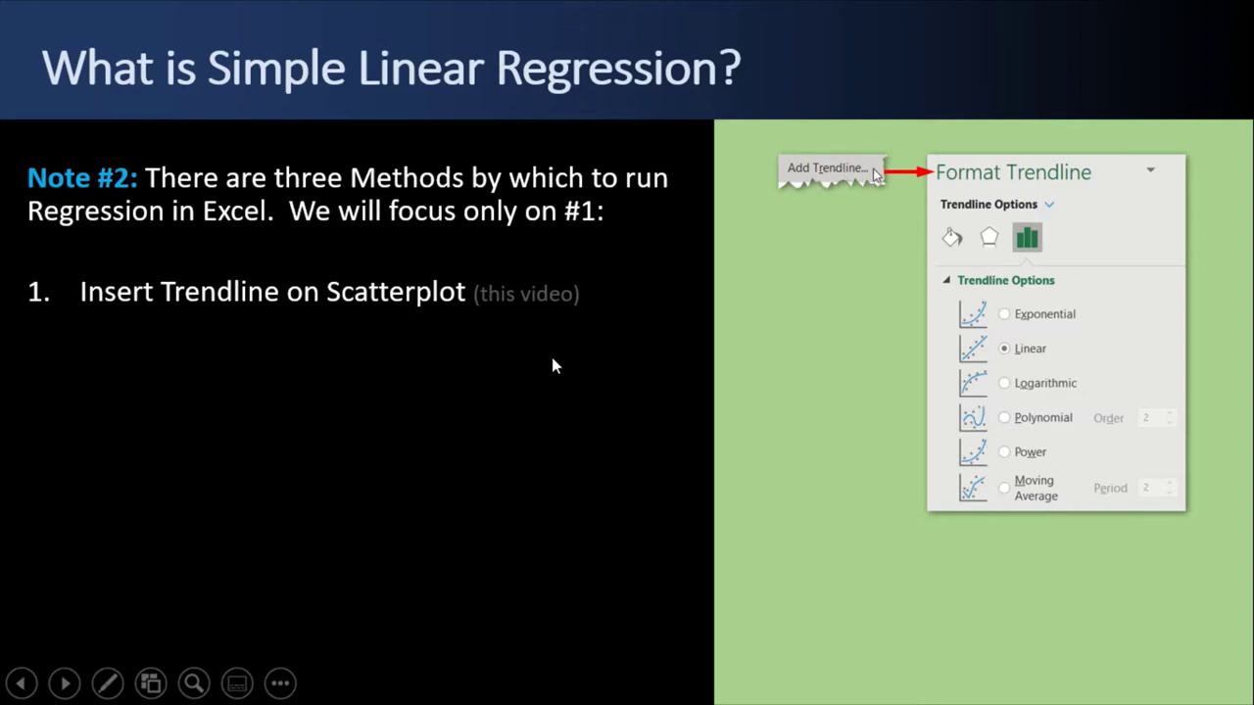
Advance the Note #2 slide build to reveal '2. Analysis ToolPak'.
key(Right)
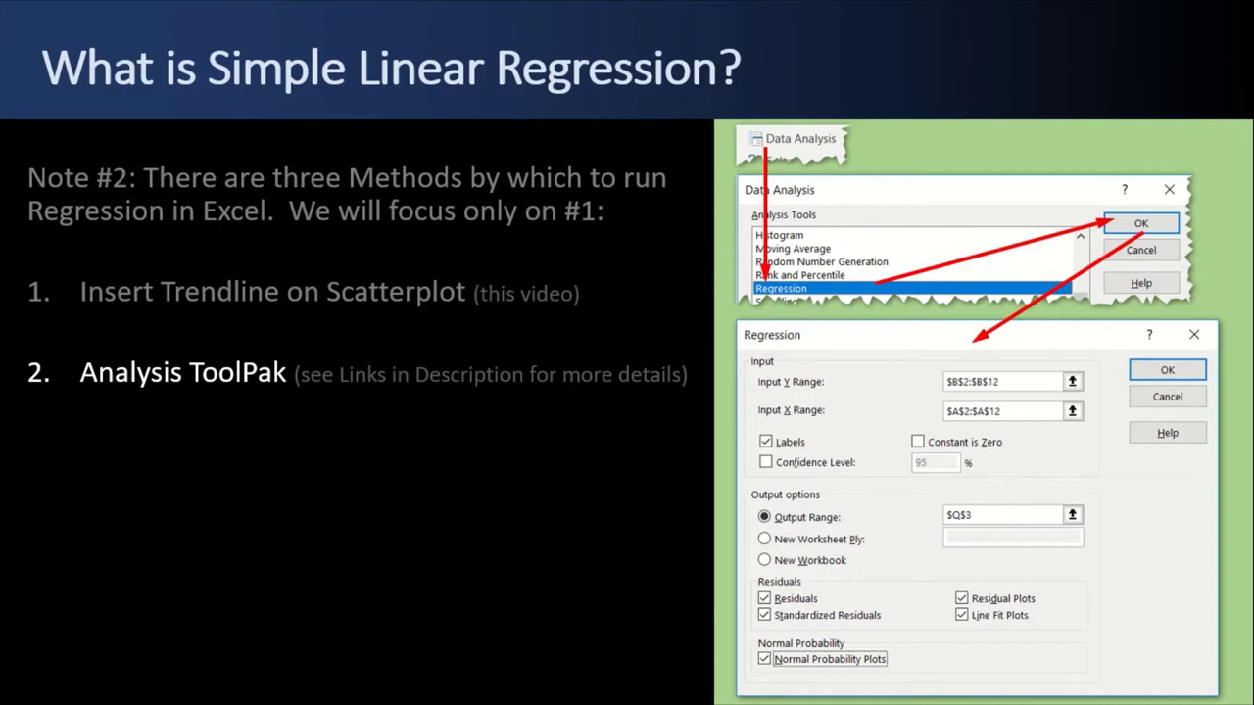
Advance the build to show '3. Formulas' with its LINEST spreadsheet screenshot.
click(137, 497)
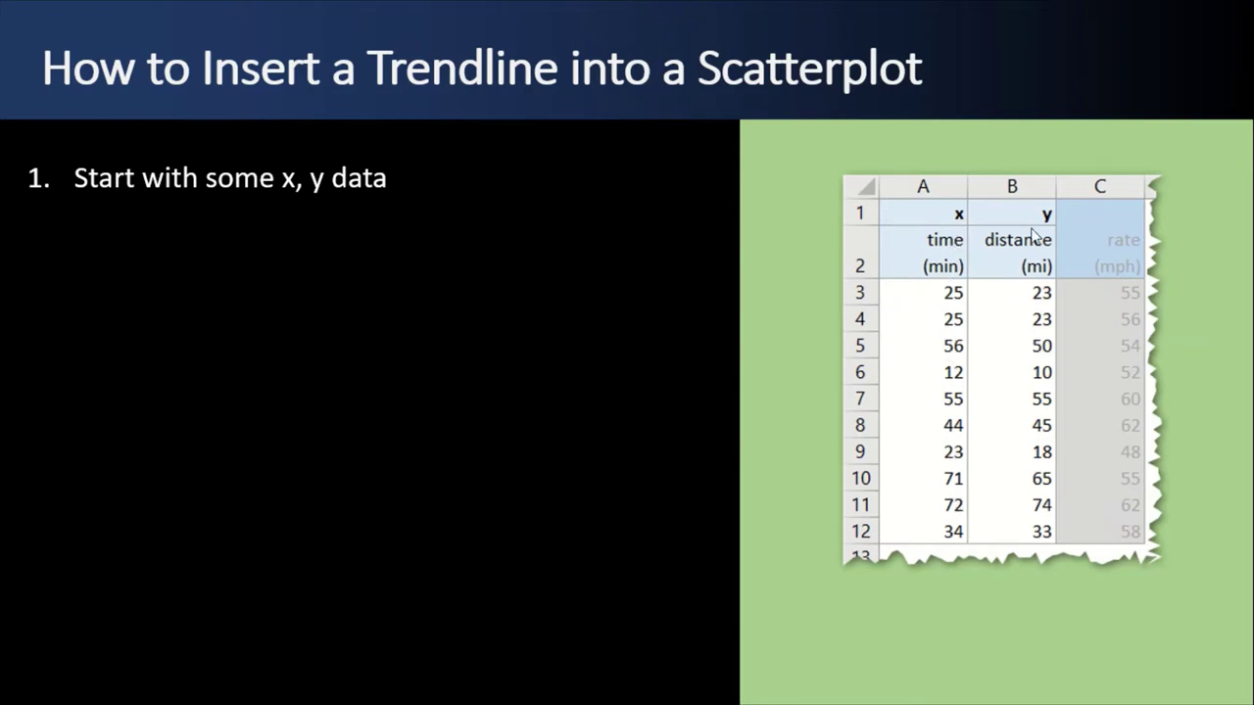
Reveal step 2, Insert > Charts > Scatterplot, beside the Distance versus Time chart.
click(335, 307)
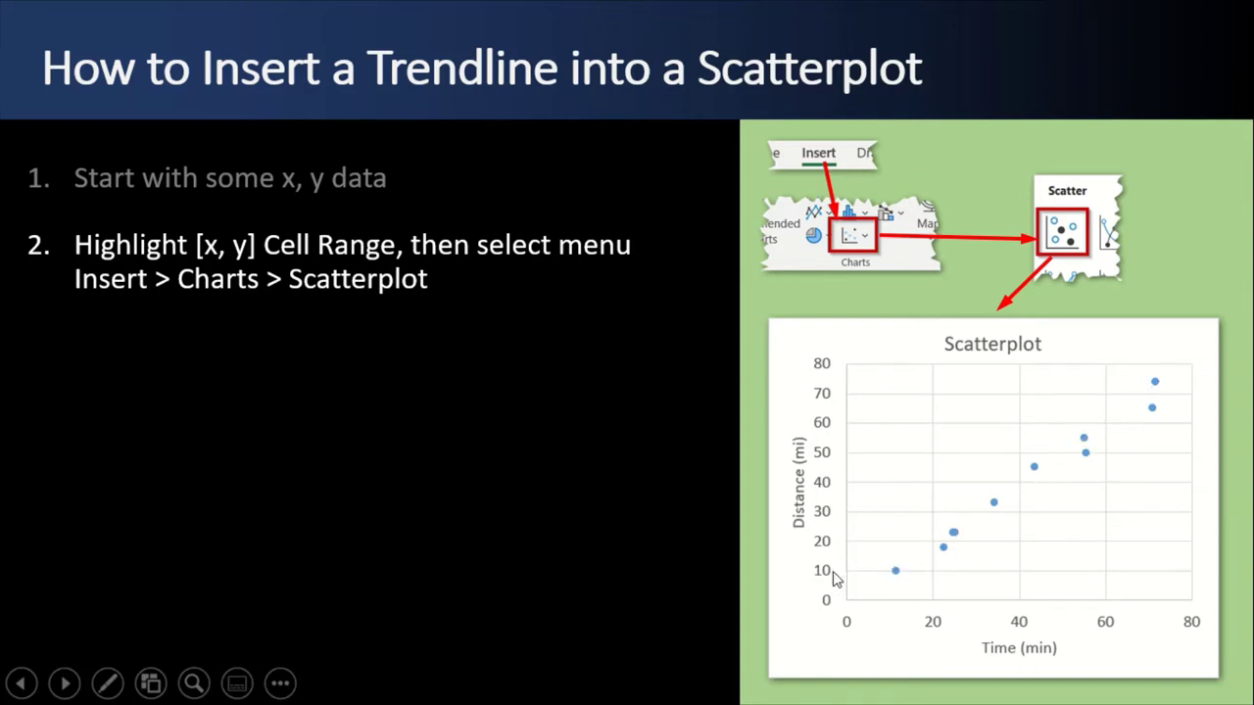
Reveal step 3: right-click any scatterplot point for a popup menu offering Add Trendline.
key(Right)
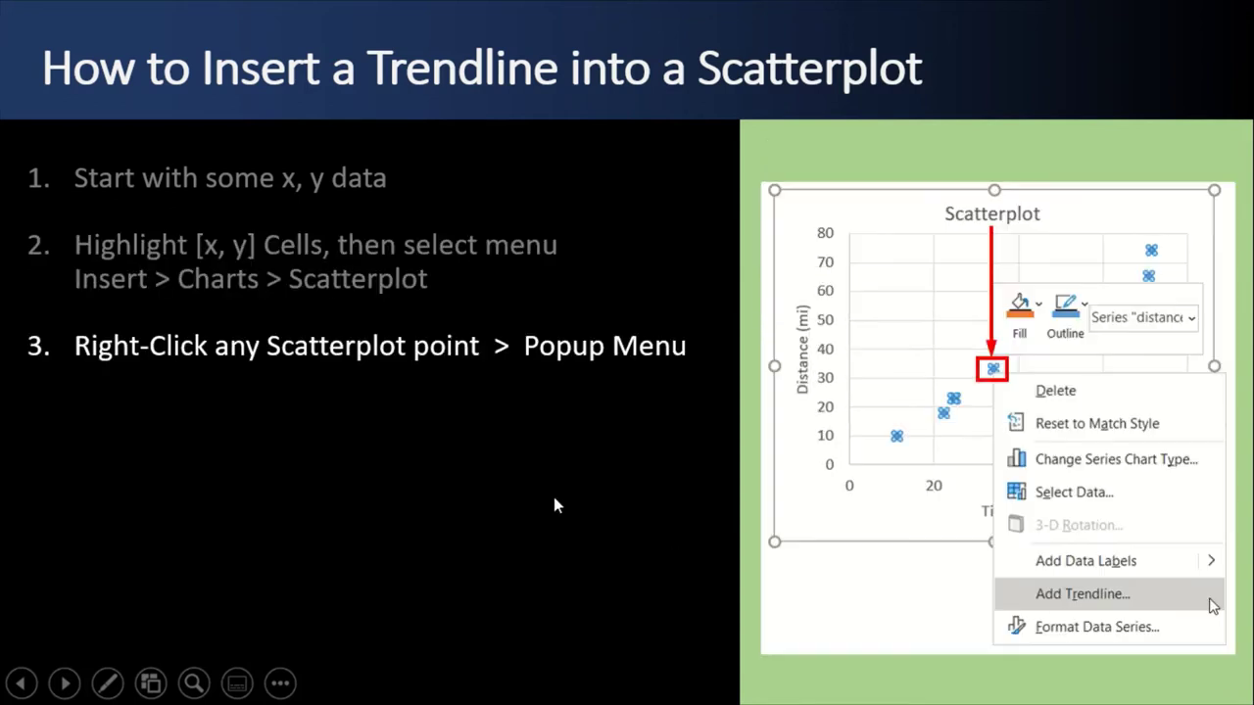
Reveal the 'Click Add Trendline' line and step 4 showing the added regression line.
click(1035, 615)
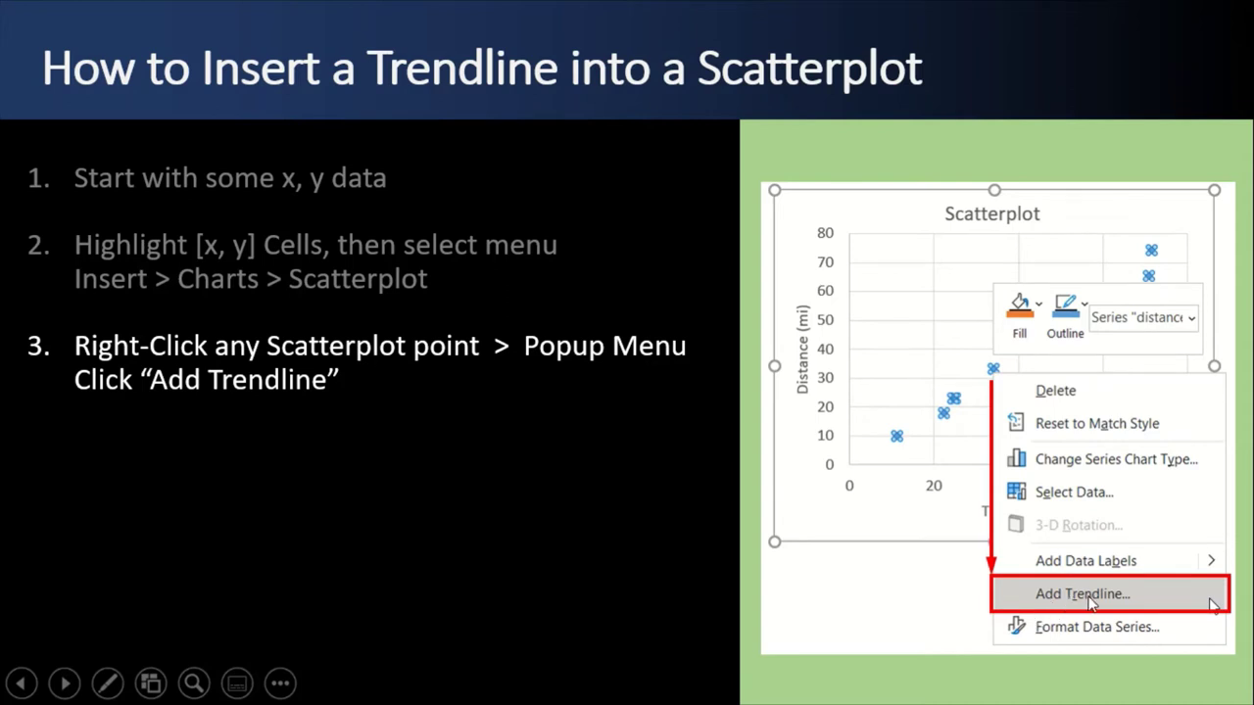
click(763, 516)
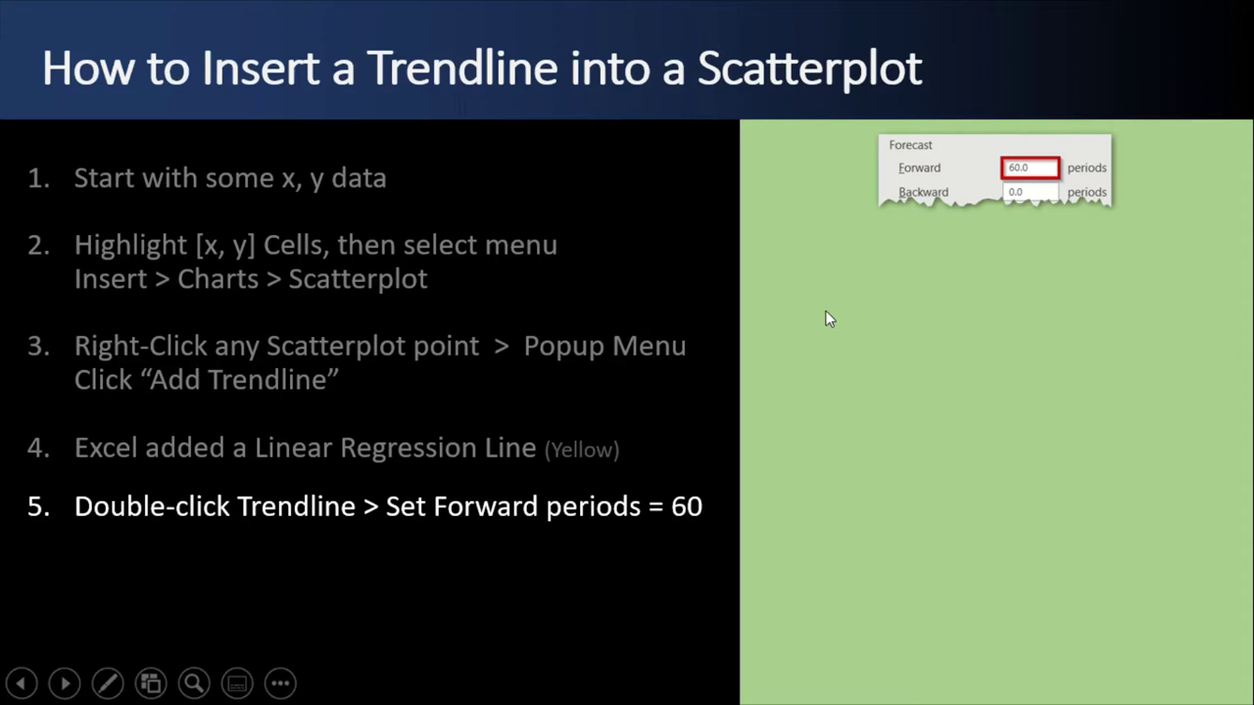
Advance the slideshow to the 'How to Apply Format Options to a Trendline' slide.
click(826, 313)
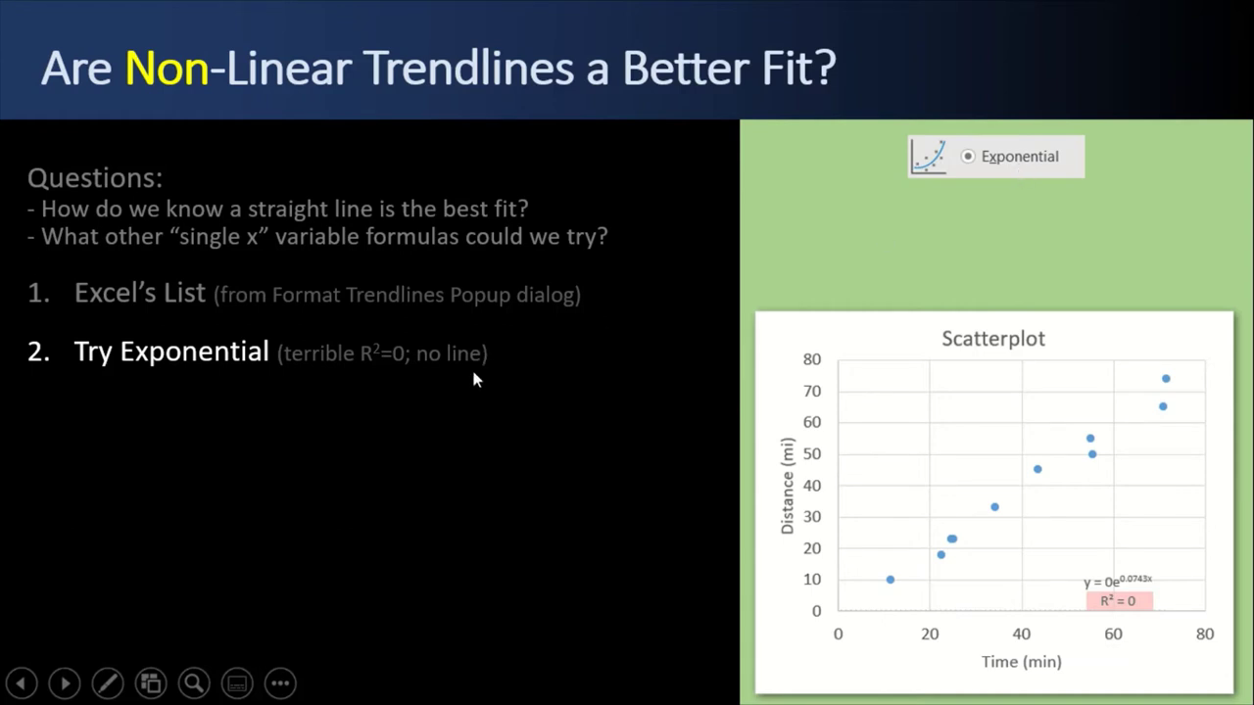
Reveal item 3, Try Logarithmic, with trendline y = 34.967ln(x) - 85.749, R² = 0.924.
click(376, 387)
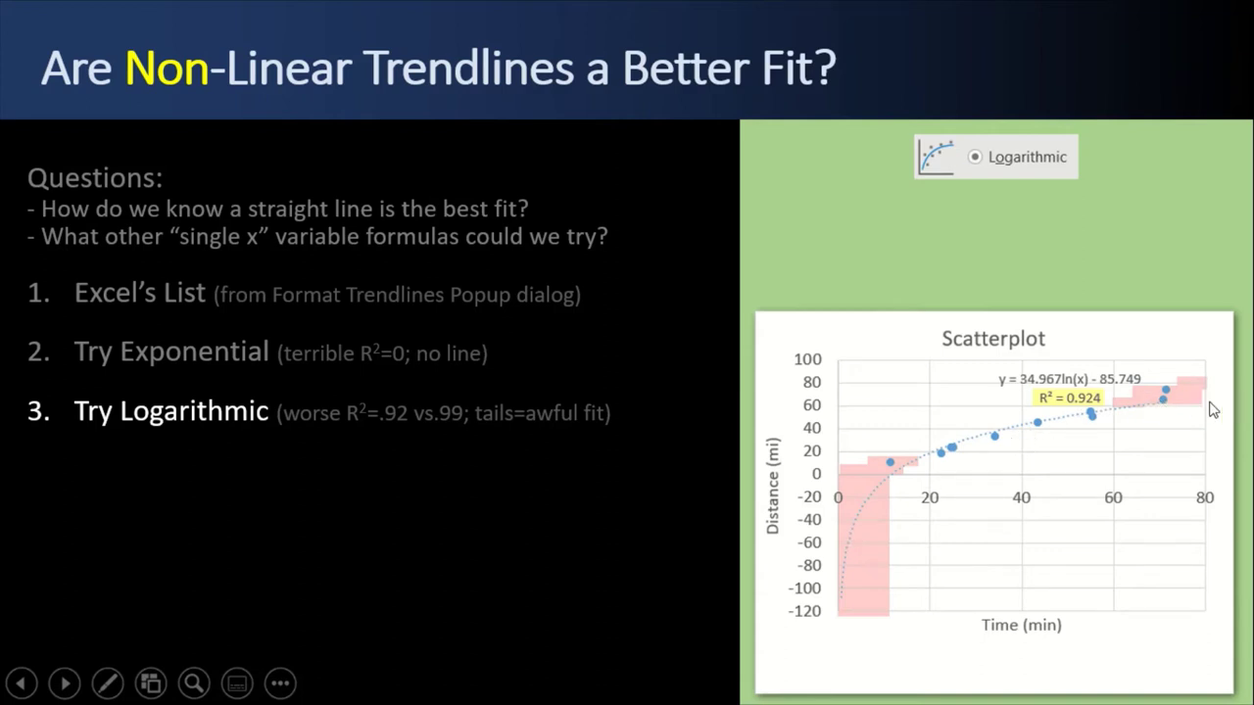
Reveal the order-5 polynomial example, its overfitting note, and item 5, Try Power (R² = 0.9898).
click(385, 412)
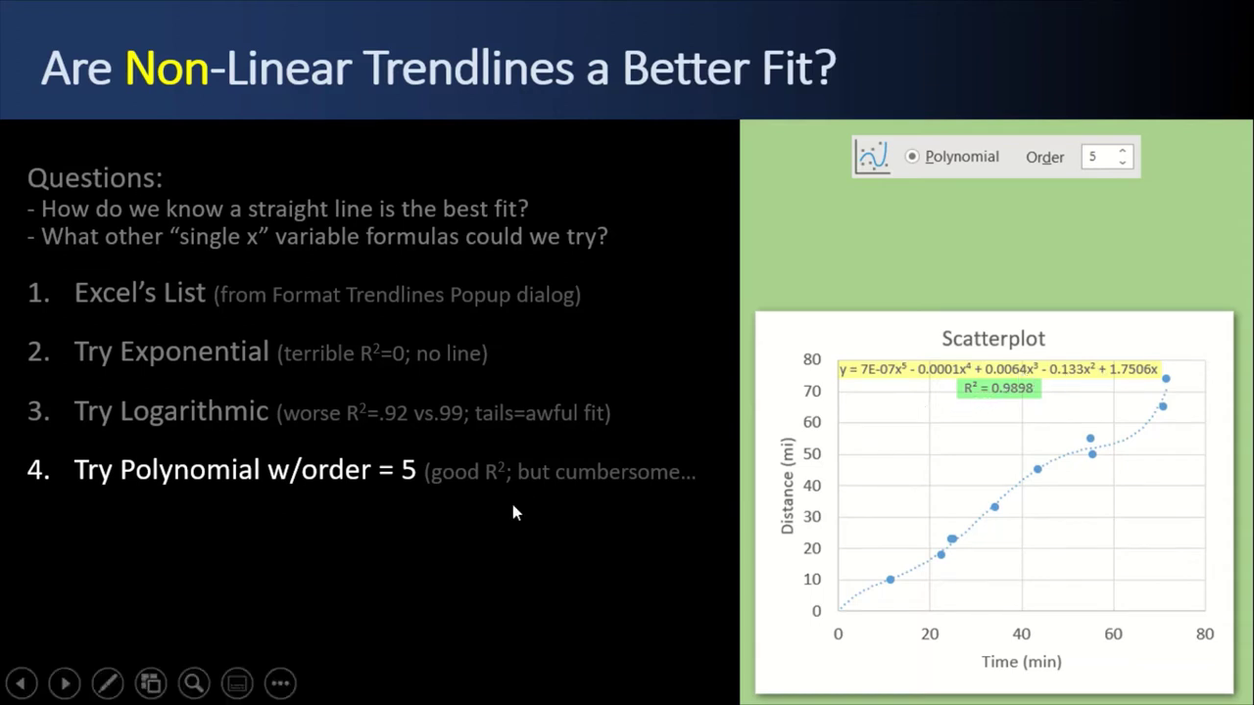
click(491, 529)
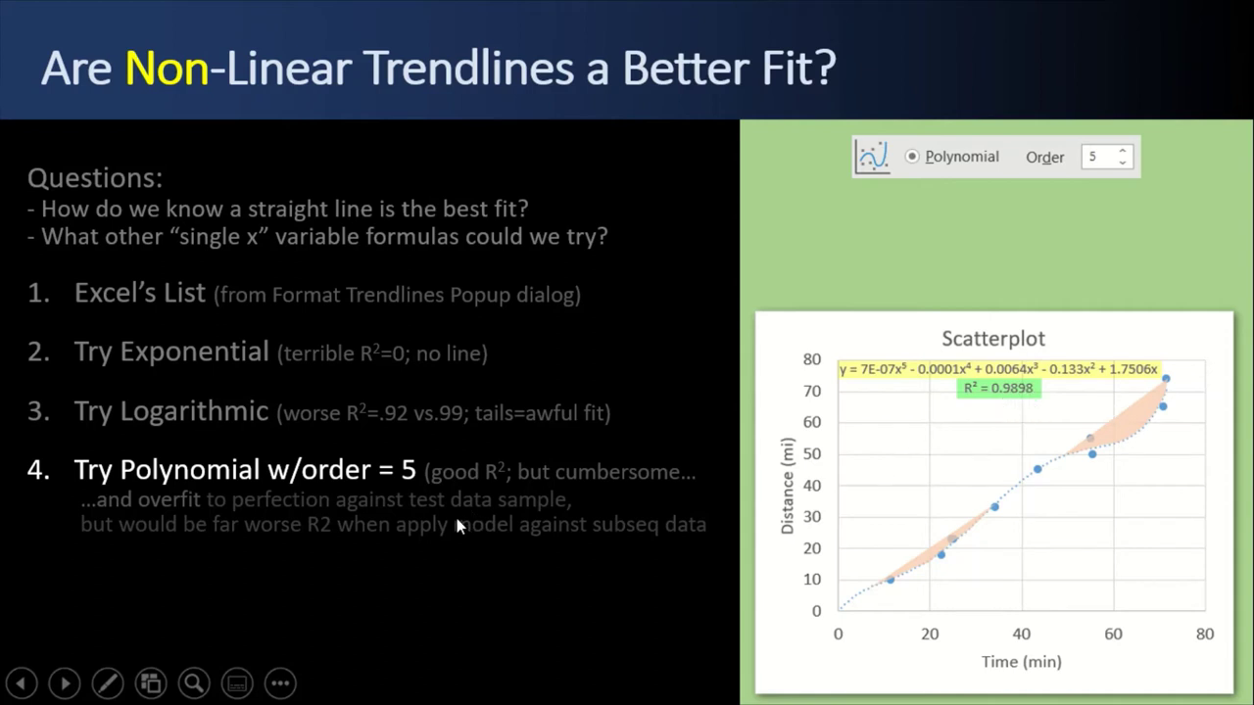
click(362, 509)
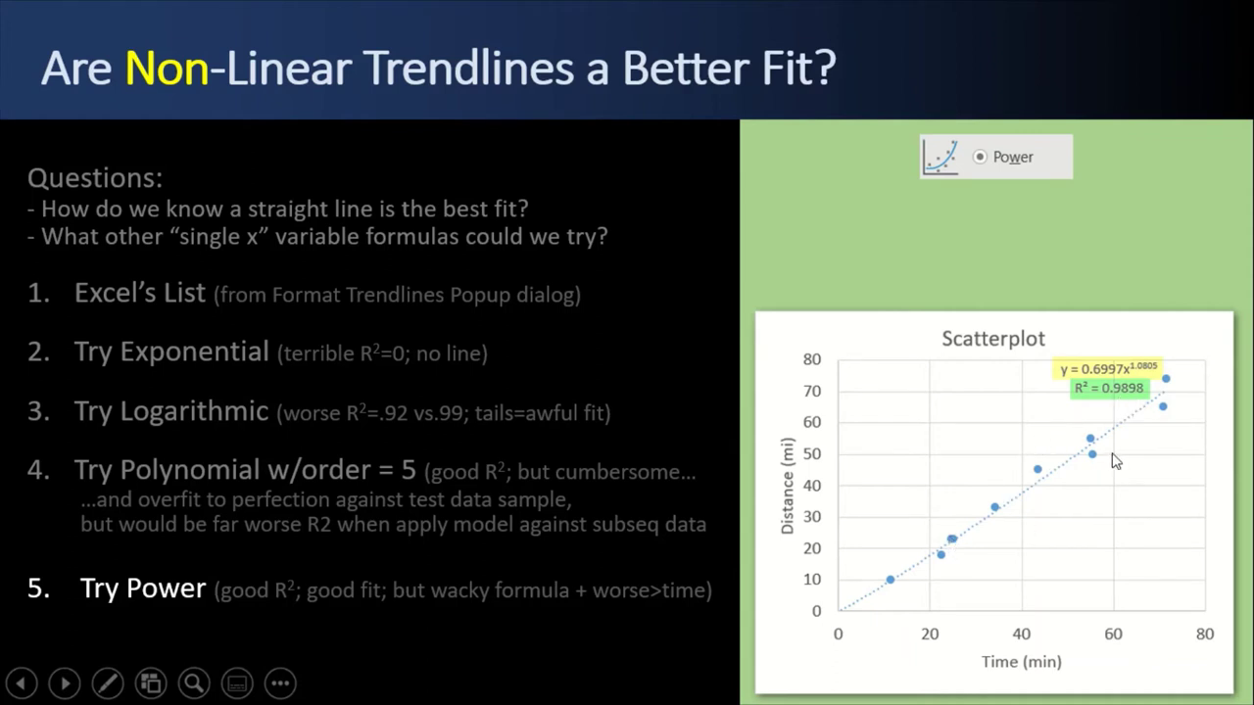
Reveal item 6, Ignore Moving Average, on the non-linear trendlines slide.
click(56, 422)
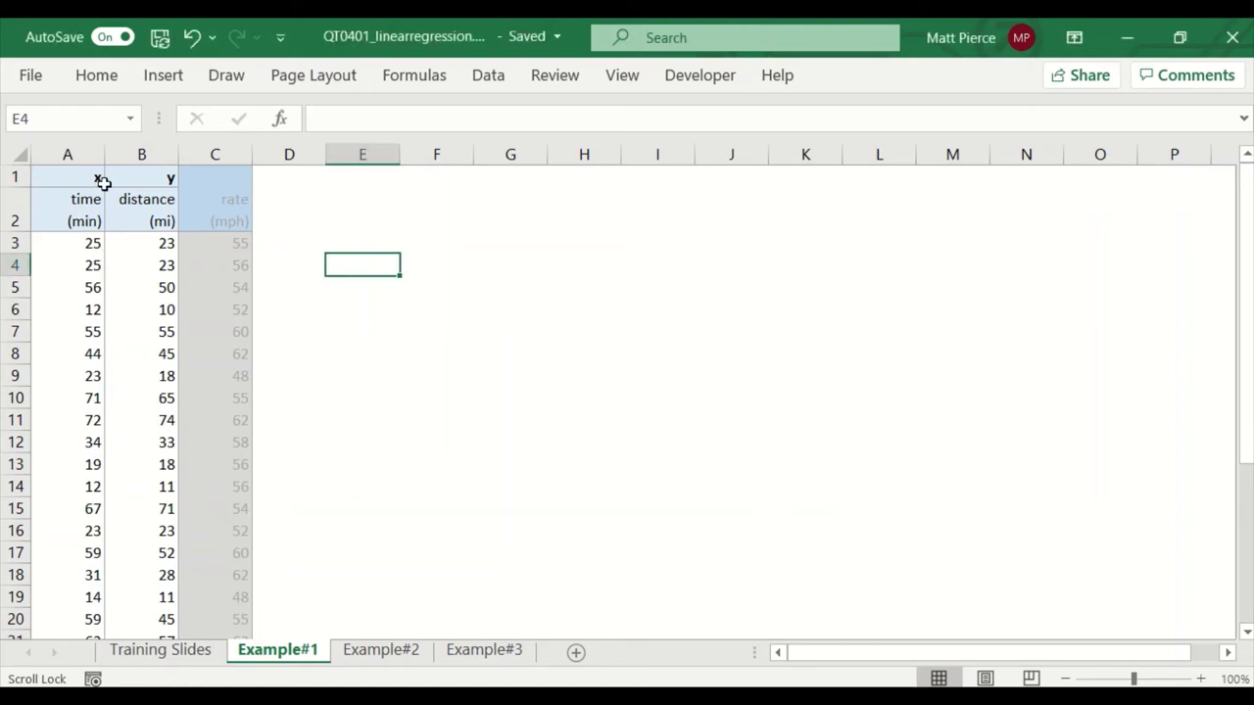
Select the time and distance data A2:B32 on Example#1, turning off Scroll Lock first.
click(83, 215)
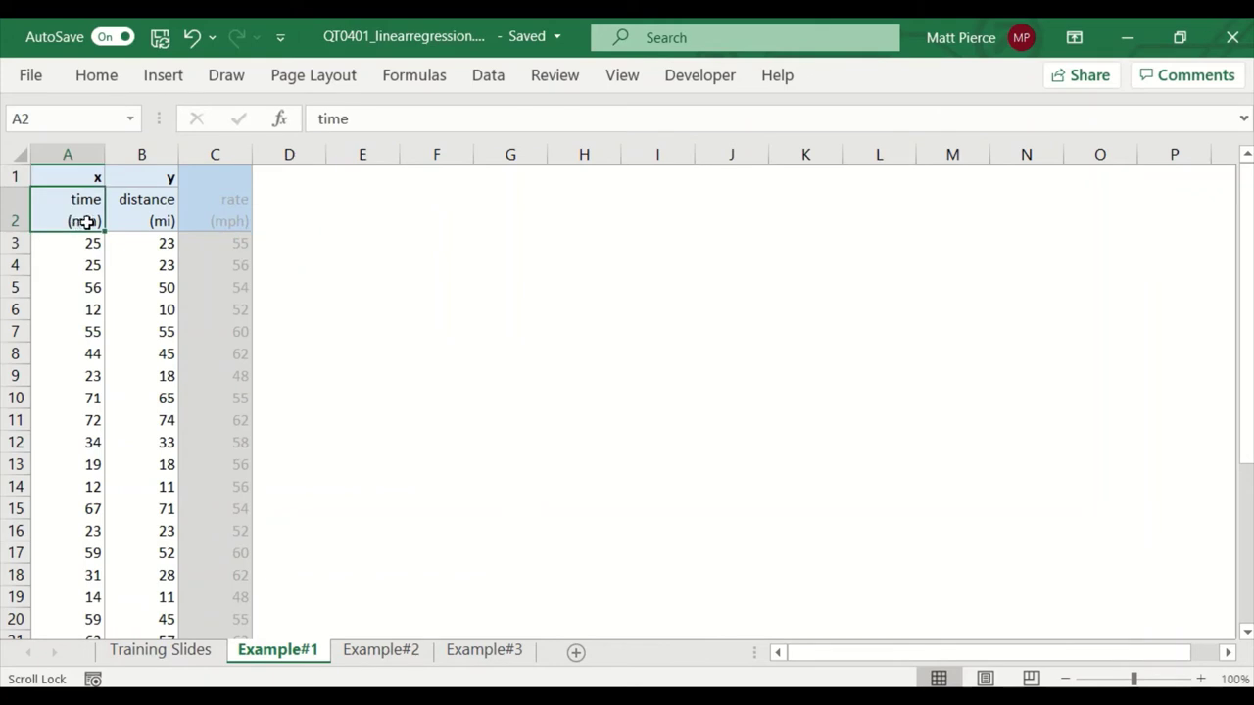
click(141, 207)
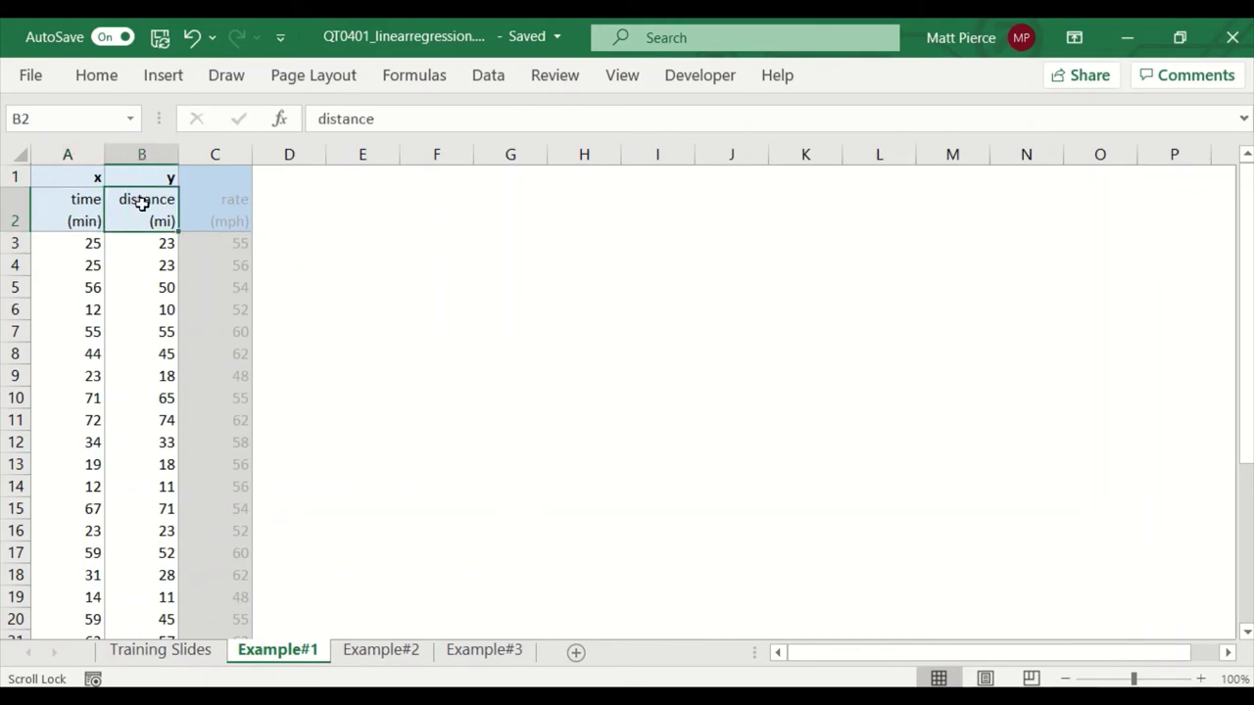
click(72, 219)
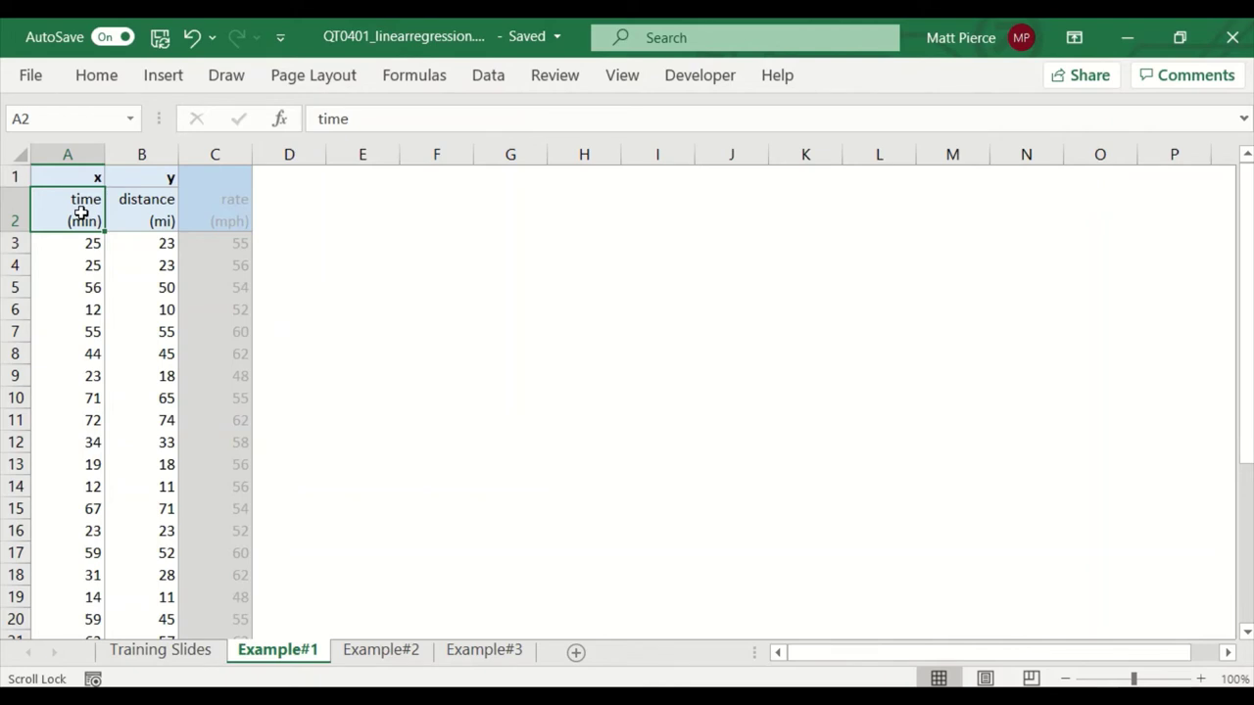
key(Scroll_Lock)
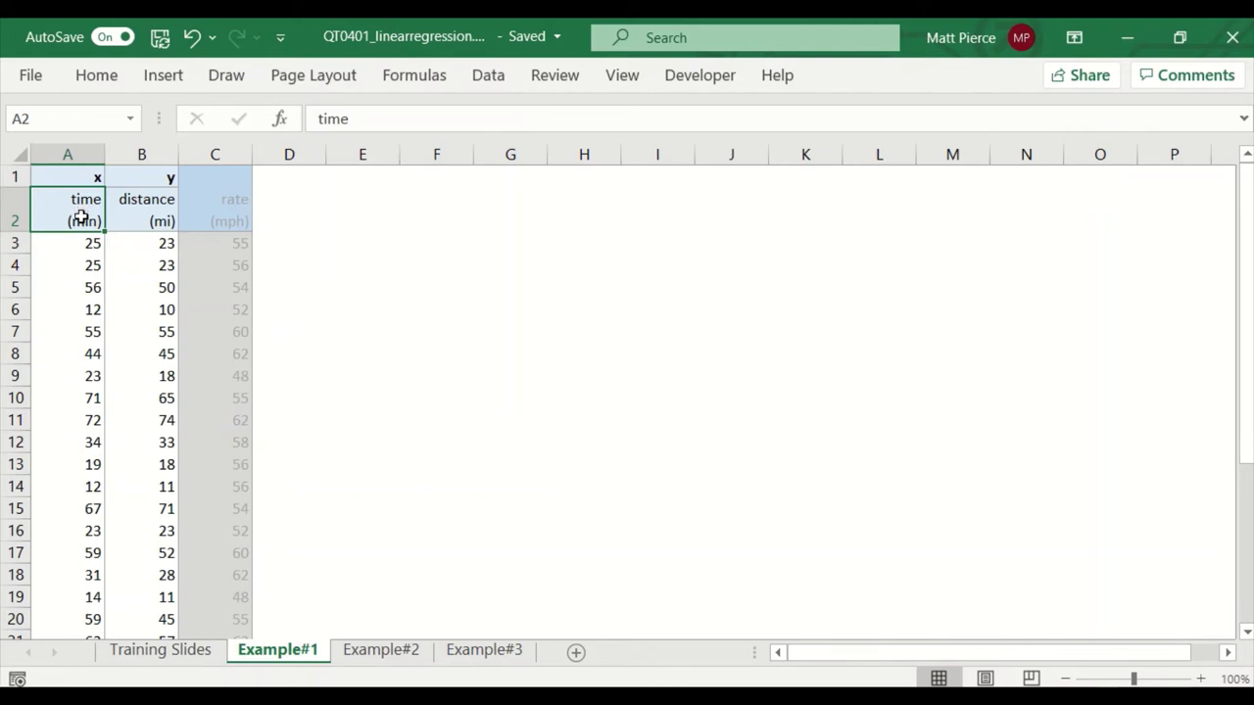
key(shift+Right)
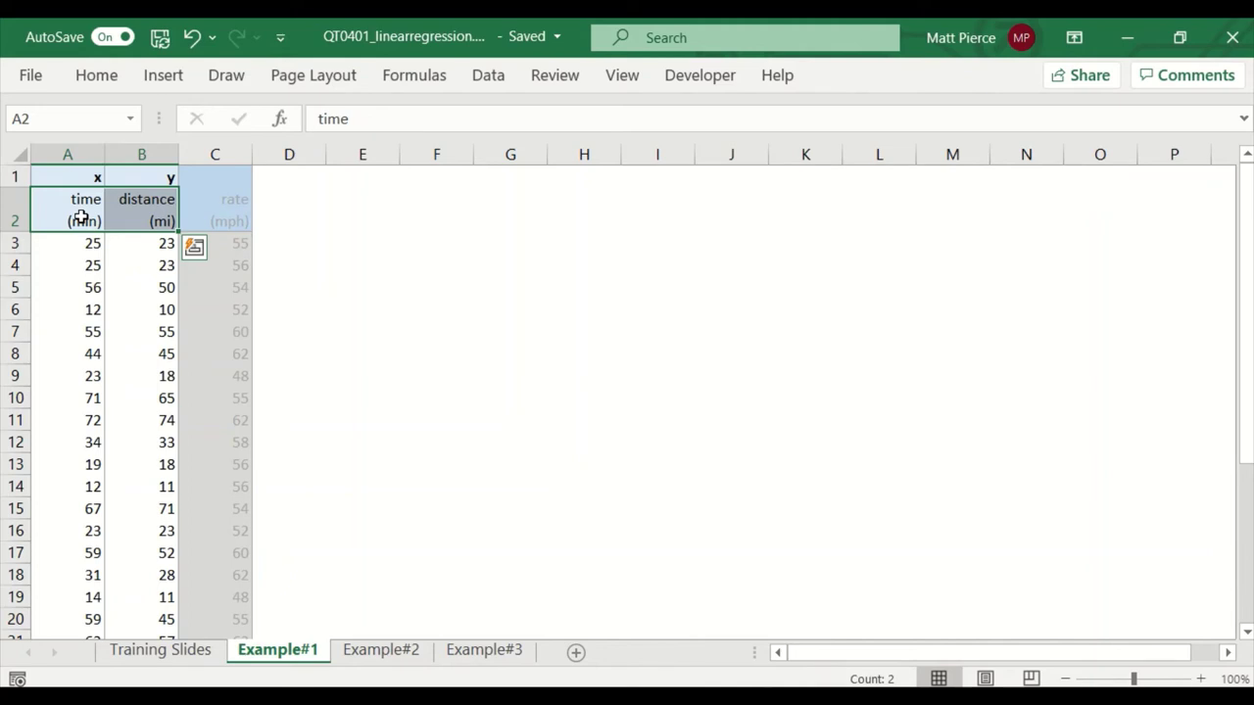
drag(82, 217, 141, 632)
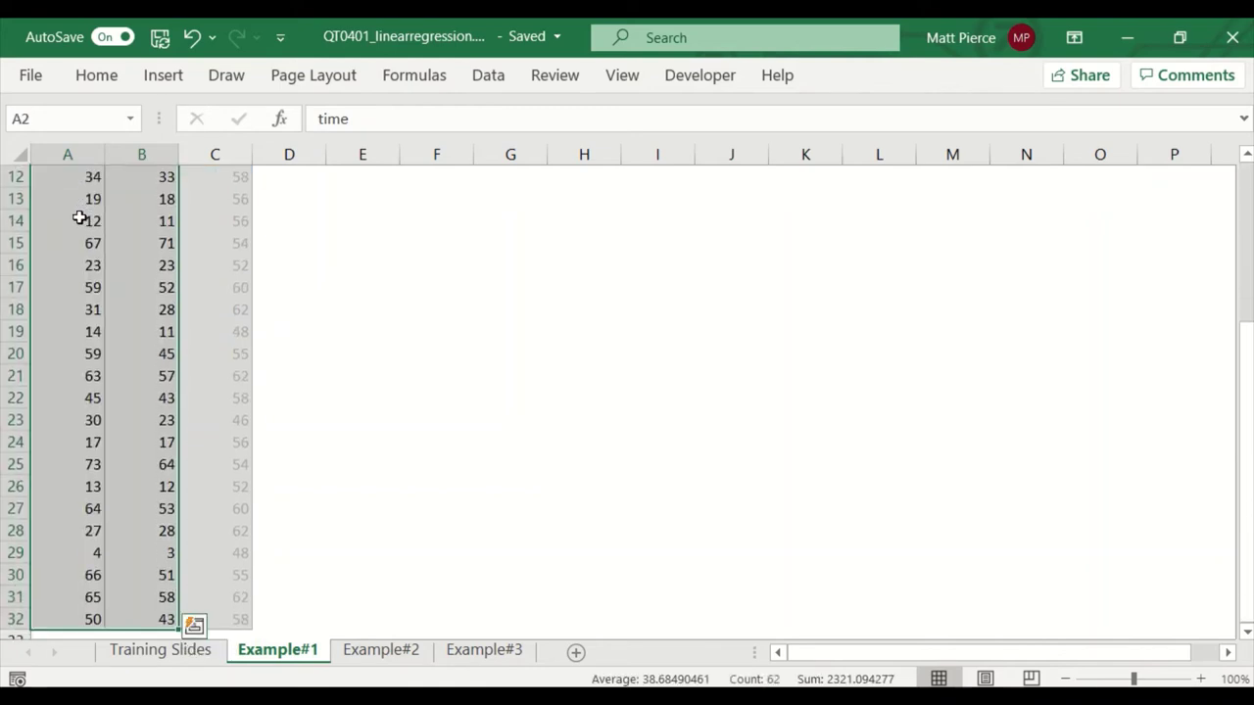
Run Analyze Data on the time (min) and distance (mi) data to get chart ideas.
click(98, 76)
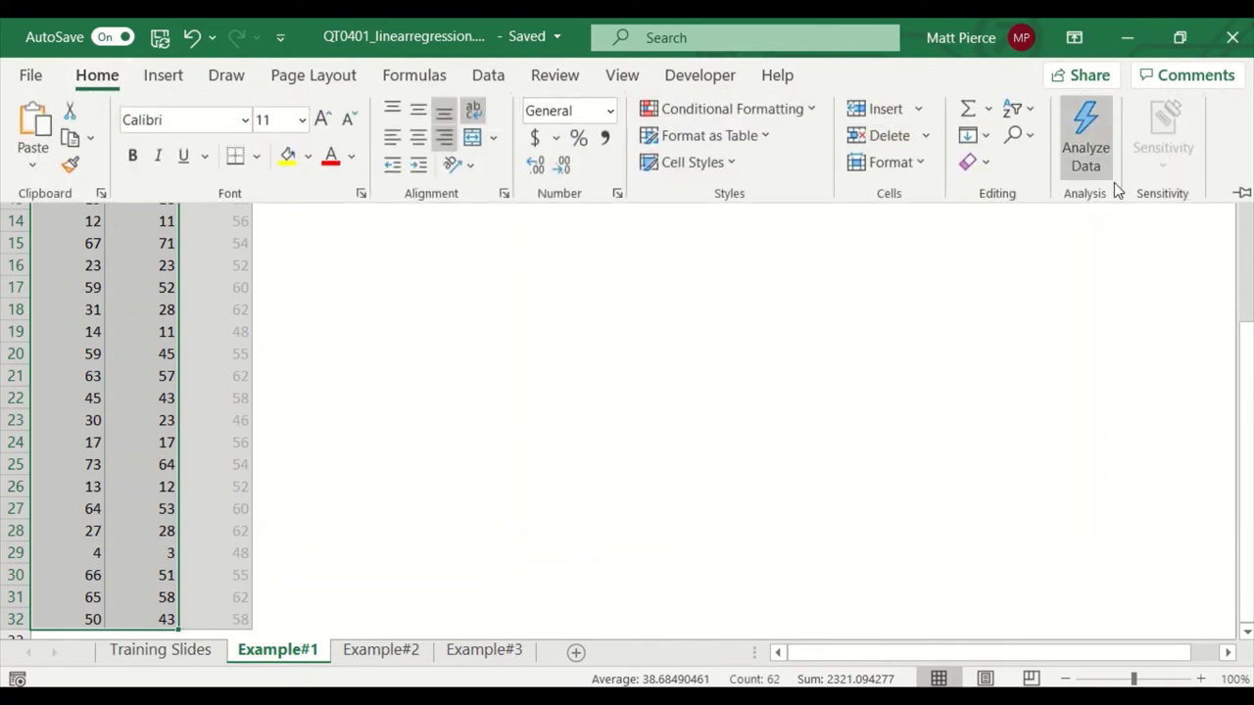
click(1240, 193)
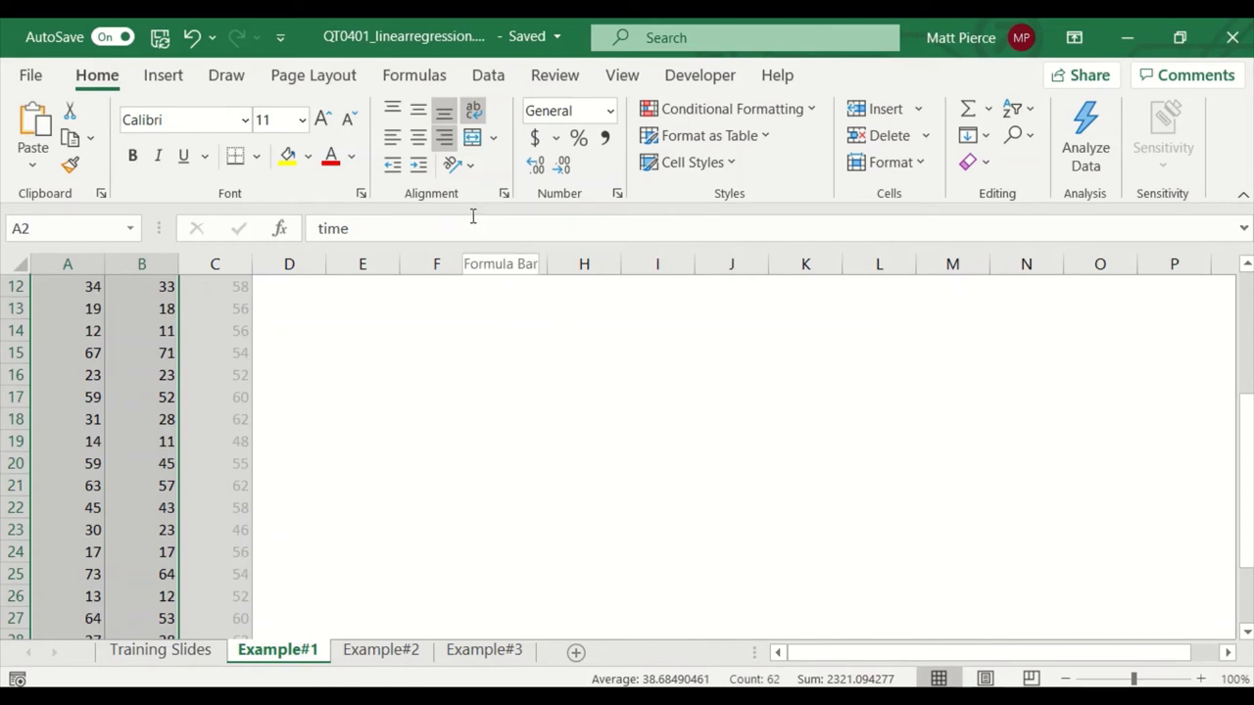
click(1095, 159)
scroll(787, 401, up, 4)
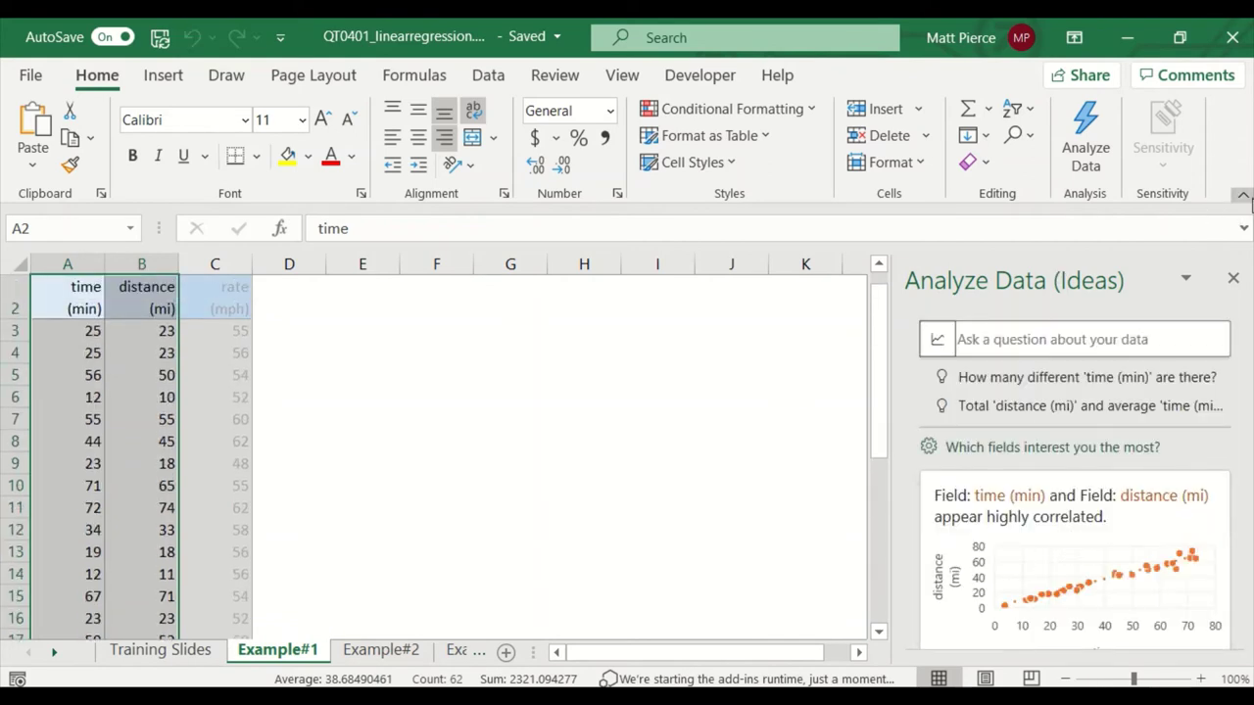
click(1243, 194)
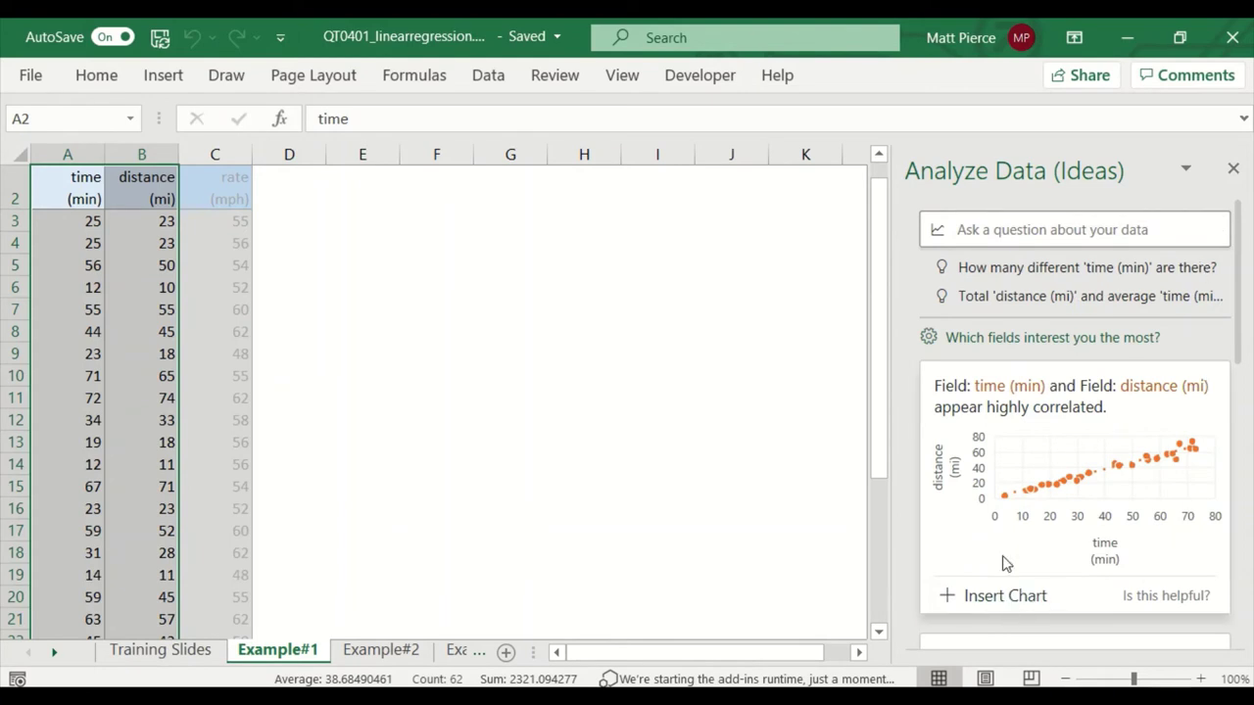
scroll(1232, 503, down, 6)
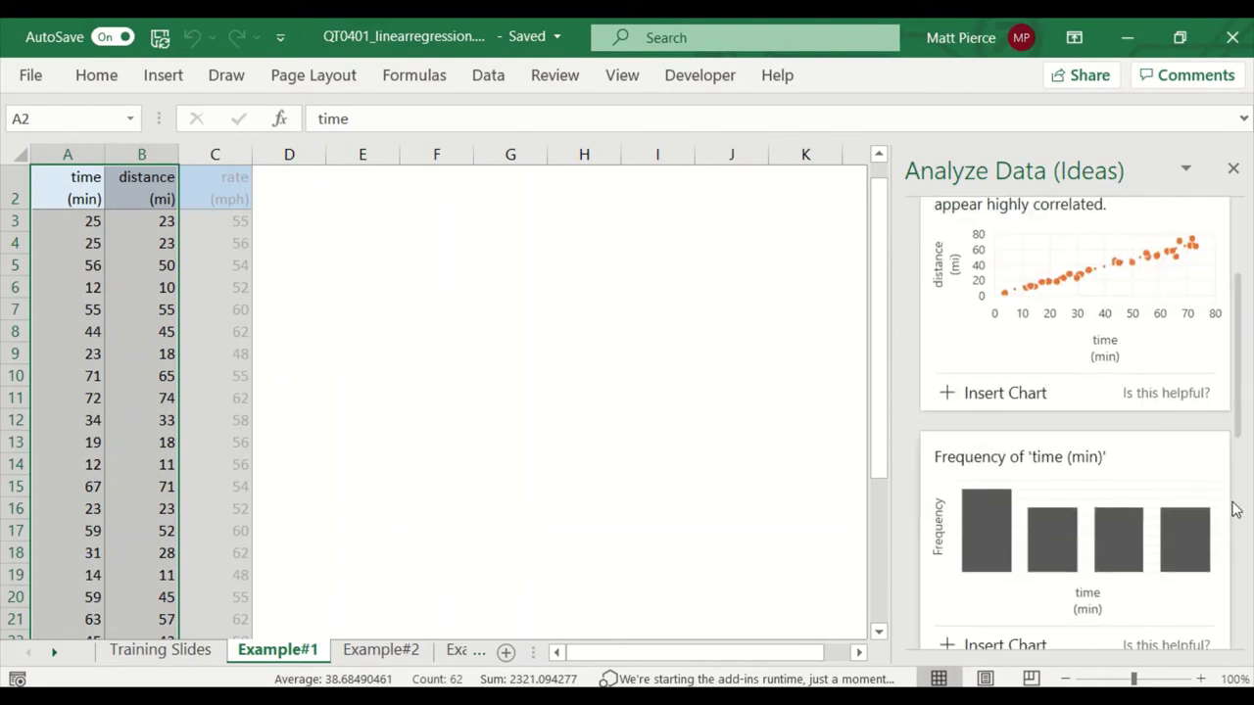
scroll(1231, 537, down, 2)
scroll(1229, 543, up, 8)
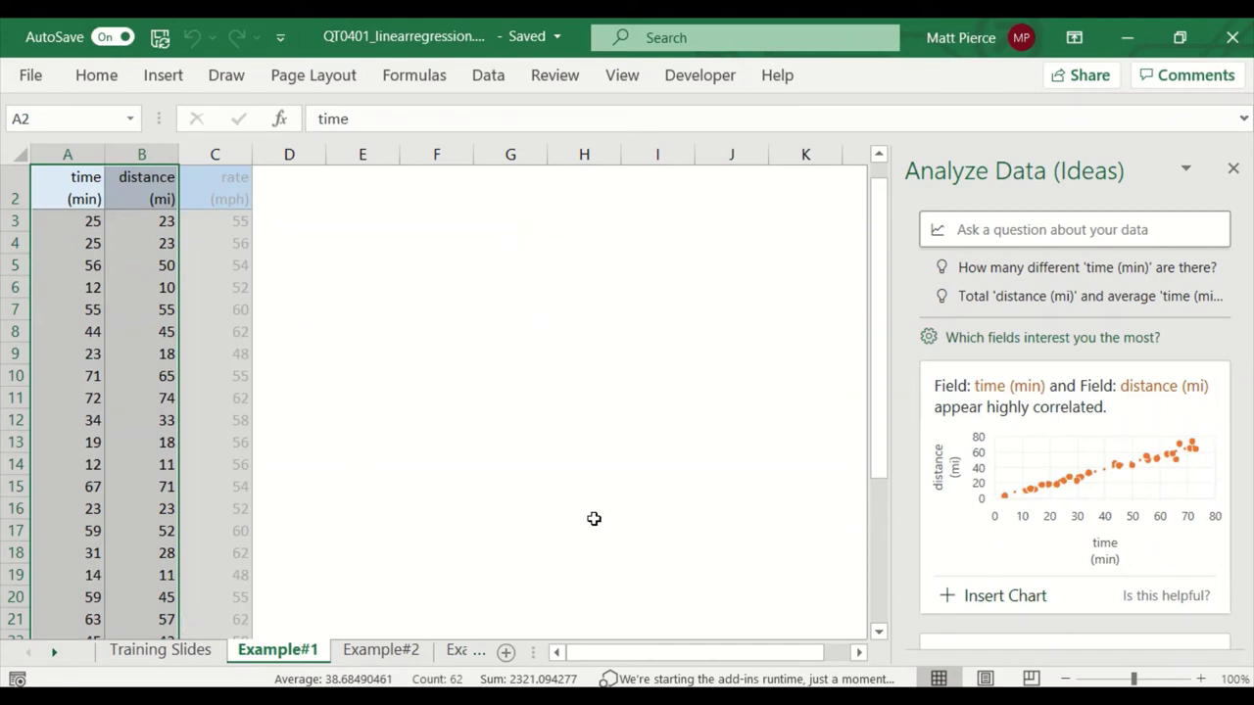
Insert the suggested time vs. distance scatter chart beside the data and close Analyze Data.
click(962, 599)
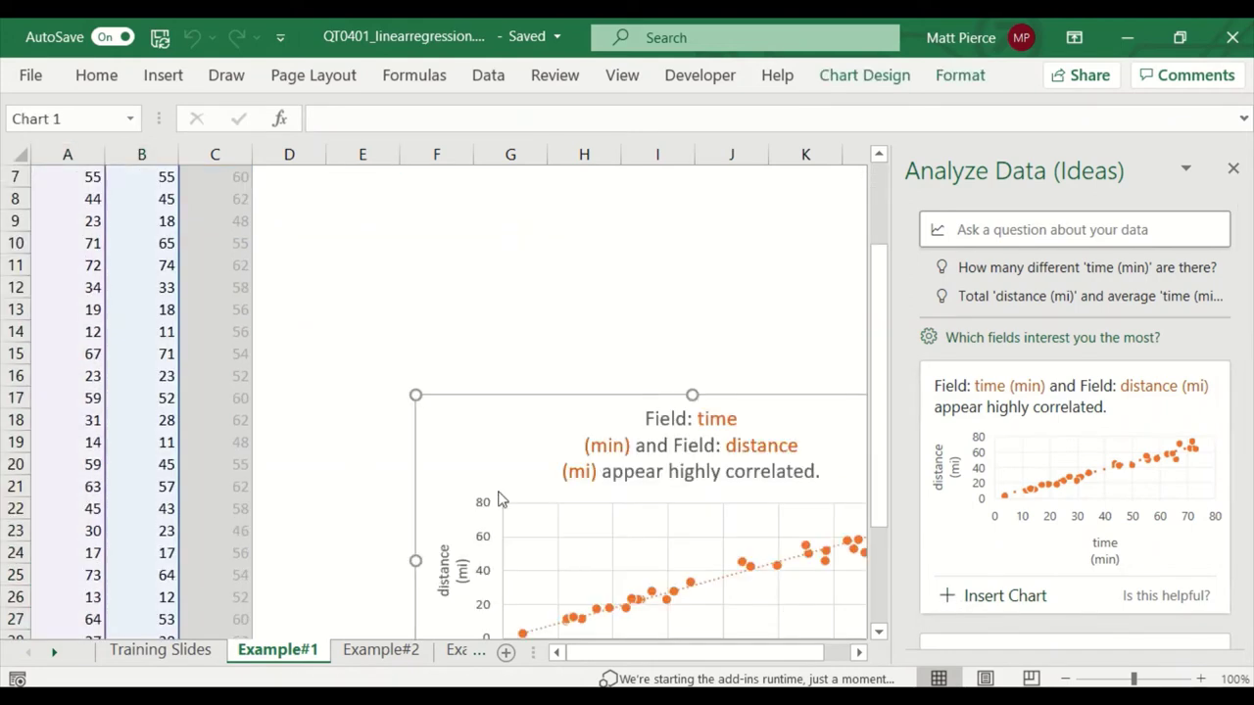
drag(600, 421, 446, 302)
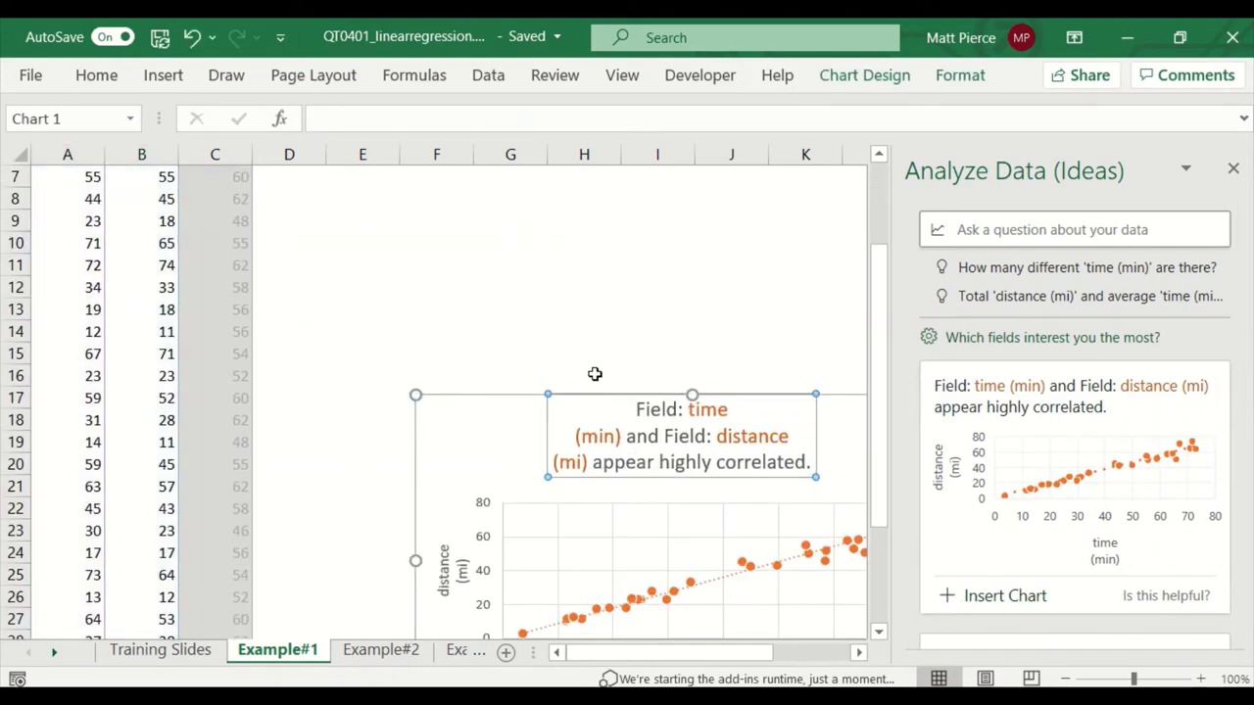
key(ctrl+z)
drag(426, 284, 356, 219)
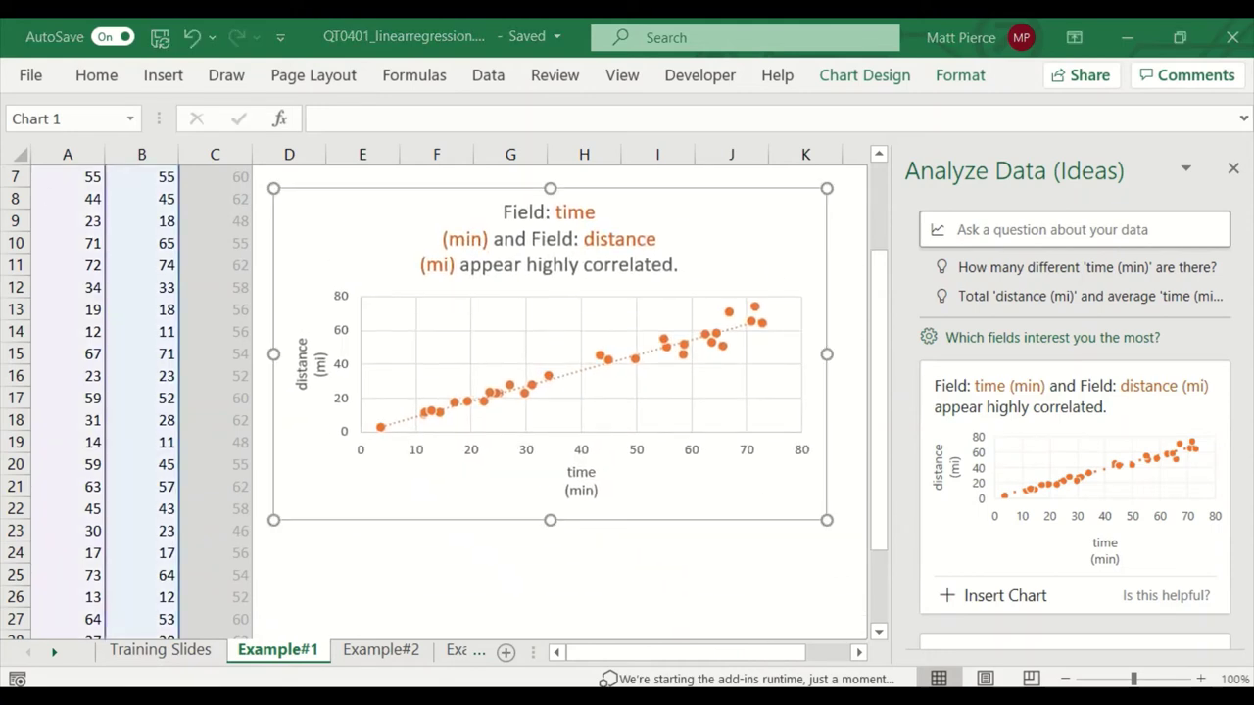
click(1233, 174)
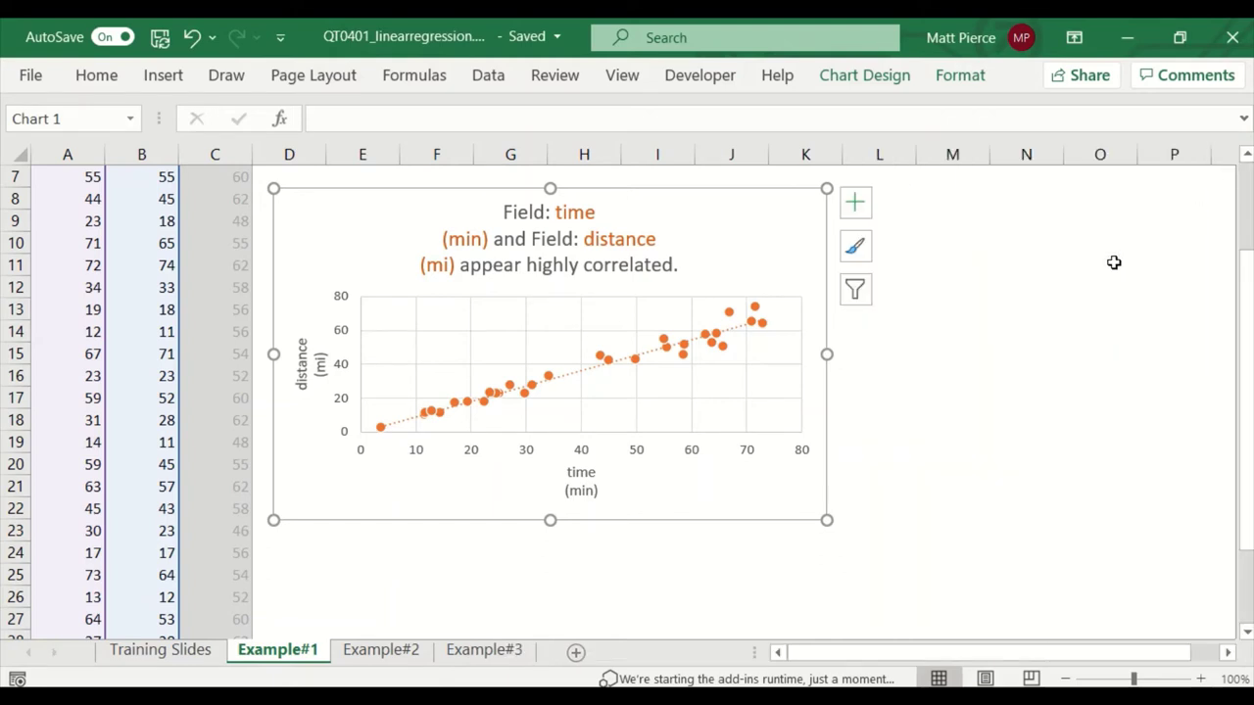
Show the trendline equation and R² on the chart with the intercept set at 0.
double_click(576, 382)
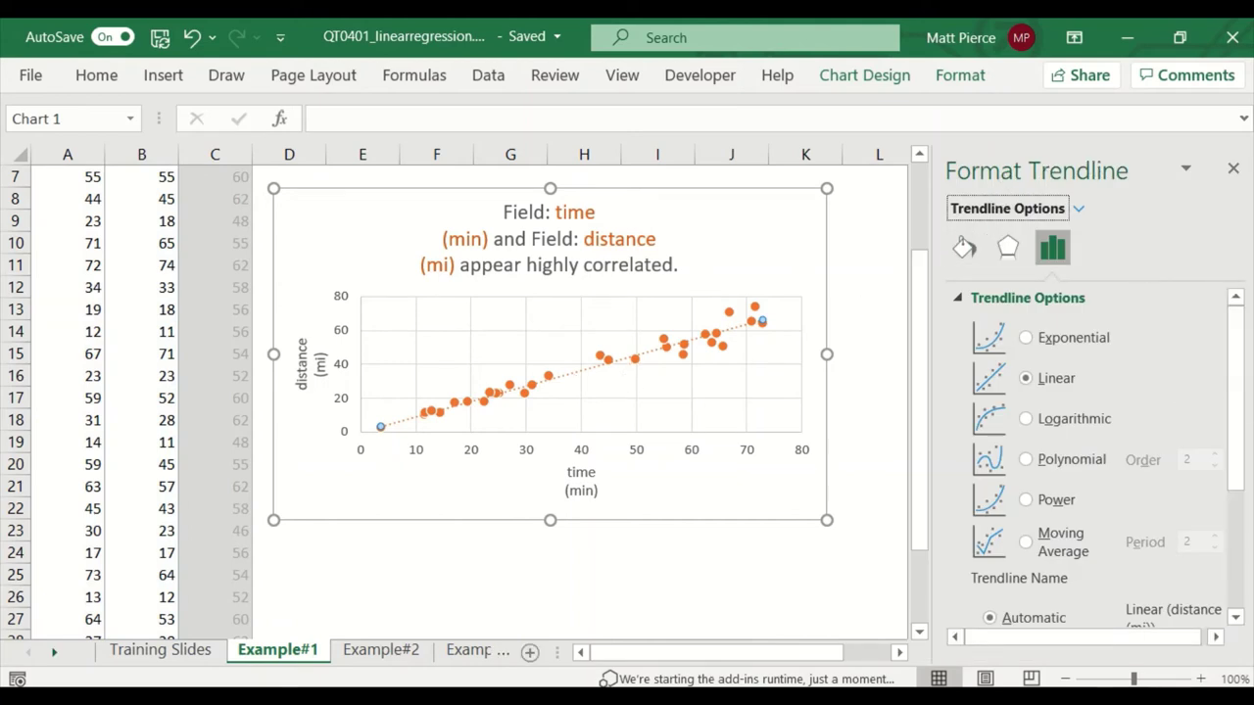
drag(1242, 428, 1242, 550)
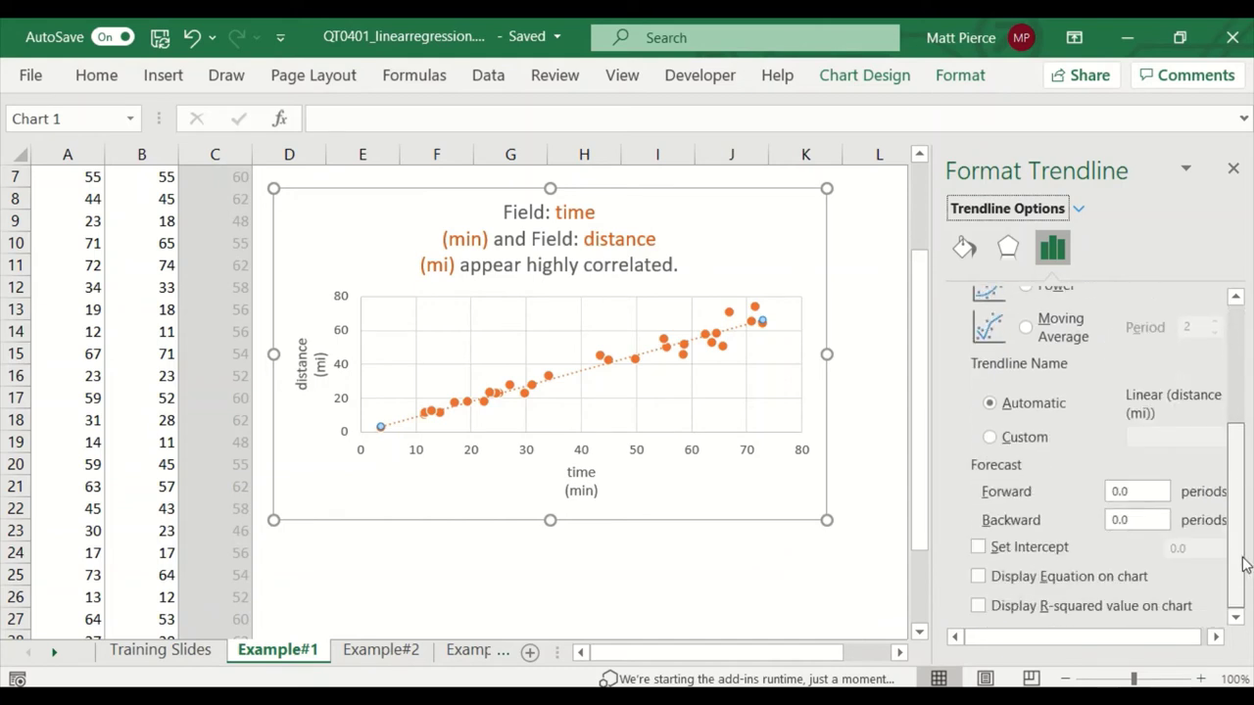
scroll(1008, 333, up, 5)
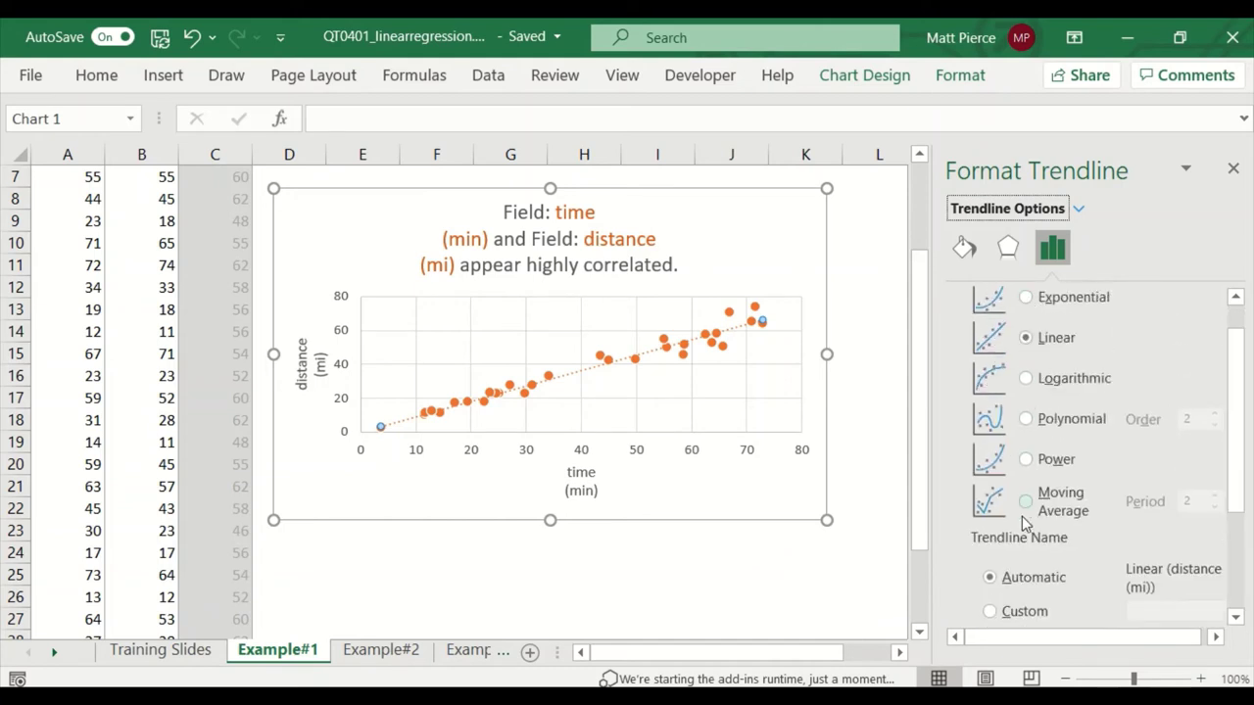
drag(1240, 422, 1234, 529)
click(979, 577)
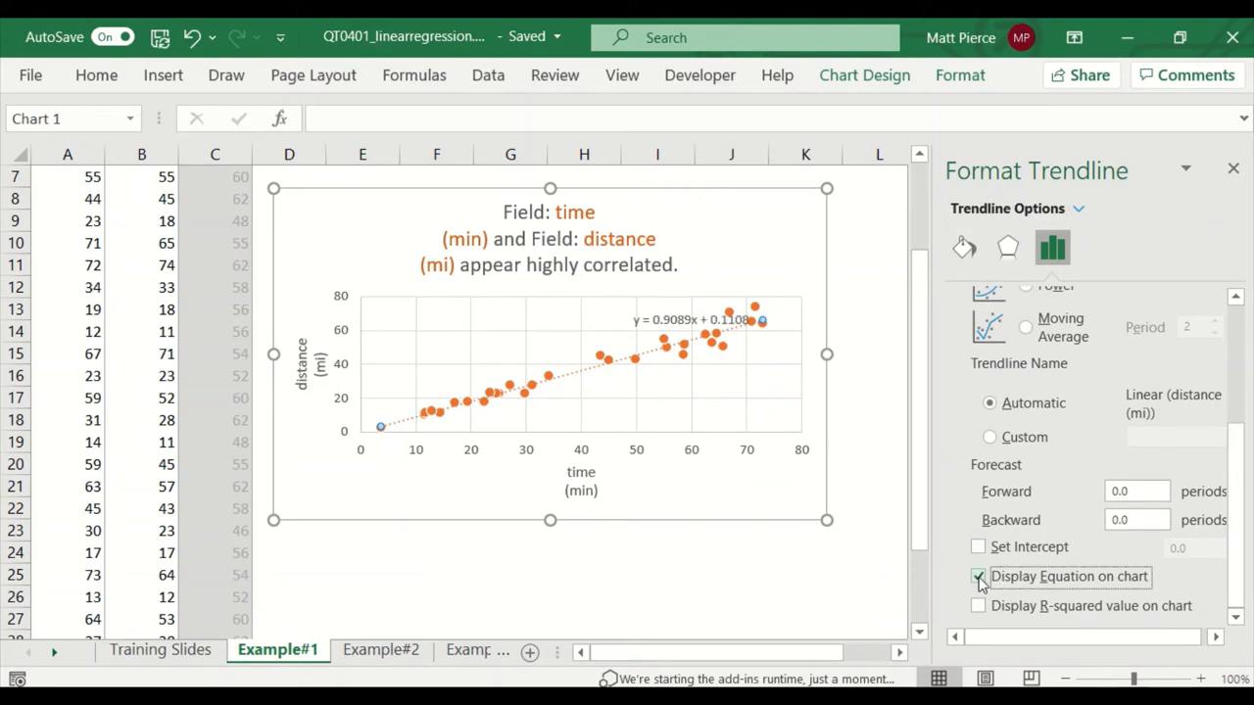
click(978, 607)
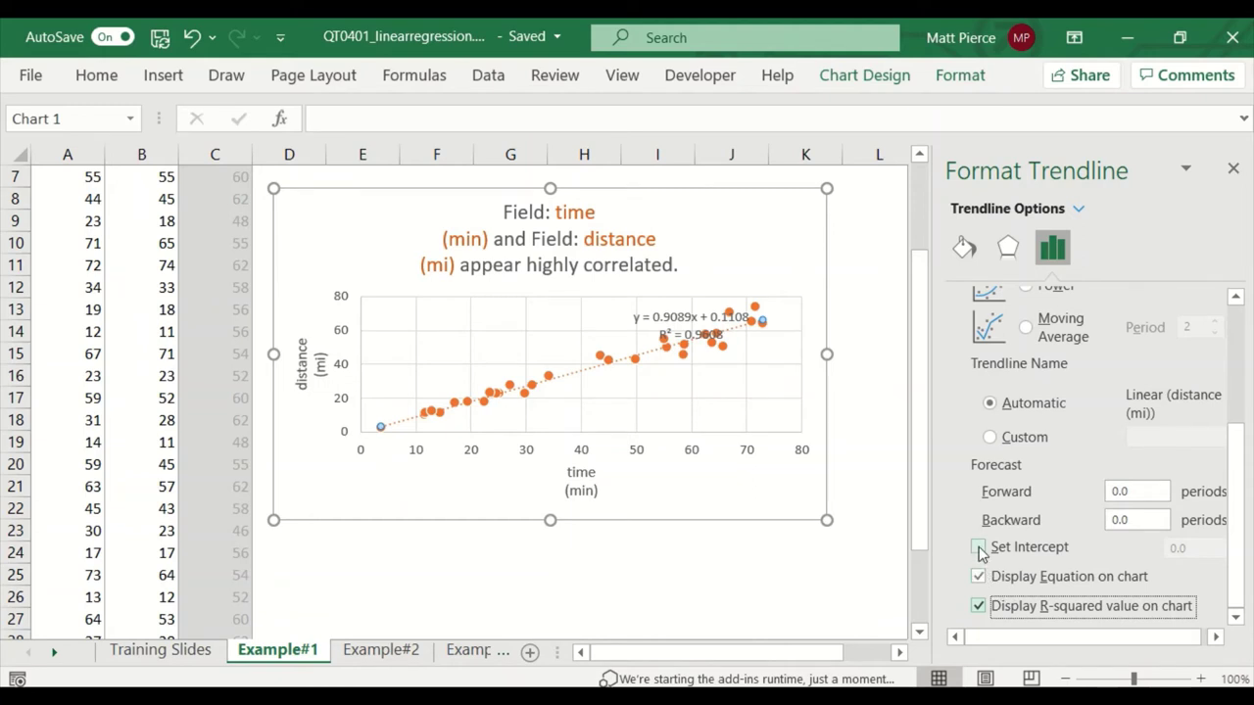
click(978, 548)
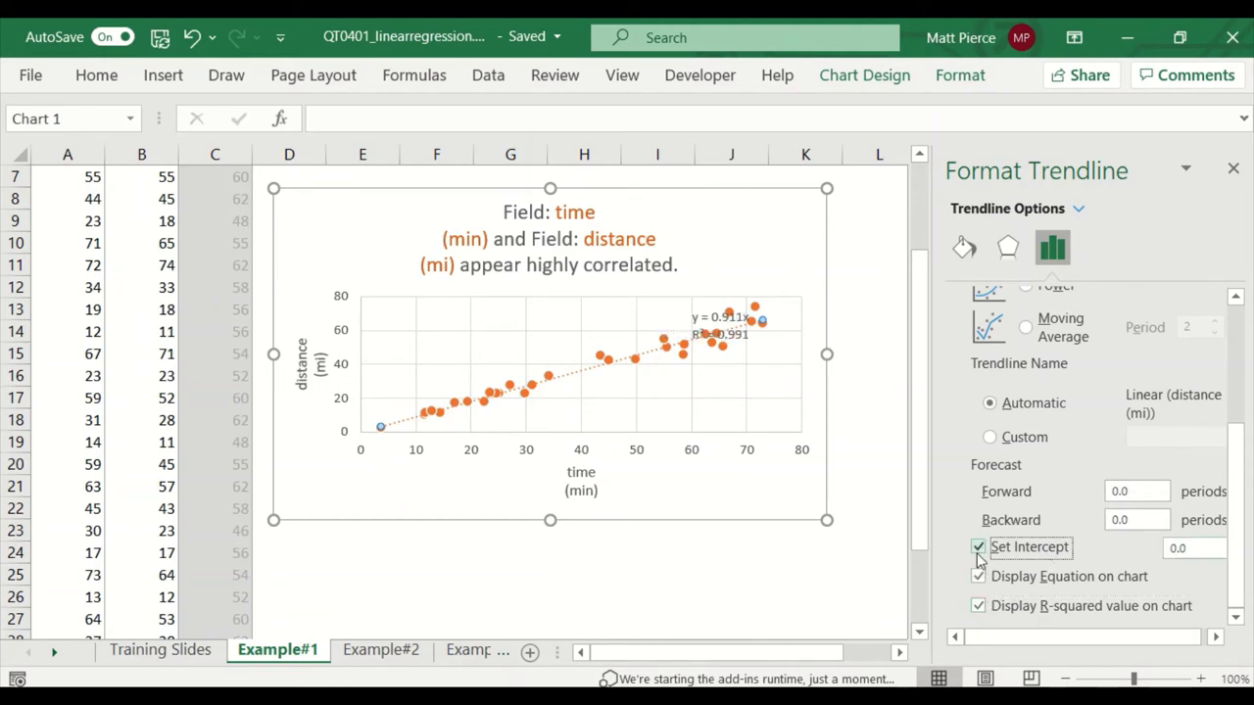
Move the equation and R² label to the left on the chart.
drag(720, 316, 572, 312)
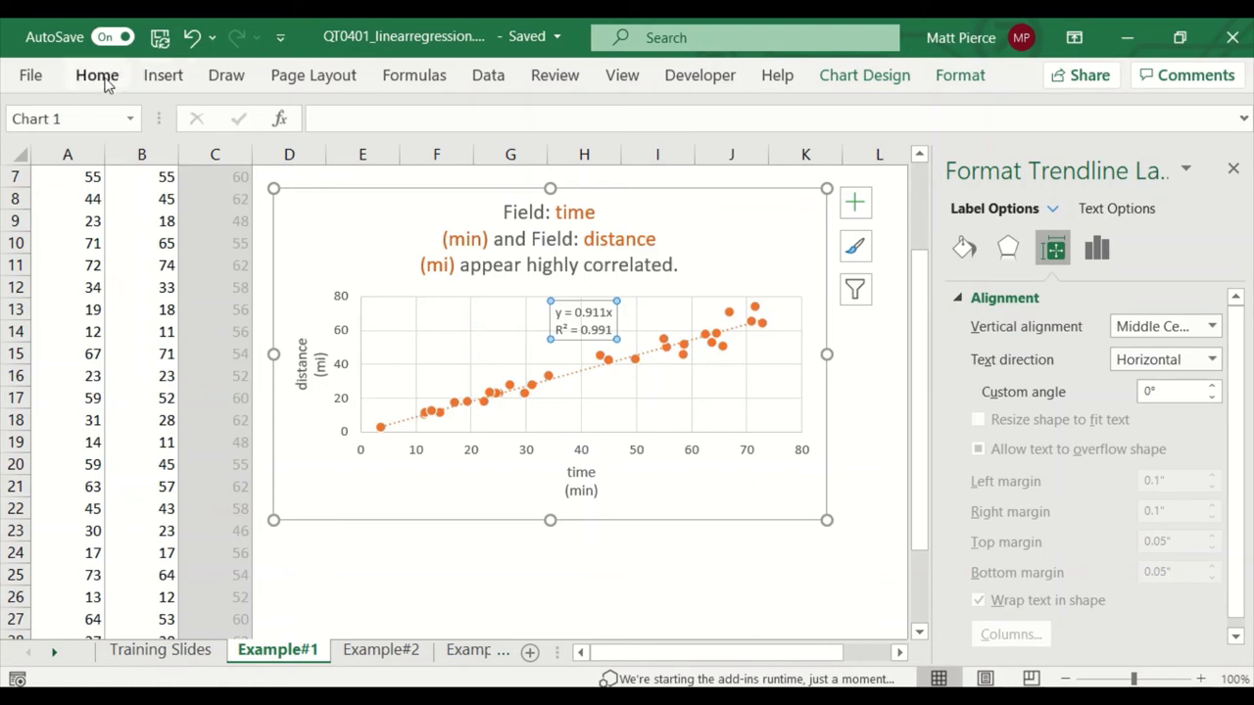
right_click(580, 315)
right_click(566, 312)
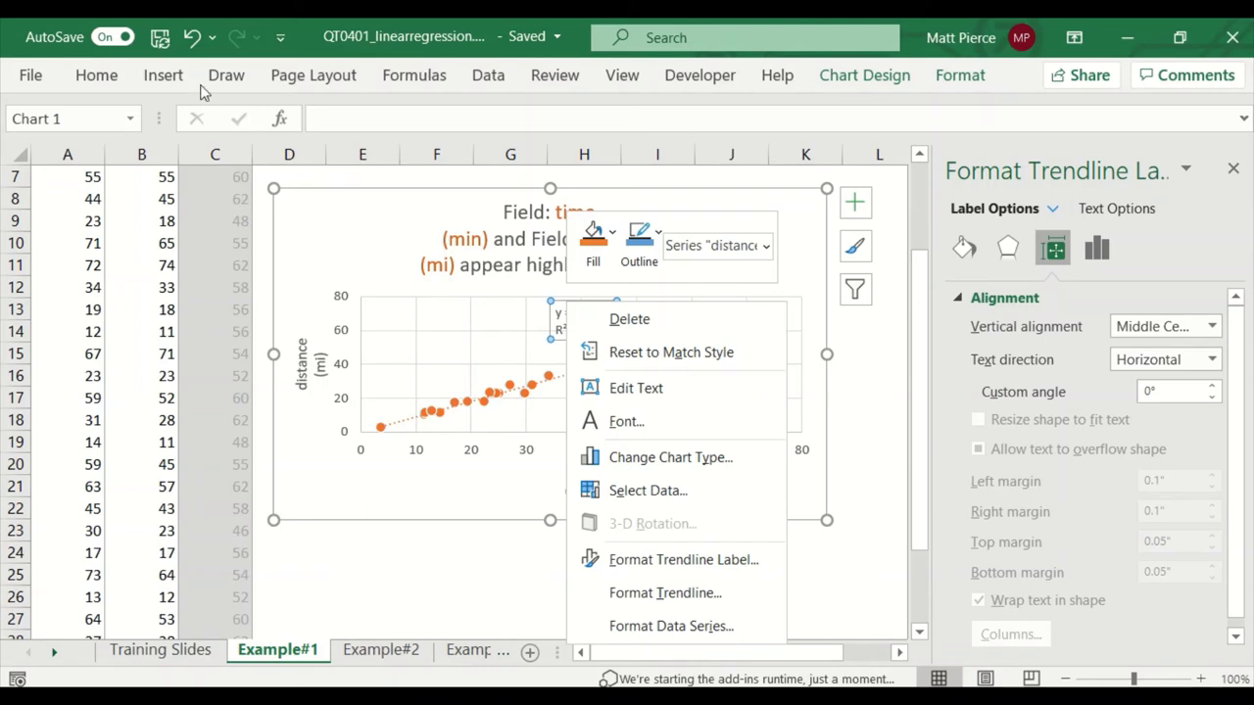
click(102, 79)
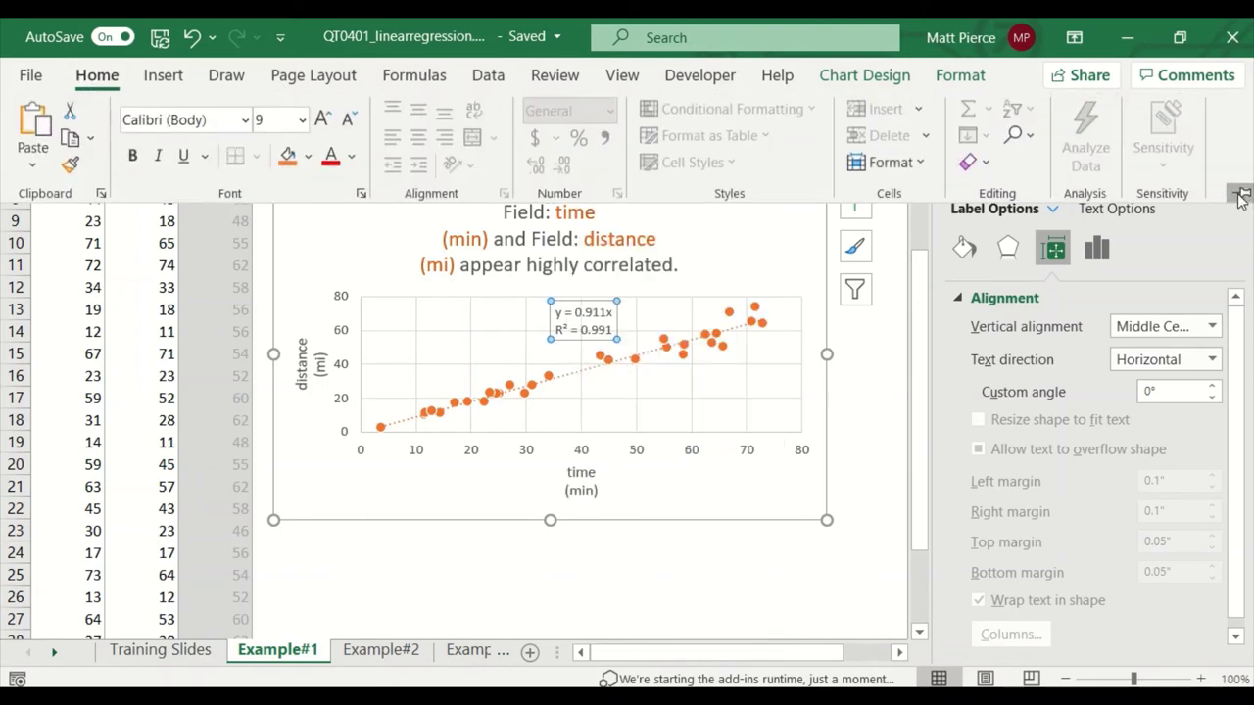
Make the equation and R² label bold at size 10 and shift it further left.
click(1241, 196)
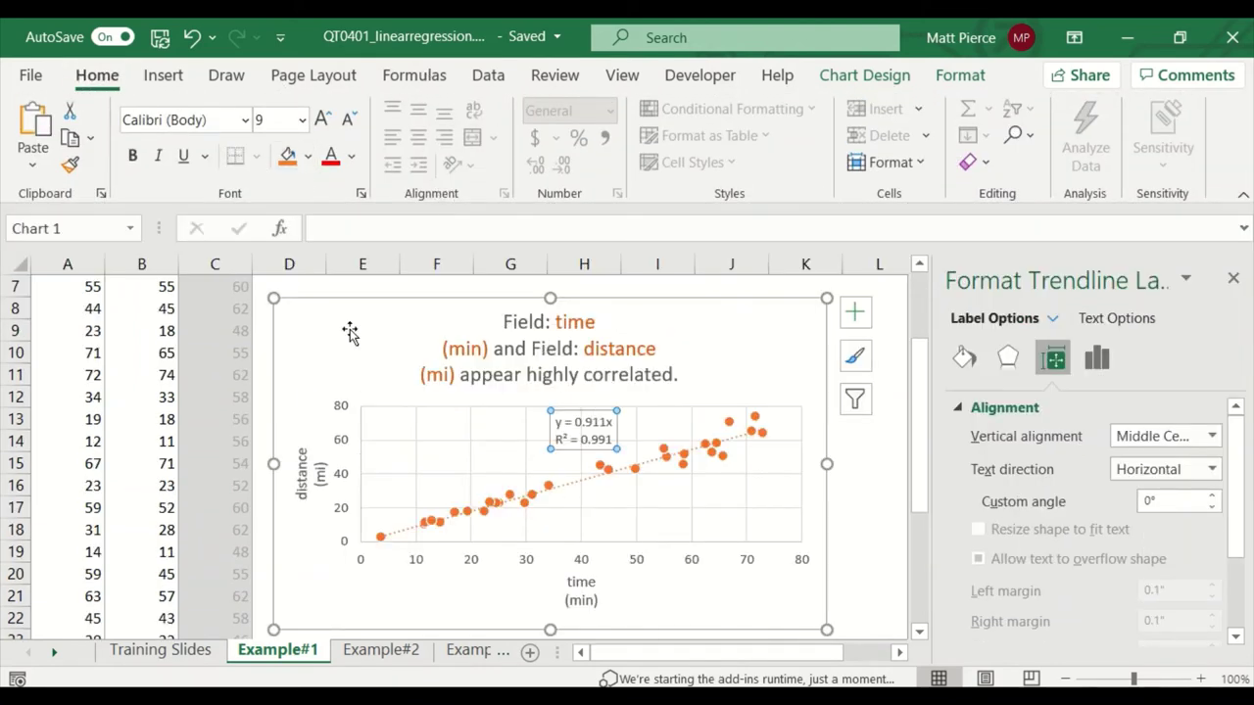
click(132, 156)
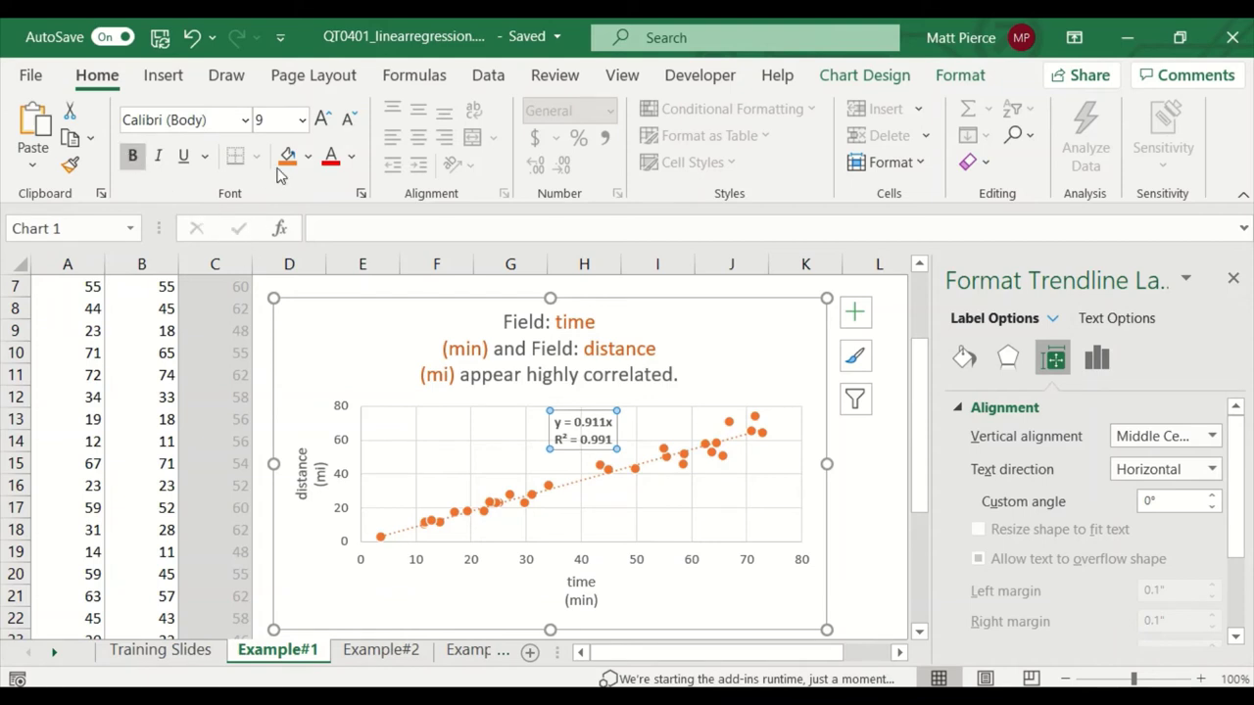
click(323, 119)
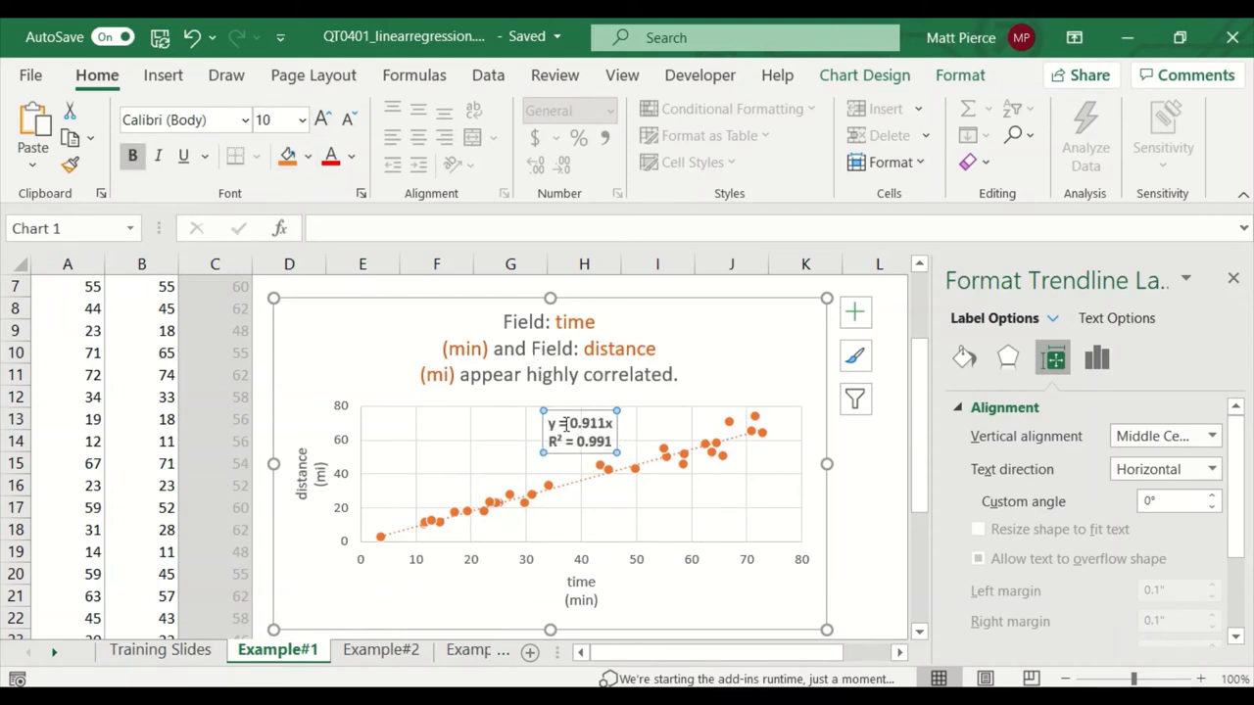
drag(568, 414, 521, 414)
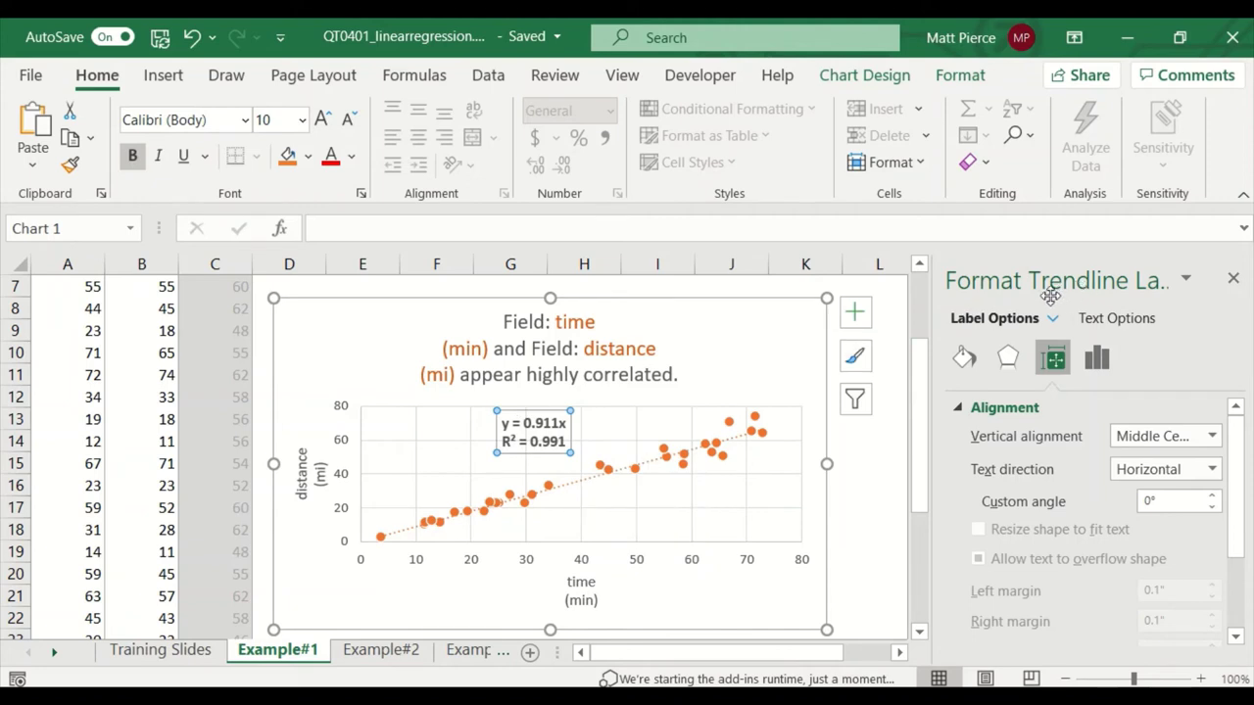
click(579, 484)
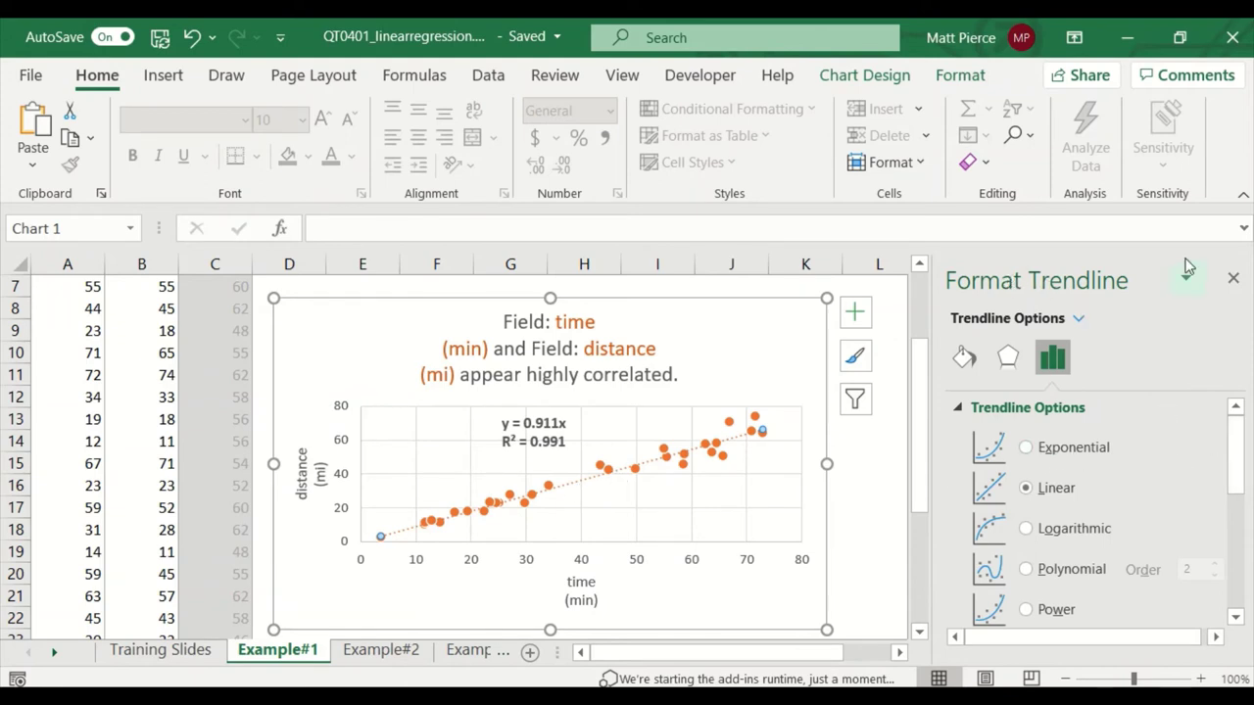
click(1242, 194)
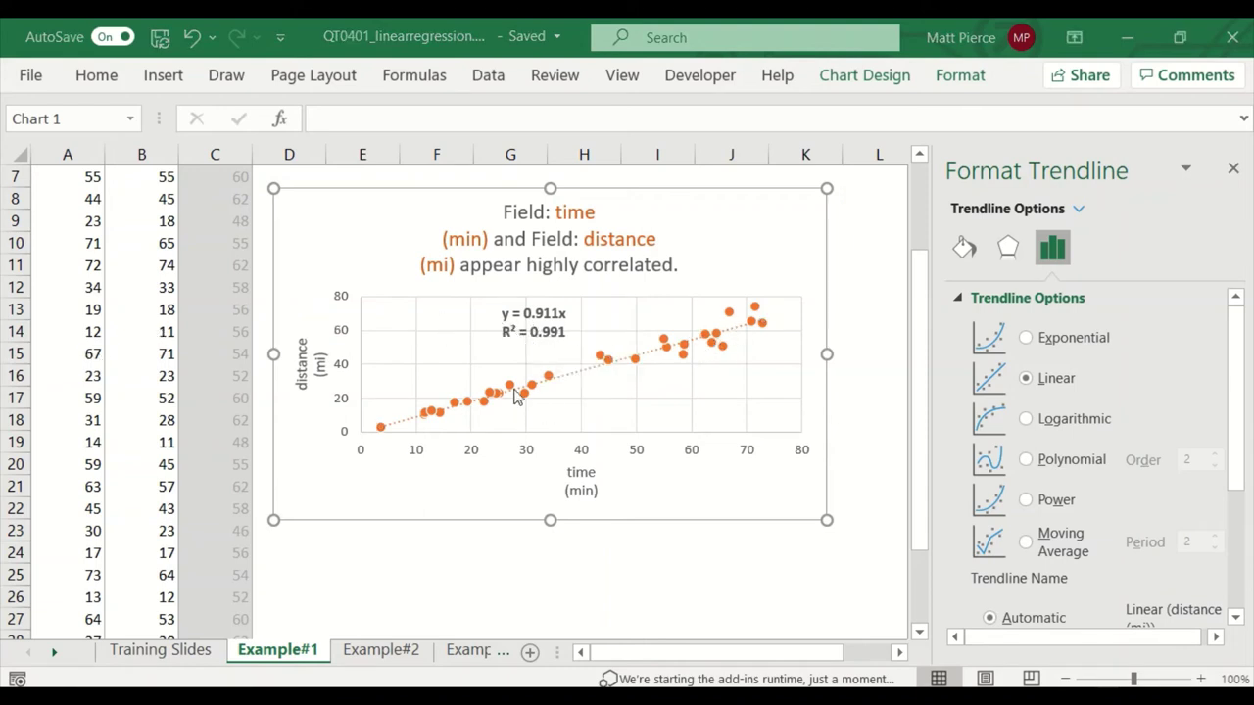
Replace the chart title with the pasted 'Y dist vs. X time Regression Analysis' text.
click(517, 233)
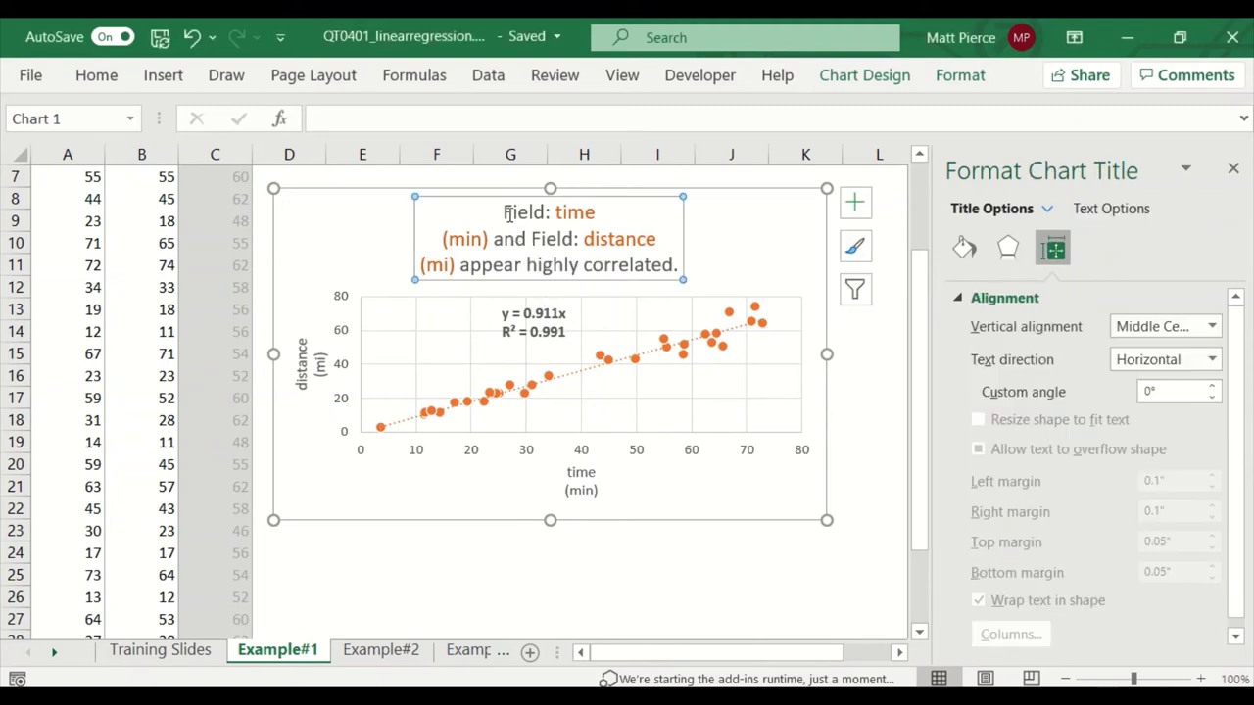
drag(509, 215, 649, 276)
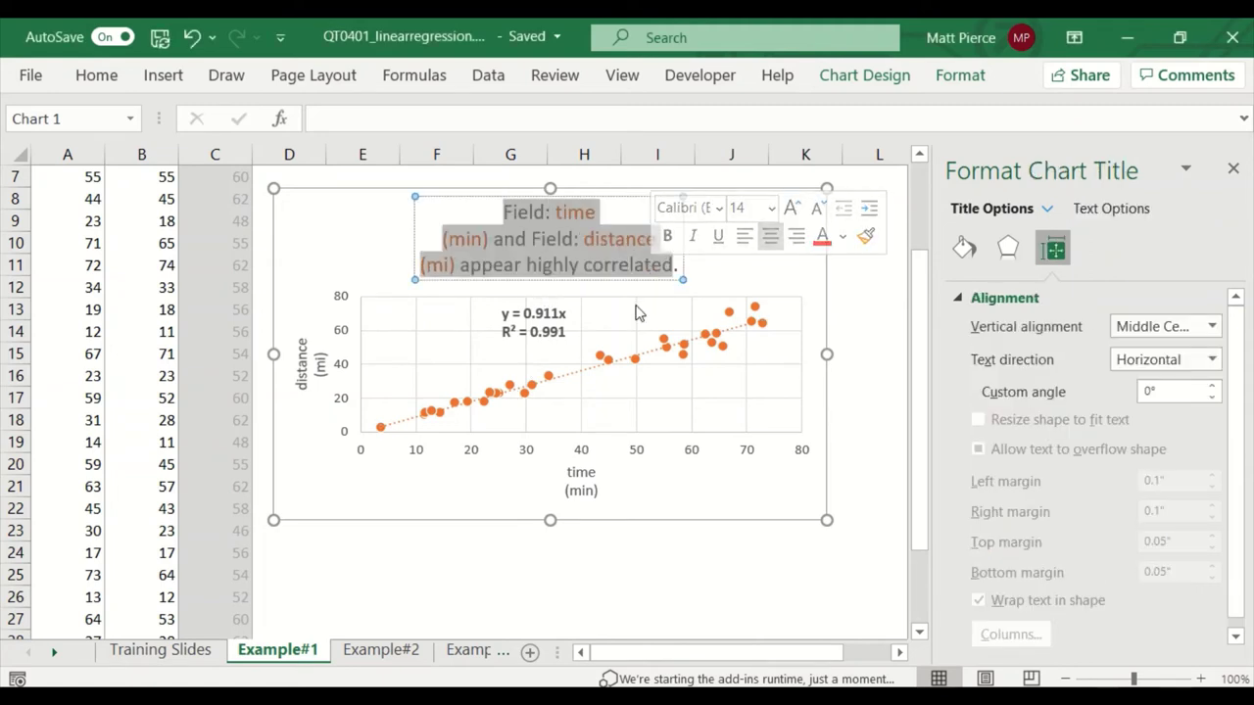
key(Delete)
text(Ydist vs. Xtime Regression Analysis)
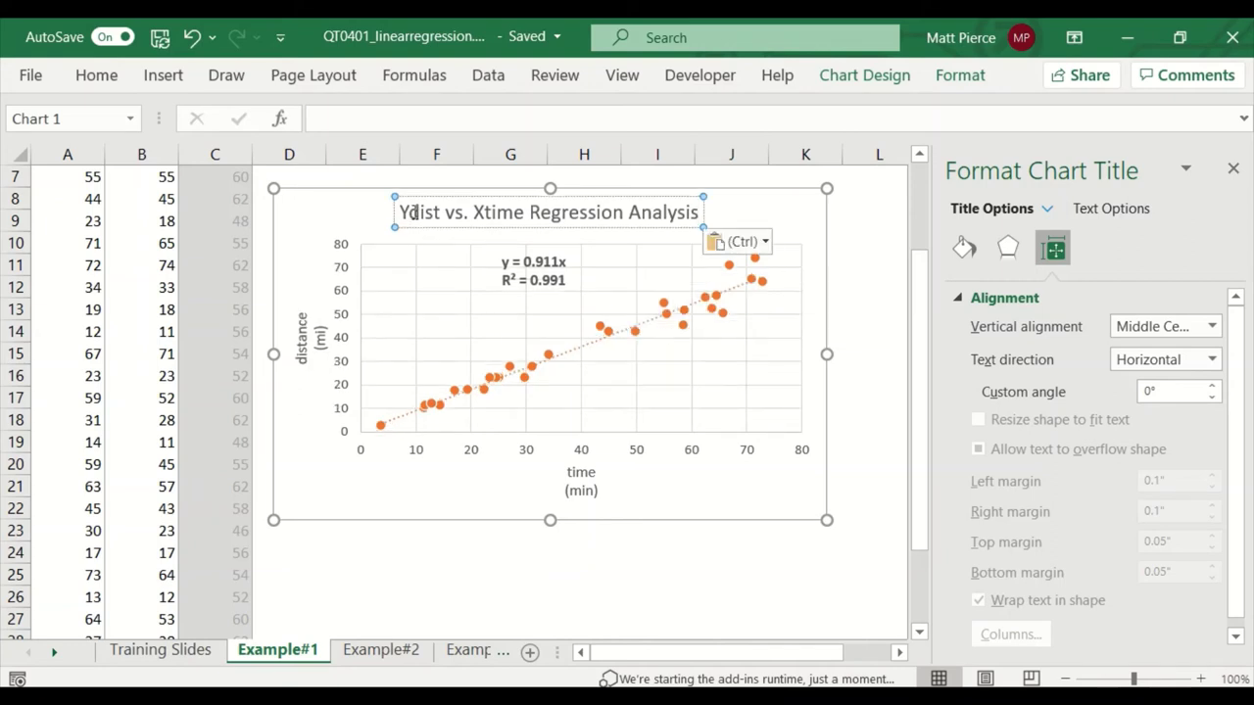
Format 'dist' and 'time' in the chart title as subscripts.
drag(413, 213, 441, 213)
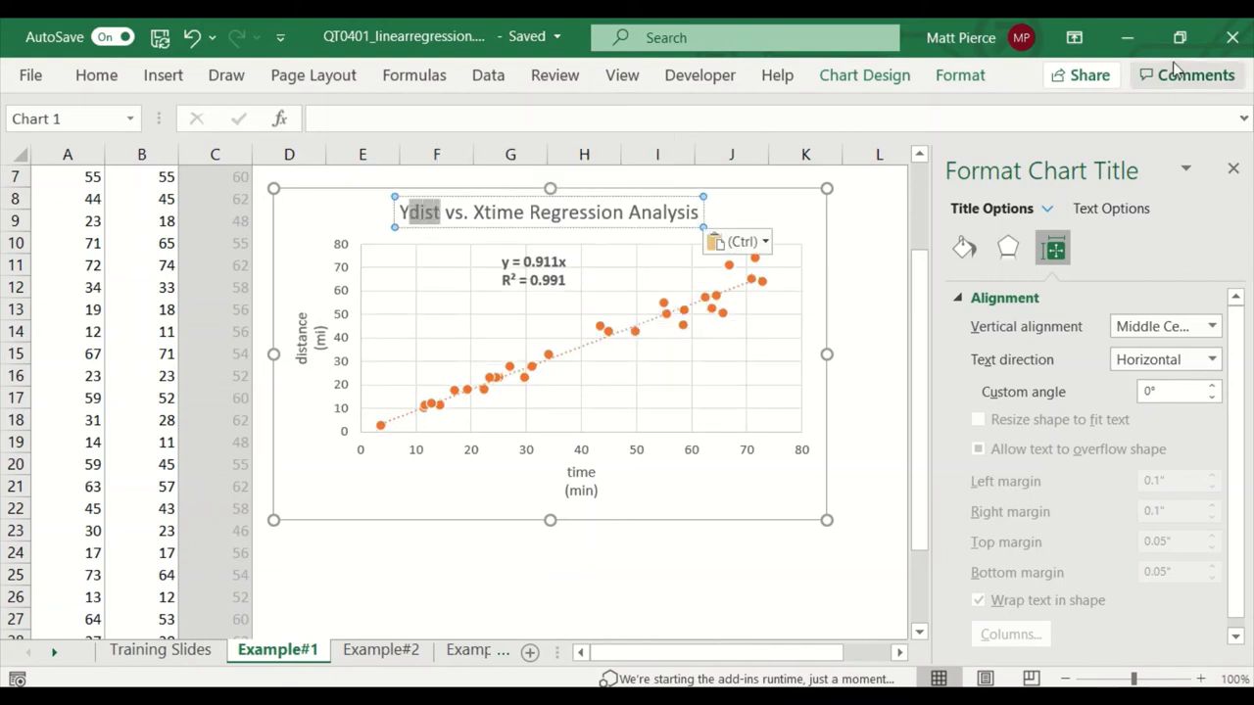
click(98, 75)
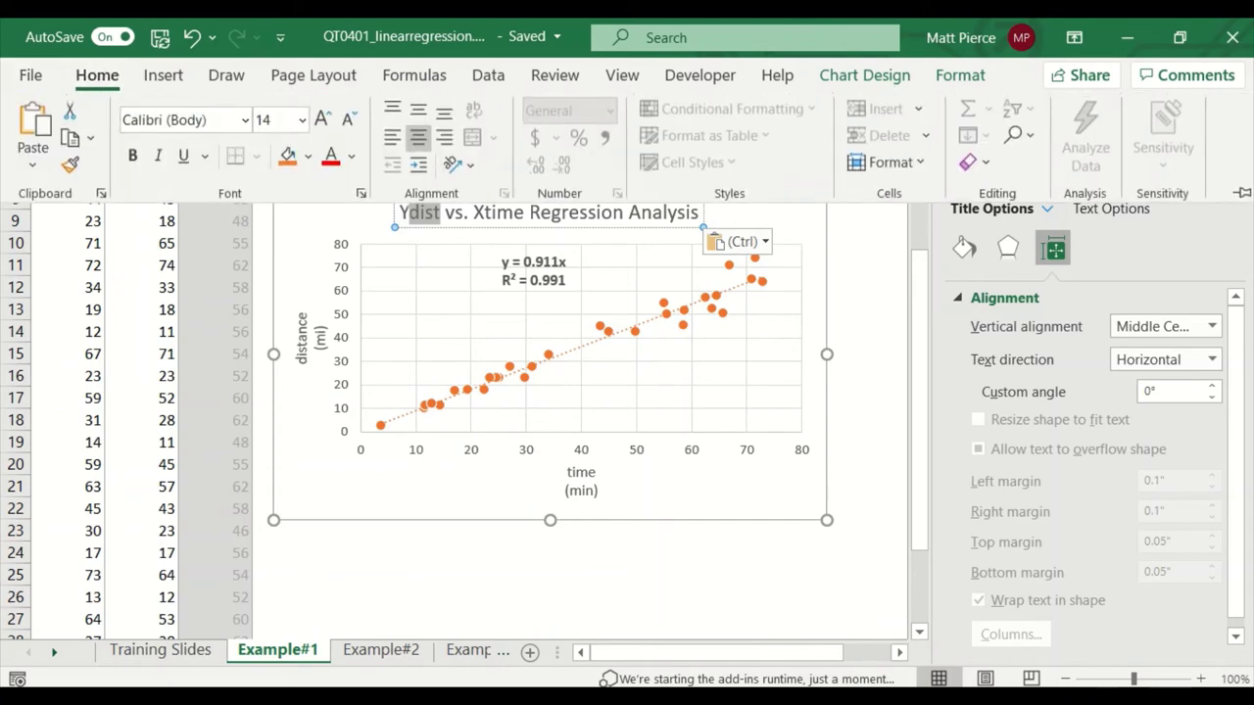
click(361, 199)
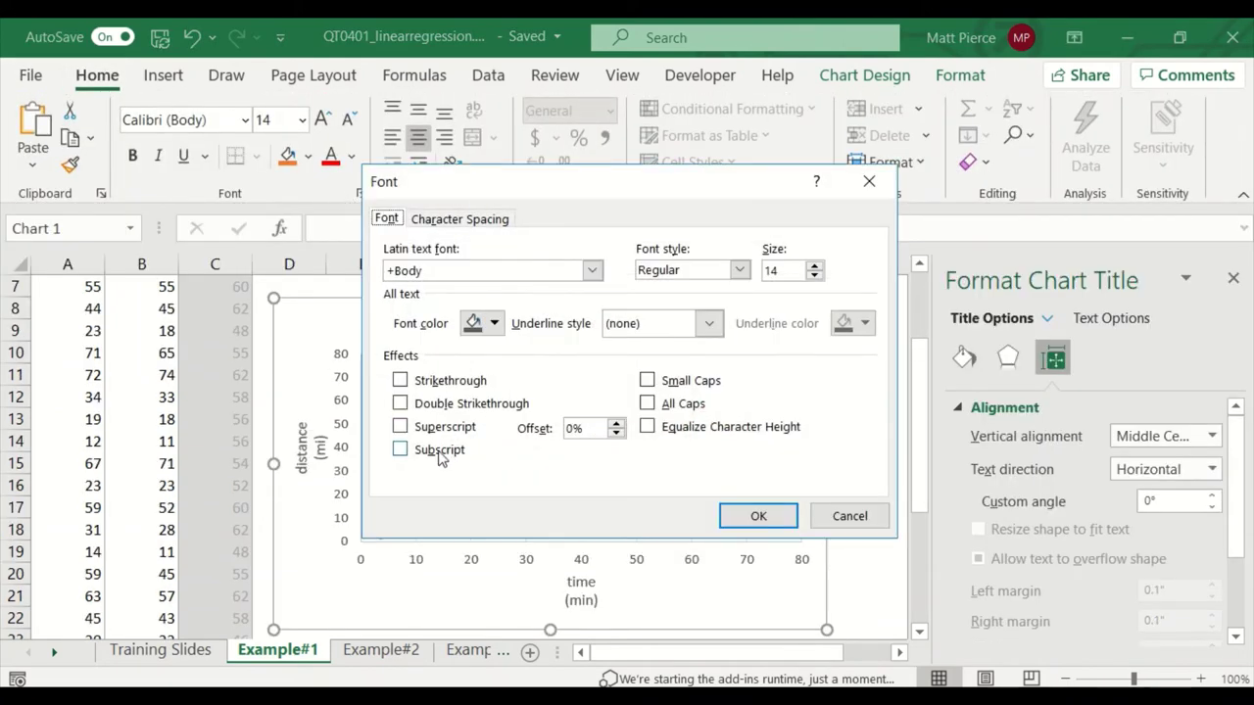
click(441, 453)
click(737, 515)
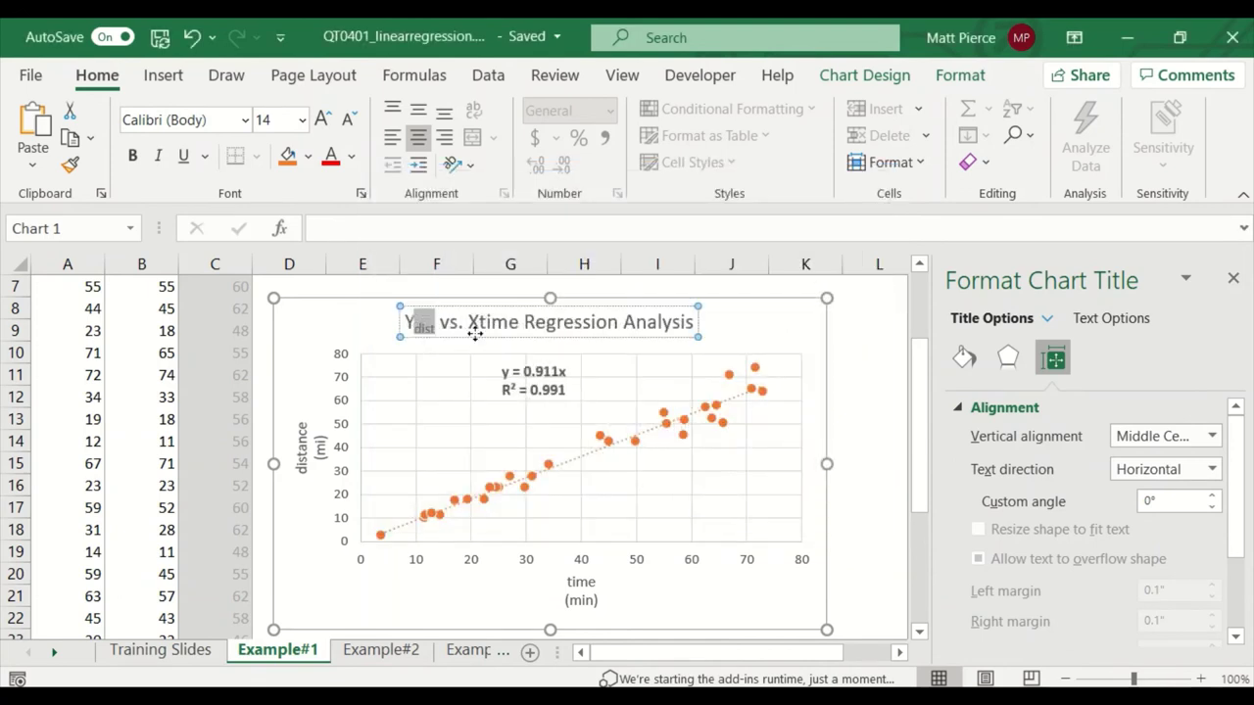
drag(481, 324, 519, 324)
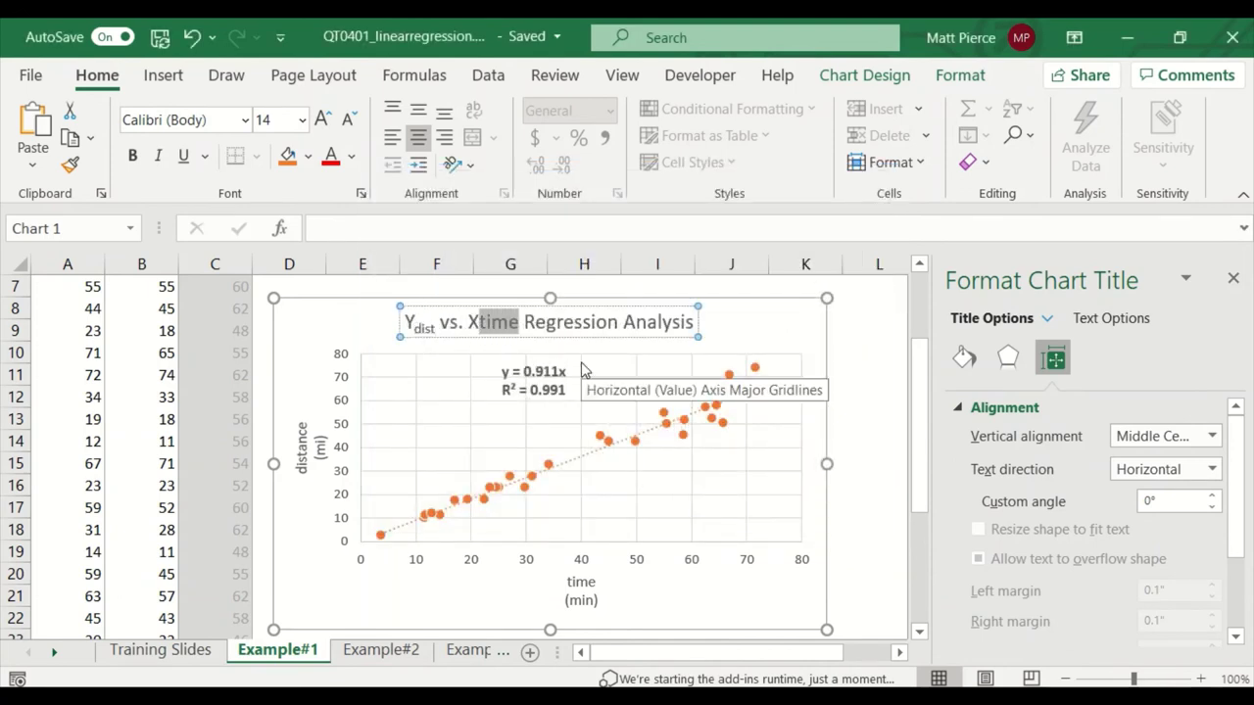
click(361, 196)
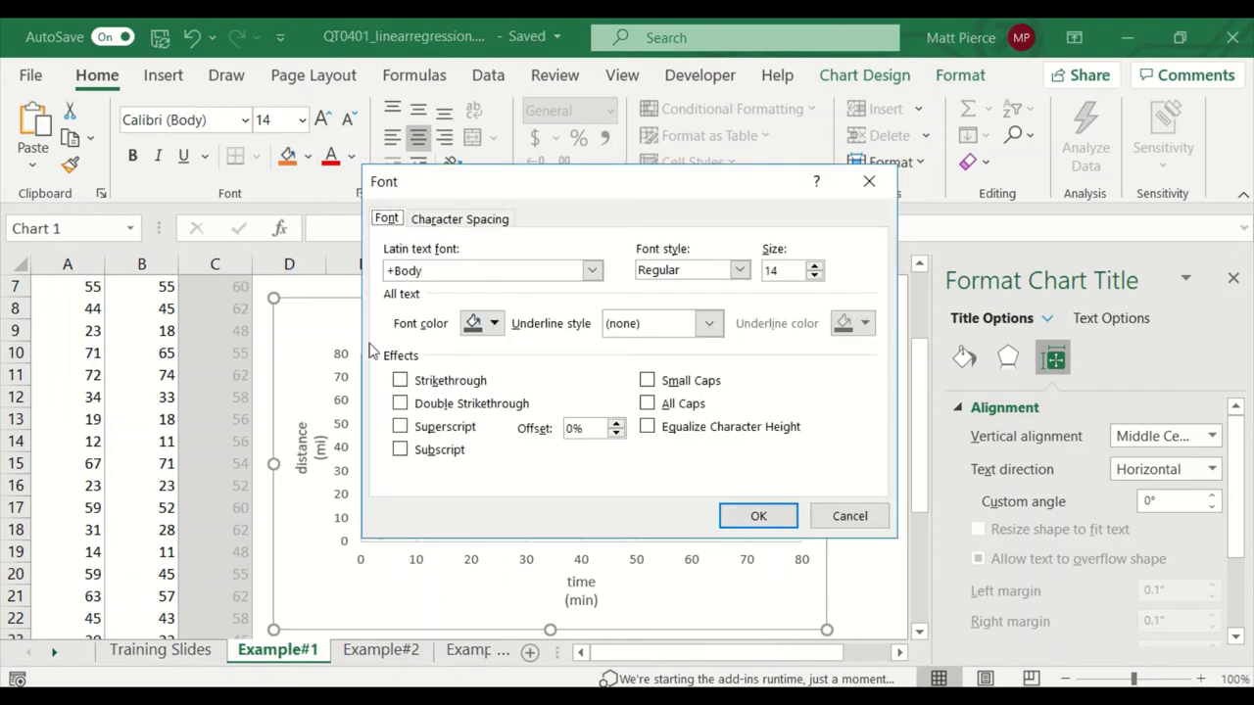
click(400, 450)
click(751, 515)
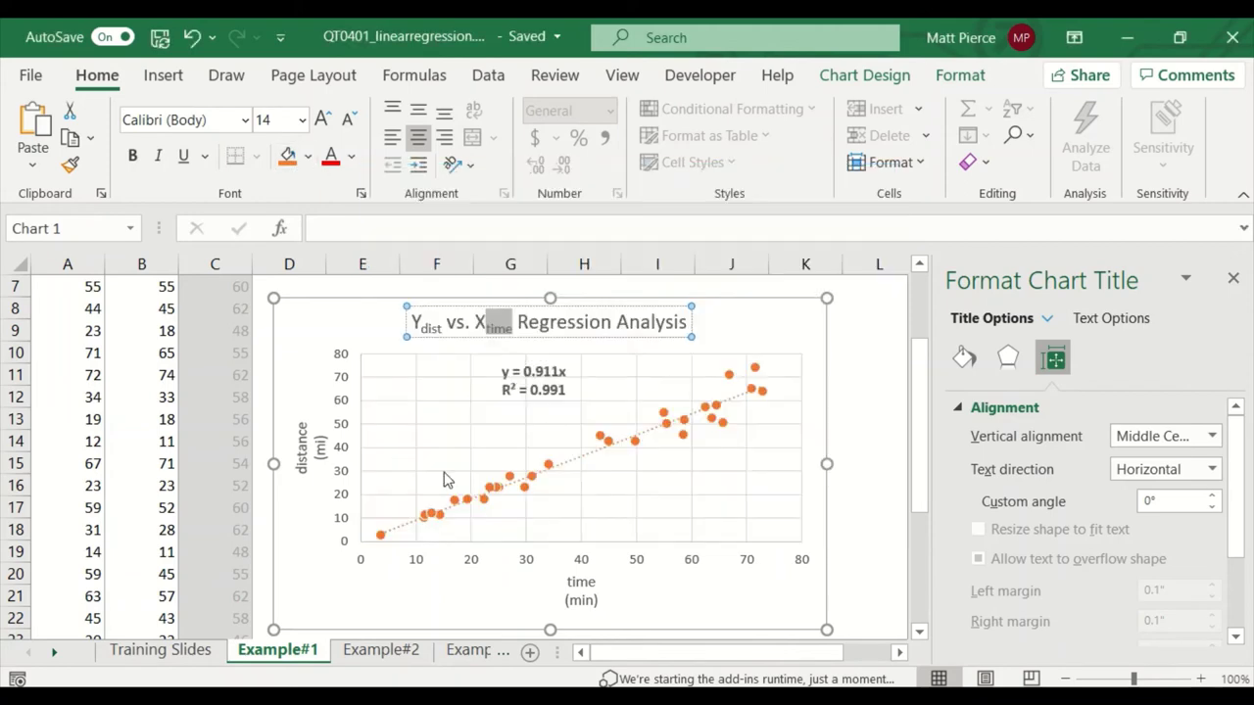
click(722, 333)
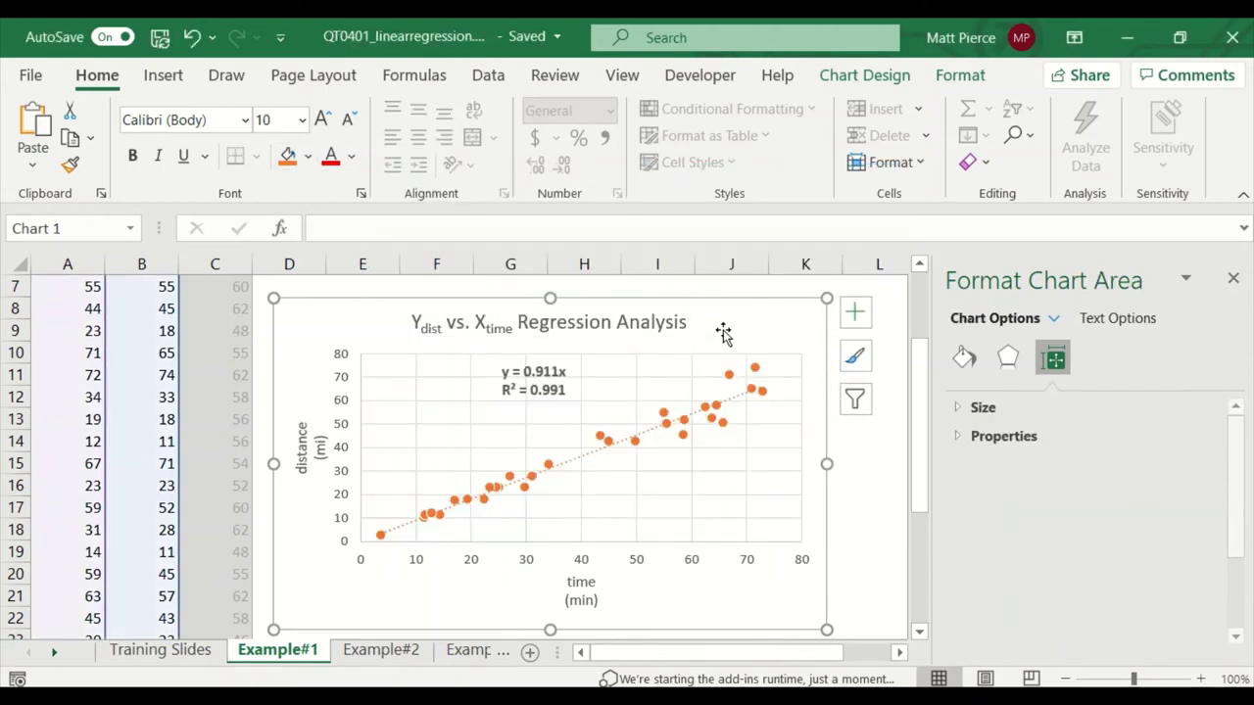
Fill the equation and R² label with a light theme colour.
click(535, 398)
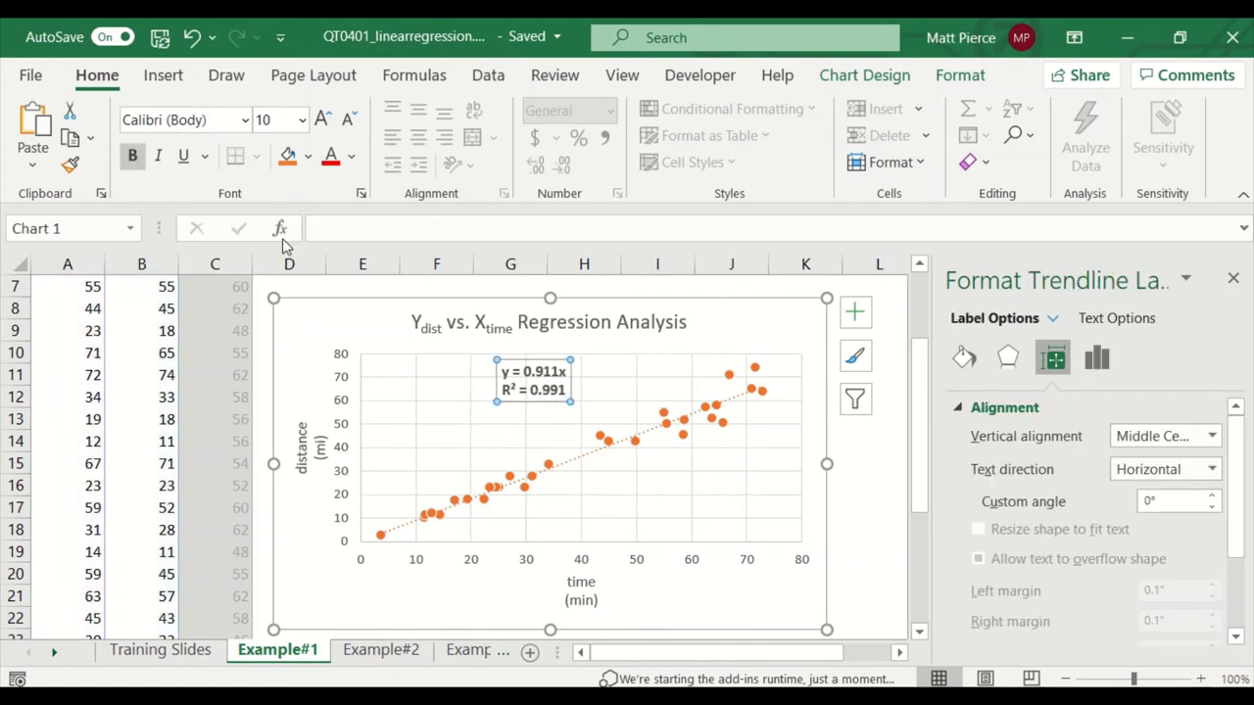
click(308, 156)
click(362, 292)
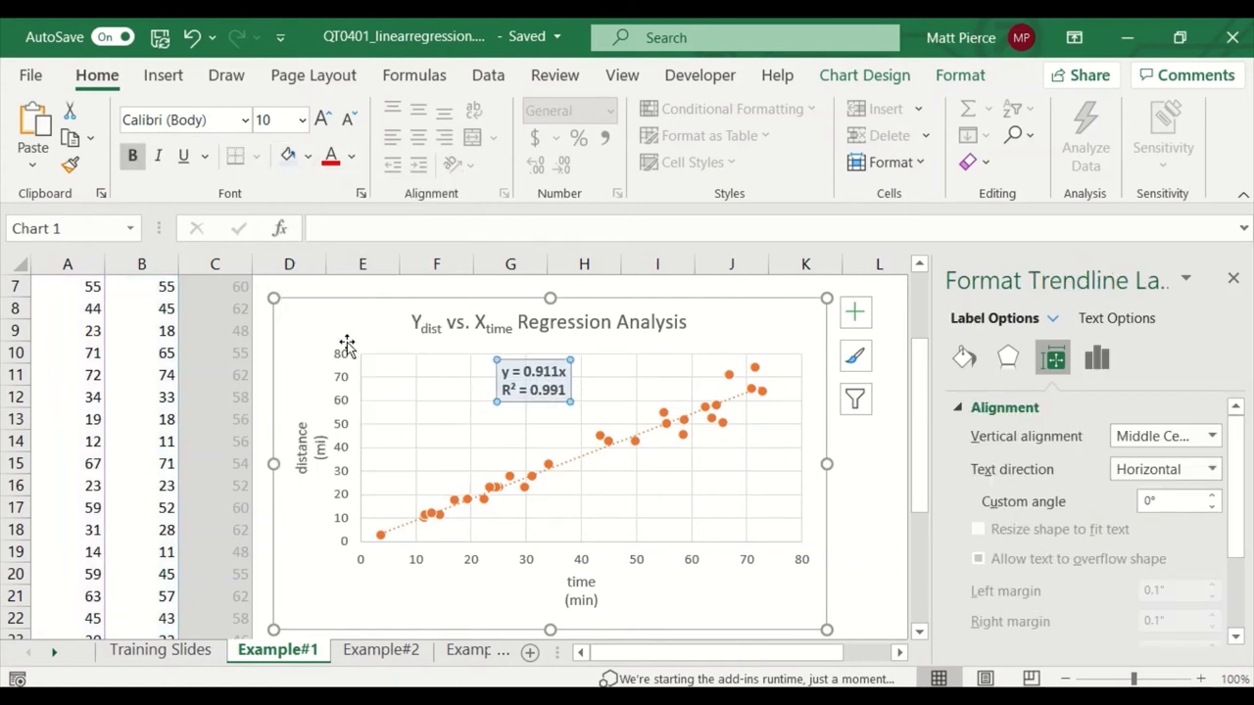
click(353, 327)
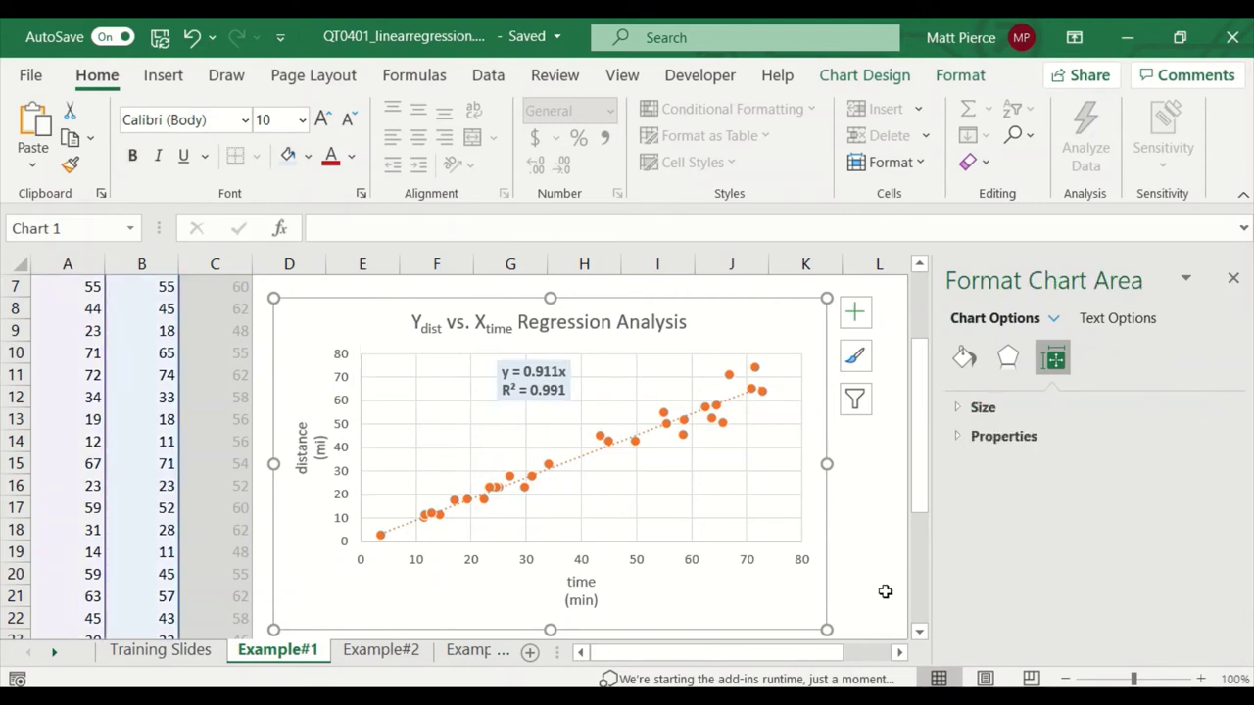
drag(924, 464, 922, 494)
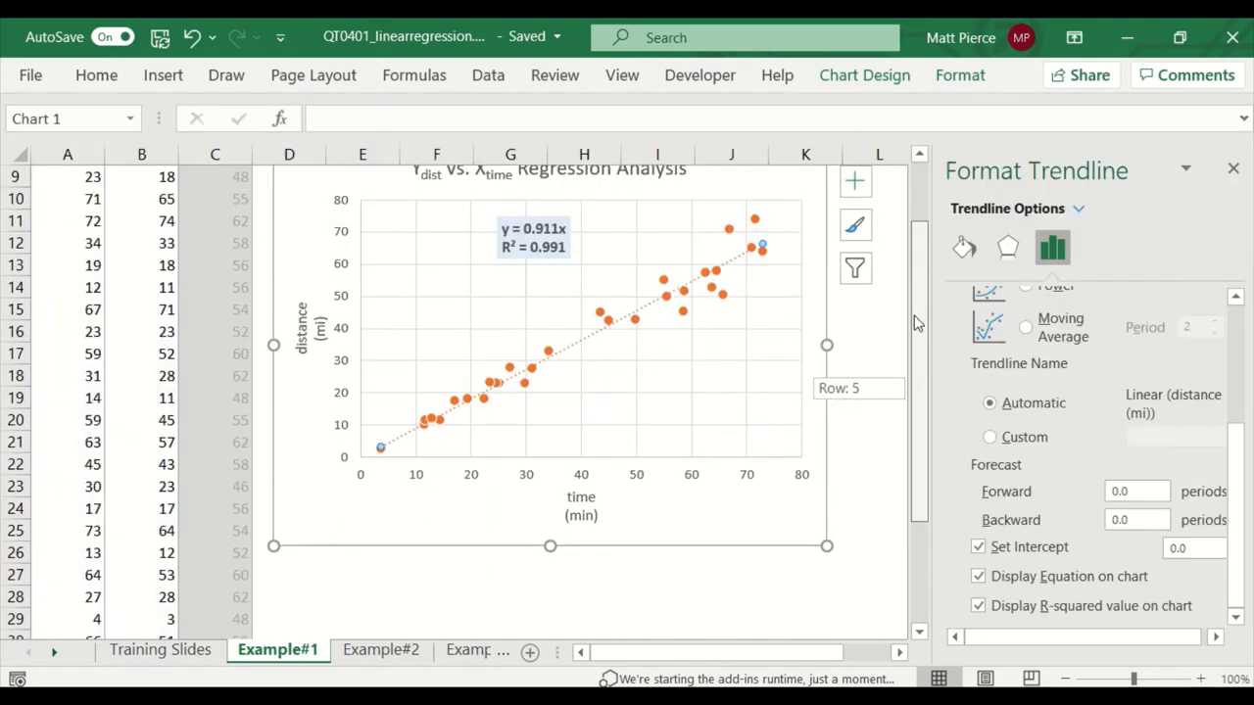
drag(910, 316, 921, 425)
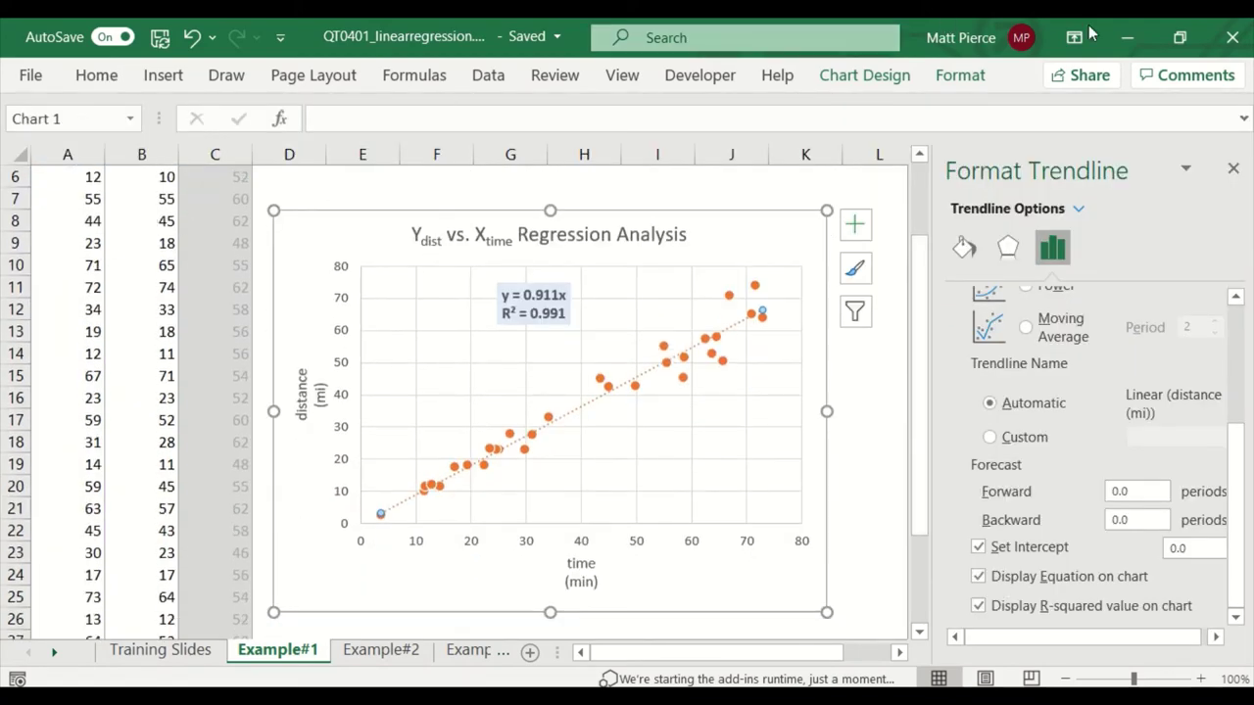
Select the time and distance data A2:B32 and run Analyze Data on it.
click(97, 78)
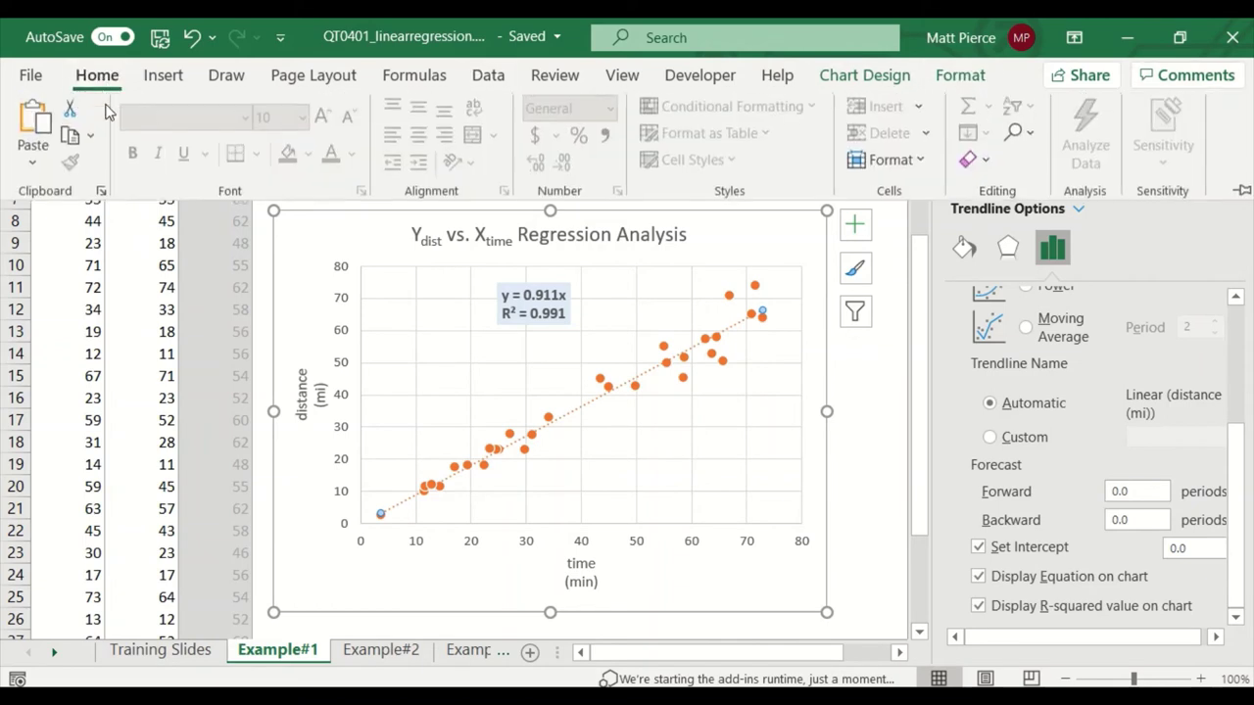
click(1242, 193)
click(86, 287)
key(ctrl+Home)
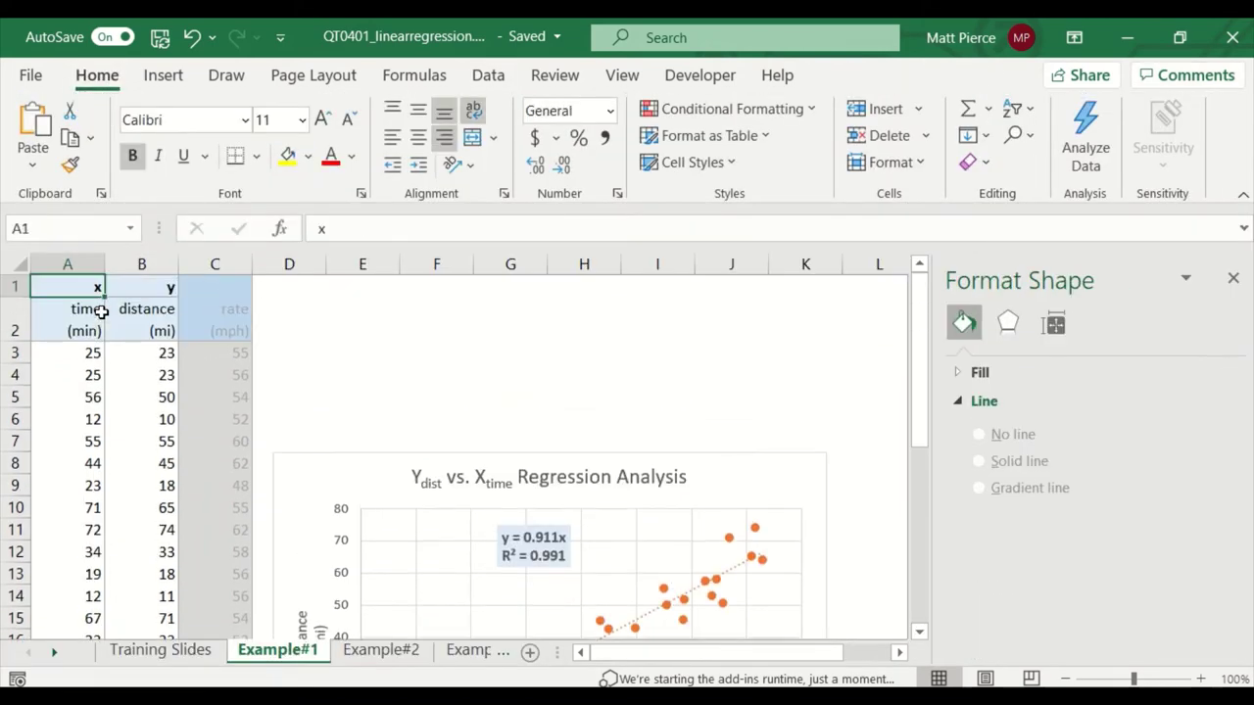
click(93, 354)
click(102, 313)
key(ctrl+shift+Down)
key(ctrl+shift+Right)
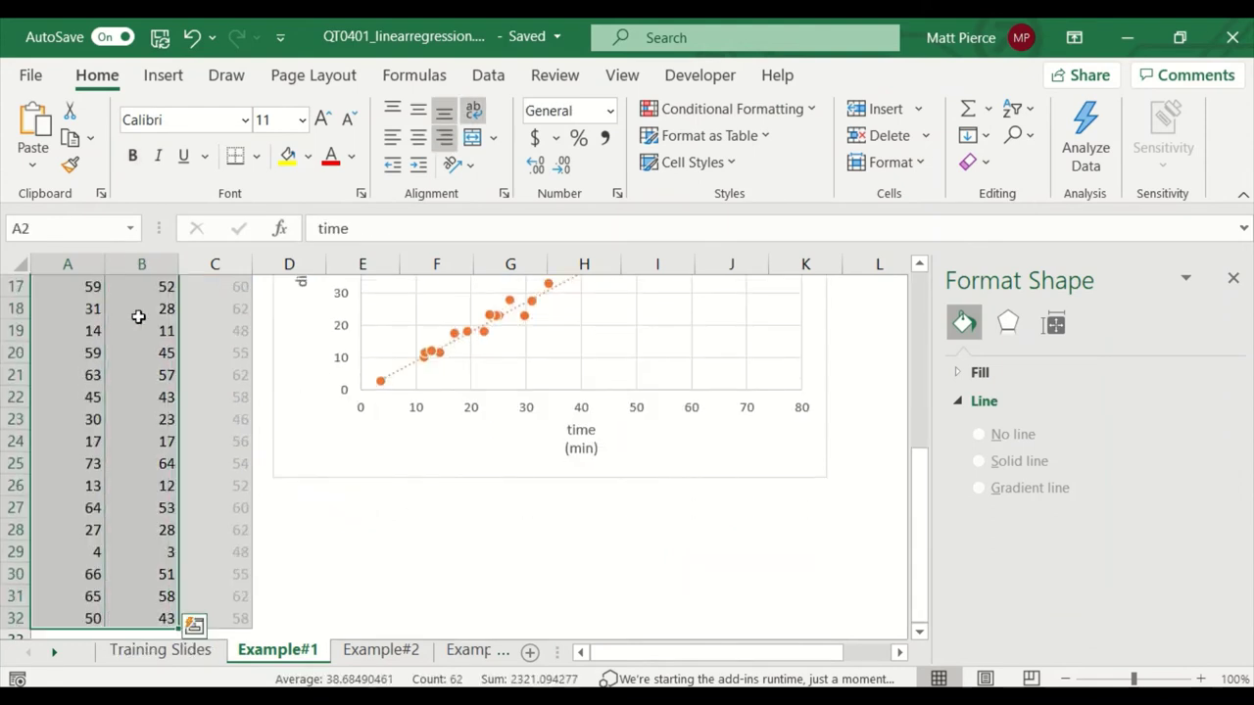
click(1086, 137)
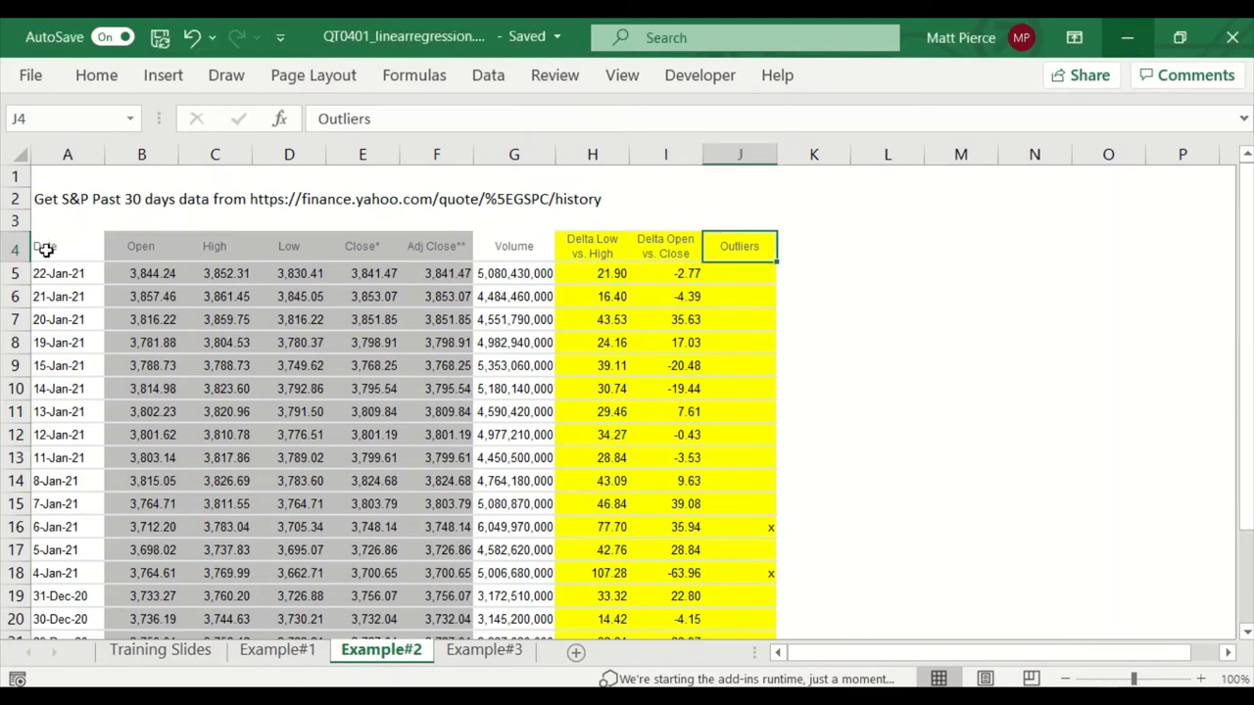
Highlight the downloaded S&P price columns: Date, Open, High, Low, Close, Adj Close, Volume.
drag(45, 248, 544, 561)
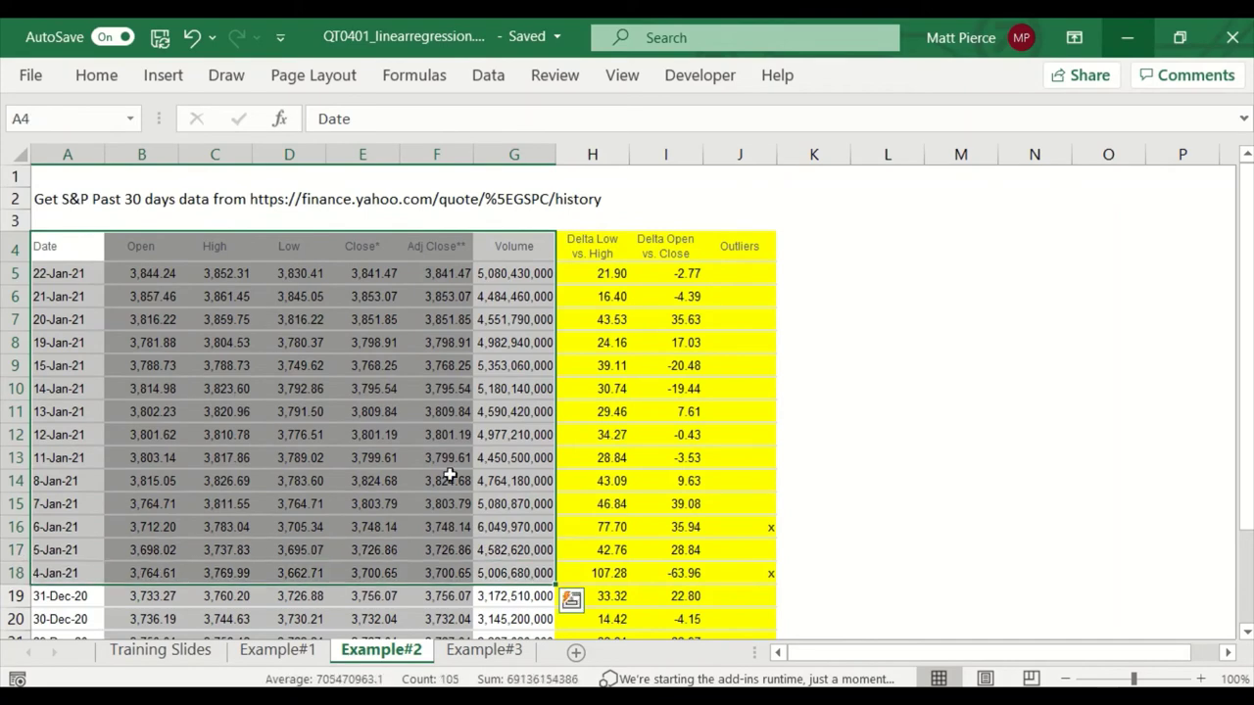
click(61, 246)
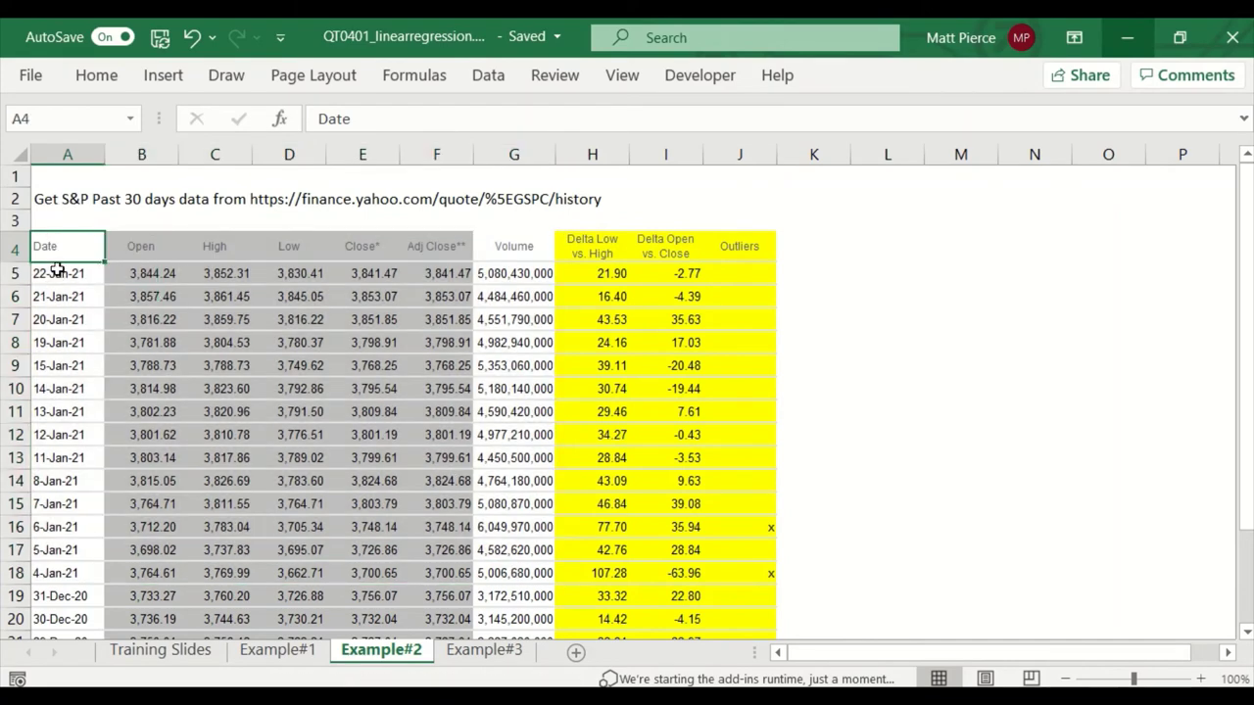
click(145, 246)
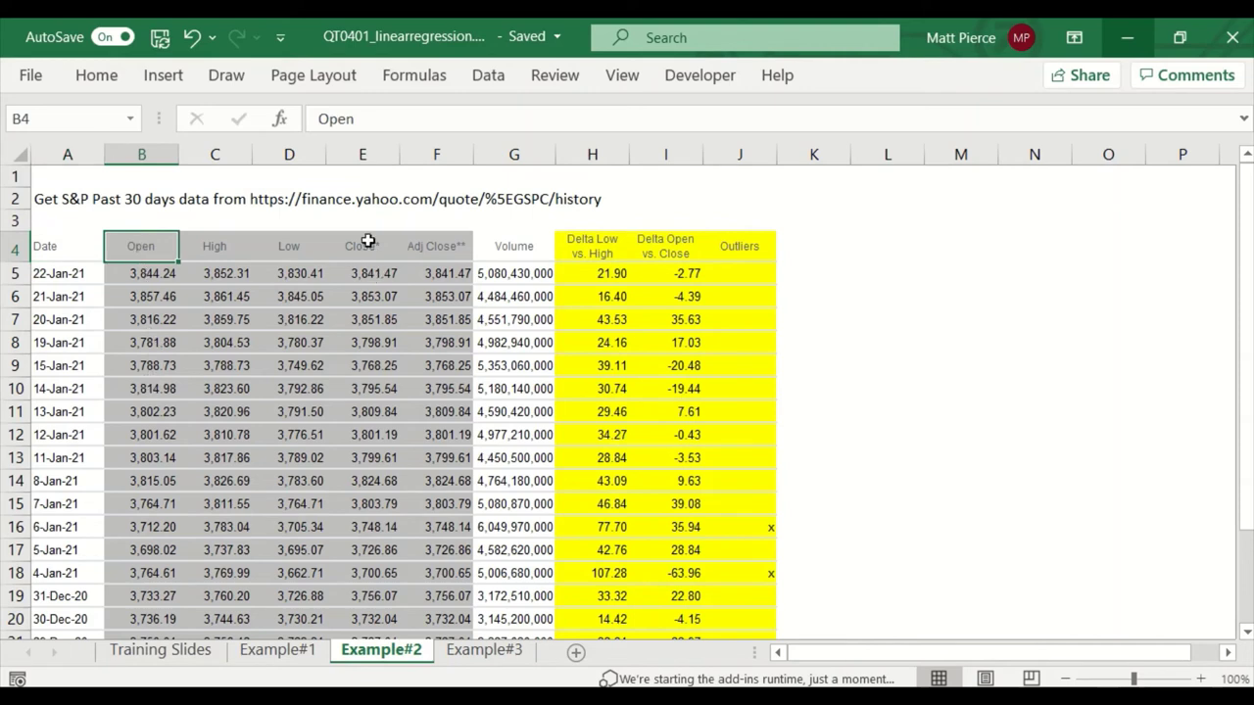
drag(368, 245, 372, 395)
drag(215, 246, 231, 398)
drag(288, 246, 284, 410)
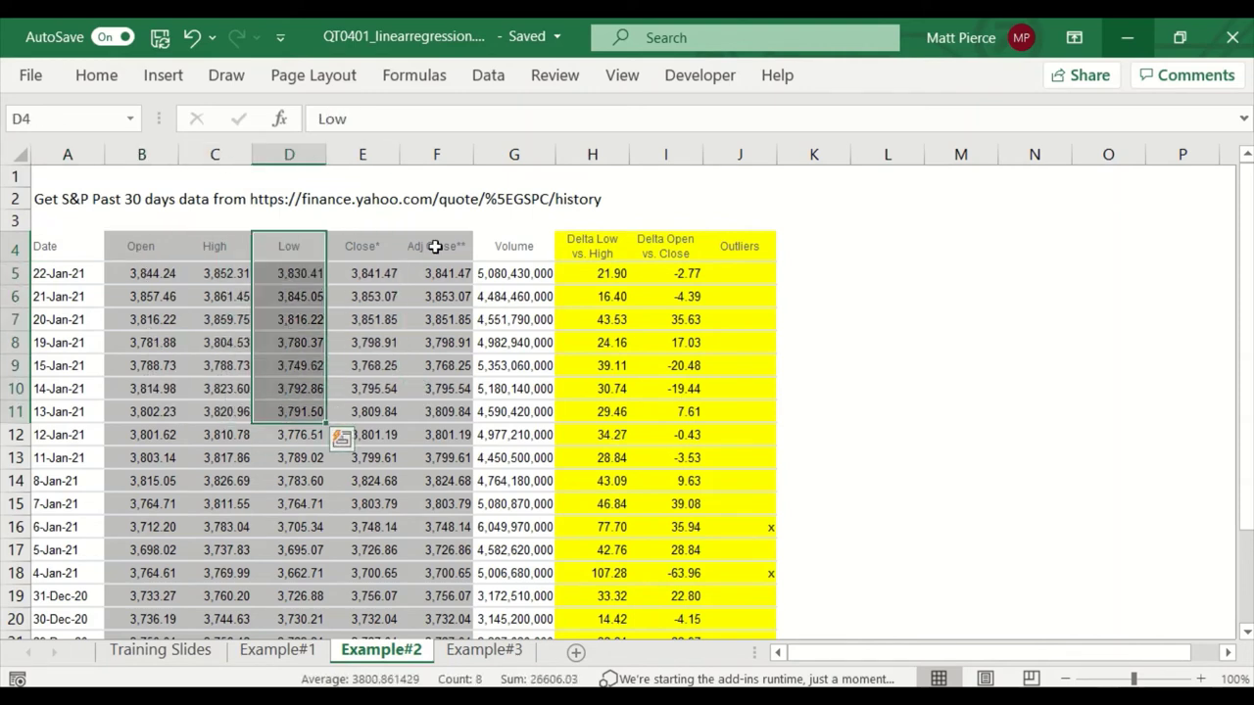
drag(436, 247, 434, 417)
click(514, 252)
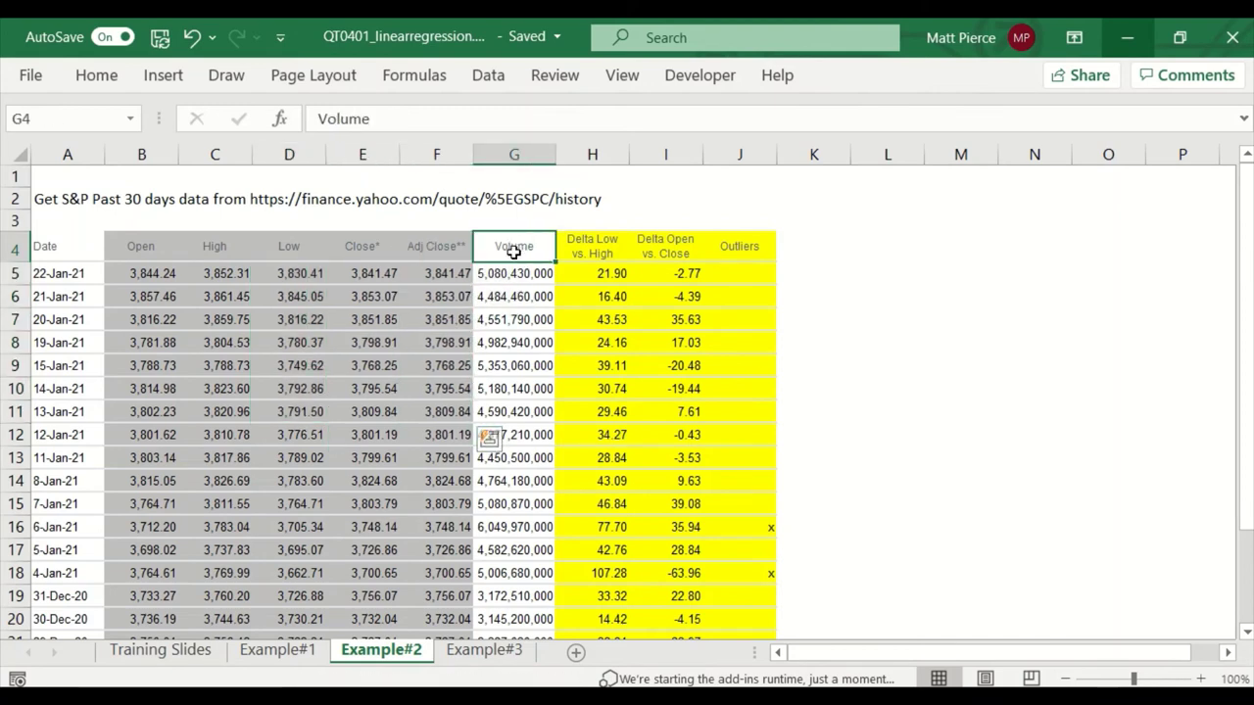
drag(513, 252, 497, 406)
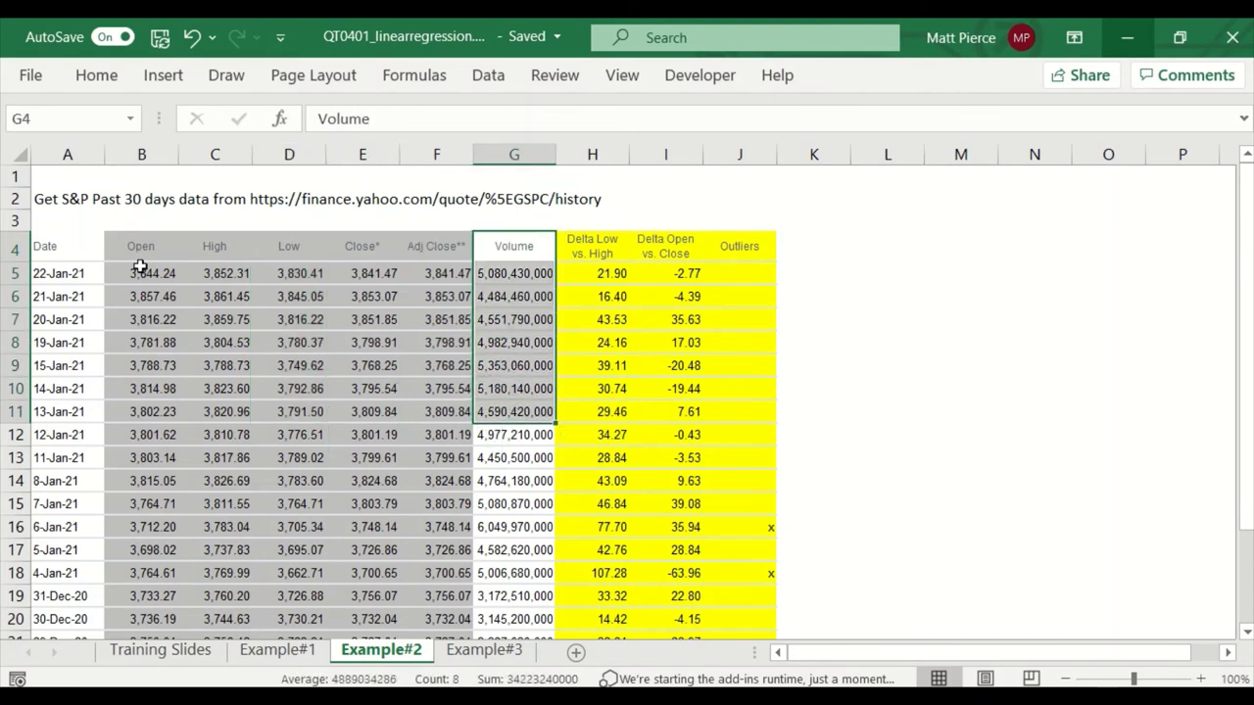
drag(73, 250, 504, 342)
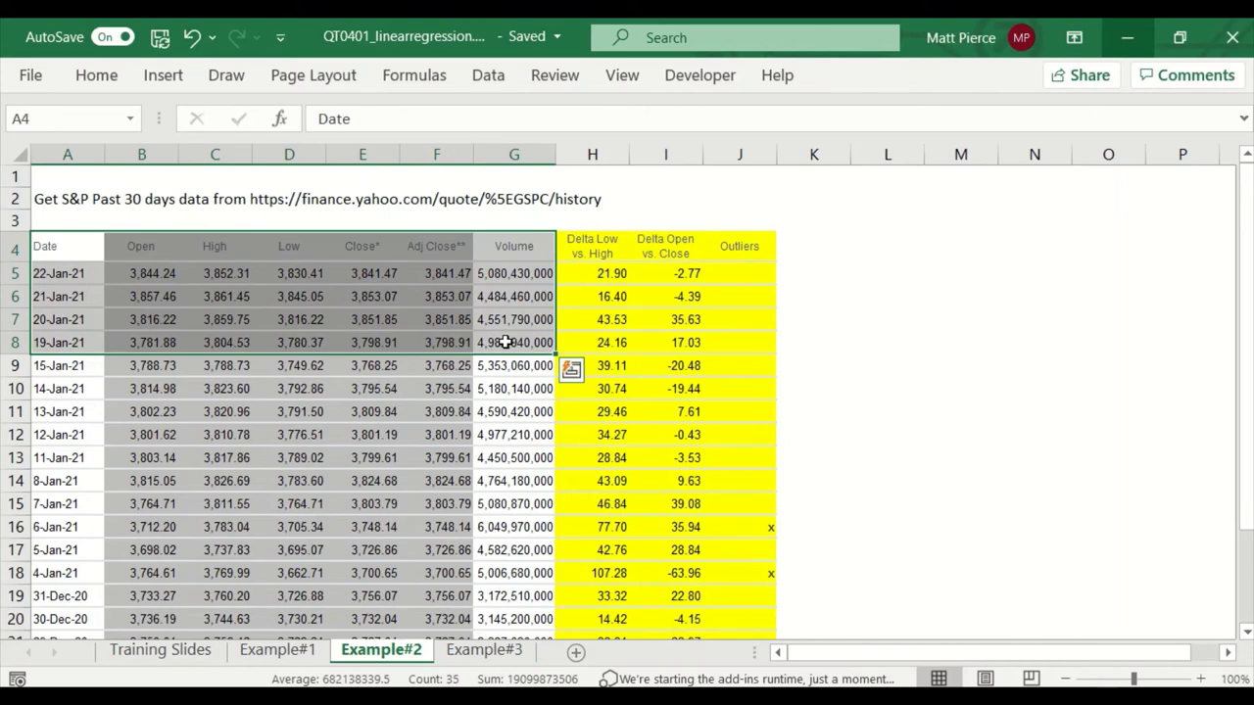
Show the Delta Low vs. High formula and highlight the yellow calculated Delta columns.
click(600, 273)
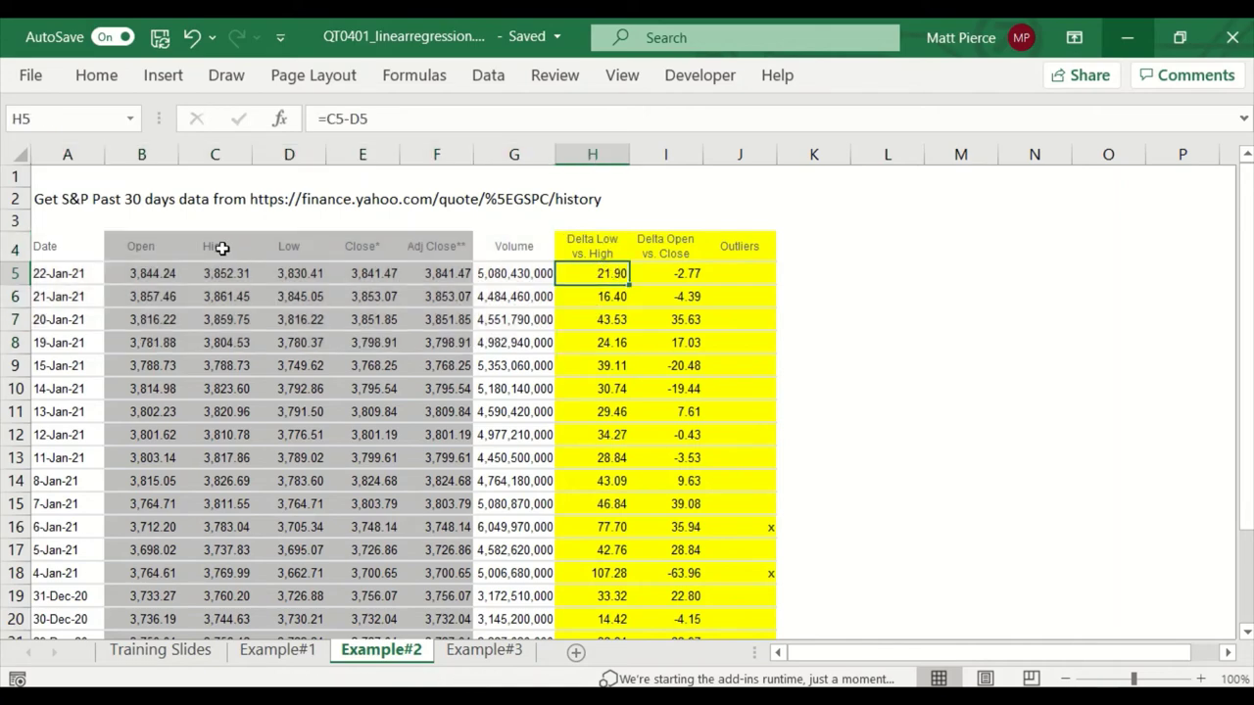
drag(222, 248, 299, 281)
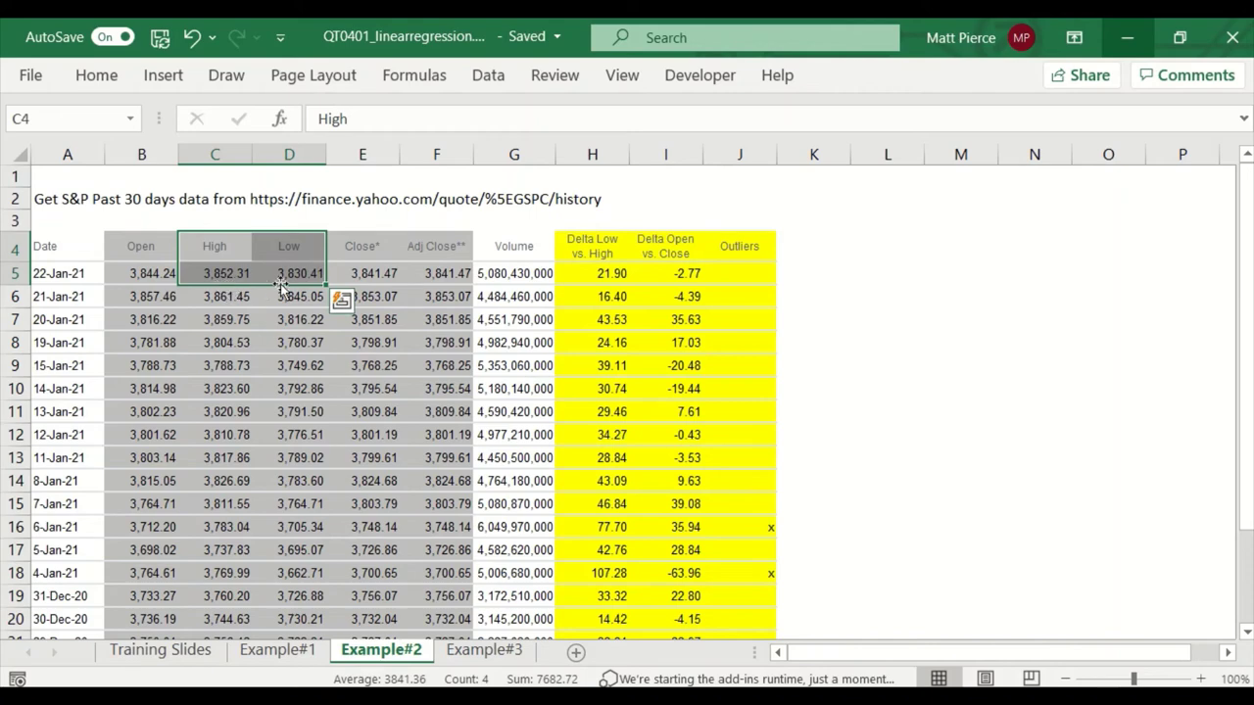
click(593, 277)
click(679, 246)
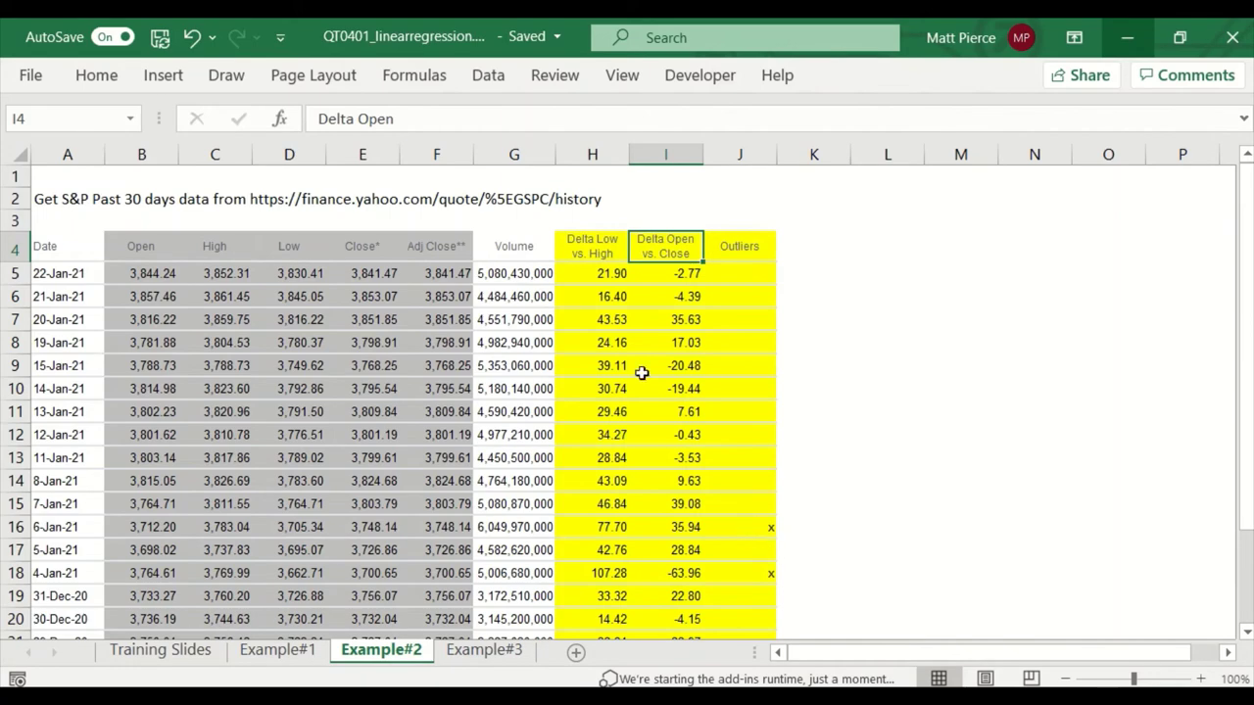
drag(584, 245, 750, 596)
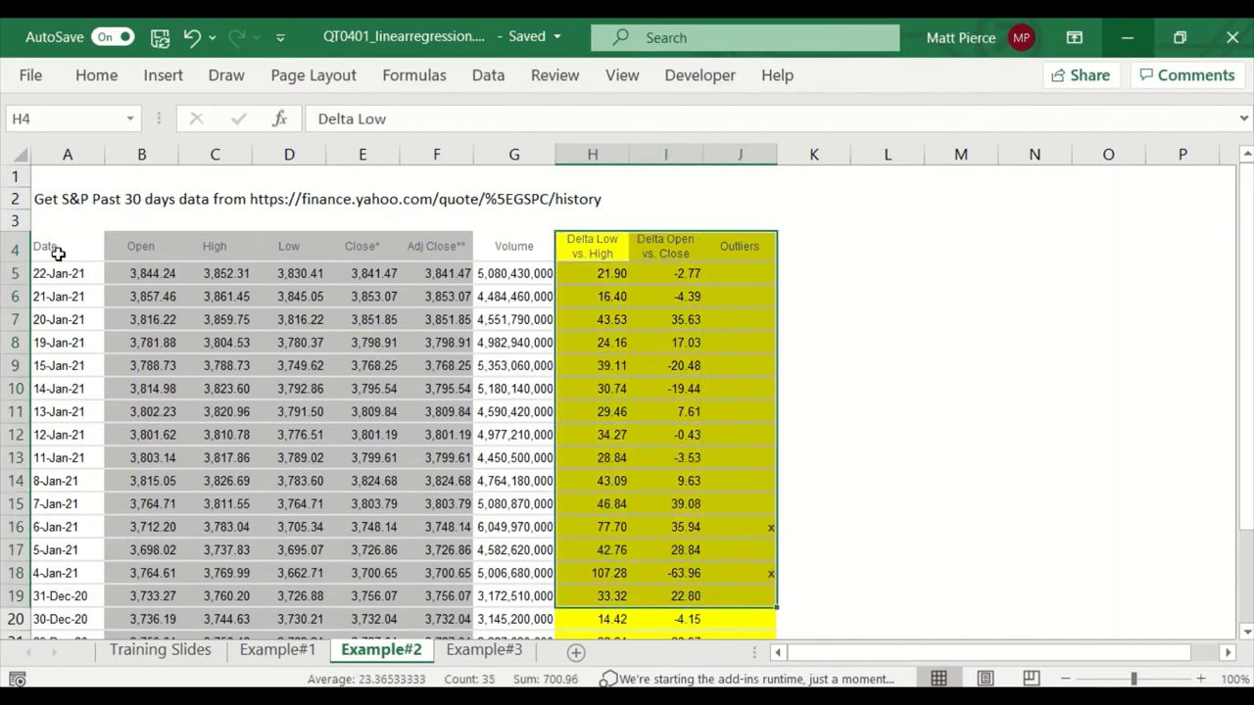
drag(50, 251, 487, 459)
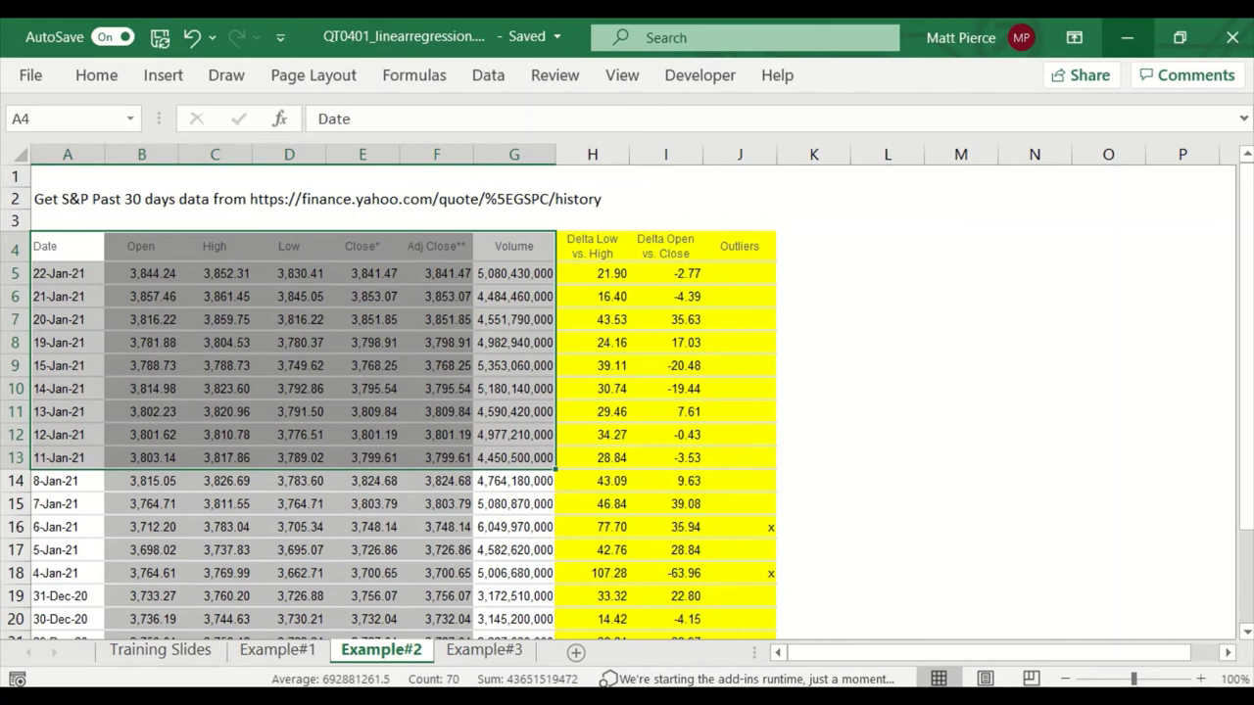
click(889, 267)
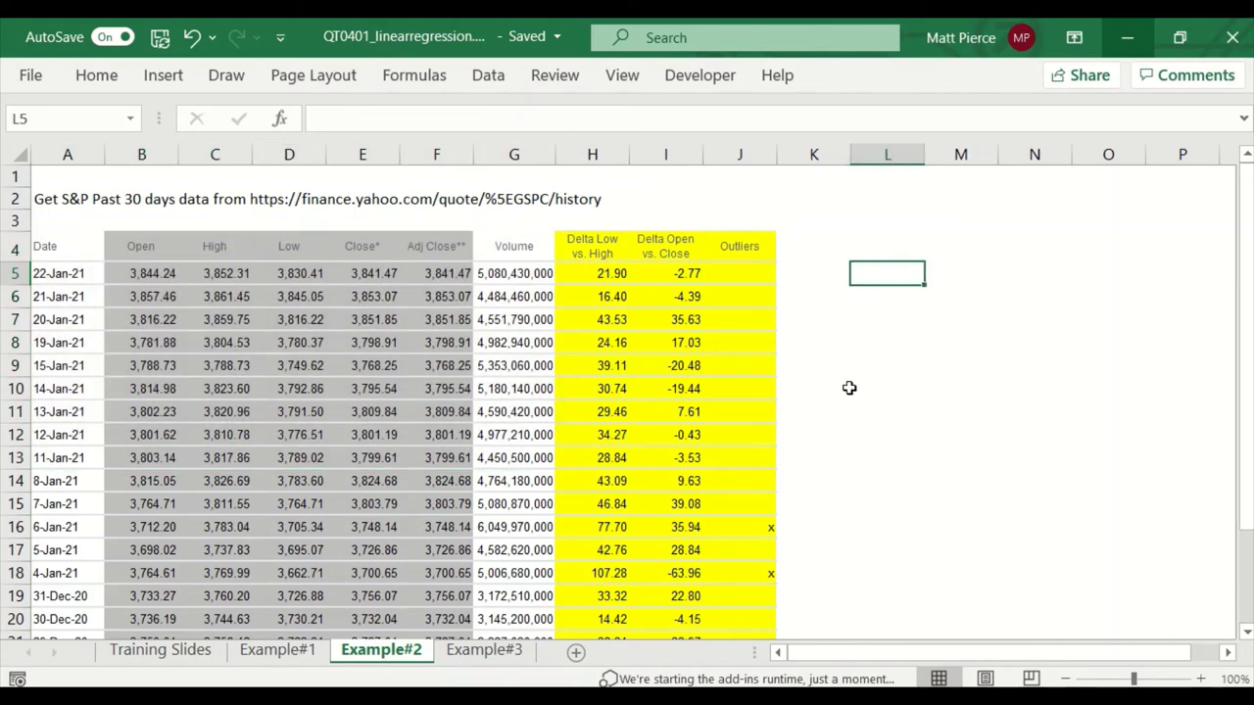
Select the top of the Volume, Delta Low vs. High and Delta Open vs. Close columns.
drag(591, 247, 593, 310)
click(510, 256)
drag(509, 256, 513, 299)
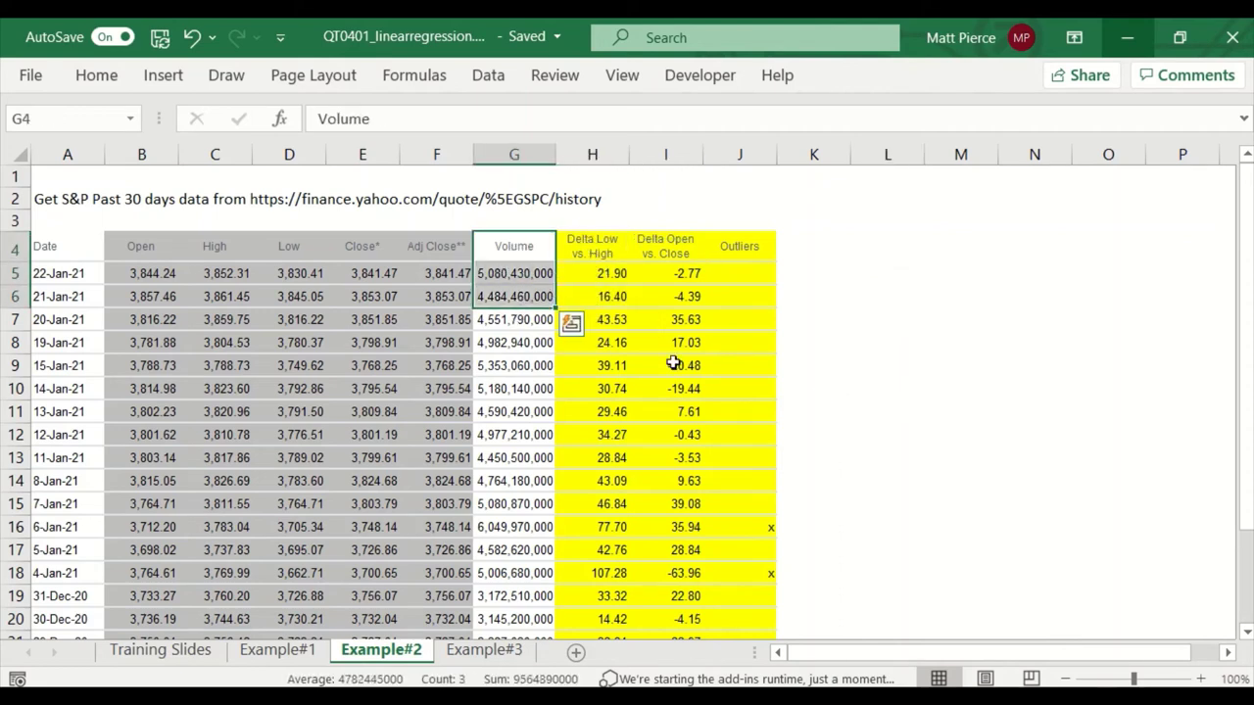
drag(677, 244, 678, 299)
drag(513, 247, 514, 299)
drag(599, 245, 646, 295)
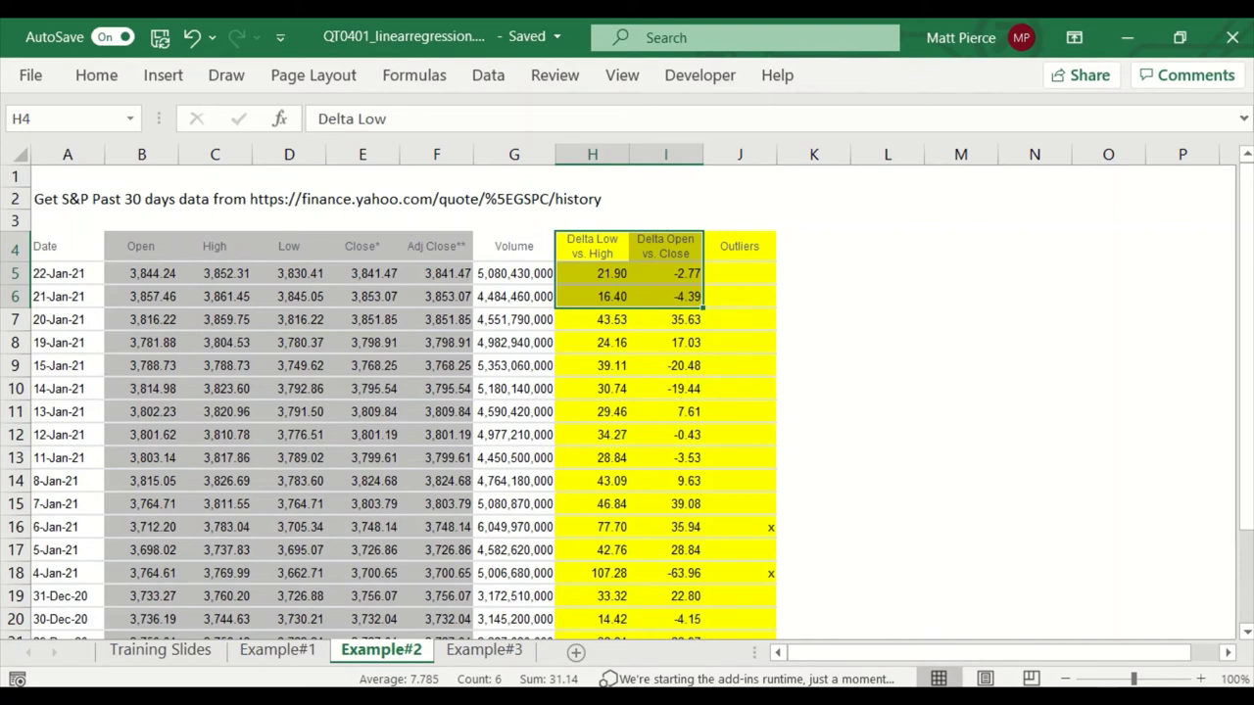
Plot Volume against Delta Low vs. High (G4:H25) as a plain scatter chart right of the table.
click(888, 296)
scroll(161, 493, right, 5)
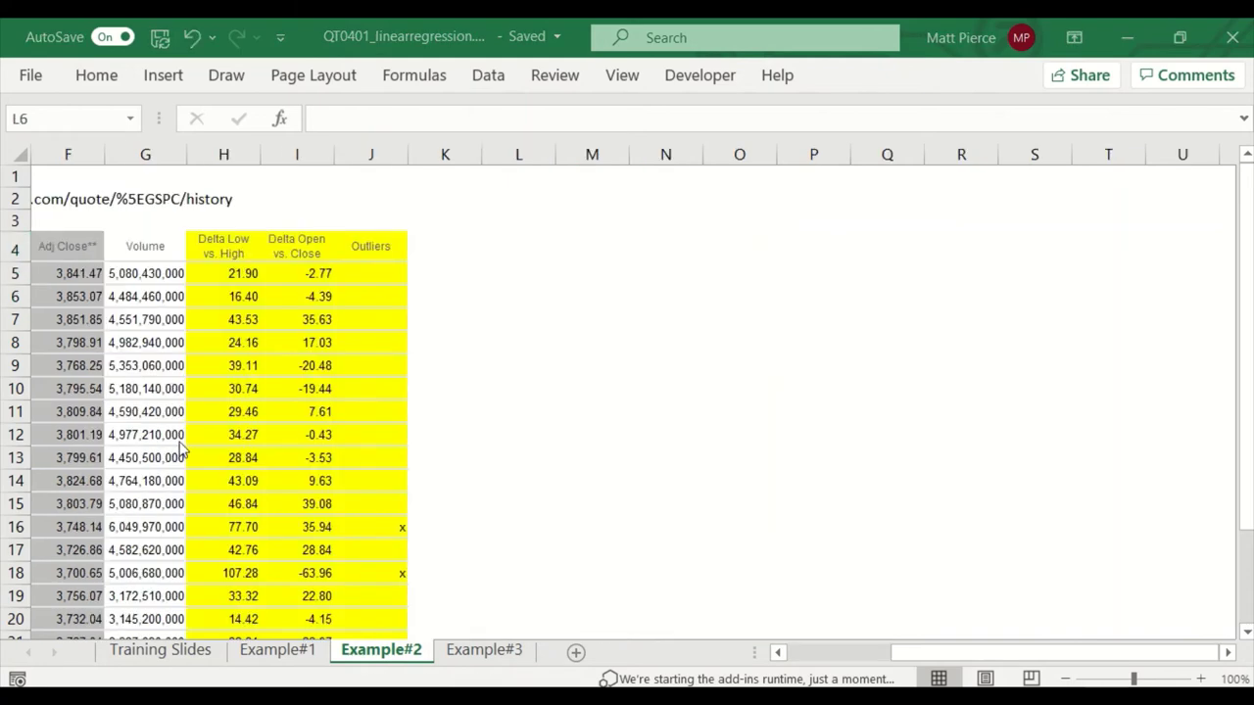
drag(144, 250, 204, 247)
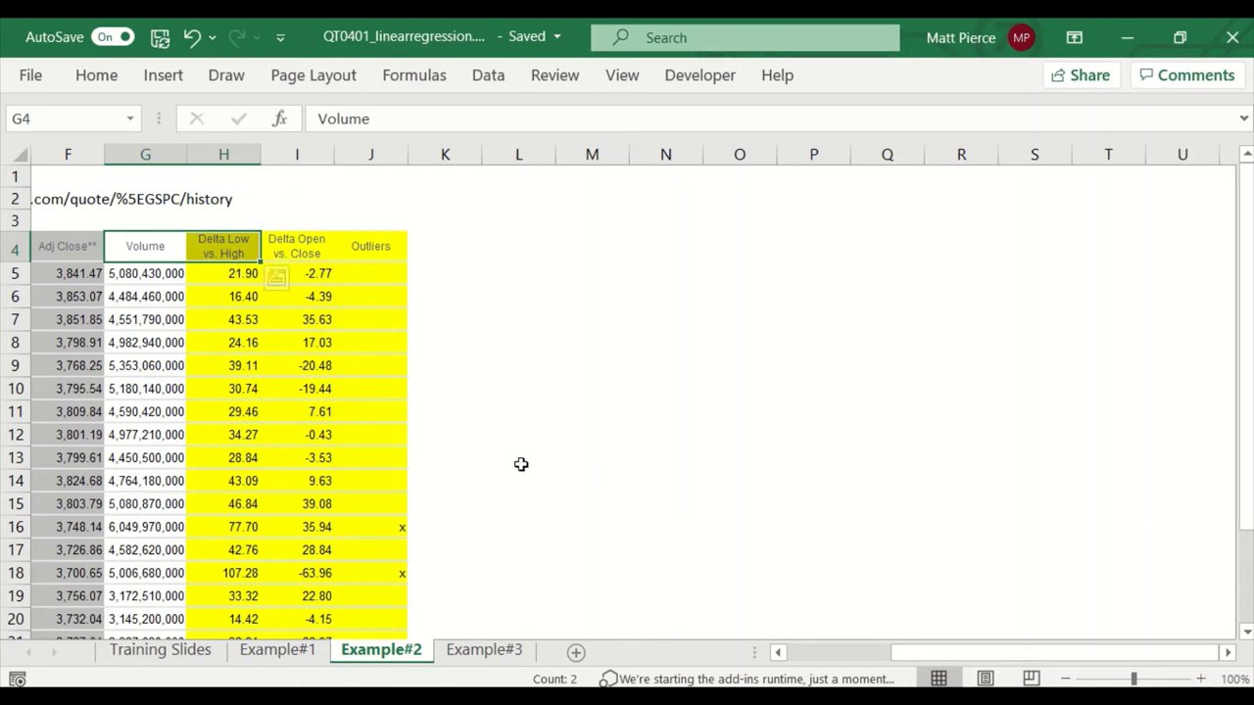
key(ctrl+shift+Down)
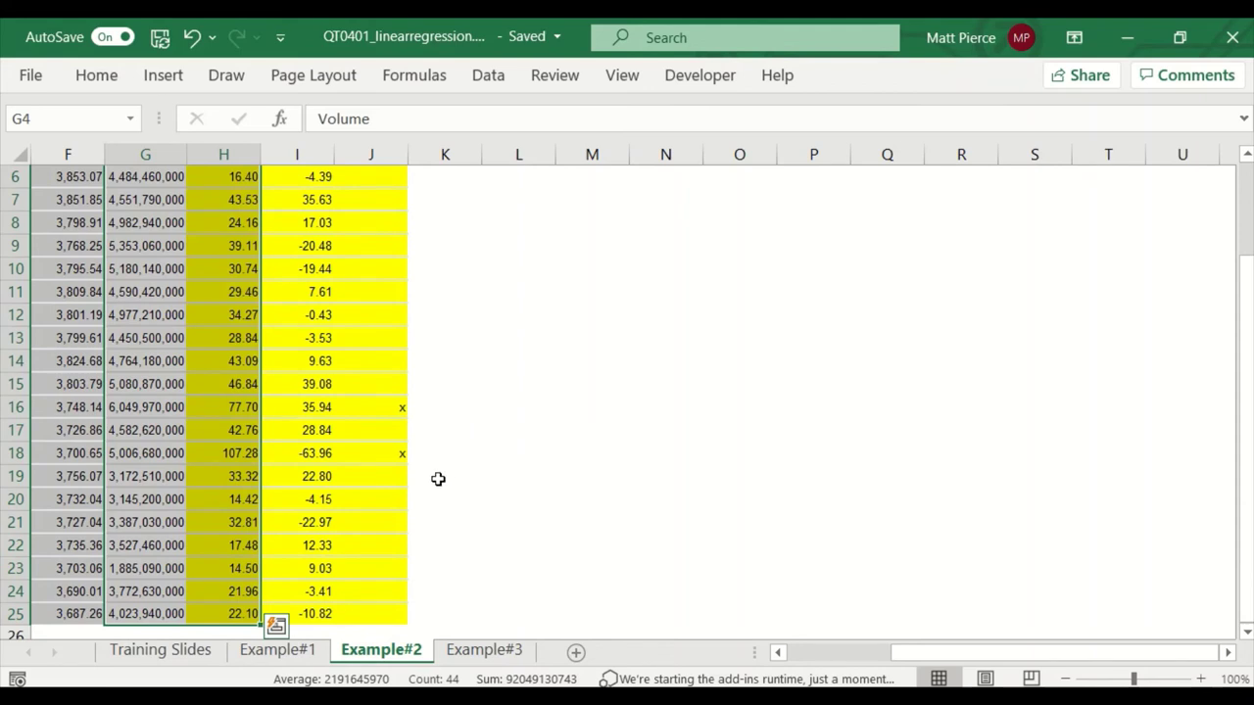
scroll(441, 481, up, 2)
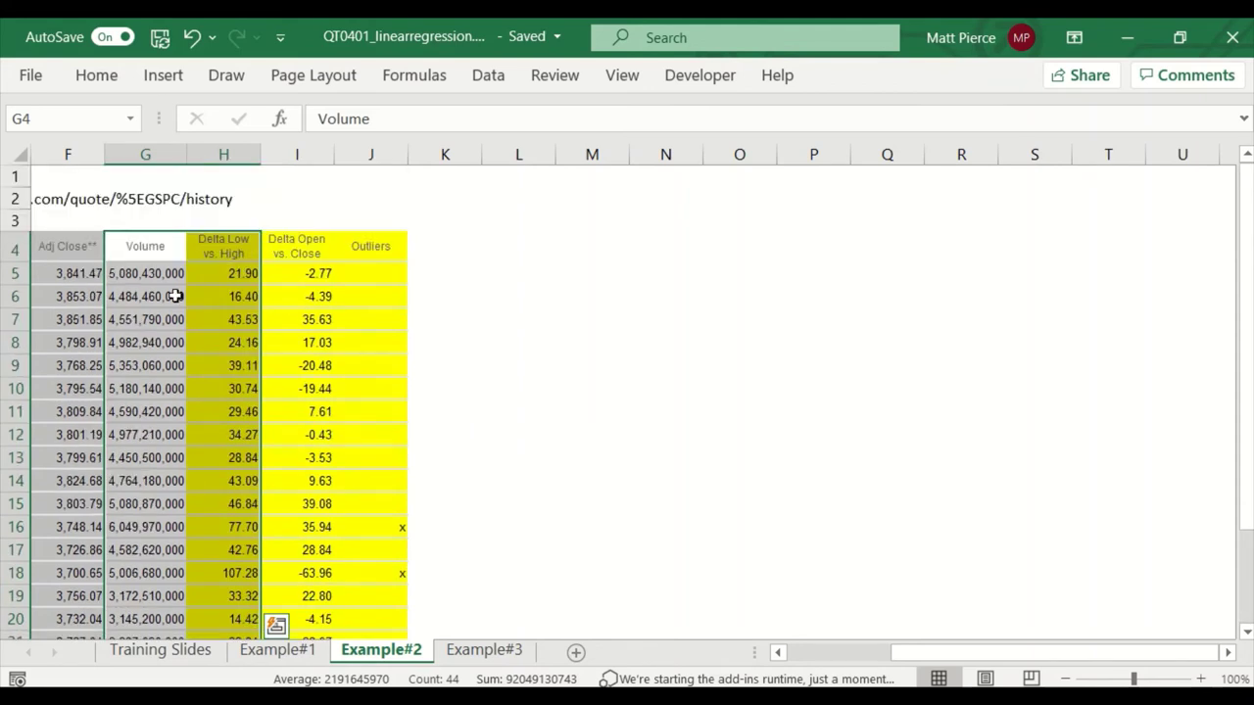
click(164, 78)
click(393, 164)
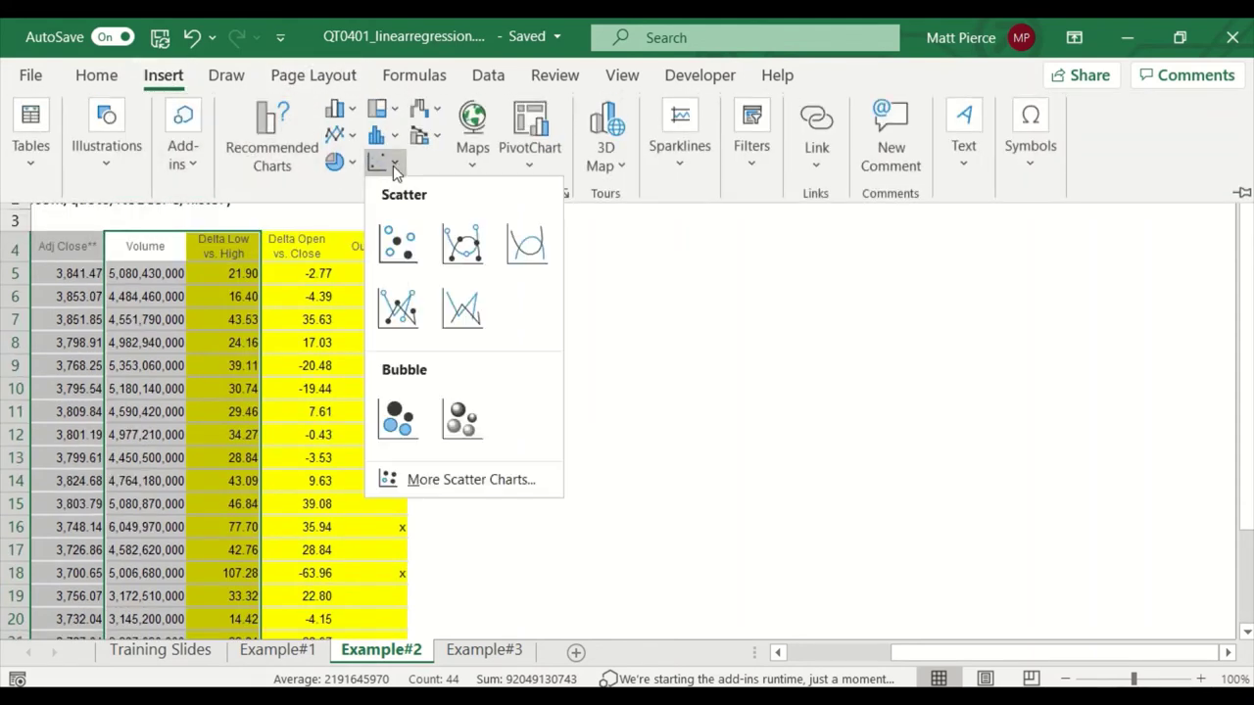
click(400, 244)
drag(534, 255, 699, 271)
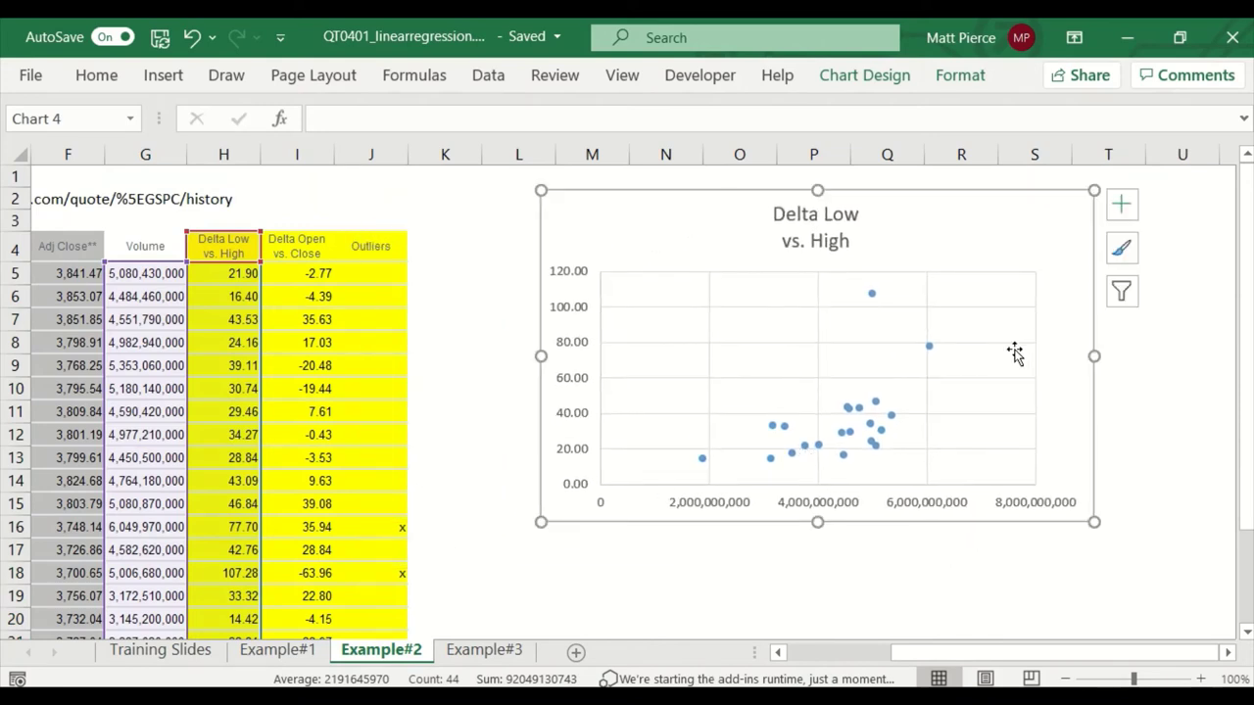
Add axis titles and name the horizontal axis 'Volume'.
click(1123, 208)
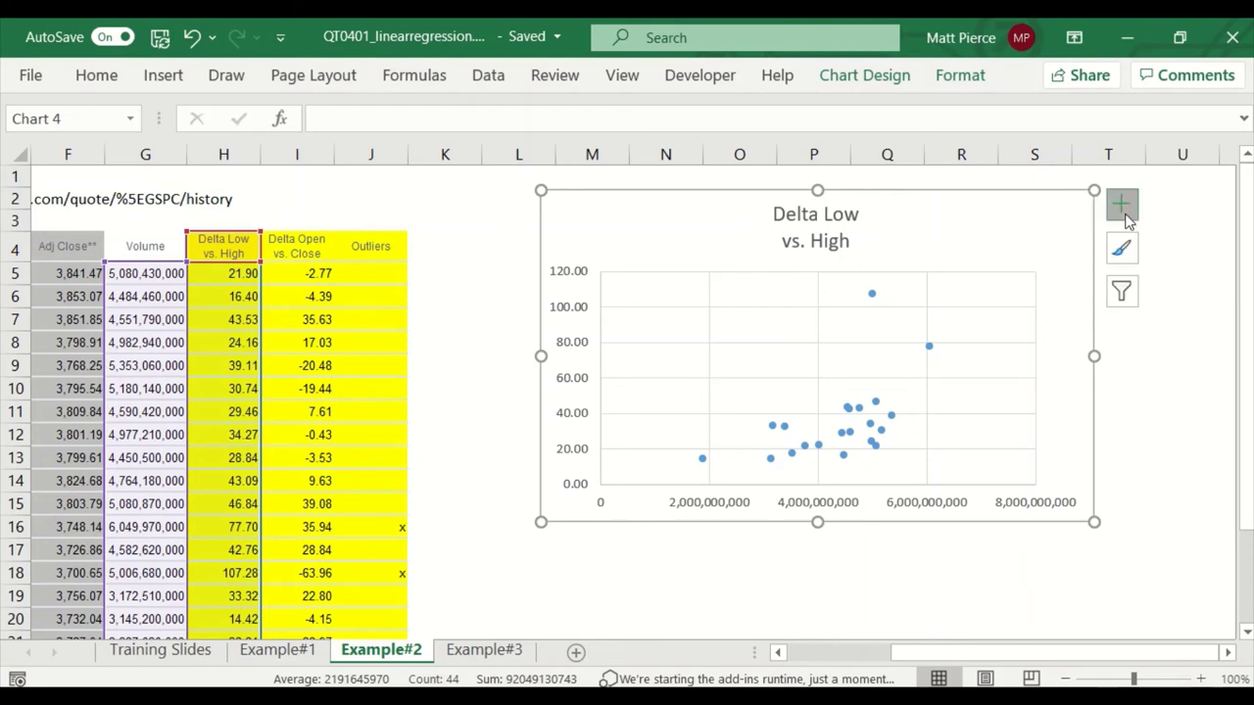
click(379, 257)
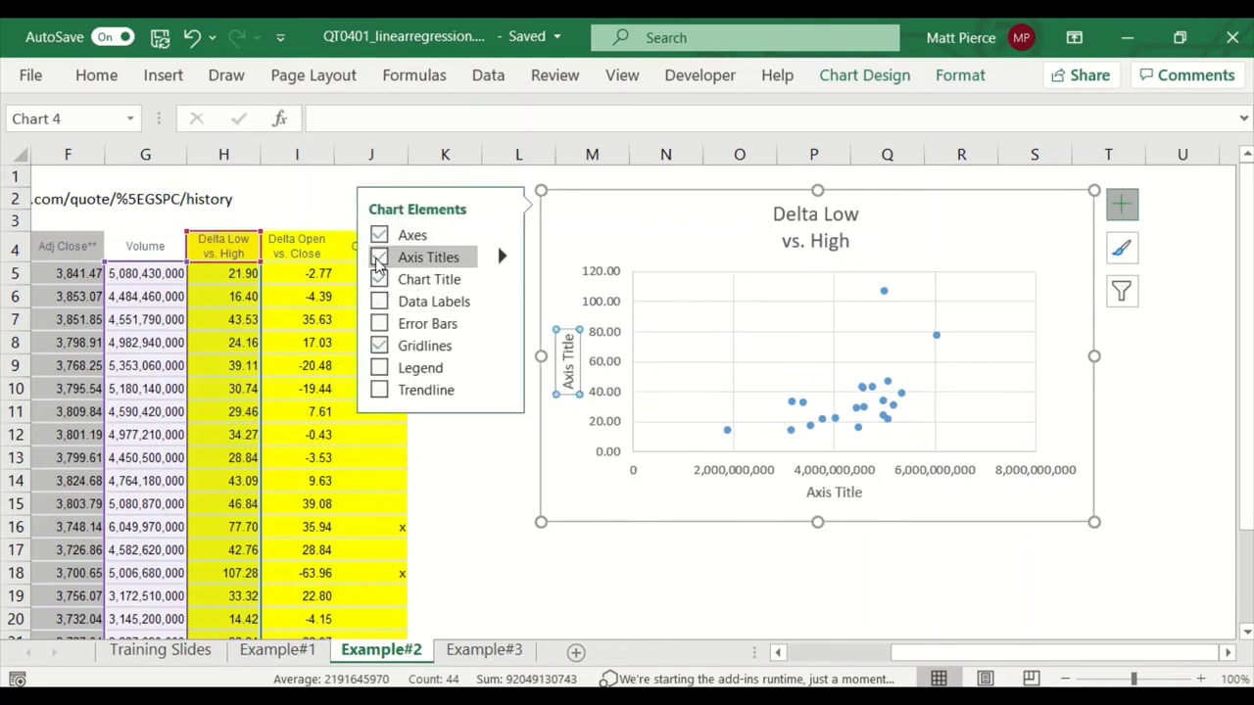
click(815, 495)
double_click(820, 491)
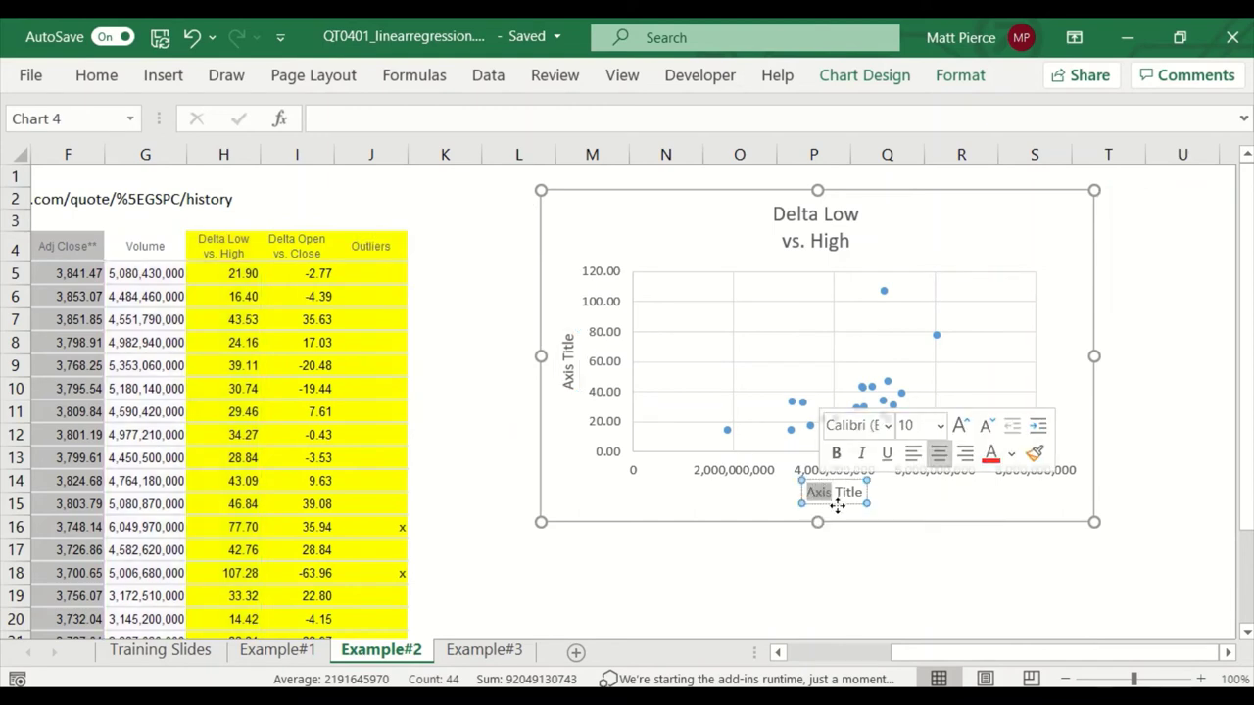
key(ctrl+a)
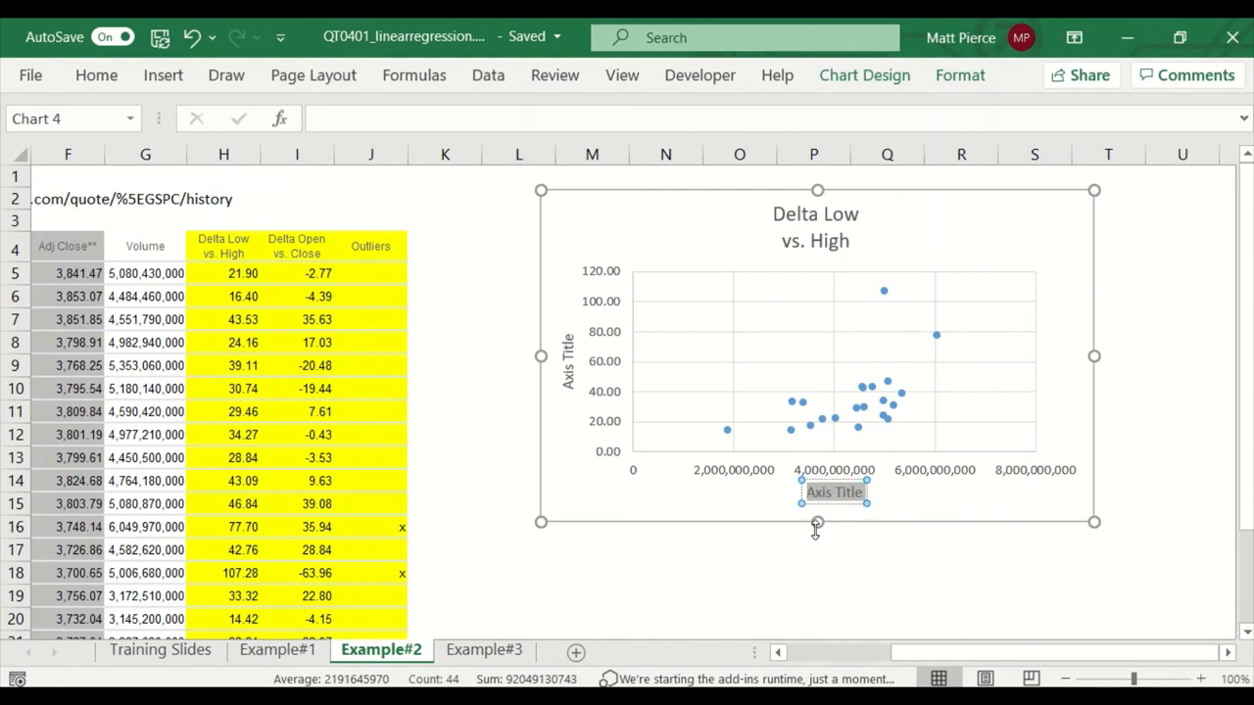
key(BackSpace)
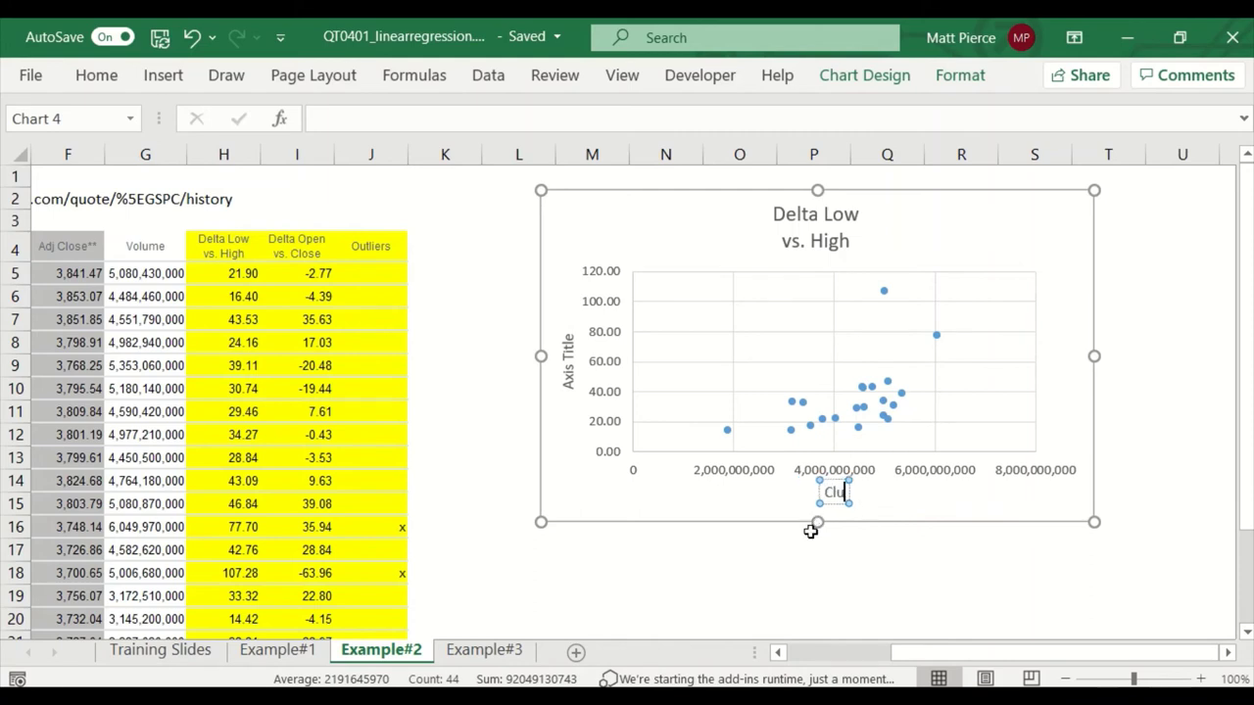
text(Volume4)
key(BackSpace)
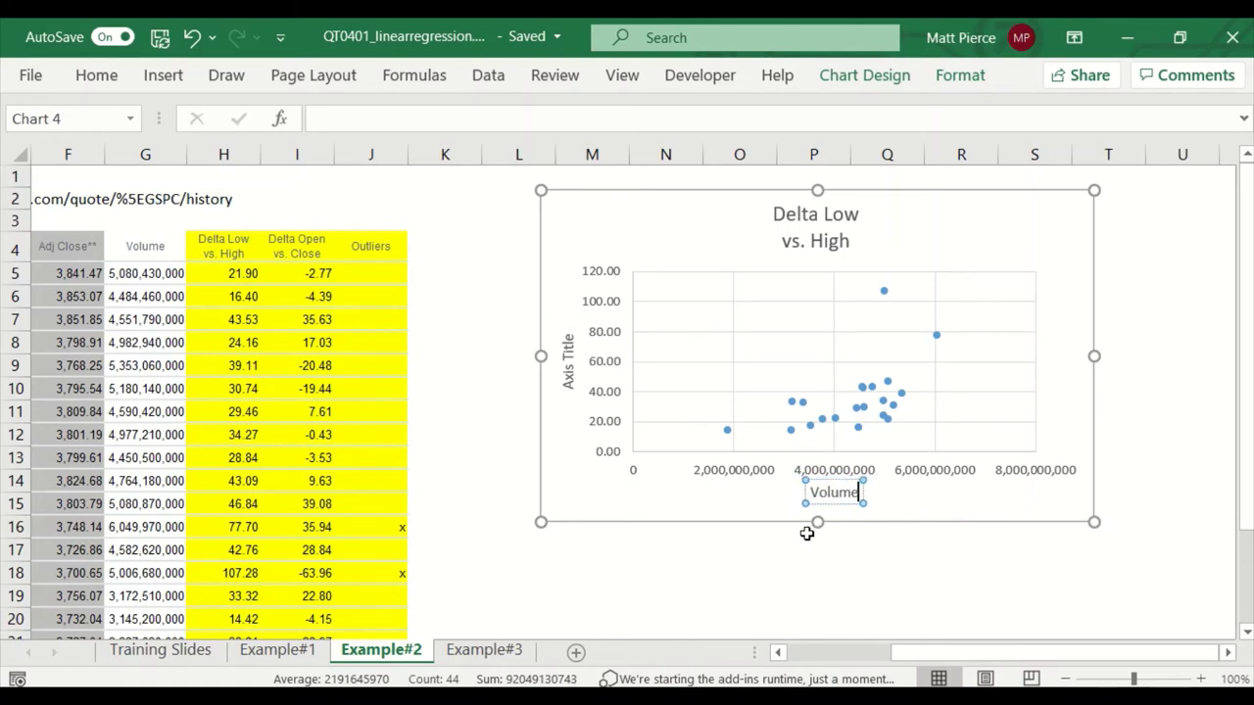
Name the vertical axis 'Delta Low vs. High'.
click(569, 377)
double_click(569, 378)
key(ctrl+a)
key(BackSpace)
text(Delta)
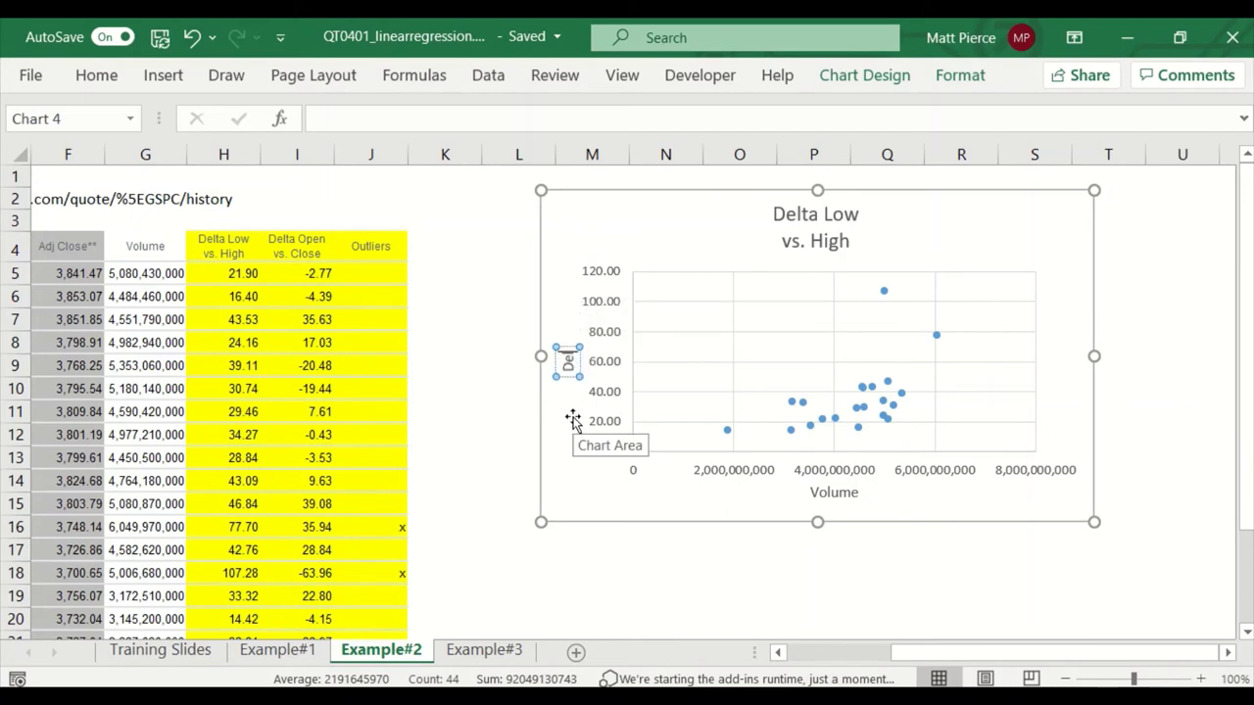
text( Low v)
text(s.)
text( High)
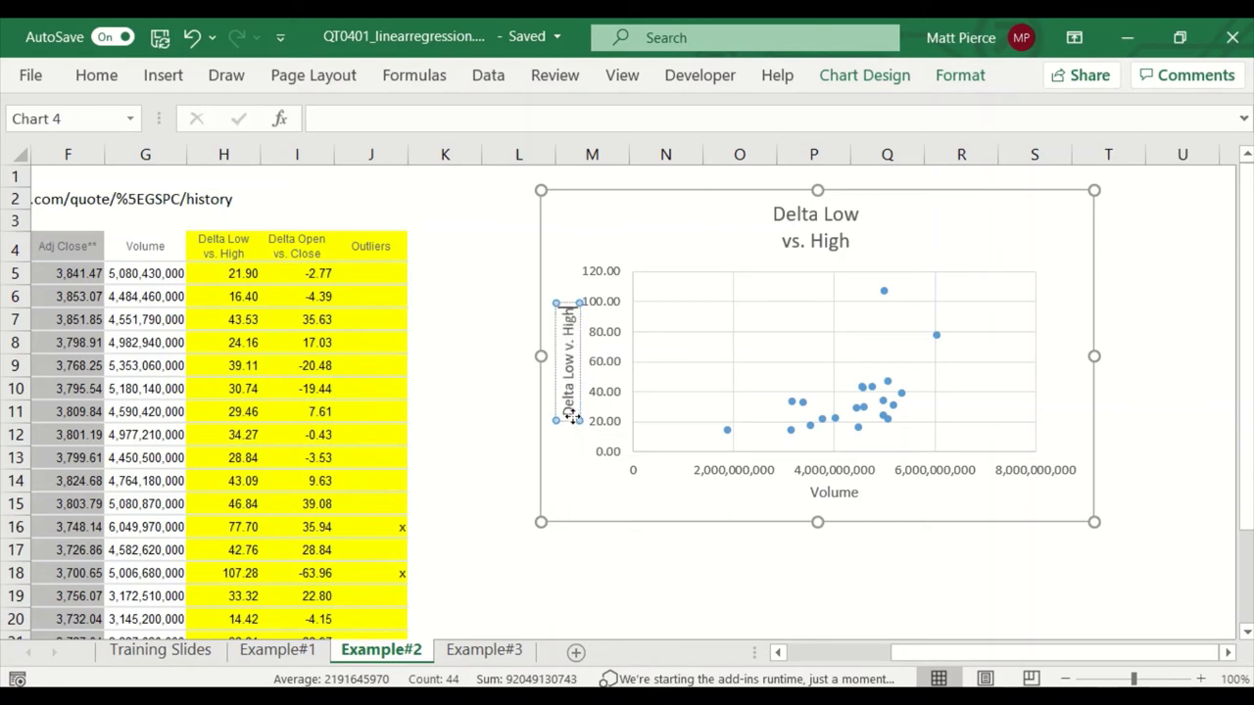
Add a linear trendline showing its equation and R², with the label at upper left.
right_click(877, 396)
click(945, 609)
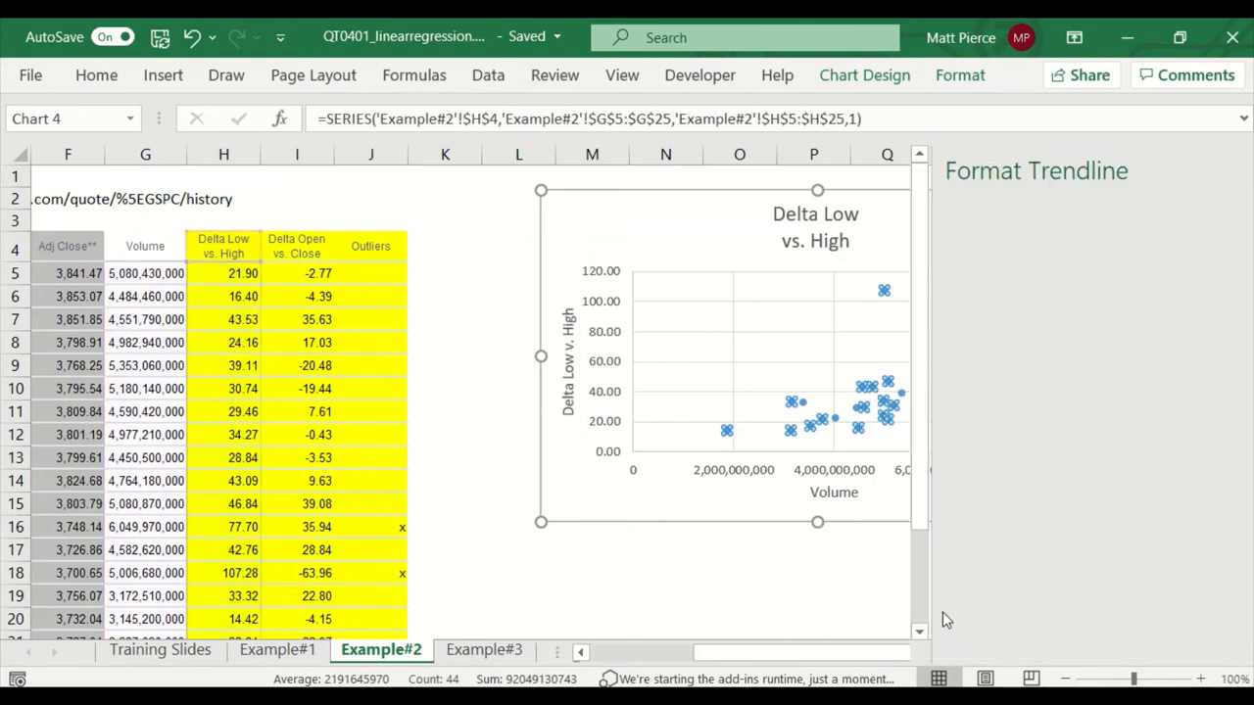
scroll(1214, 498, down, 5)
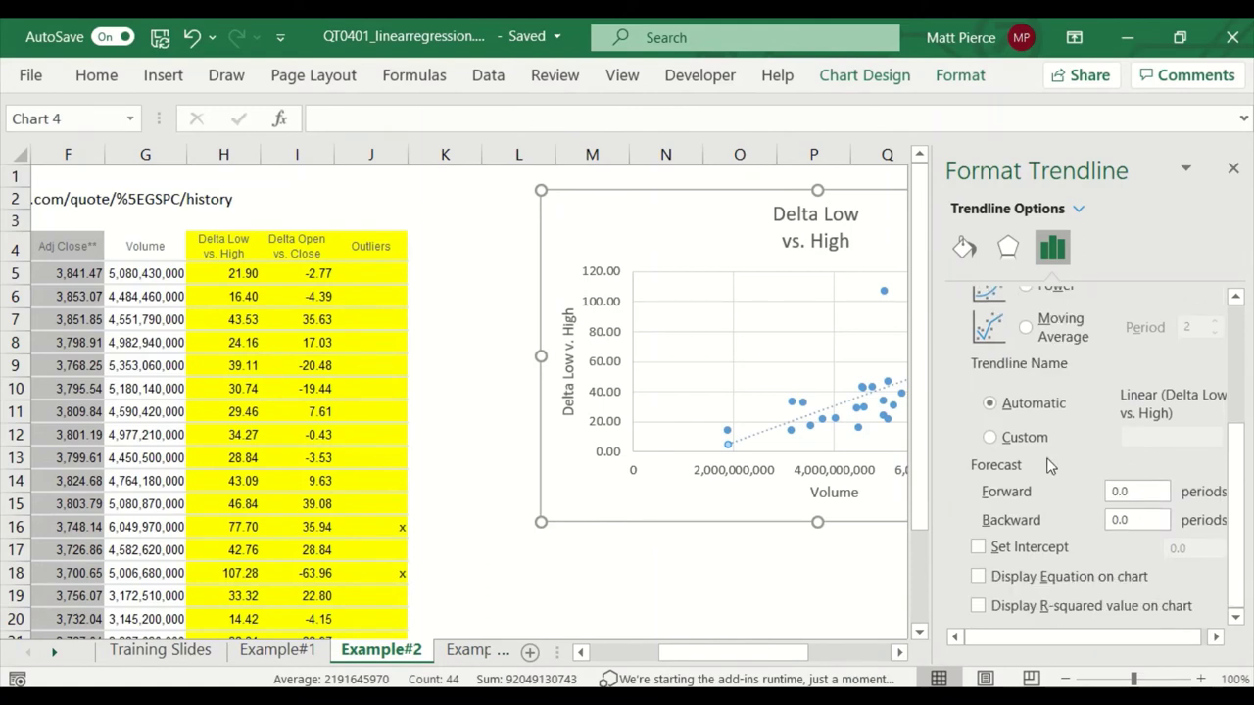
click(978, 578)
click(978, 606)
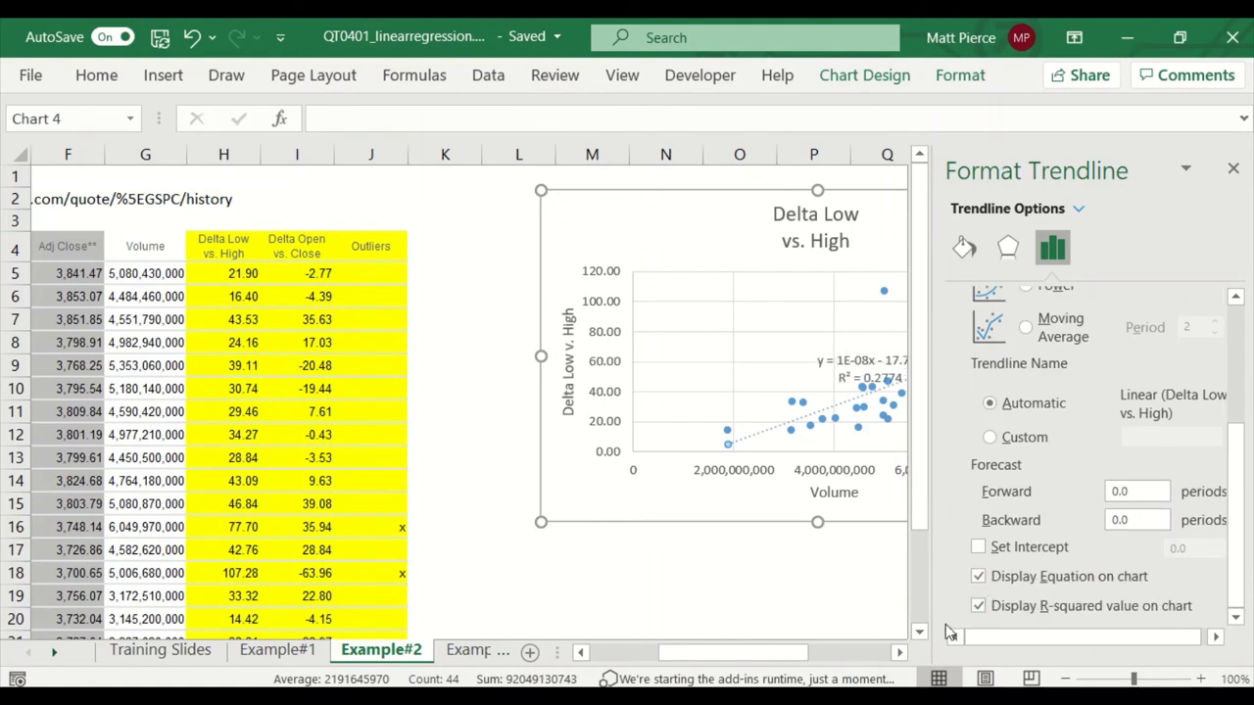
click(1233, 171)
click(862, 363)
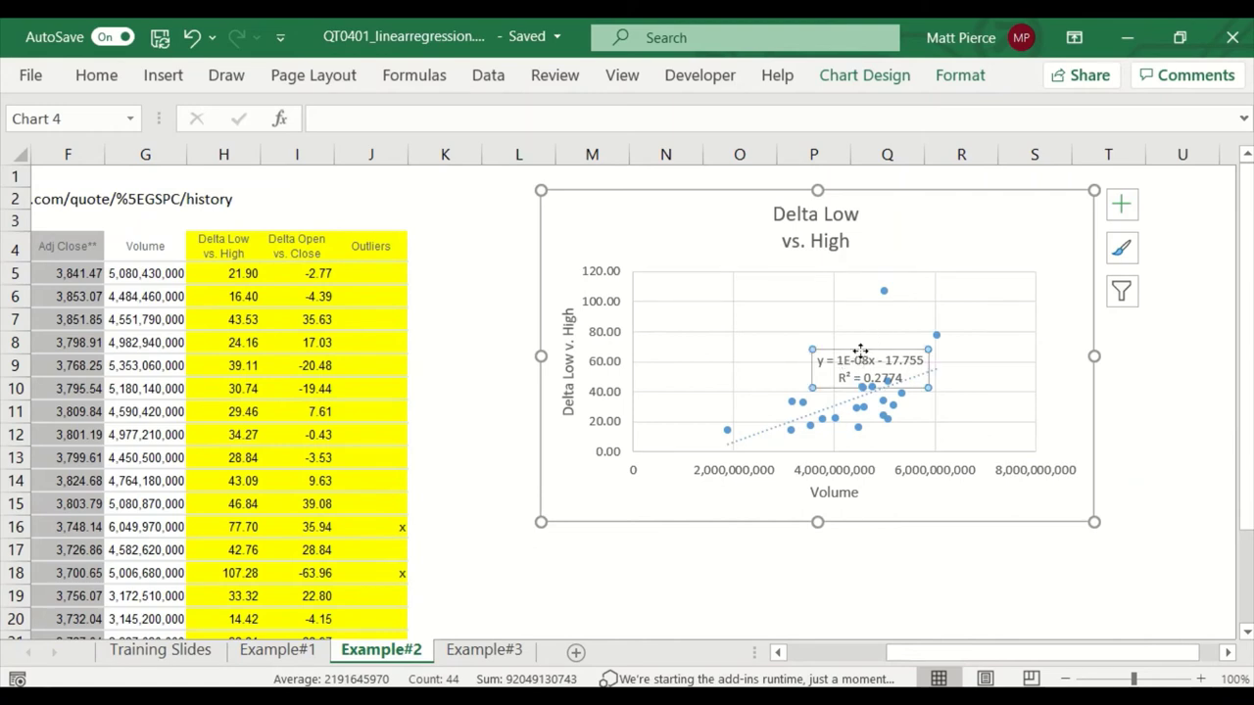
drag(860, 353, 735, 318)
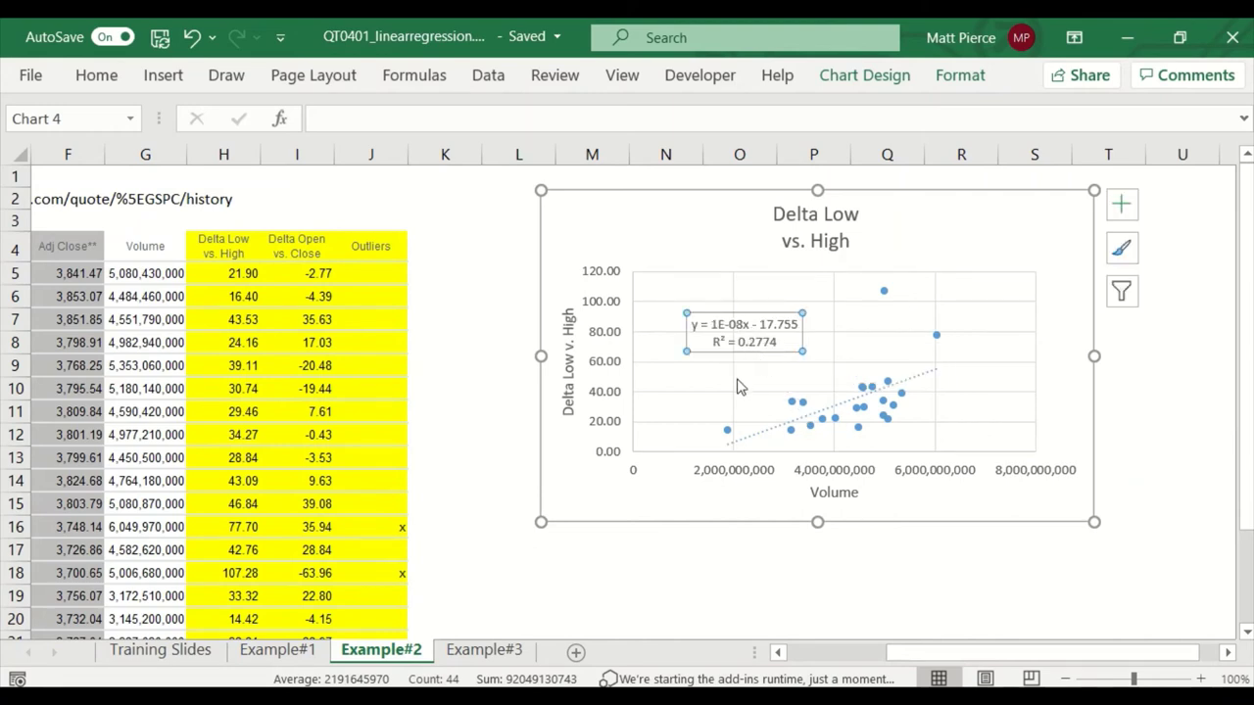
Enlarge the chart and plot area and move the equation label off the vertical axis.
drag(1093, 521, 952, 412)
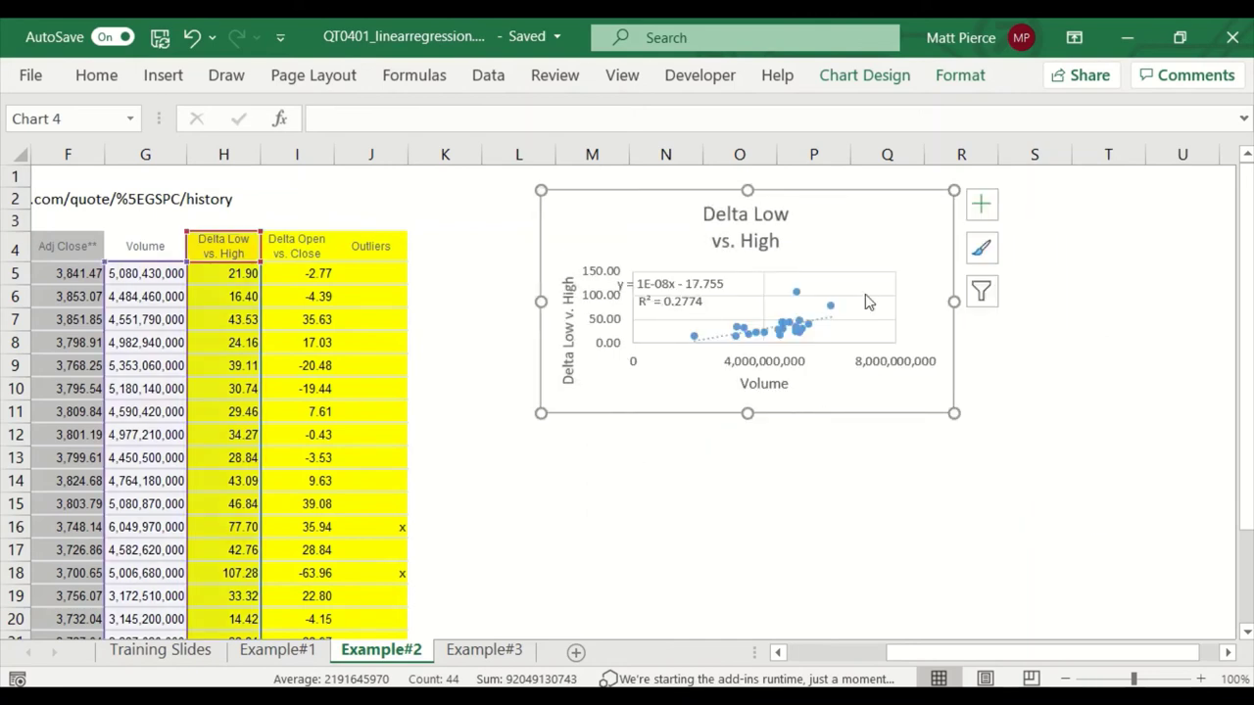
click(812, 272)
drag(766, 271, 764, 253)
click(752, 227)
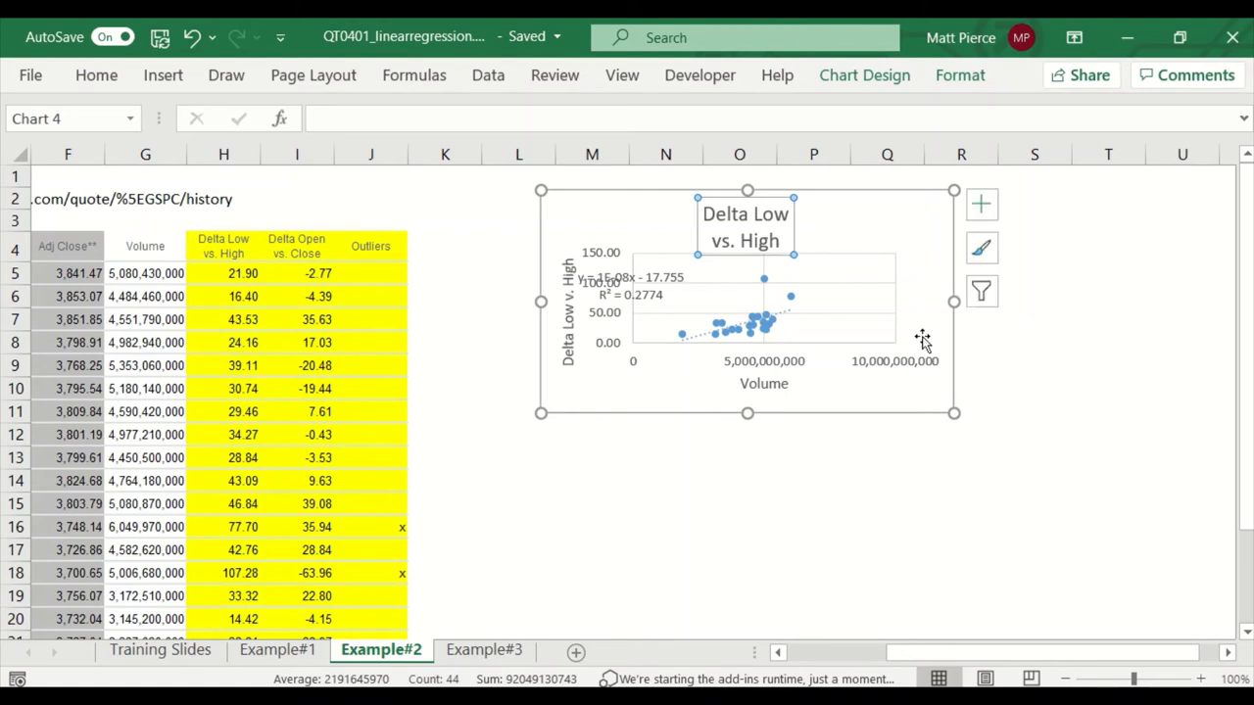
drag(955, 414, 1053, 448)
click(695, 283)
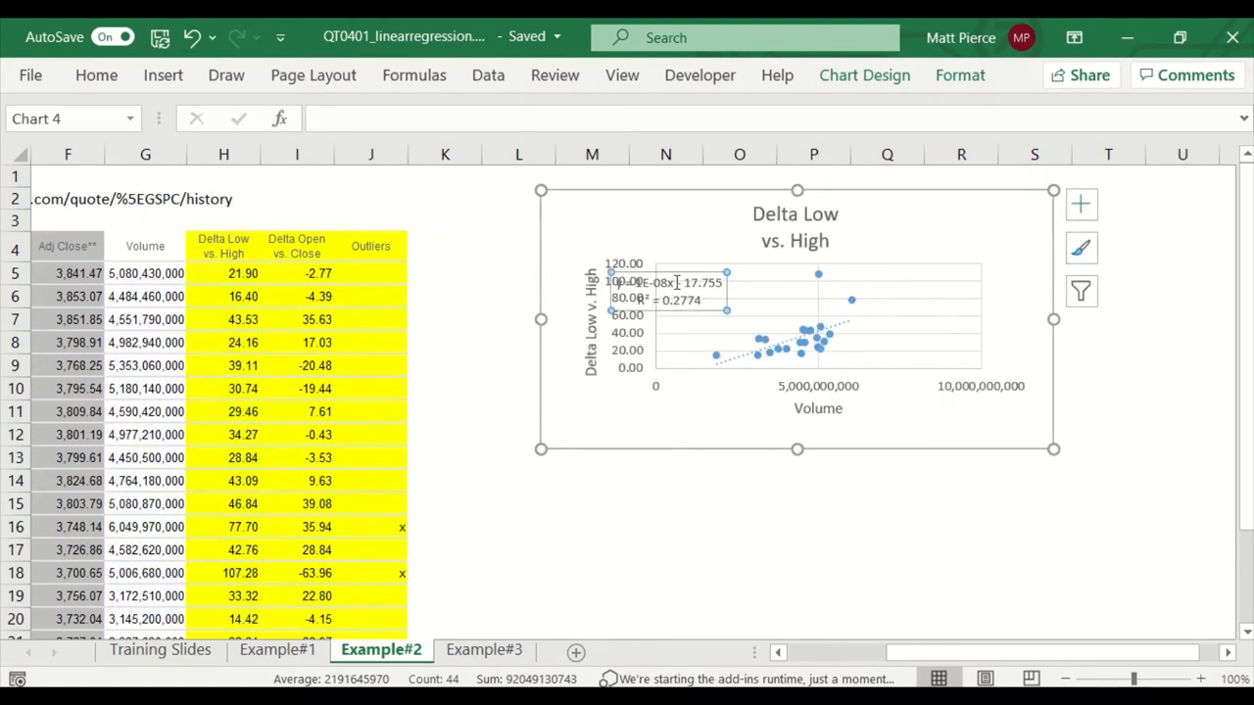
drag(742, 273, 807, 274)
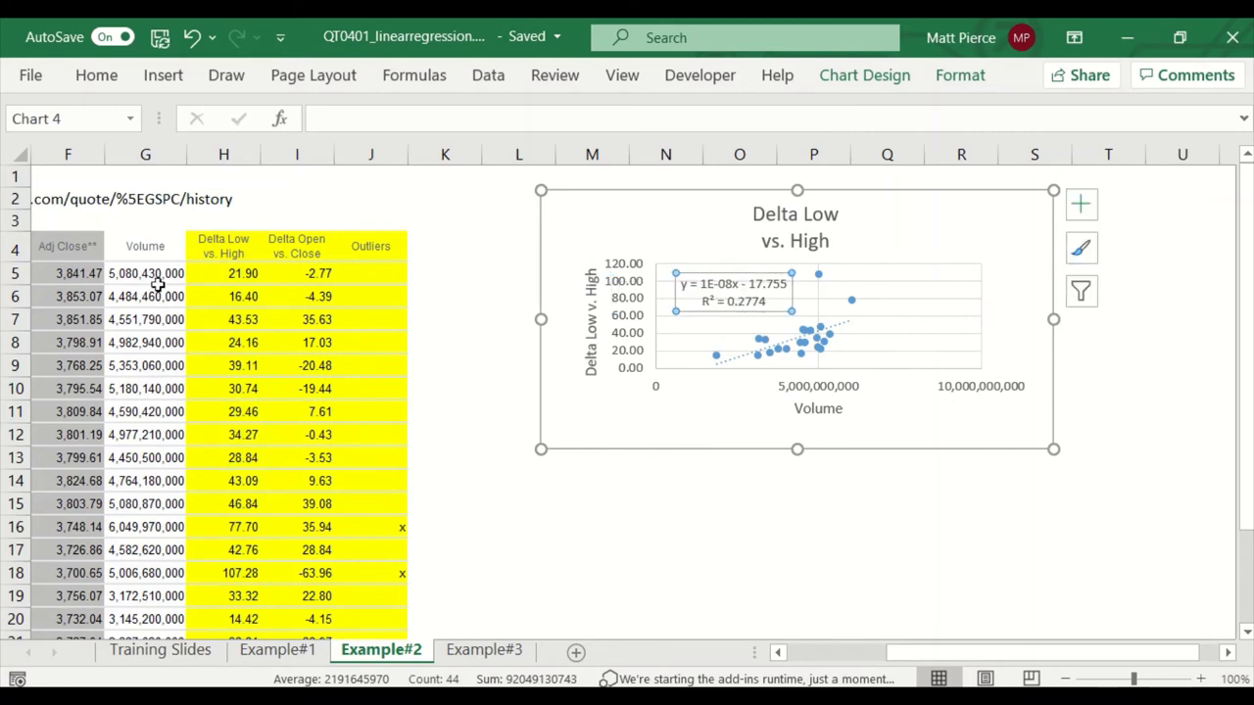
Select the Volume and Delta Open columns and insert a plain scatter chart.
click(143, 248)
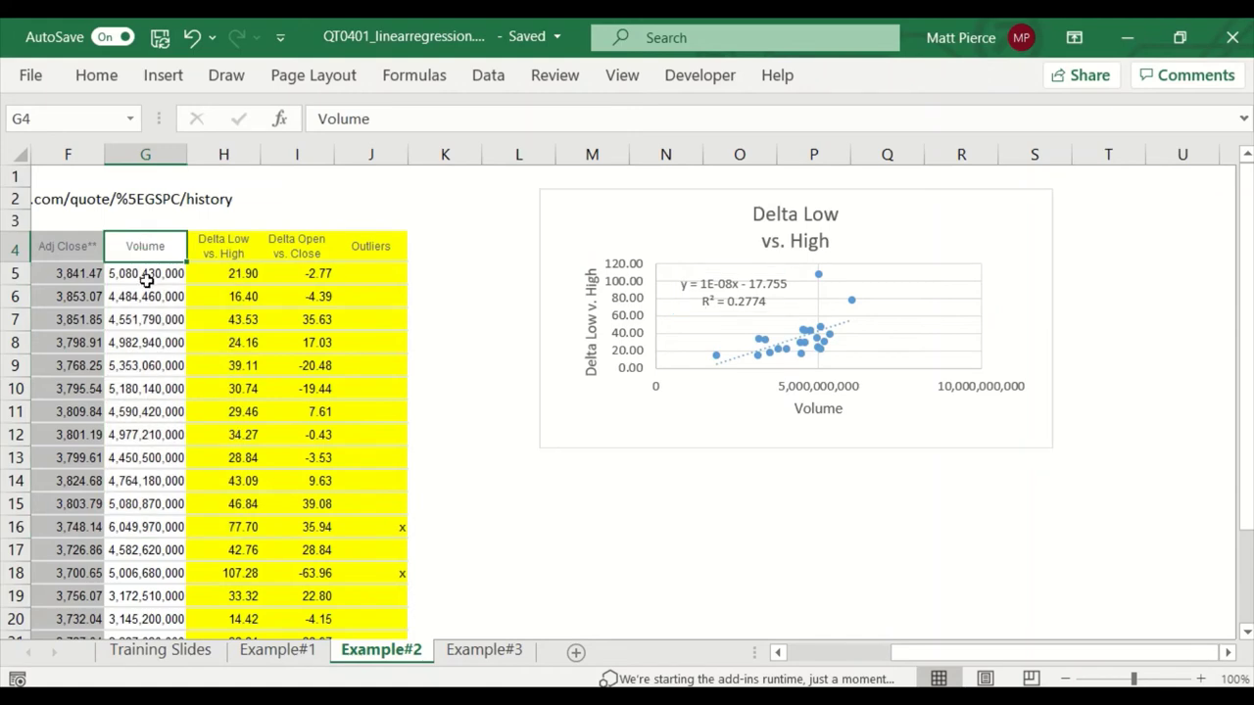
key(ctrl+shift+Down)
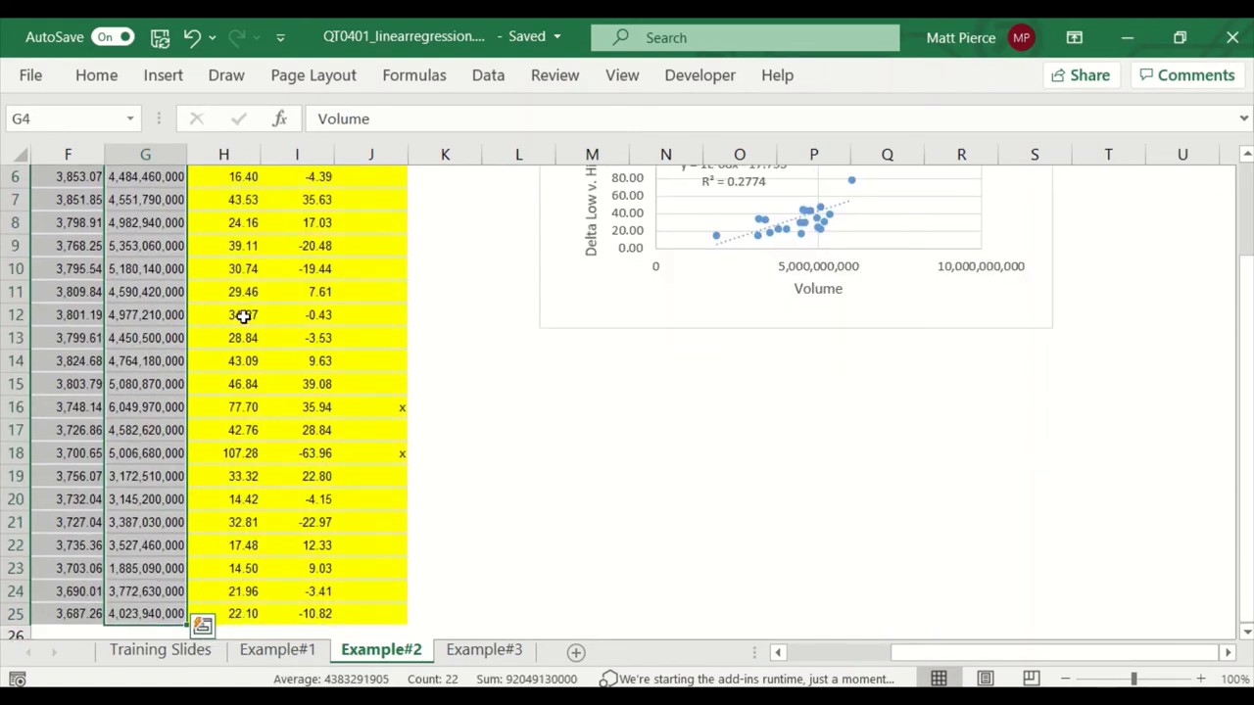
scroll(245, 312, up, 2)
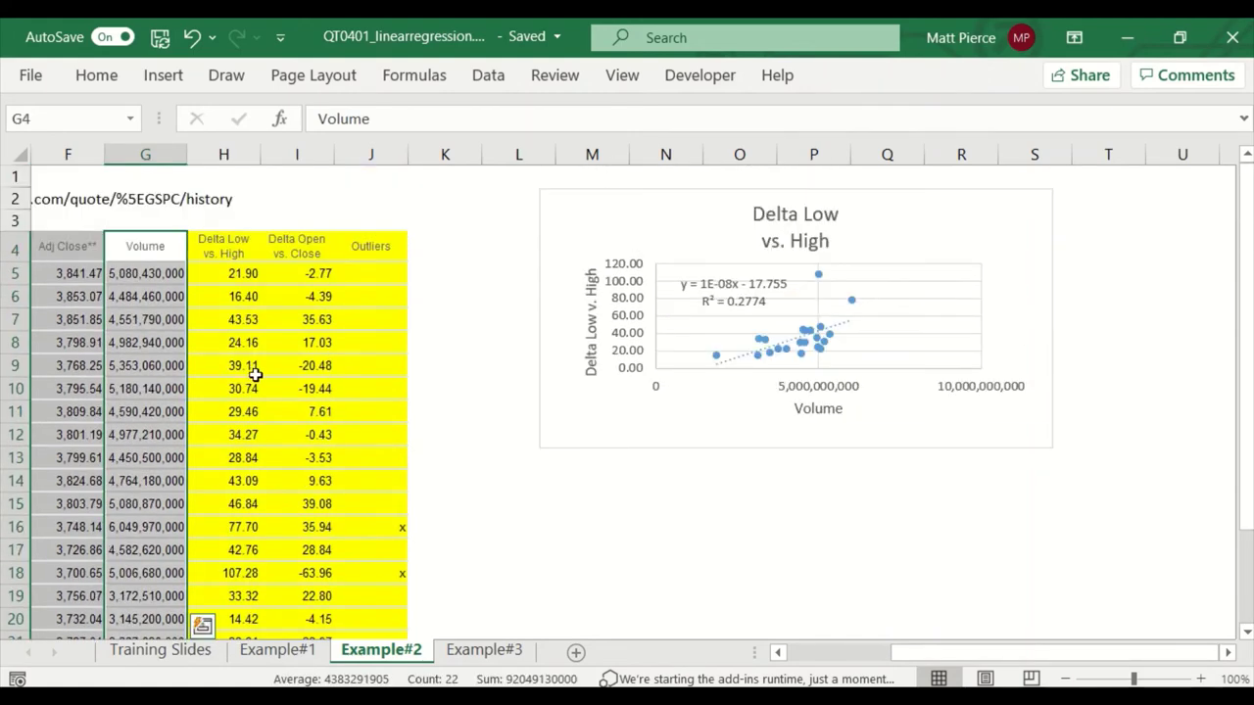
key(ctrl+q)
ctrl+click(306, 250)
drag(306, 250, 316, 599)
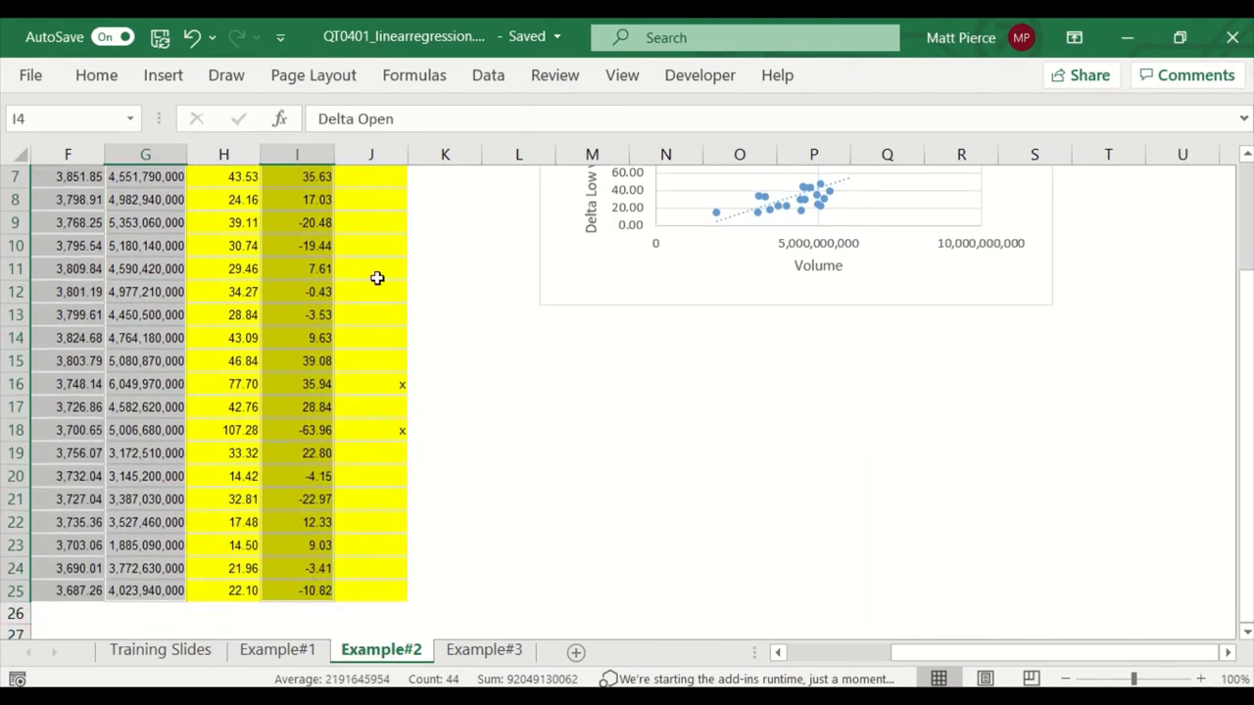
click(167, 77)
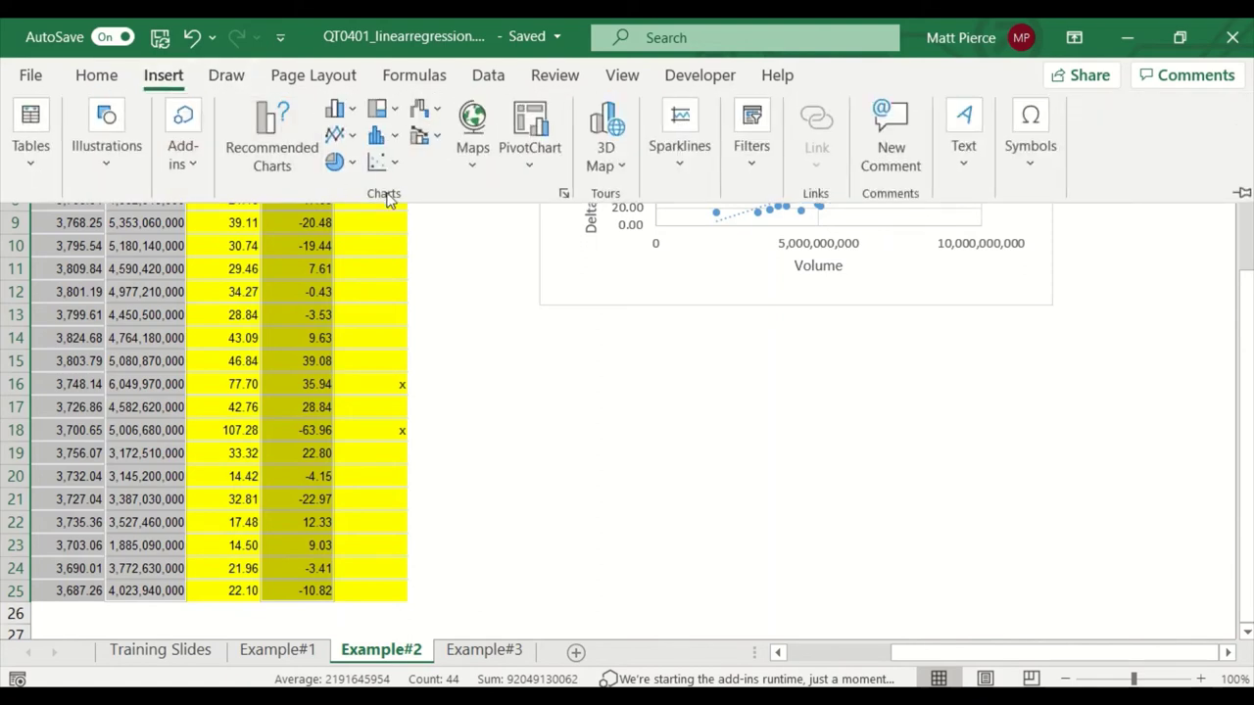
click(378, 163)
click(400, 243)
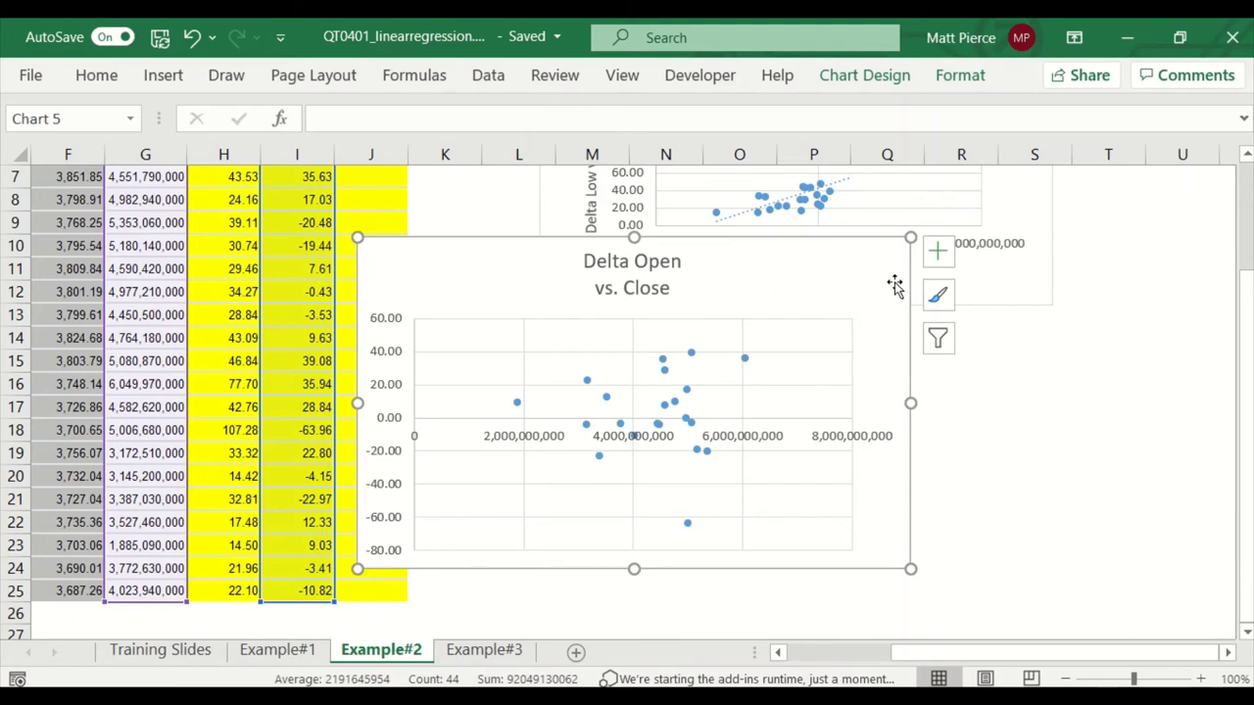
Add axis titles, title the horizontal axis 'Volume', and move the chart below the first.
click(938, 254)
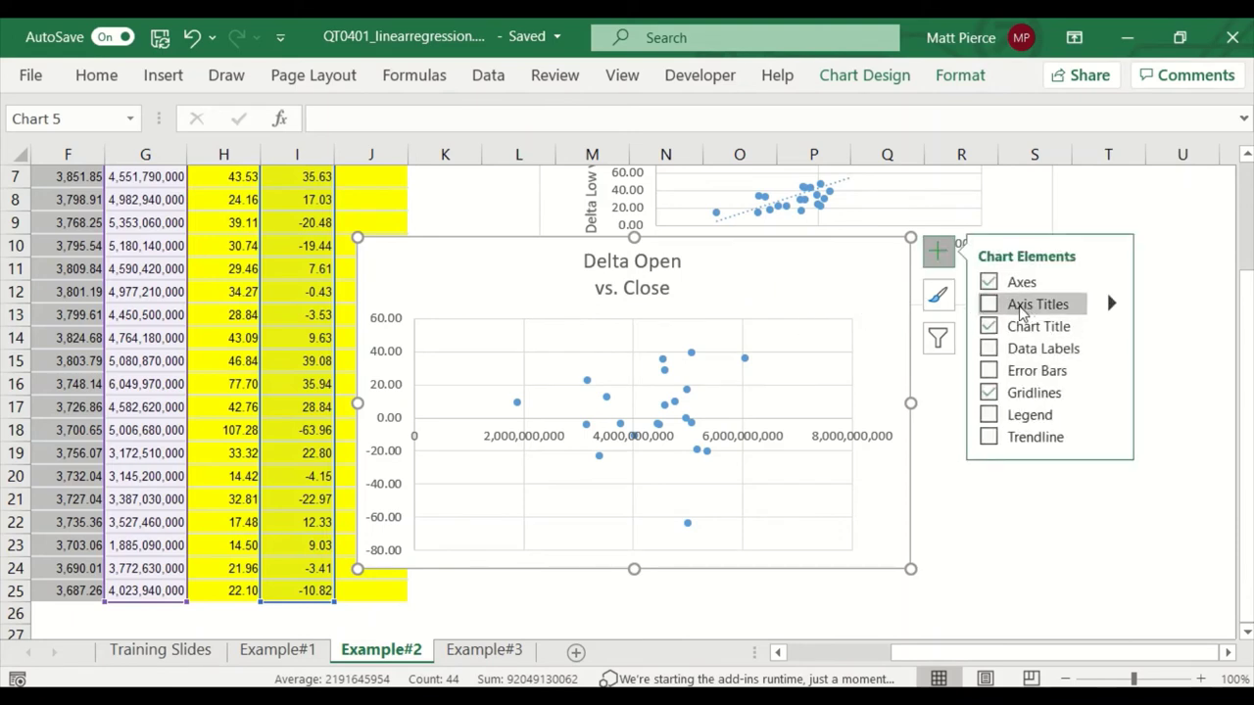
click(1021, 309)
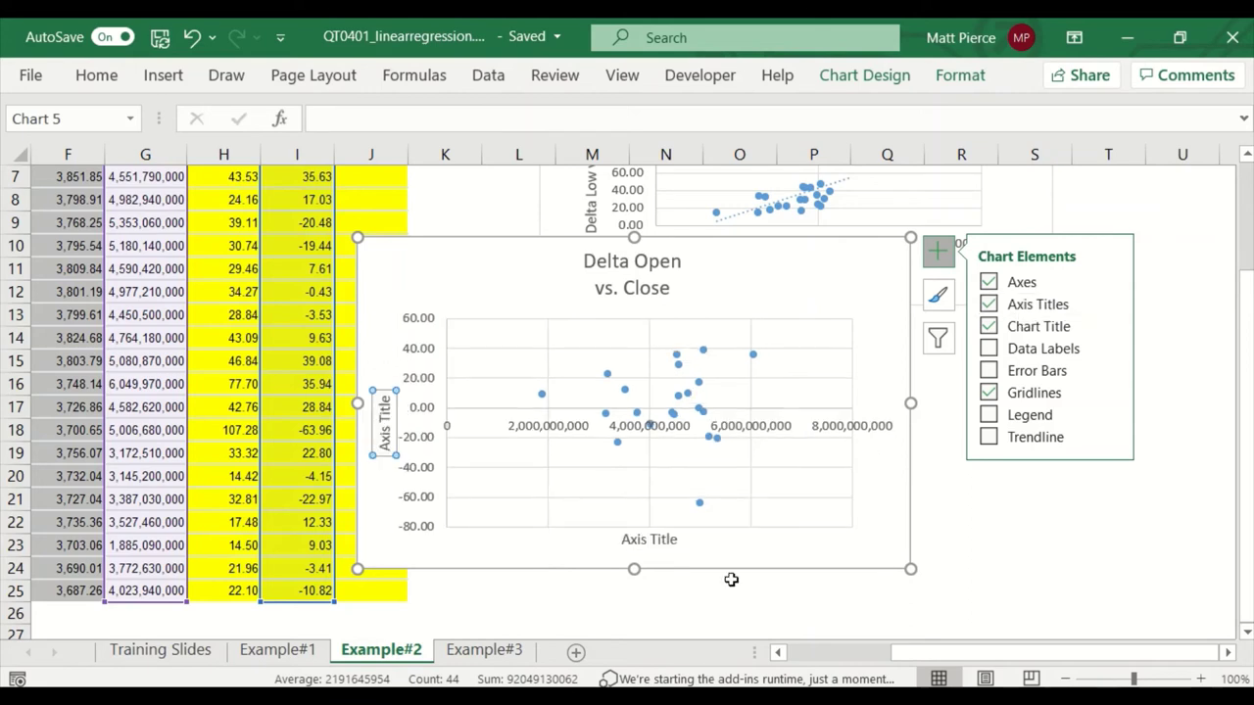
click(643, 541)
click(637, 542)
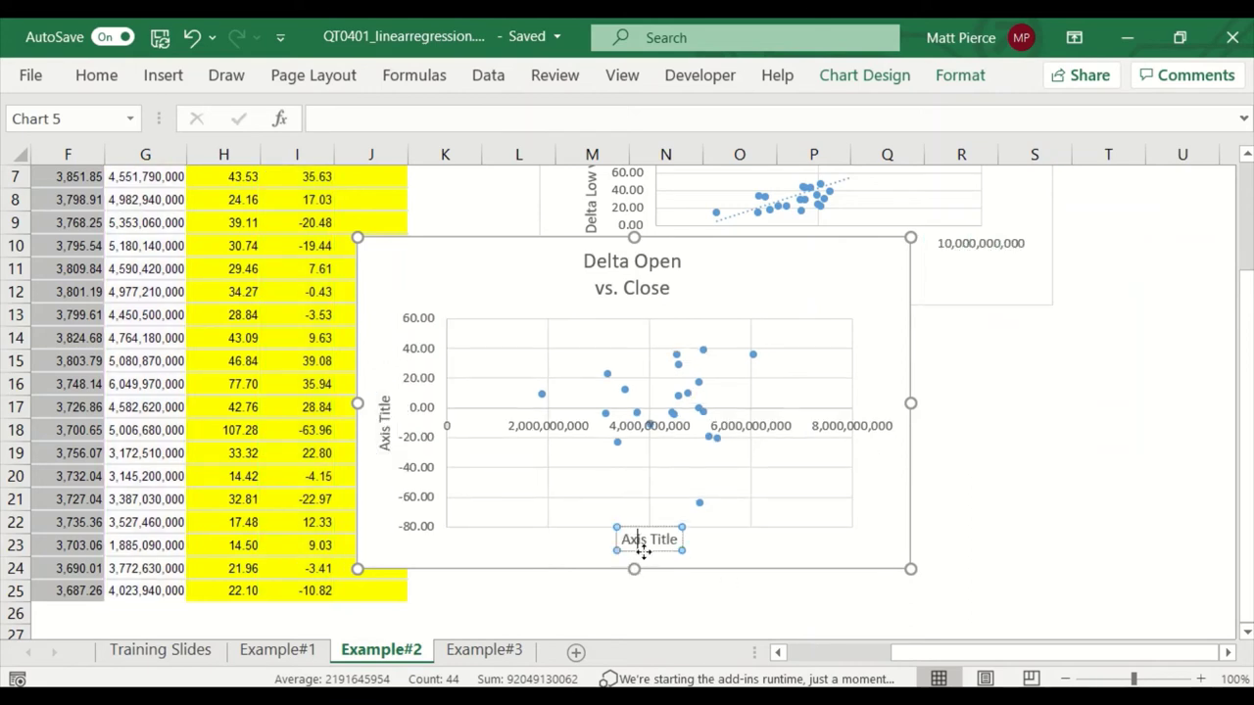
key(ctrl+a)
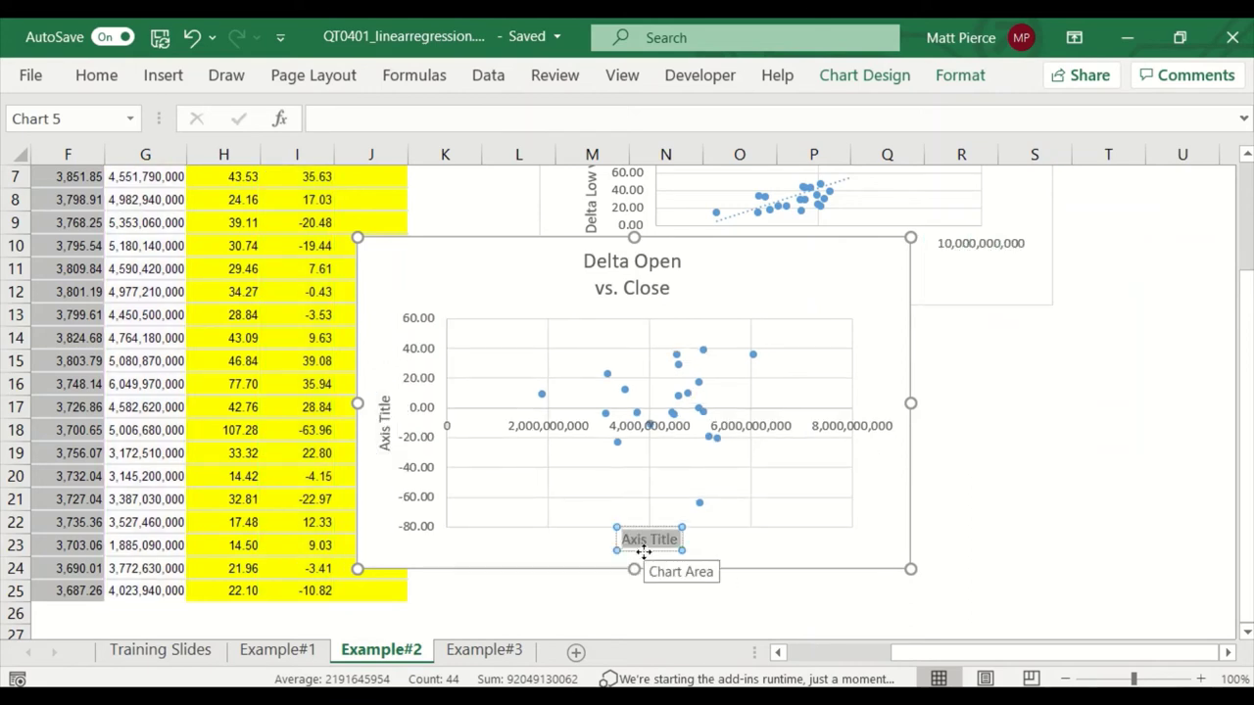
text(Volume)
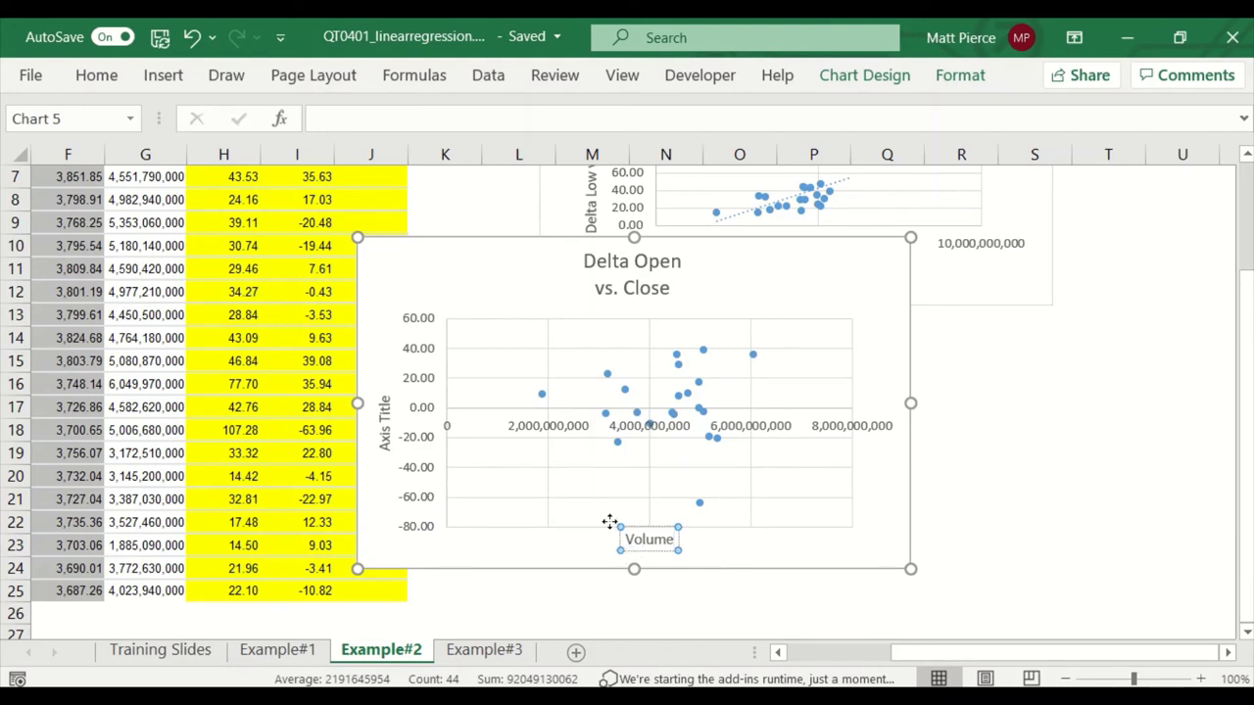
click(370, 438)
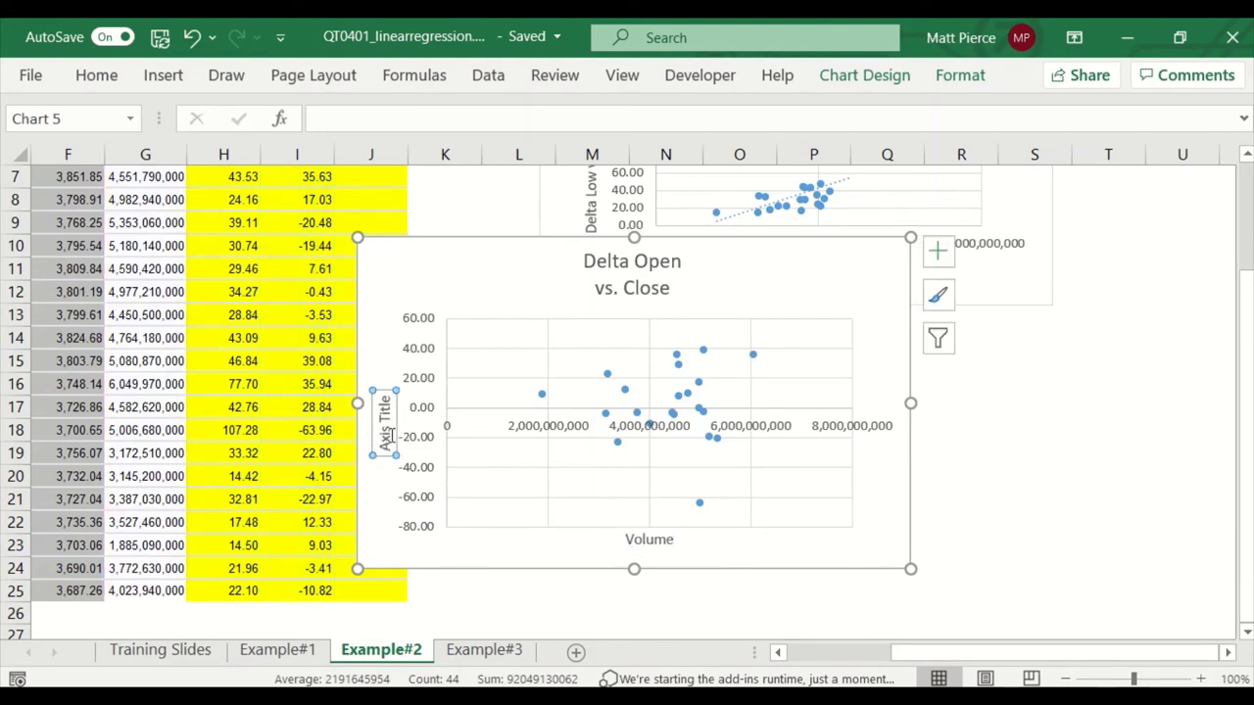
drag(526, 252, 703, 338)
Title the lower chart's vertical axis 'Delta Open vs. Close' and delete its chart title.
scroll(1081, 586, down, 1)
drag(1087, 585, 1075, 489)
scroll(456, 406, up, 3)
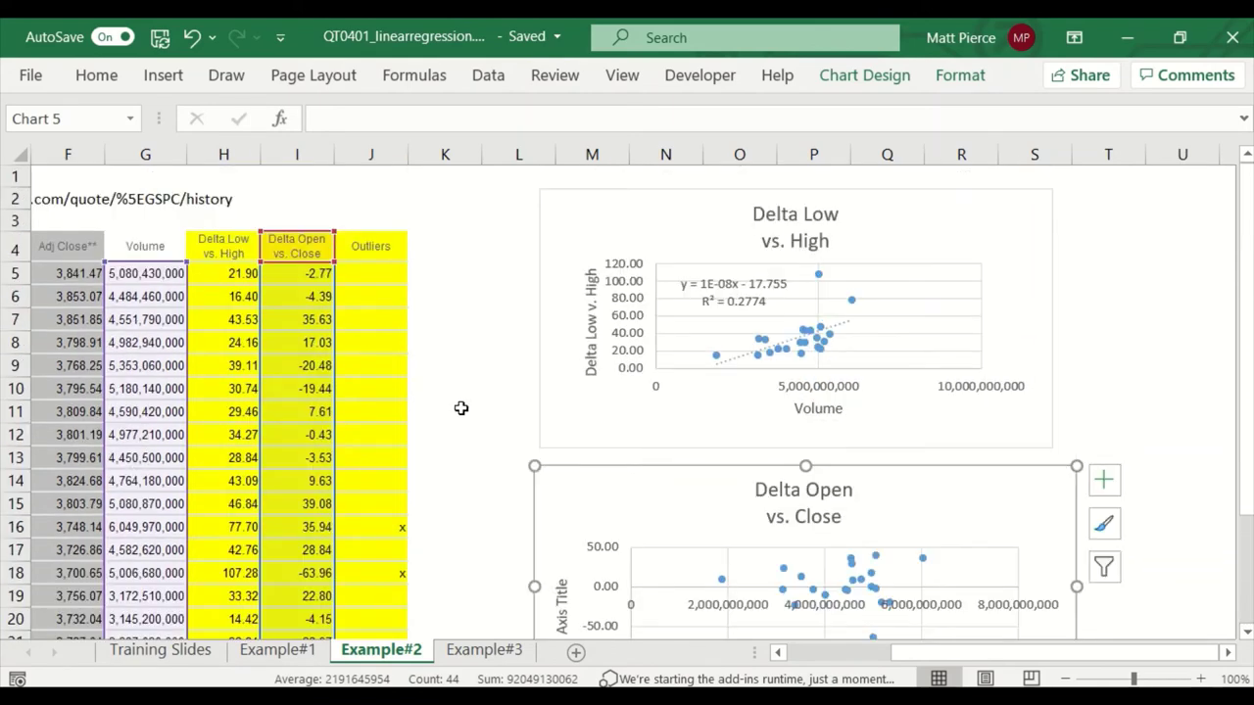
scroll(456, 405, down, 3)
click(805, 282)
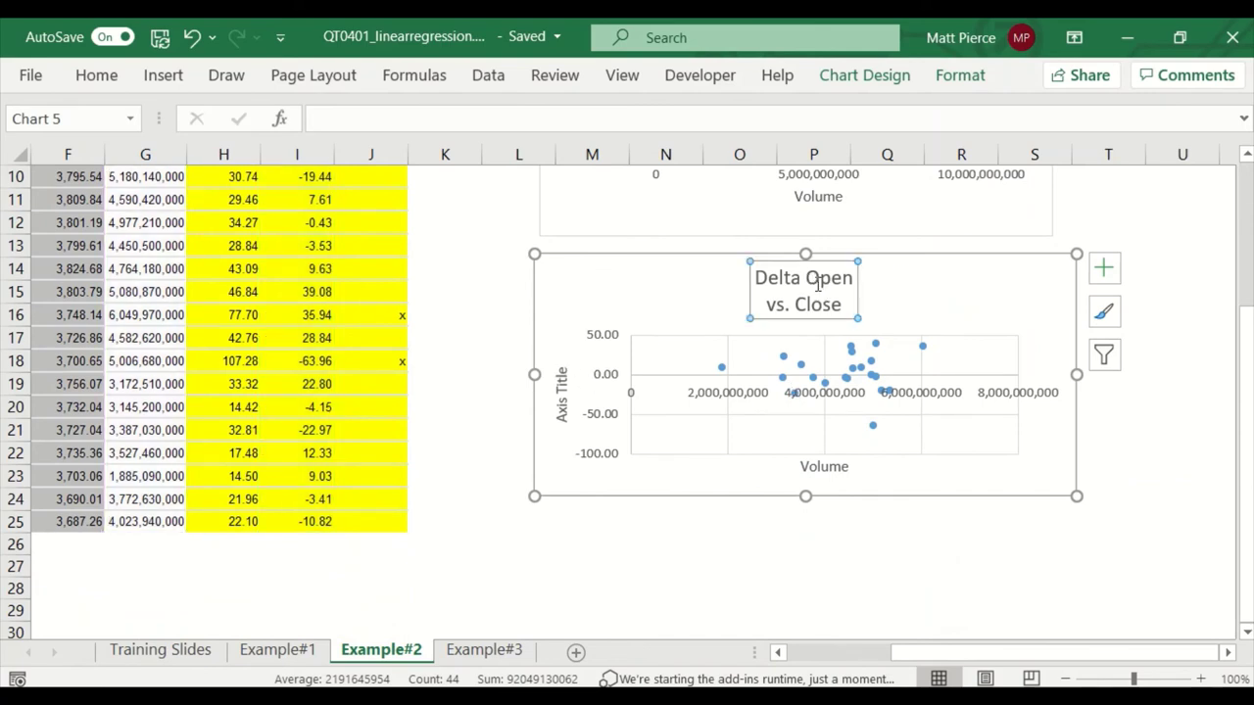
click(561, 392)
drag(561, 391, 566, 425)
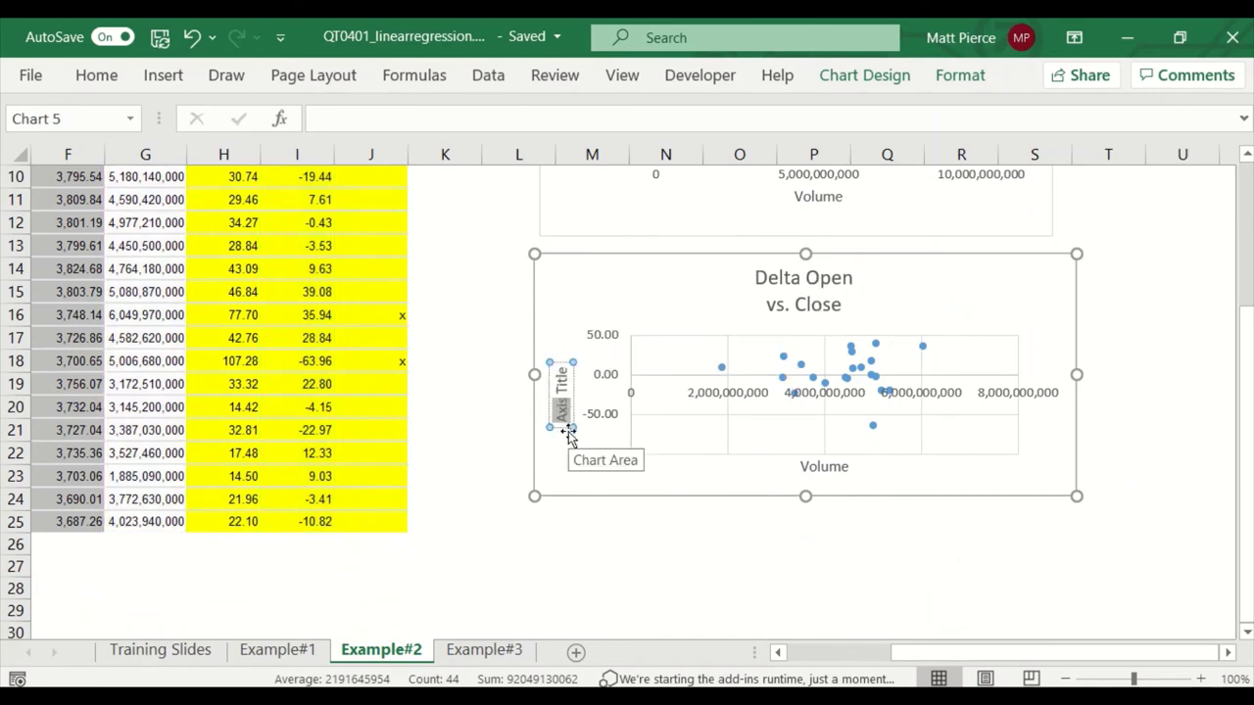
key(ctrl+a)
text(Delt)
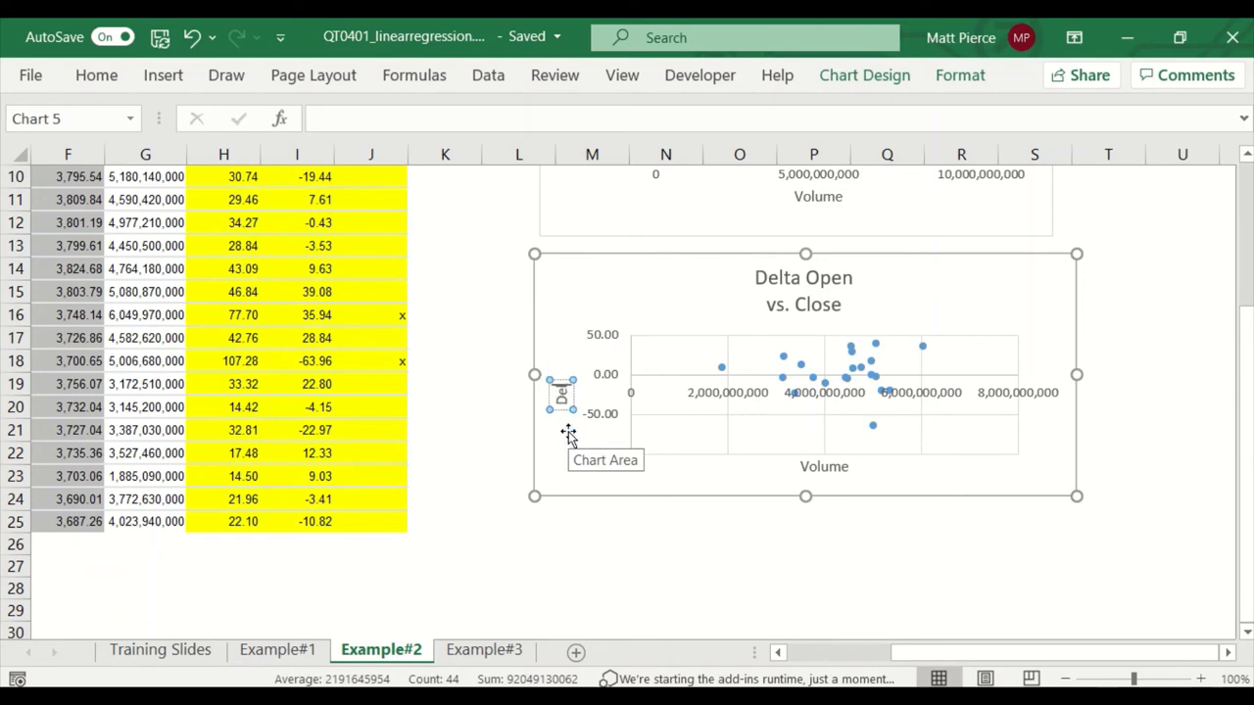
text(a Open vs)
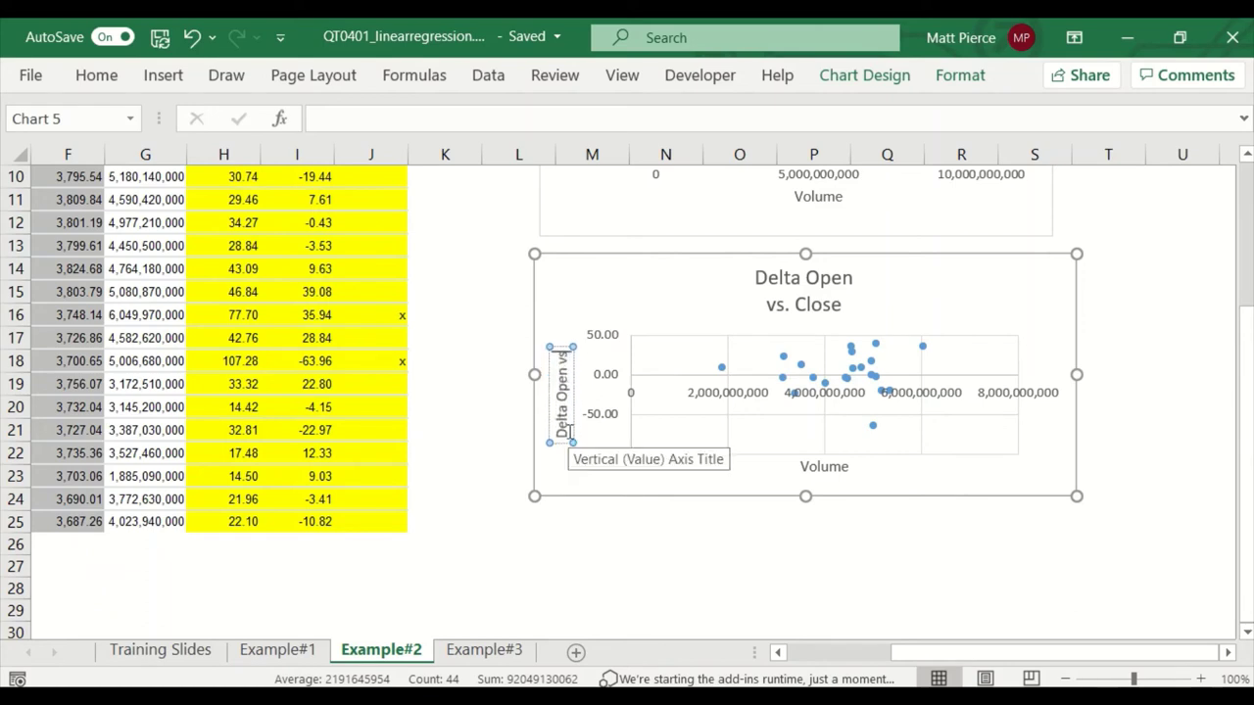
text(. Close)
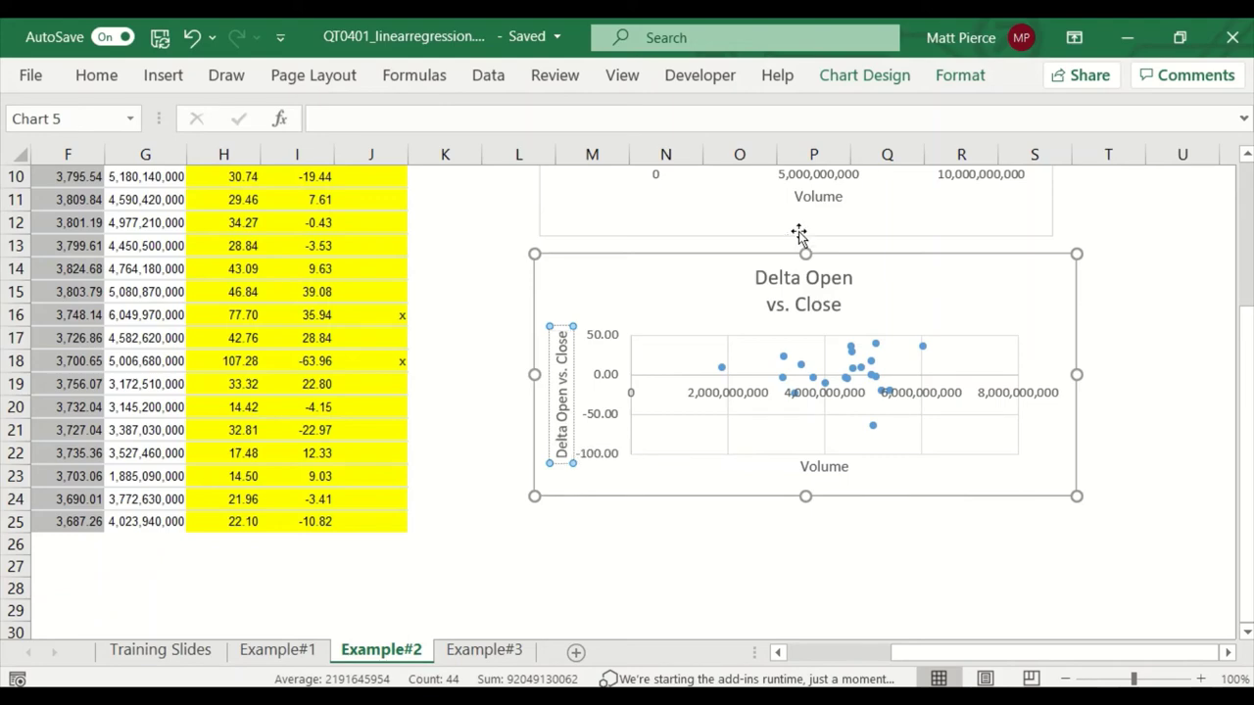
click(813, 284)
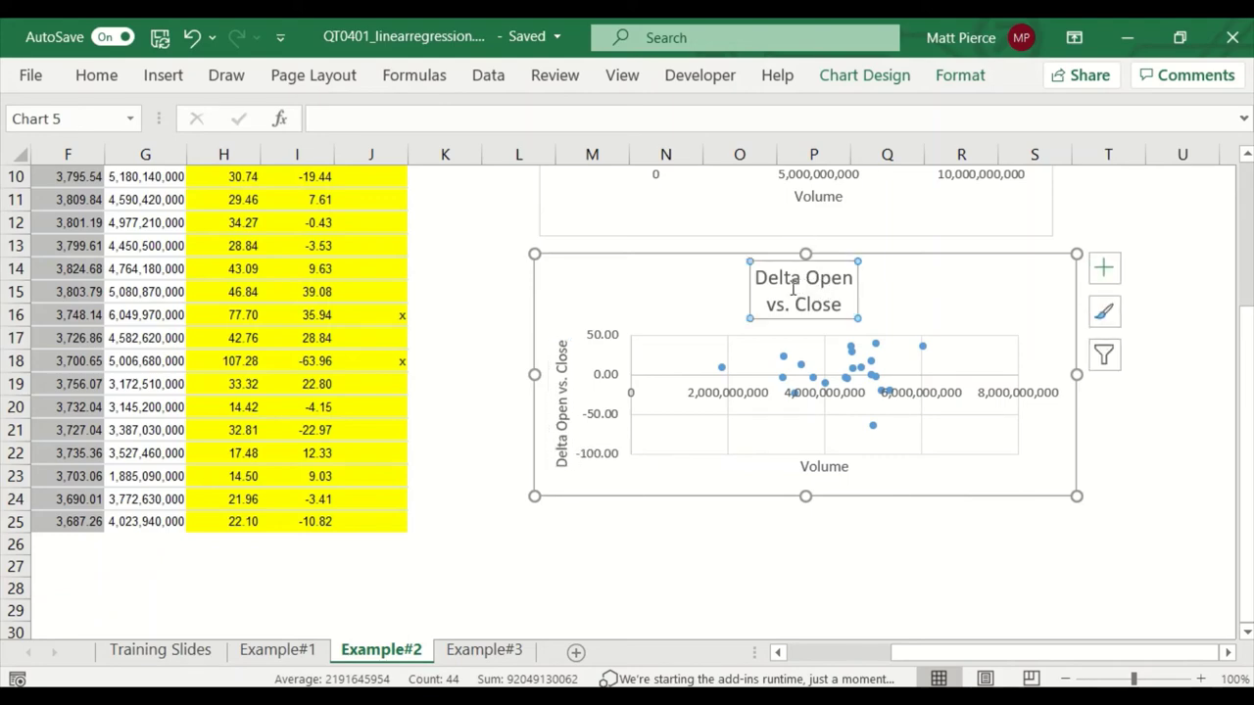
key(Delete)
Stretch the upper Delta Low vs. High chart's plot area taller.
scroll(793, 294, up, 3)
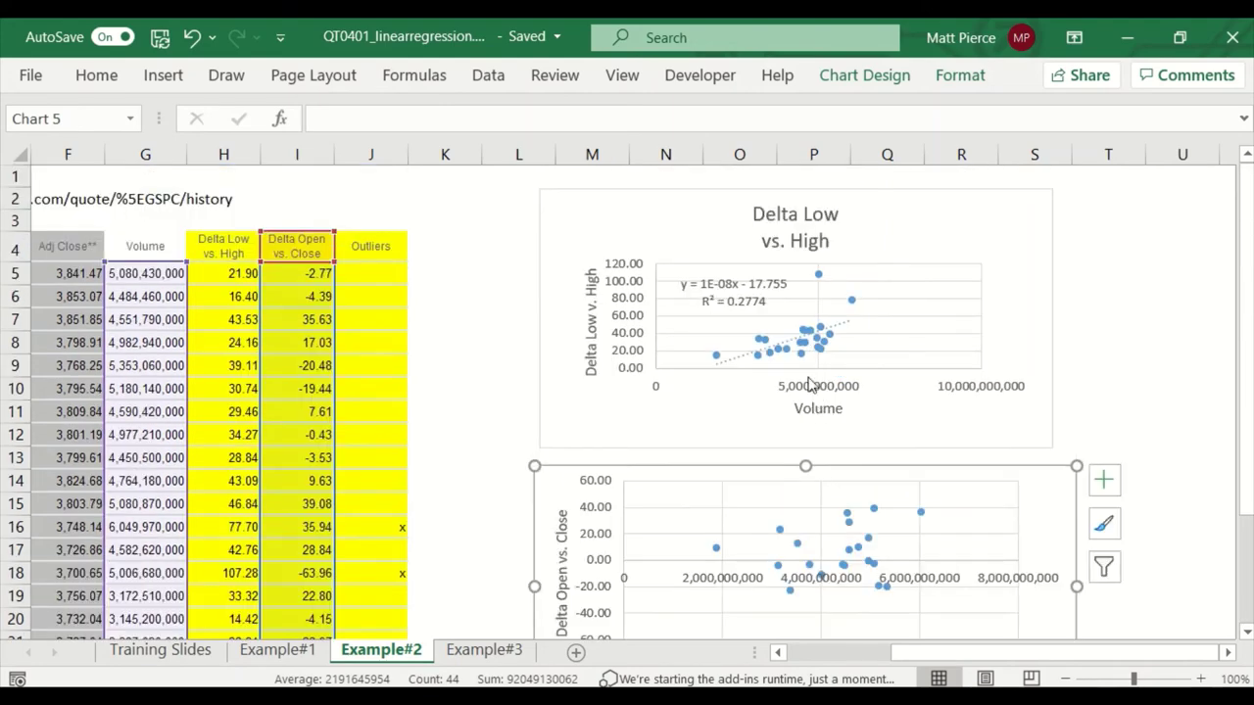
click(803, 238)
click(755, 330)
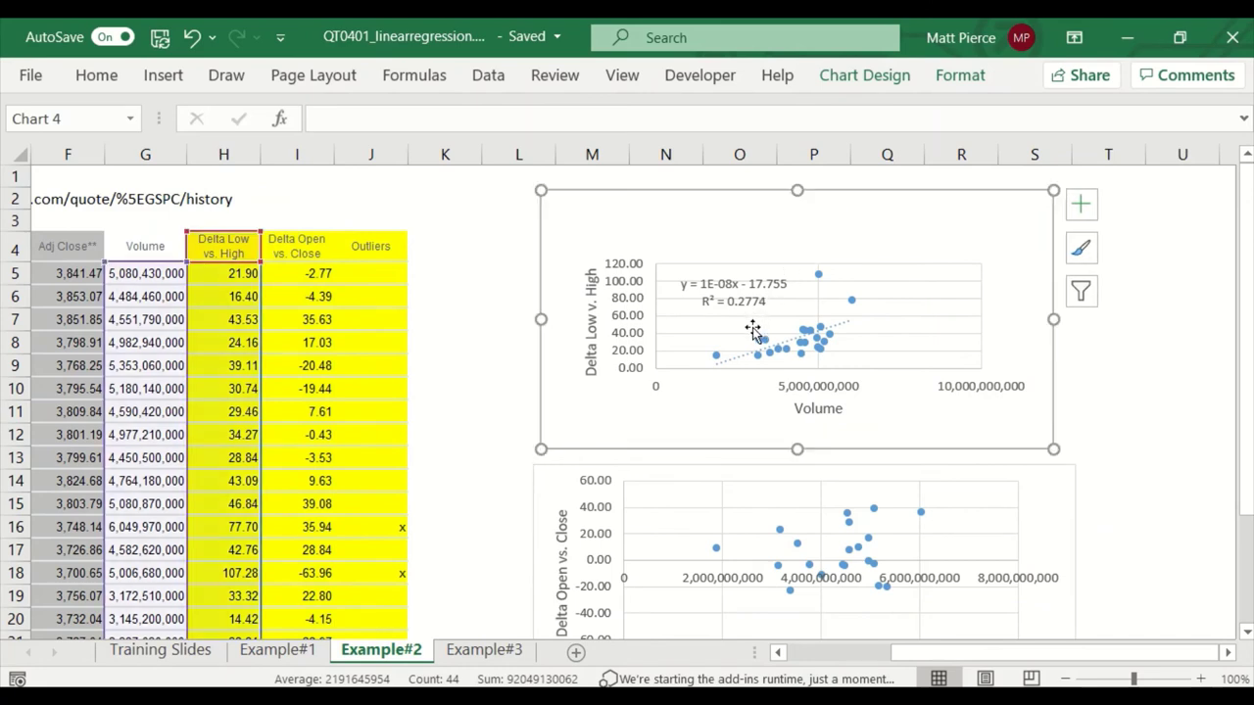
click(816, 282)
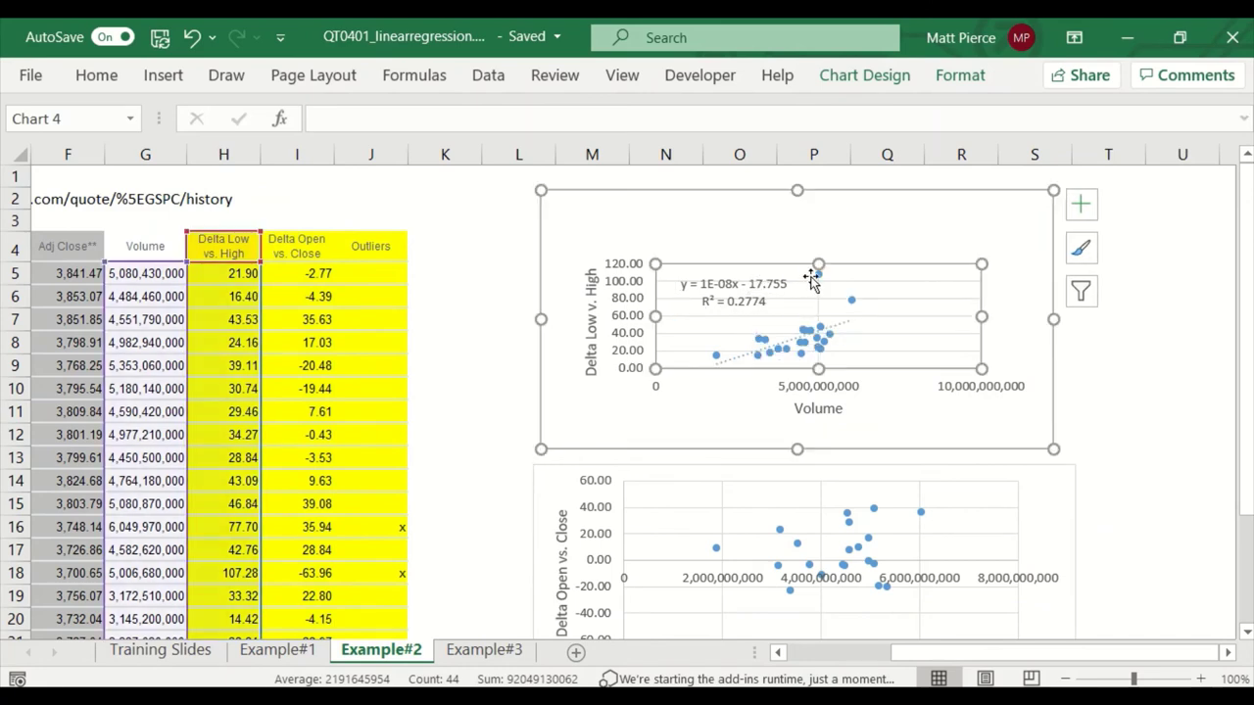
drag(819, 262, 819, 213)
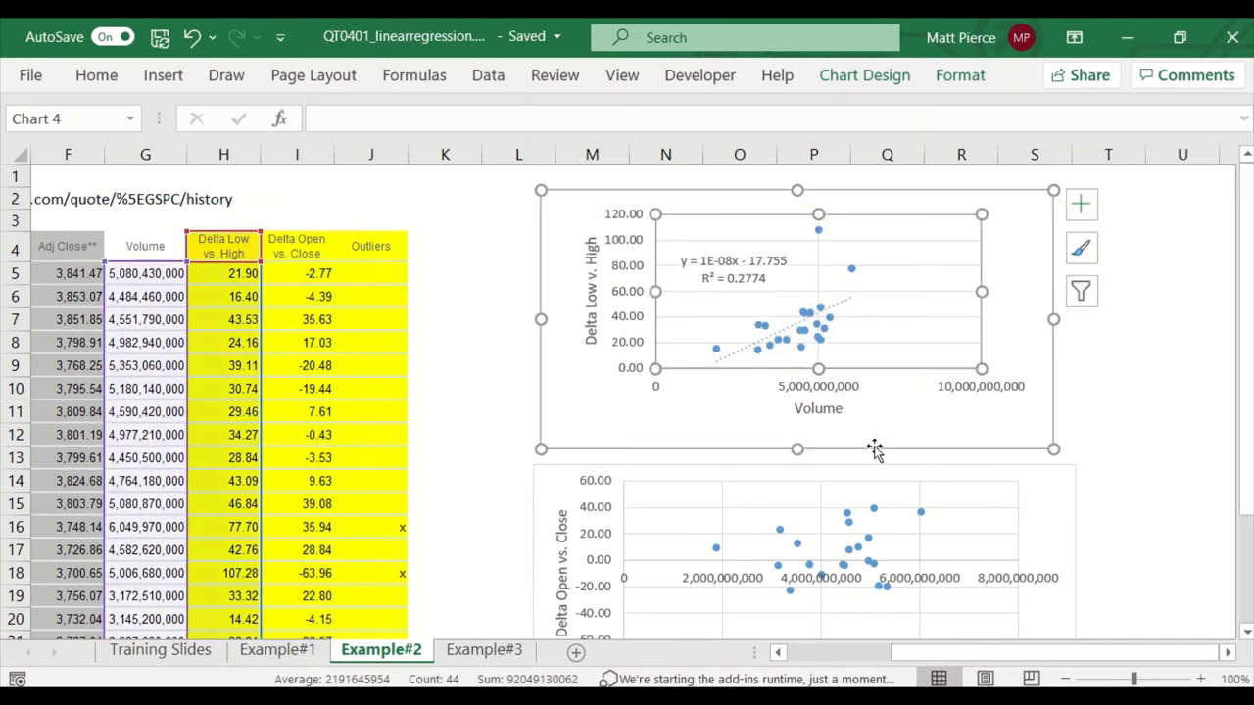
Add a linear trendline showing y = 5E-10x + 0.6263 and R² = 0.0004, placed upper left.
scroll(990, 460, down, 1)
right_click(868, 479)
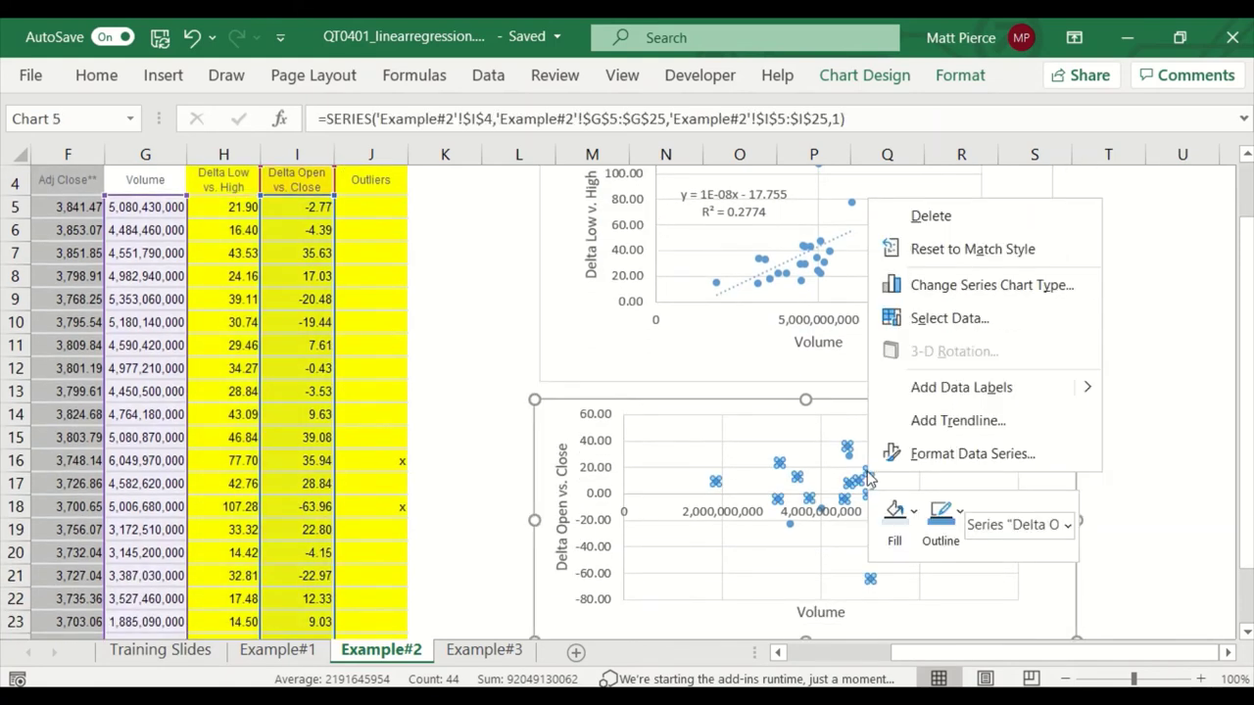
click(973, 423)
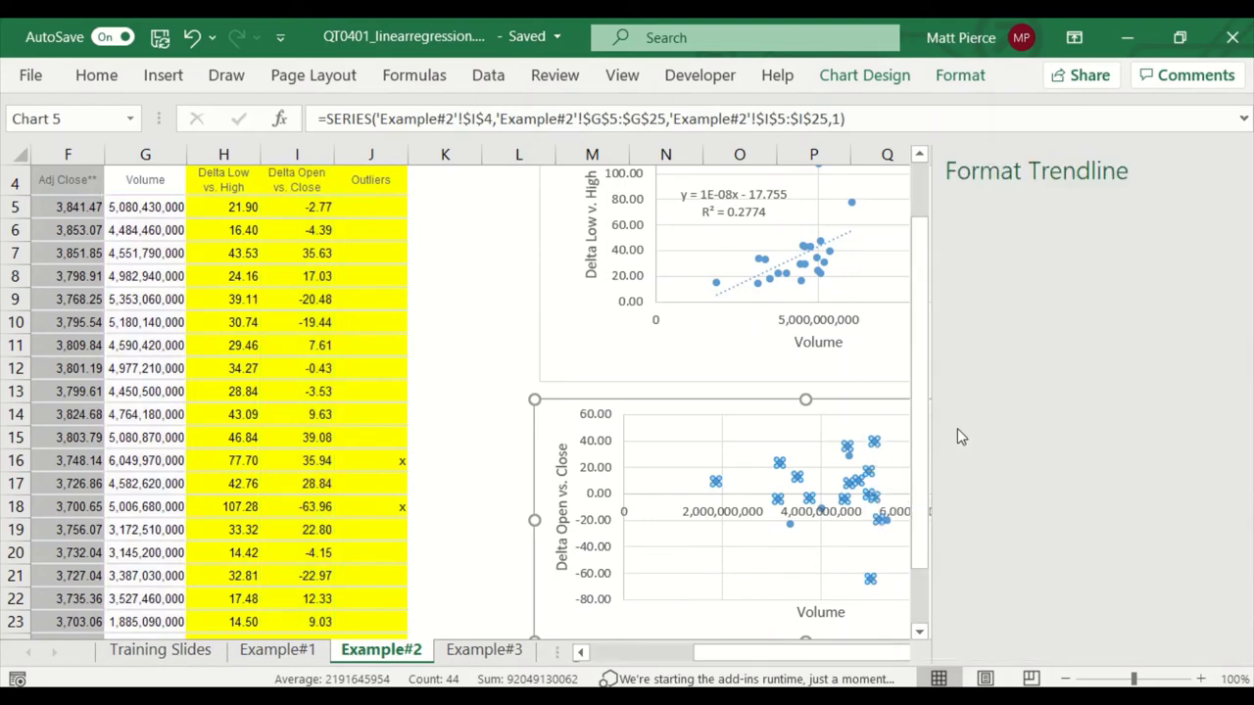
scroll(1050, 500, down, 1)
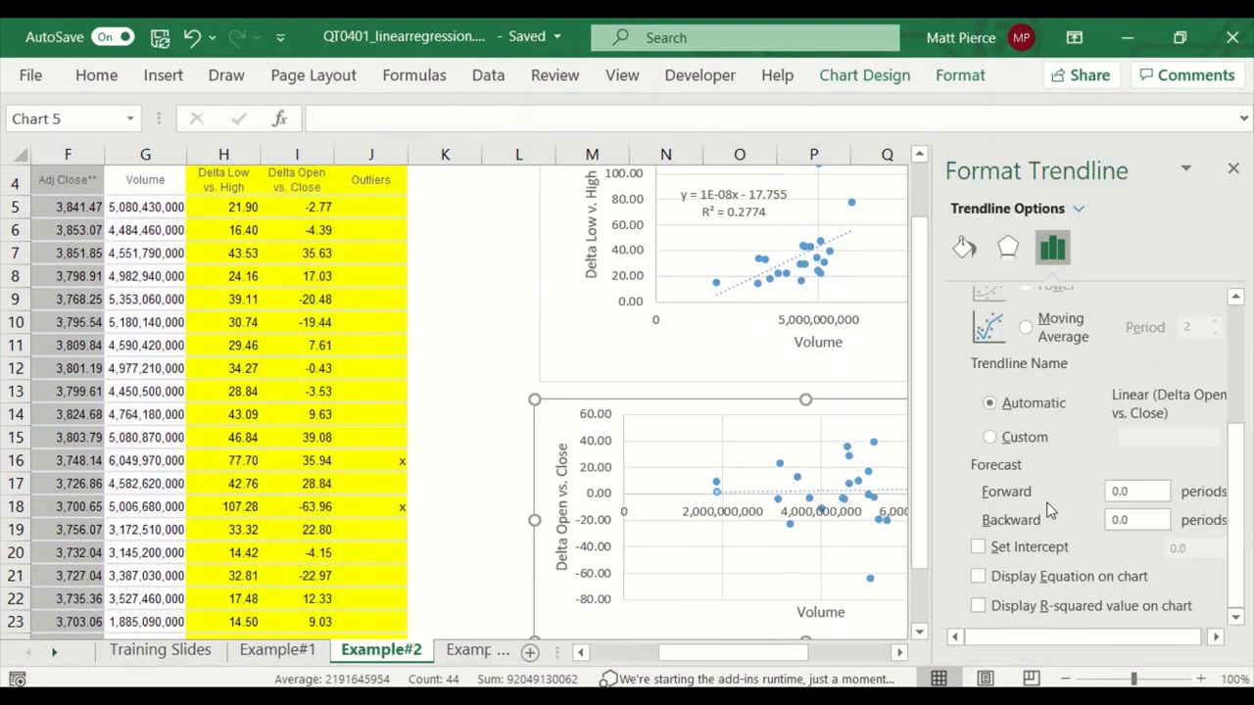
click(978, 576)
click(978, 606)
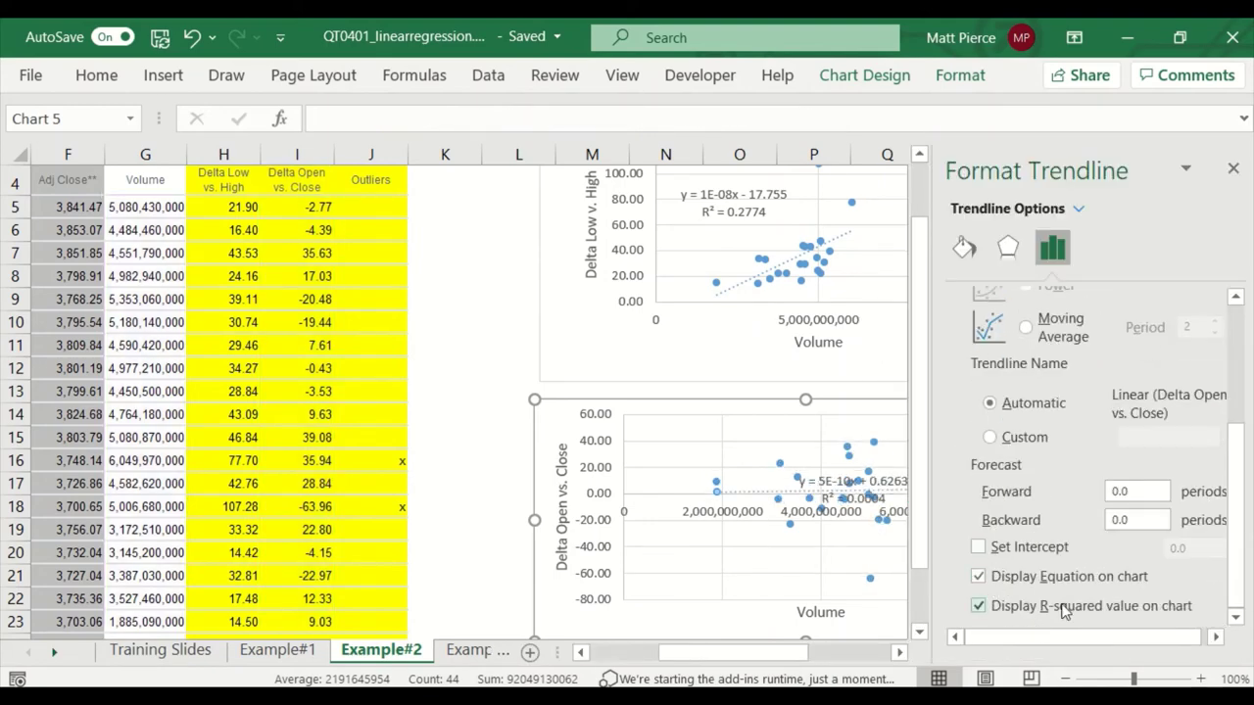
click(1233, 169)
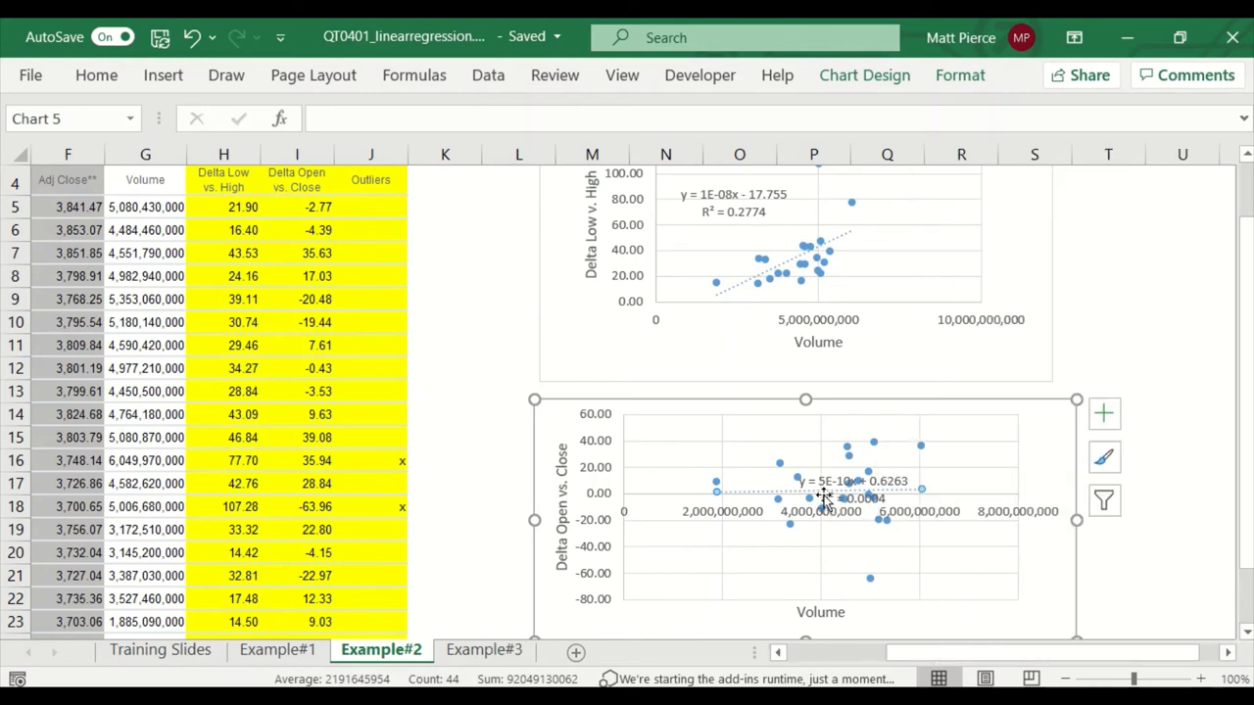
click(832, 486)
drag(829, 474, 675, 422)
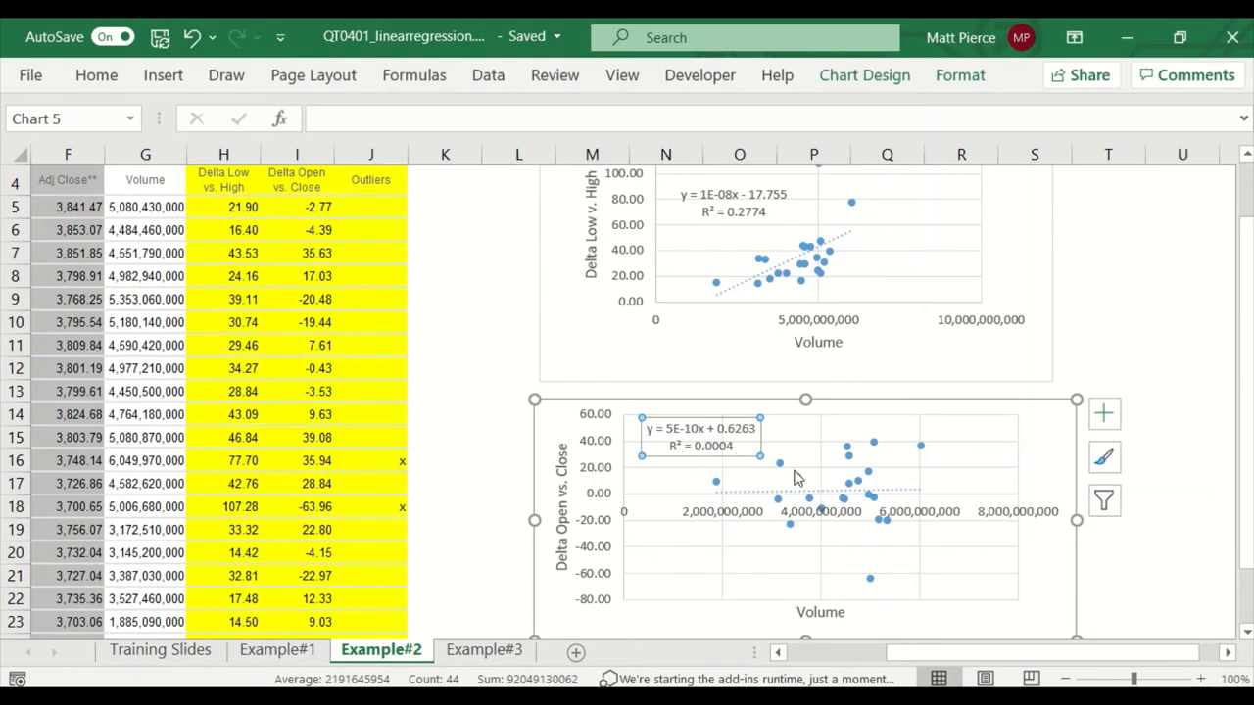
scroll(697, 526, up, 1)
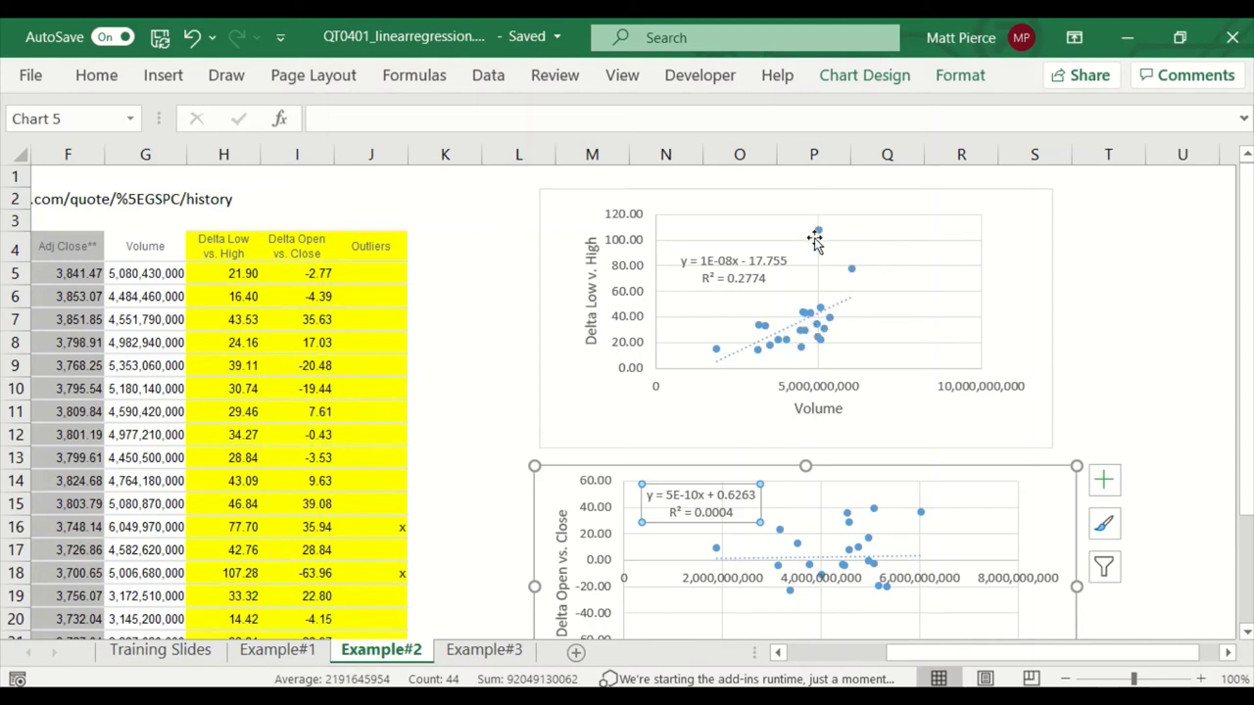
scroll(851, 400, down, 1)
scroll(871, 476, down, 1)
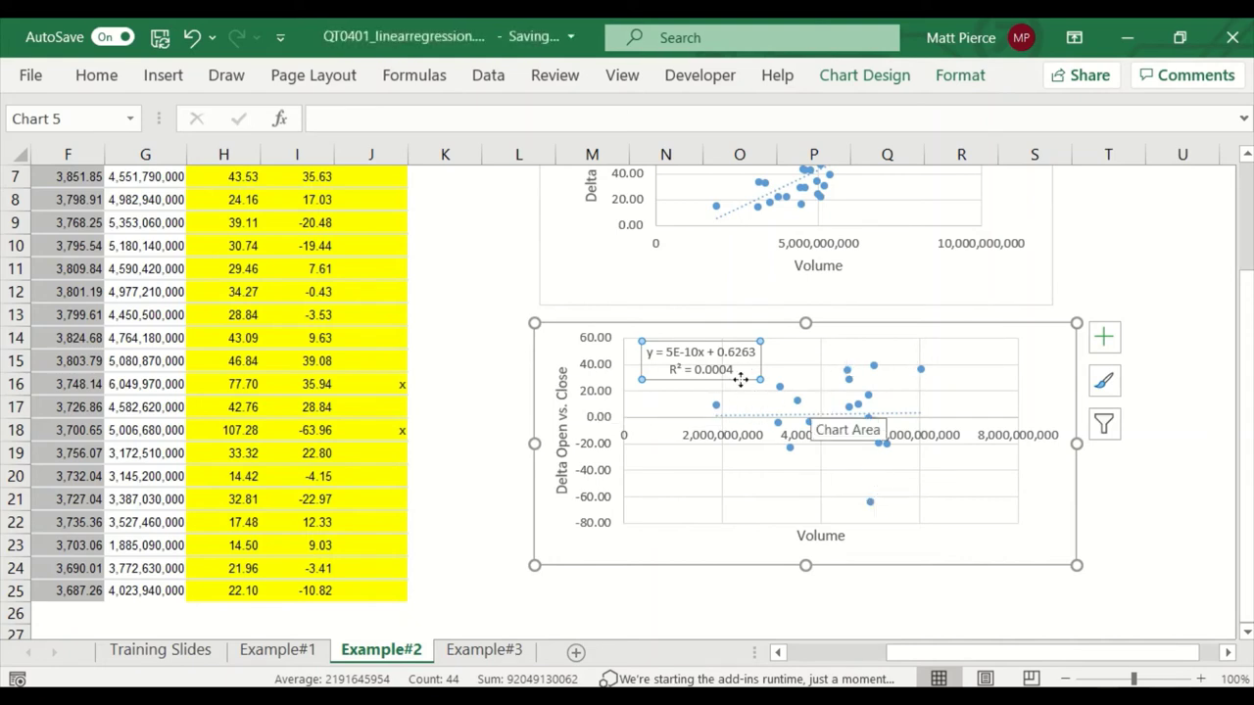
click(593, 608)
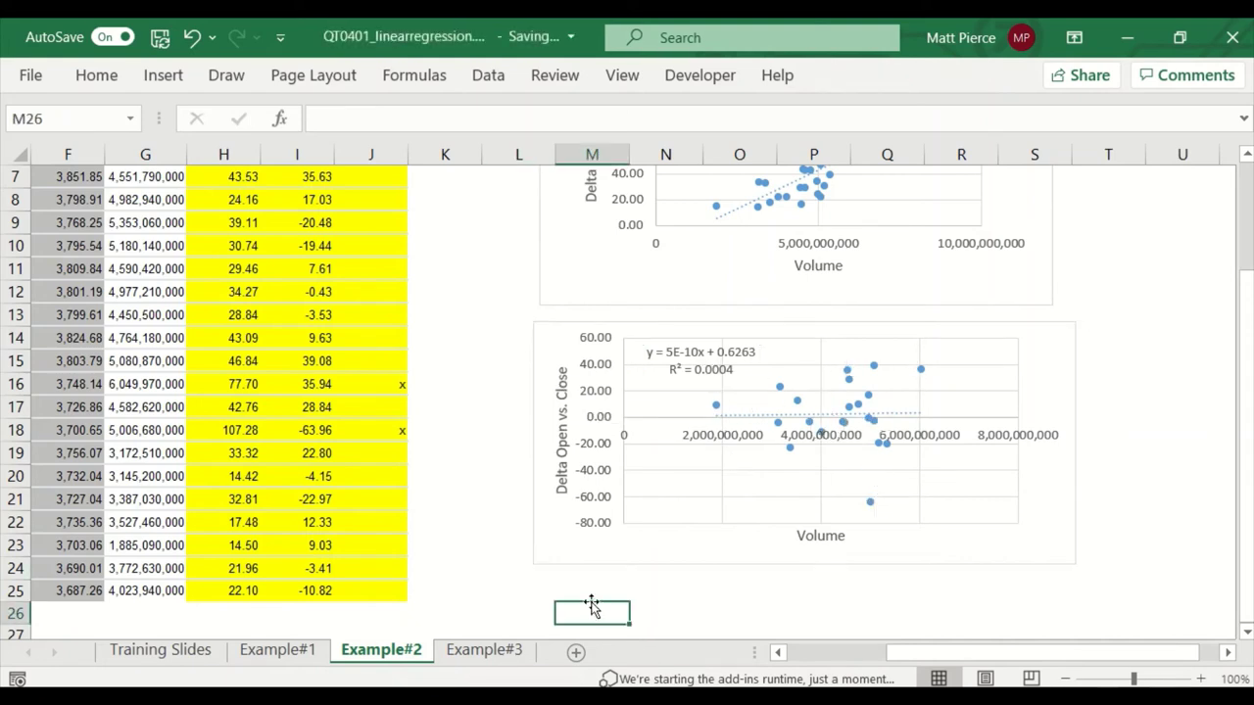
click(545, 591)
click(567, 599)
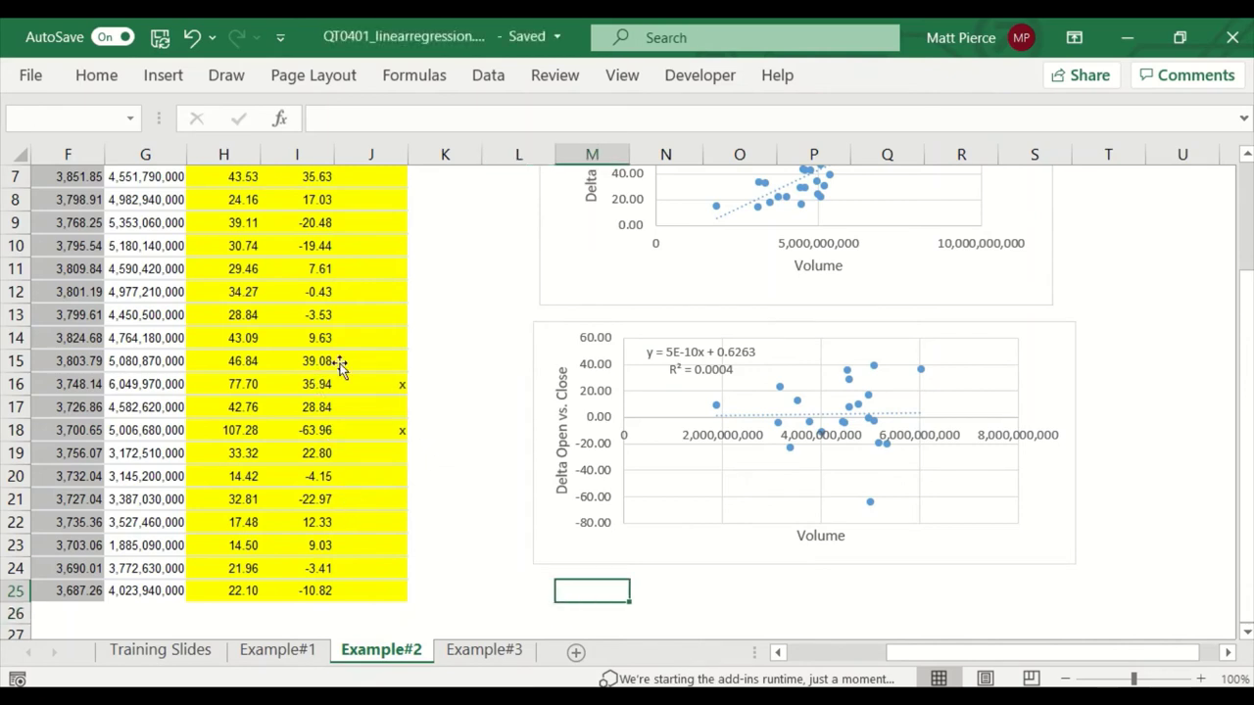
scroll(510, 294, up, 2)
click(509, 274)
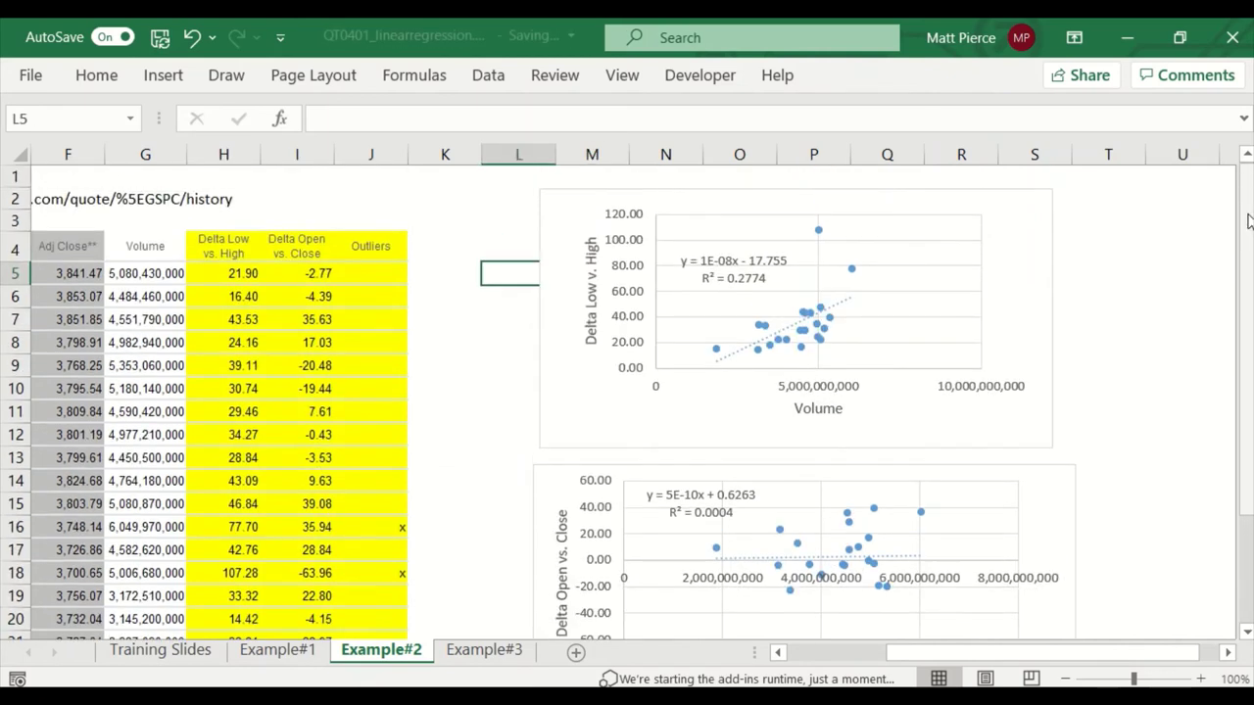
Select the two Delta columns H4:I25 and insert a plain scatter chart.
click(226, 252)
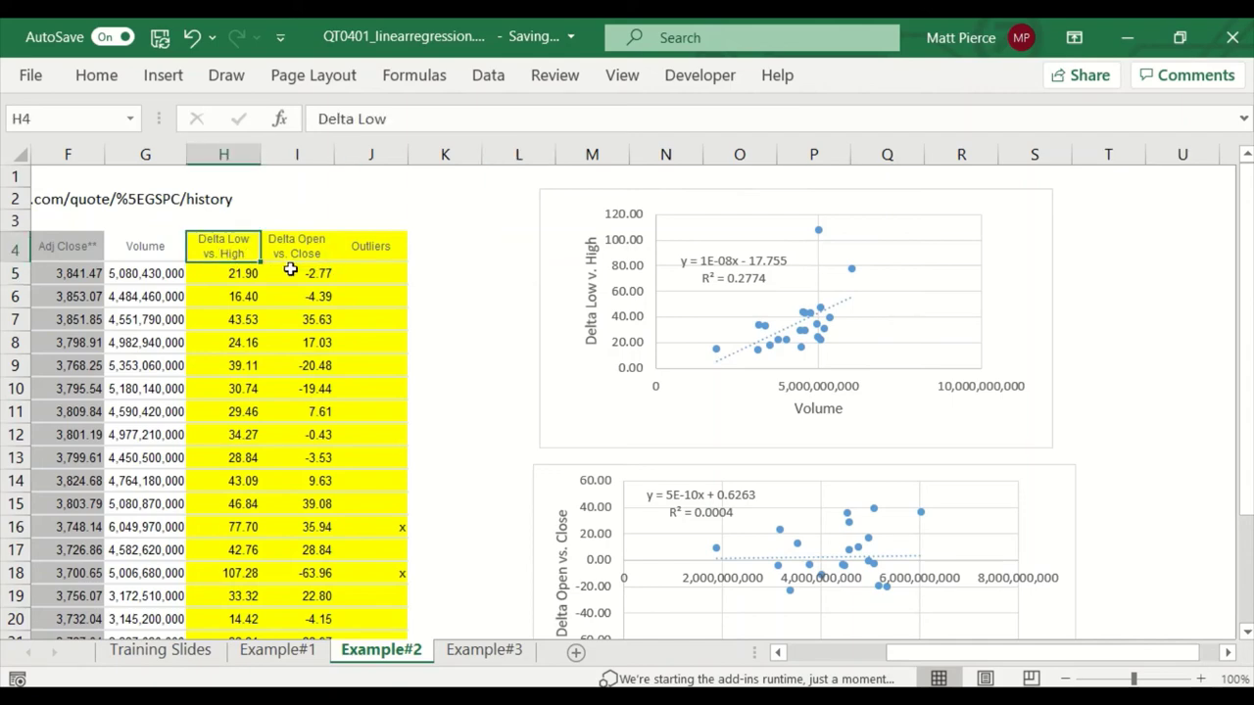
drag(291, 270, 294, 253)
key(ctrl+shift+Down)
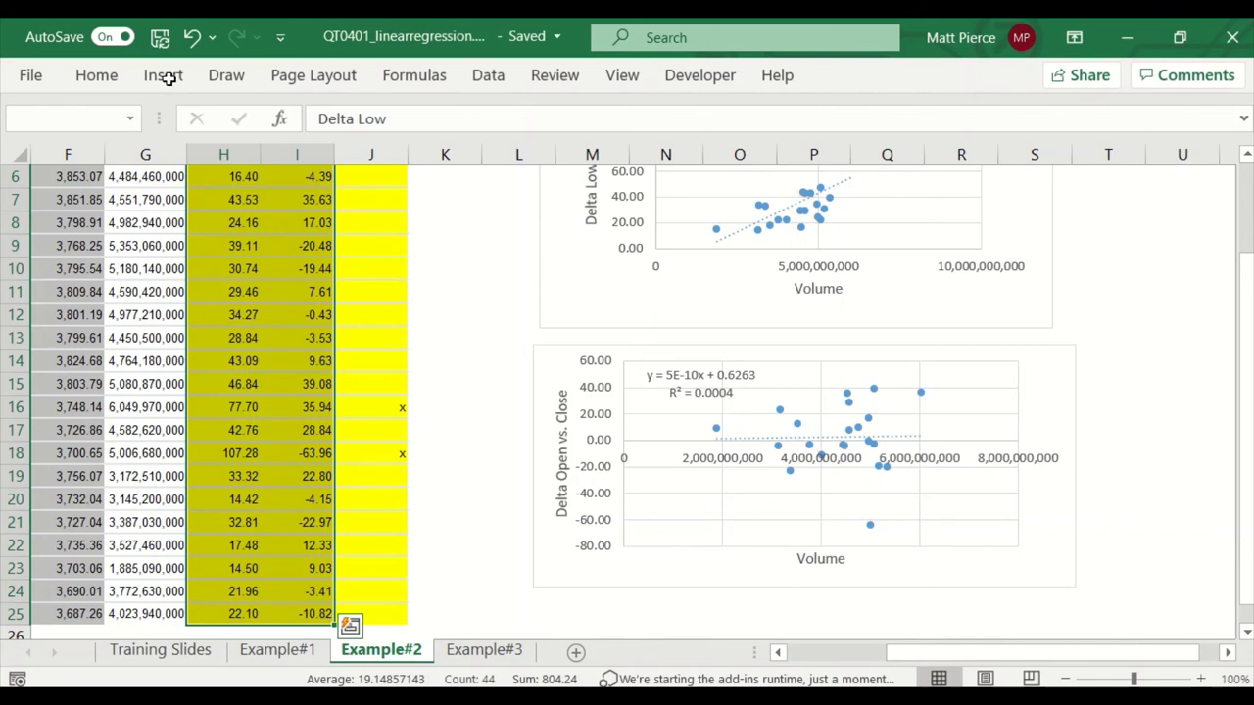
click(164, 76)
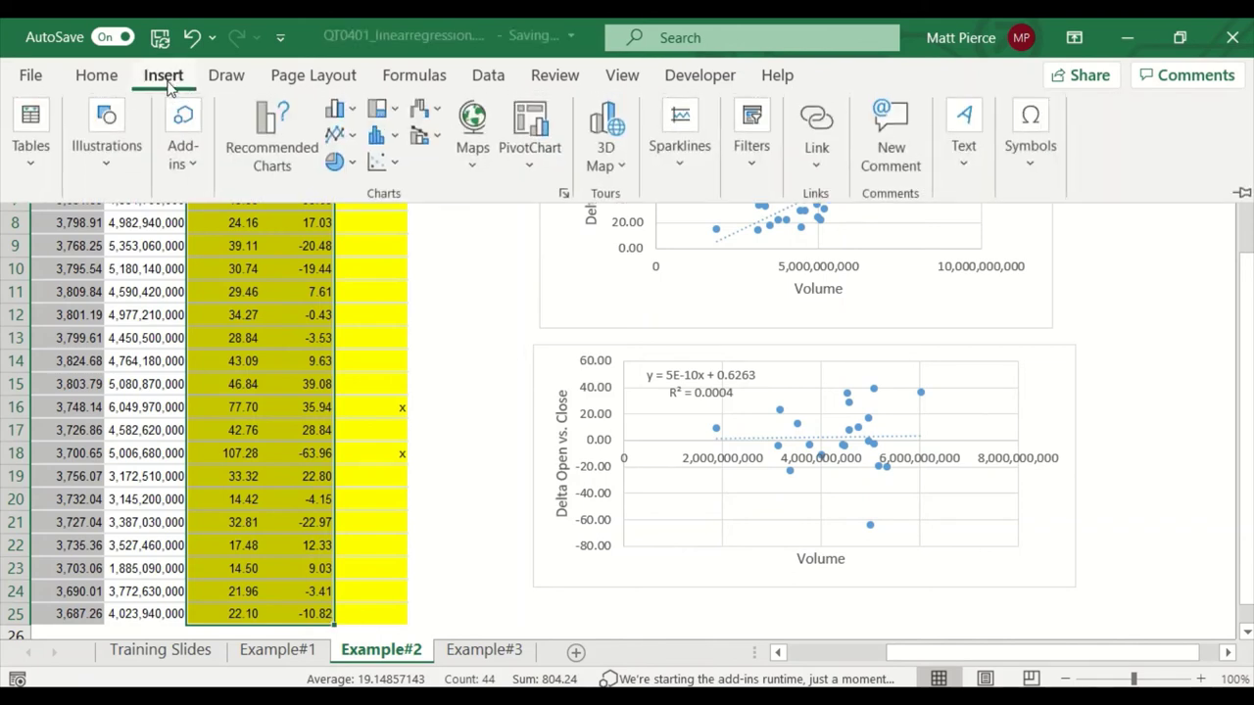
click(389, 168)
click(401, 246)
Move the new chart below the others, shrink it, and delete its title.
scroll(531, 394, down, 2)
scroll(531, 394, down, 1)
click(513, 266)
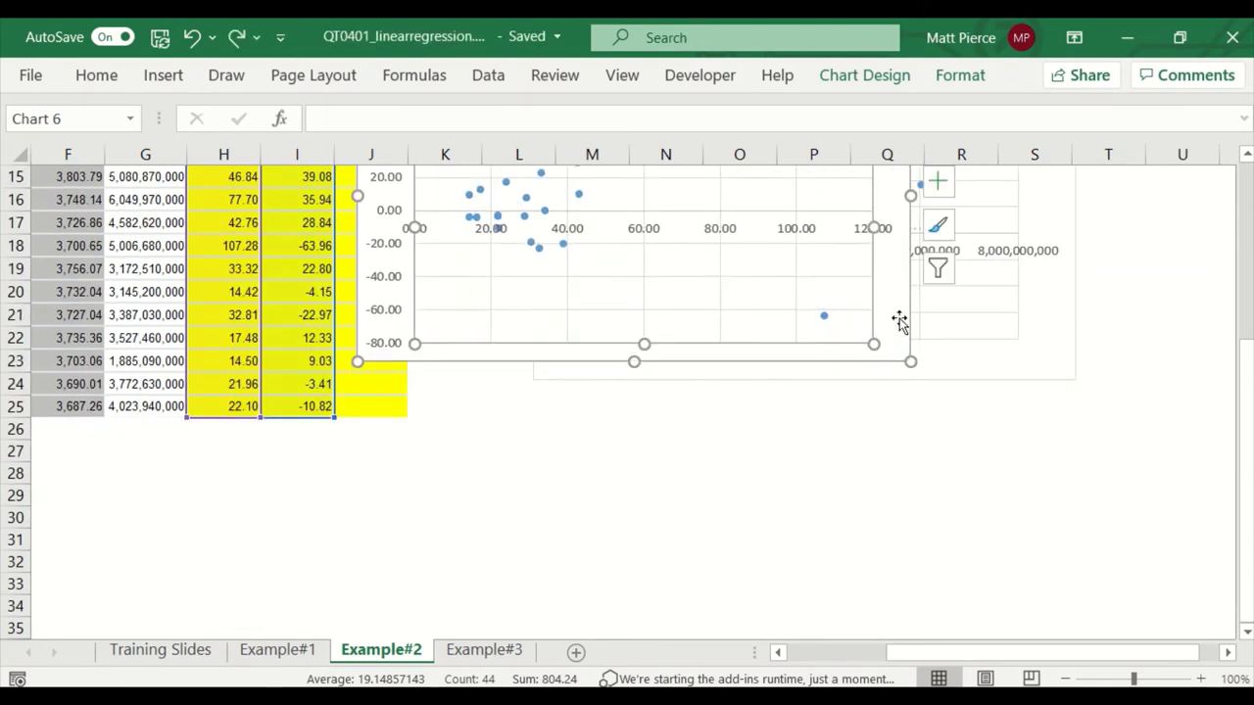
drag(898, 317, 1110, 644)
drag(890, 336, 932, 541)
scroll(1013, 504, down, 2)
drag(900, 354, 1064, 503)
drag(1088, 566, 1056, 512)
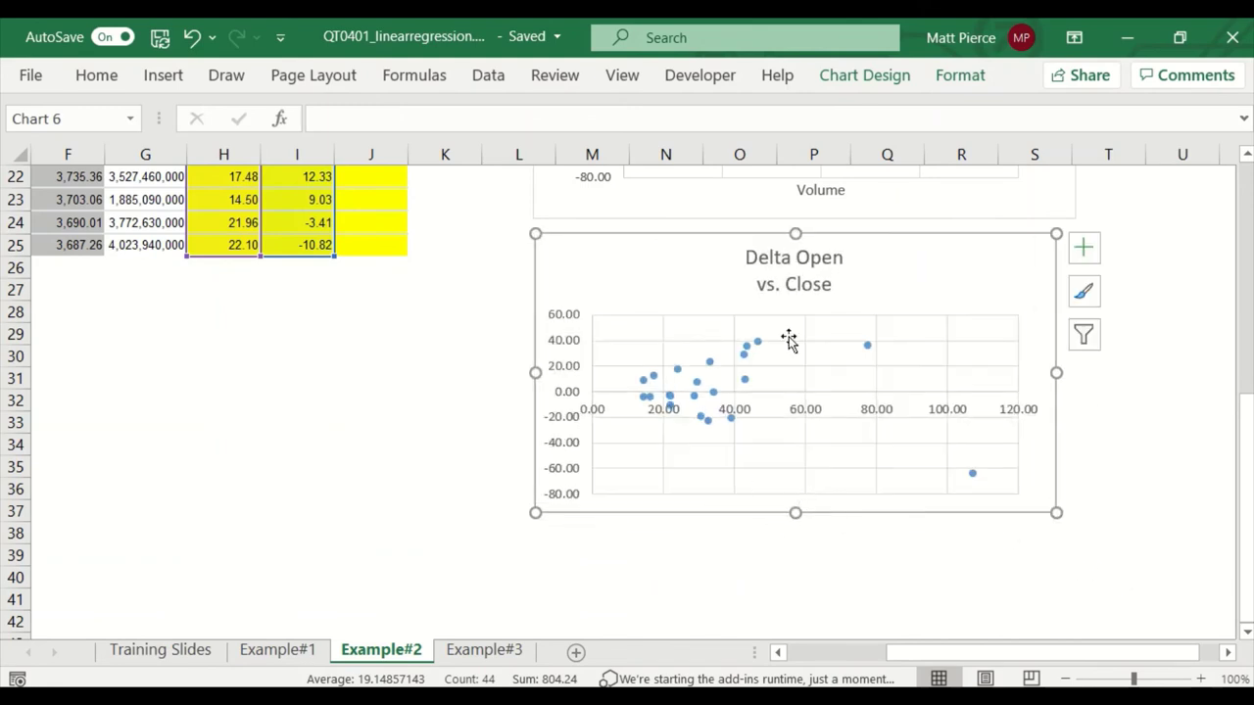
click(805, 279)
key(Delete)
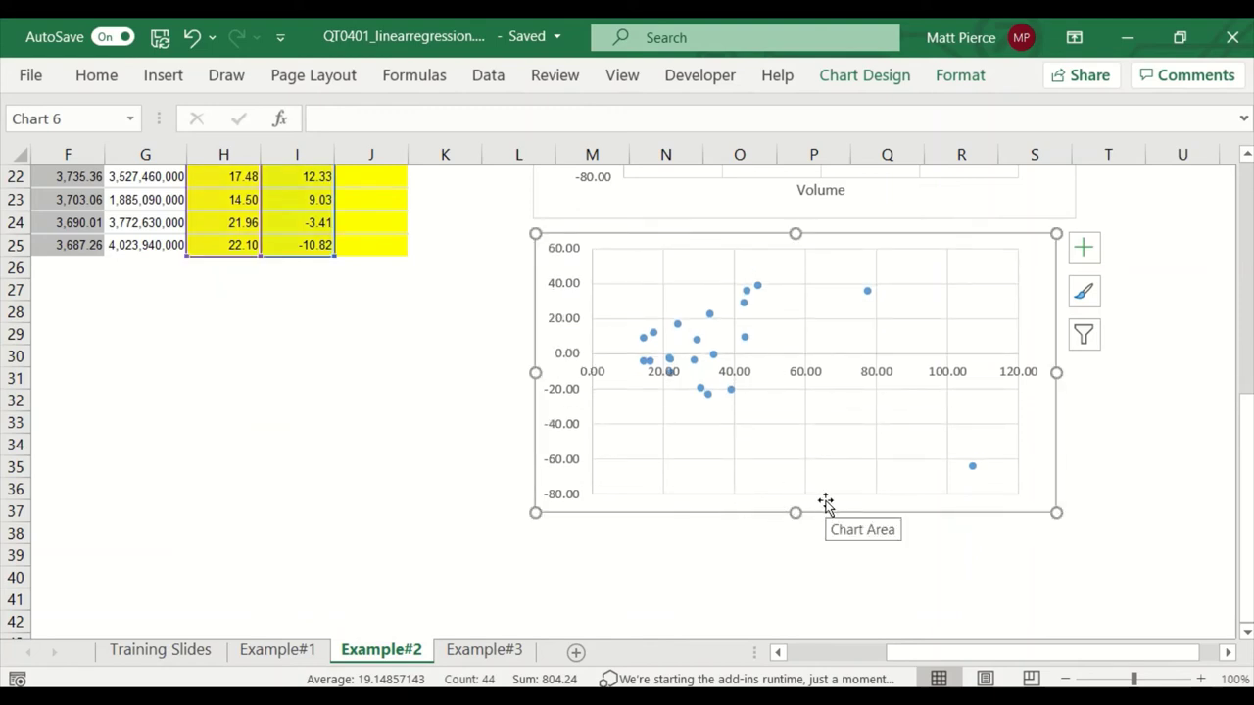
Add a linear trendline labelled y = -0.234x + 11.207 and R² = 0.0456, placed lower-middle.
right_click(710, 315)
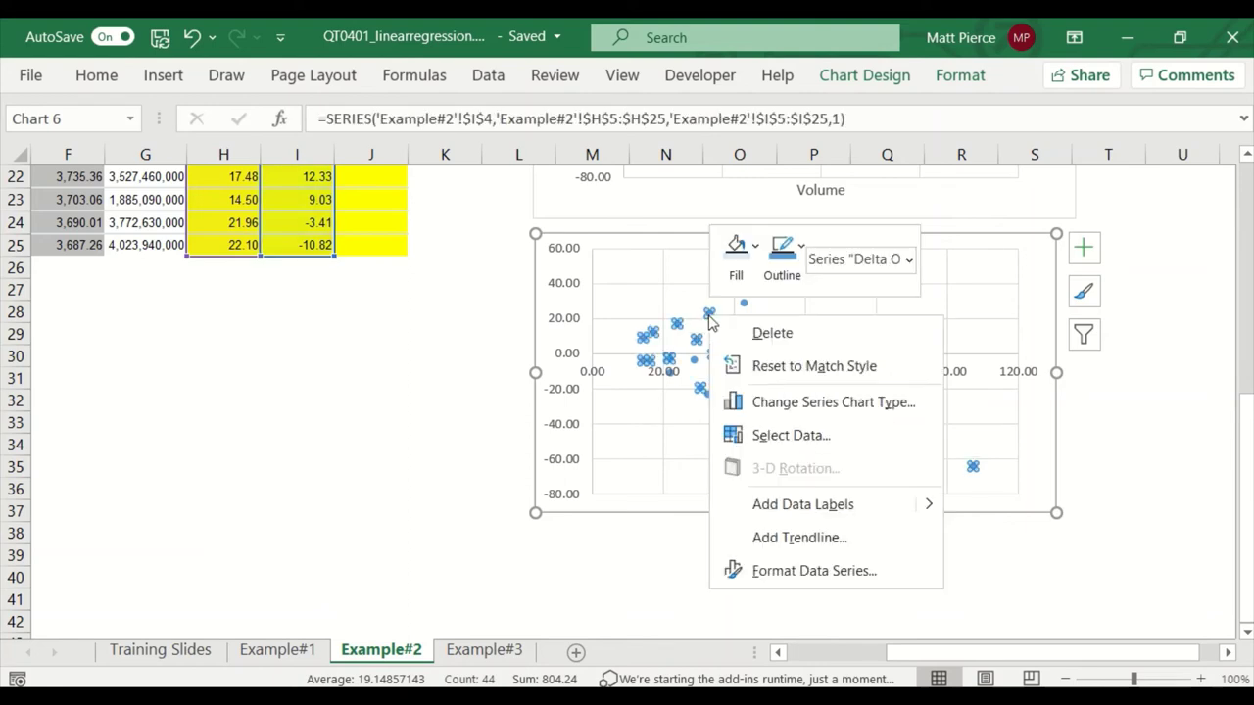
click(809, 537)
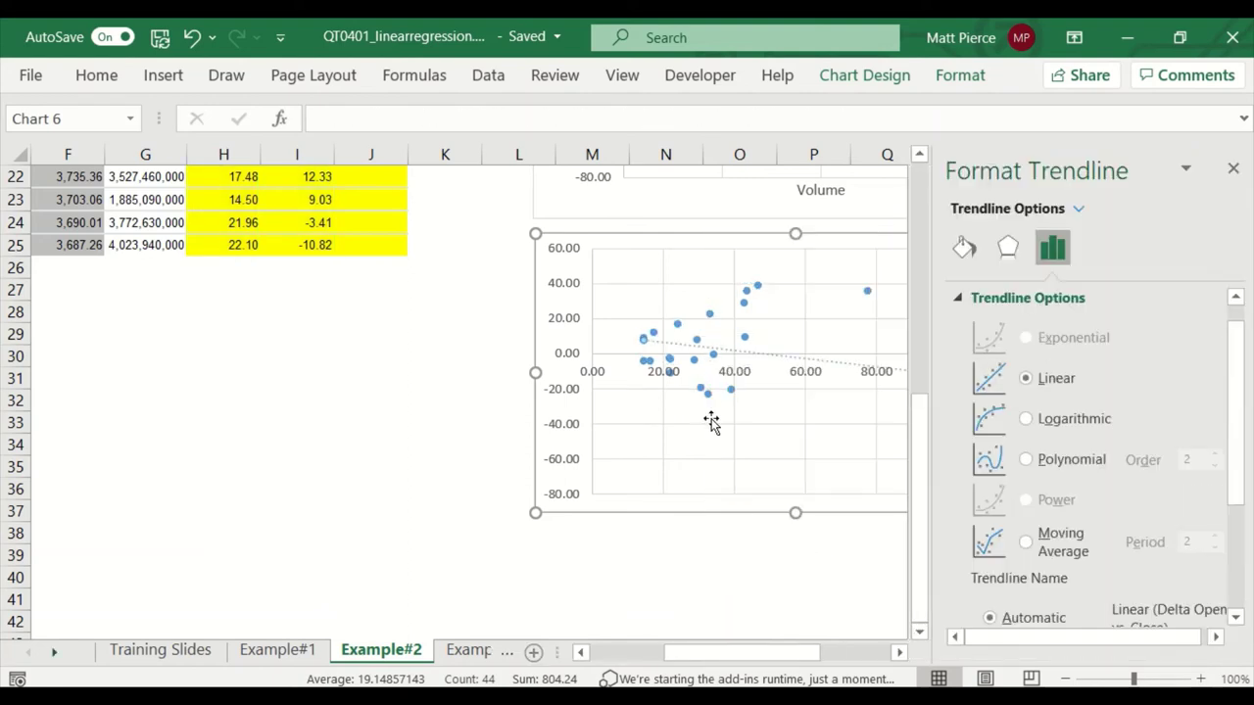
scroll(1240, 557, down, 3)
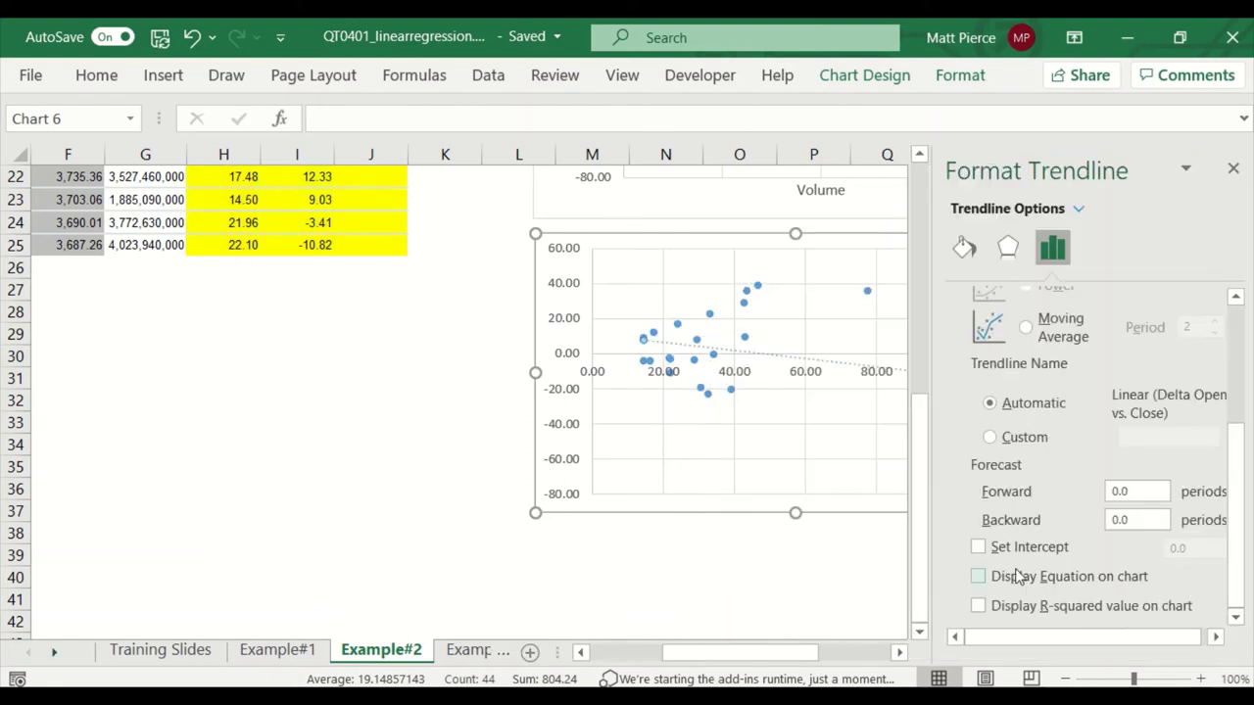
click(978, 607)
click(1232, 165)
click(893, 392)
drag(912, 399, 840, 494)
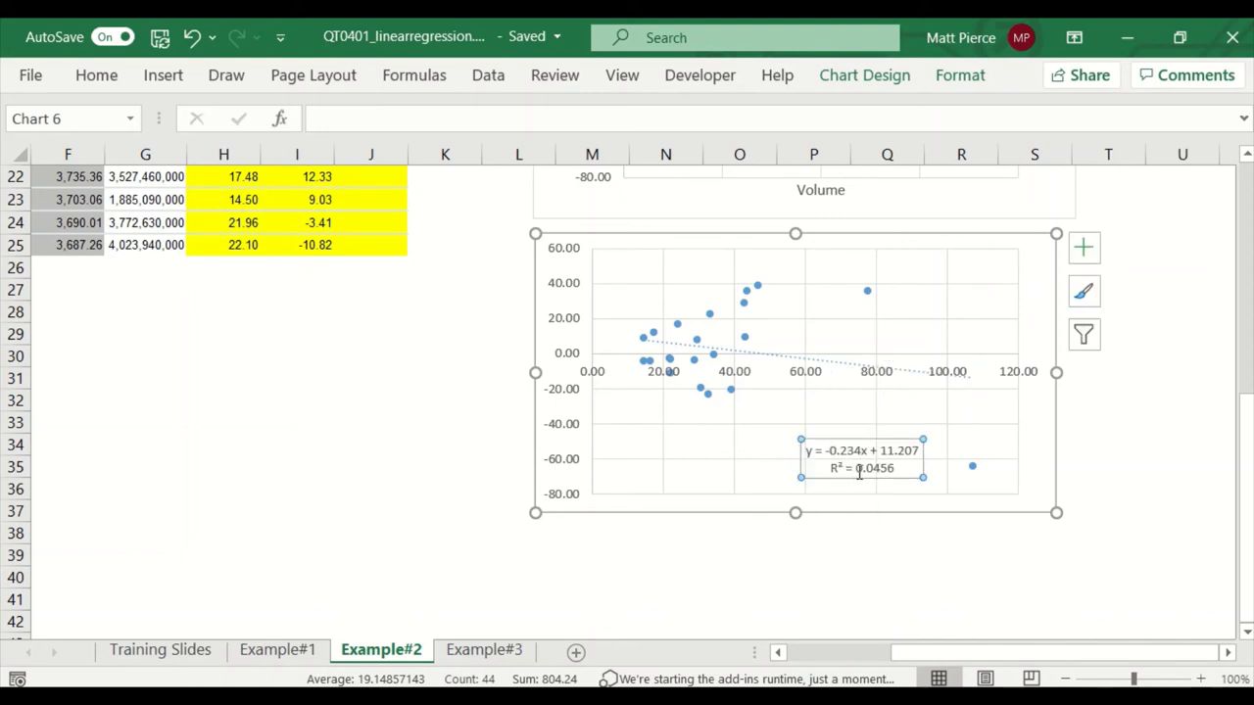
click(415, 355)
scroll(495, 411, up, 3)
scroll(520, 411, up, 3)
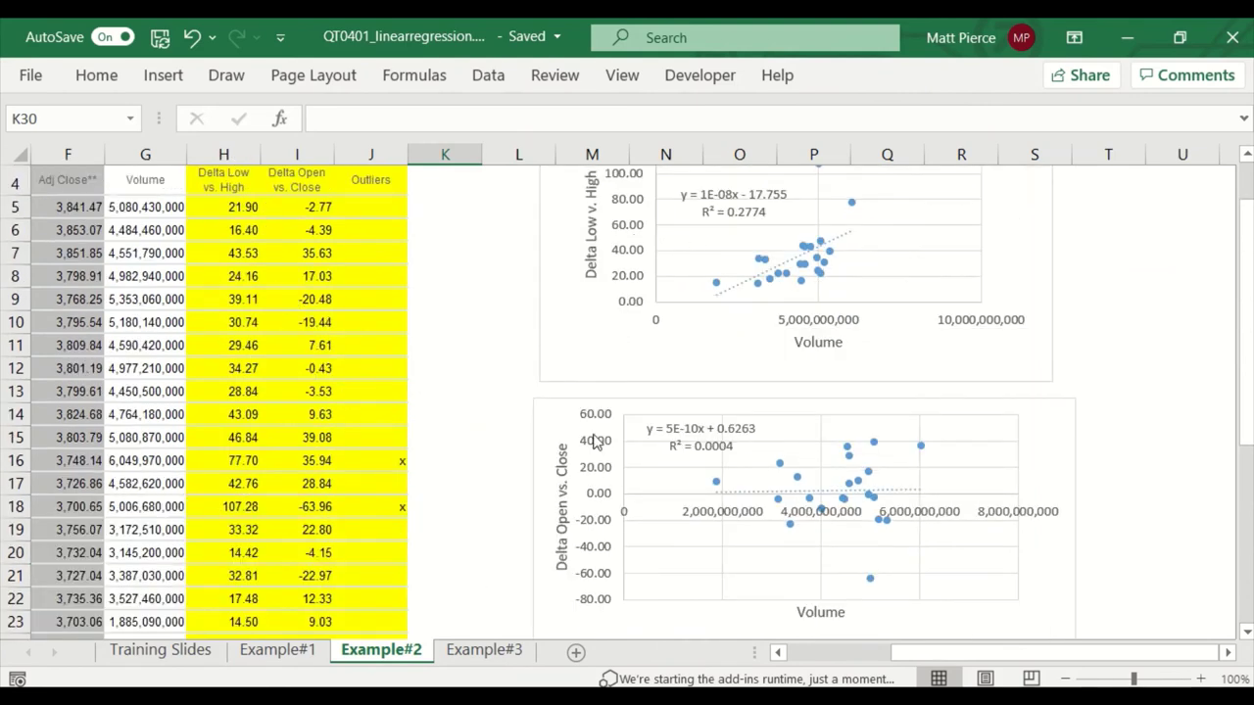
Inspect the Delta Low values and outlier marks in rows 16 and 18.
scroll(489, 408, up, 1)
scroll(915, 476, down, 5)
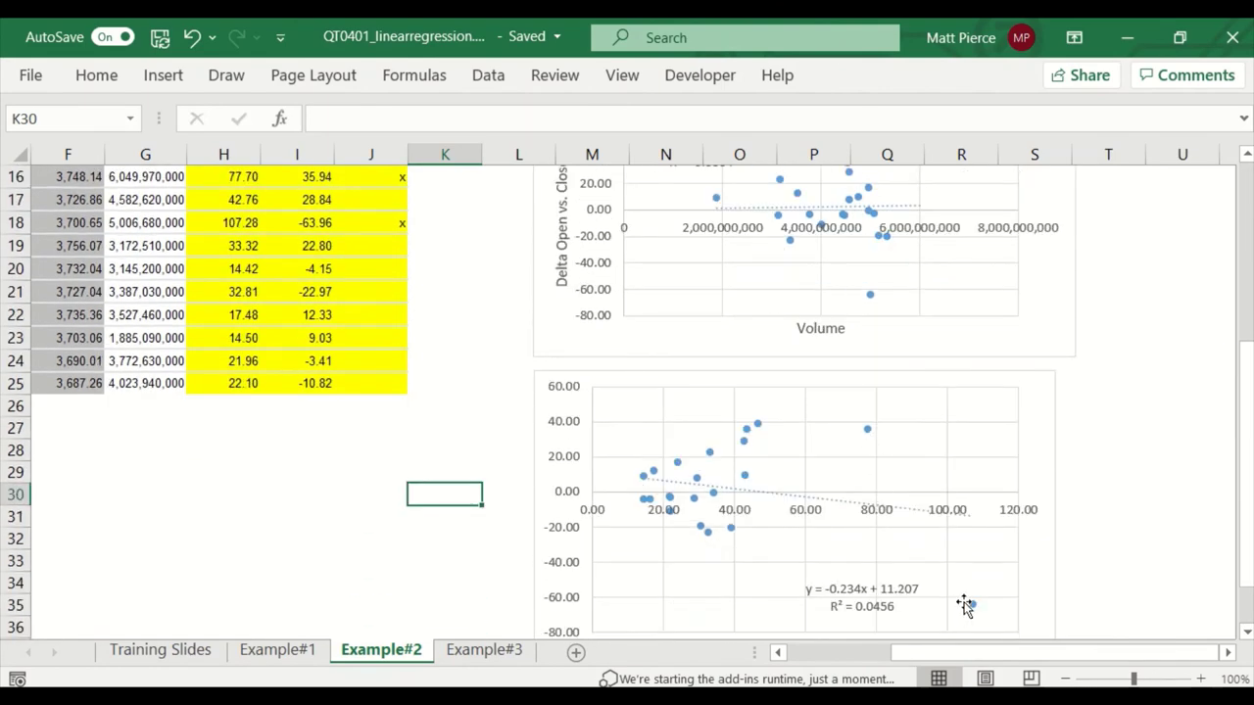
scroll(314, 383, up, 2)
scroll(716, 387, up, 4)
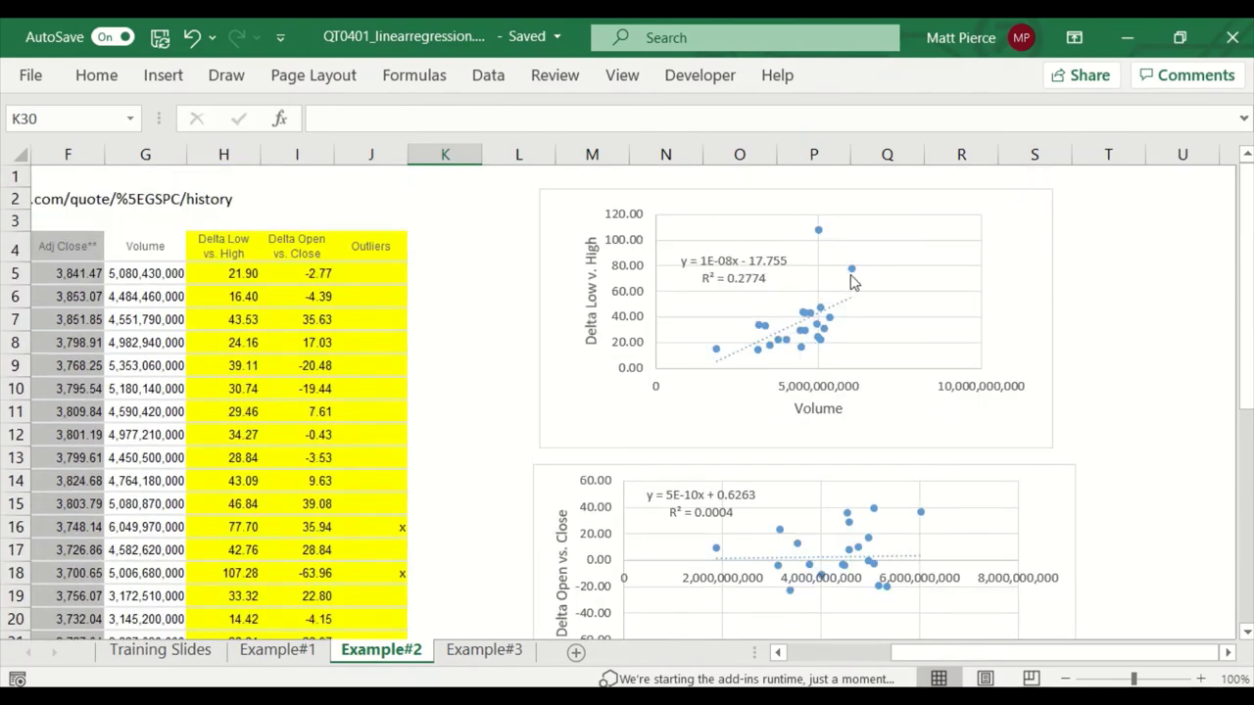
scroll(253, 431, down, 2)
click(253, 427)
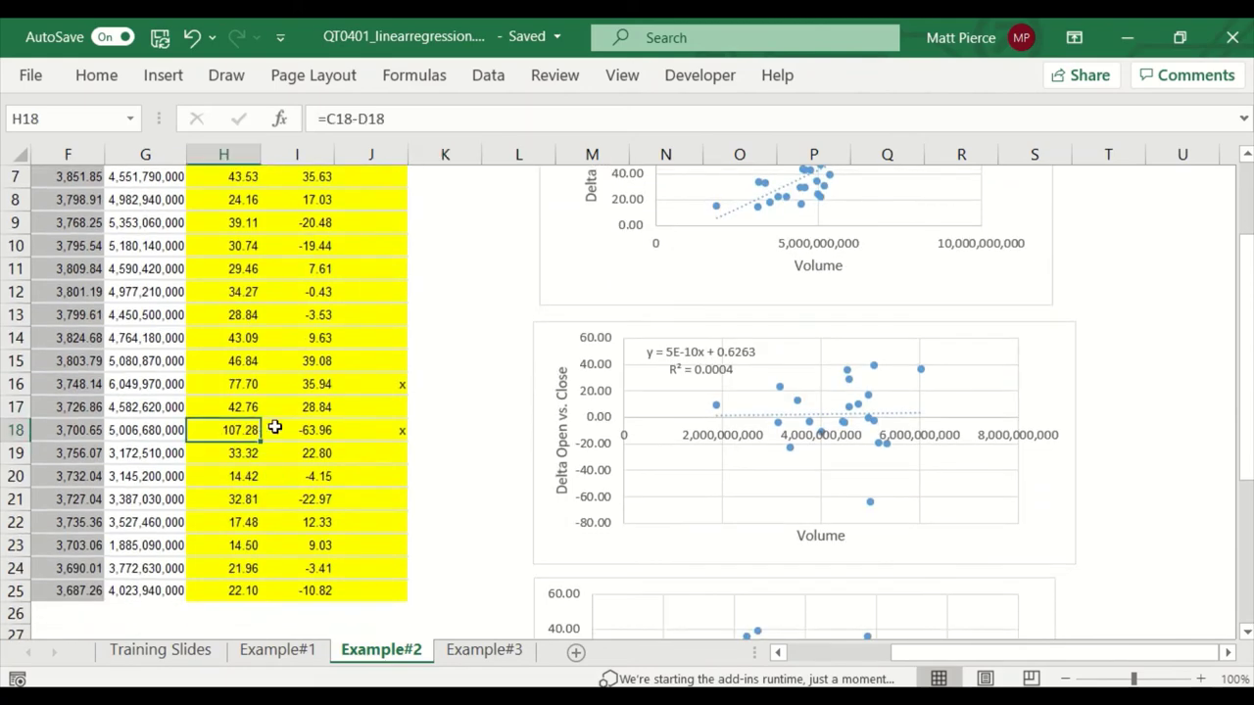
click(246, 384)
click(400, 386)
click(398, 436)
scroll(401, 487, up, 2)
Turn on Filter for the table headers from the Outliers header cell.
click(365, 247)
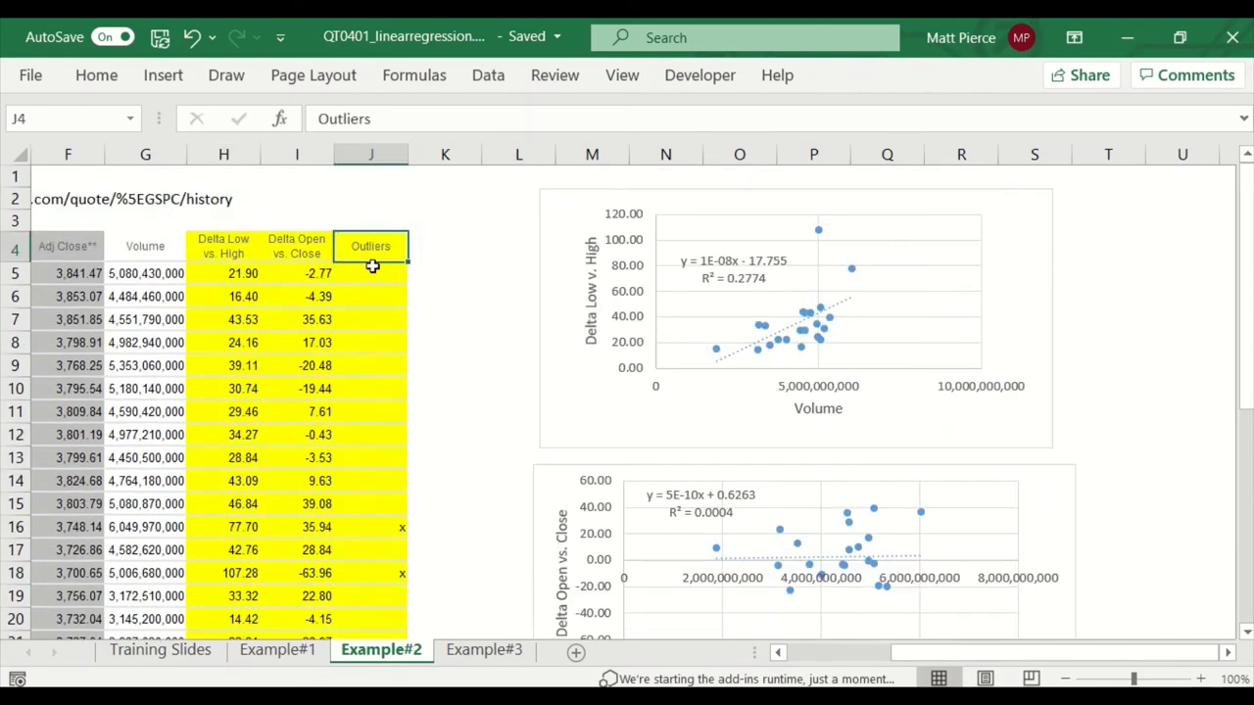
click(106, 84)
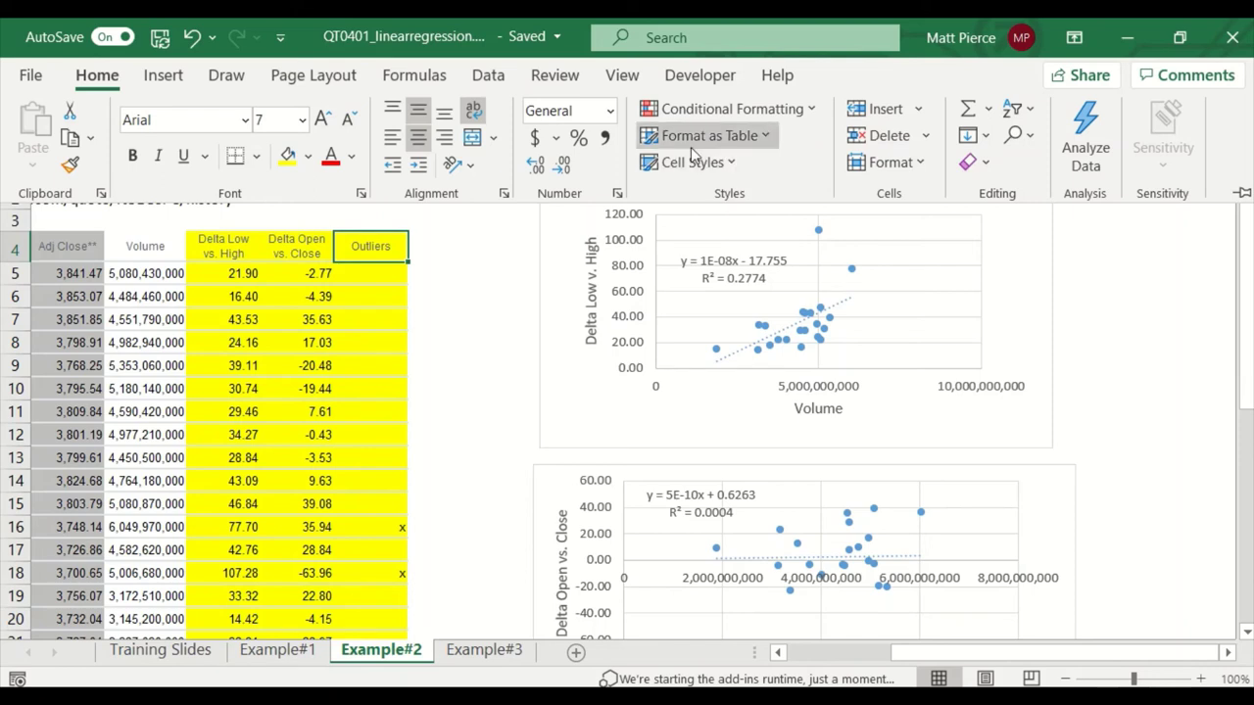
click(1027, 109)
click(1058, 243)
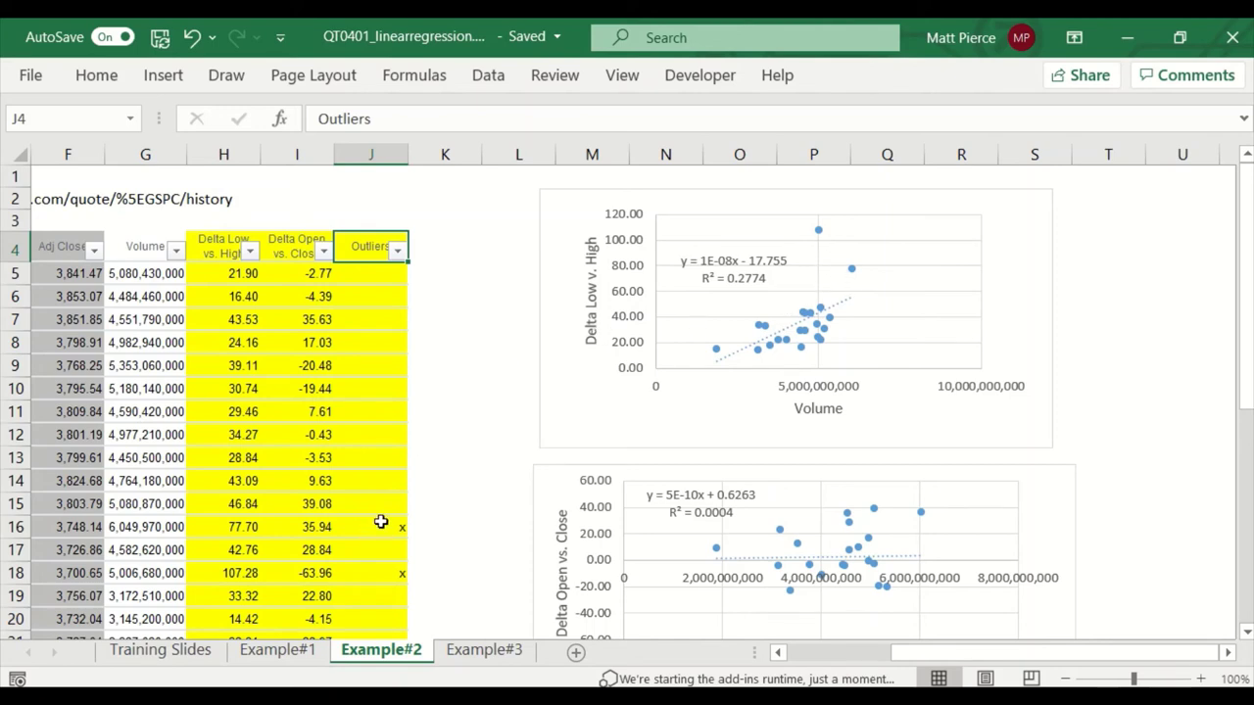
Filter the Outliers column to exclude rows marked x, leaving 19 of 21 records.
click(397, 251)
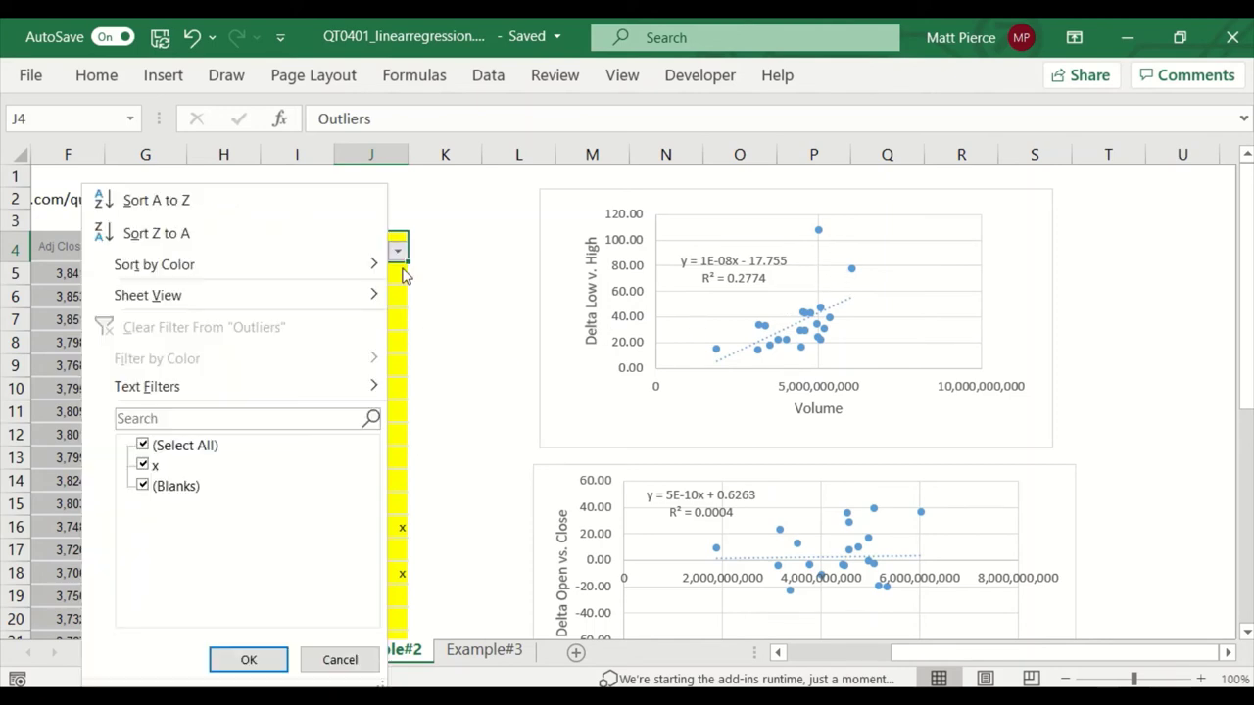
click(143, 467)
click(253, 660)
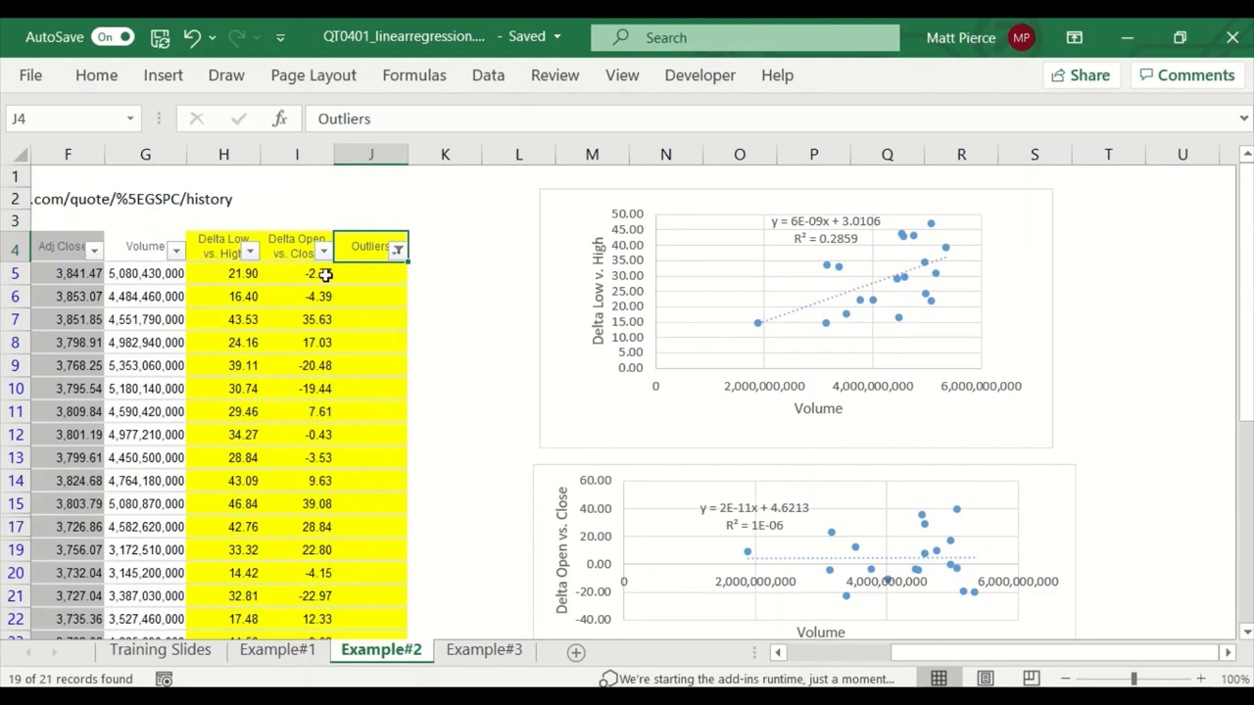
Show the x-marked outlier rows again, then hide them once more to compare.
click(399, 255)
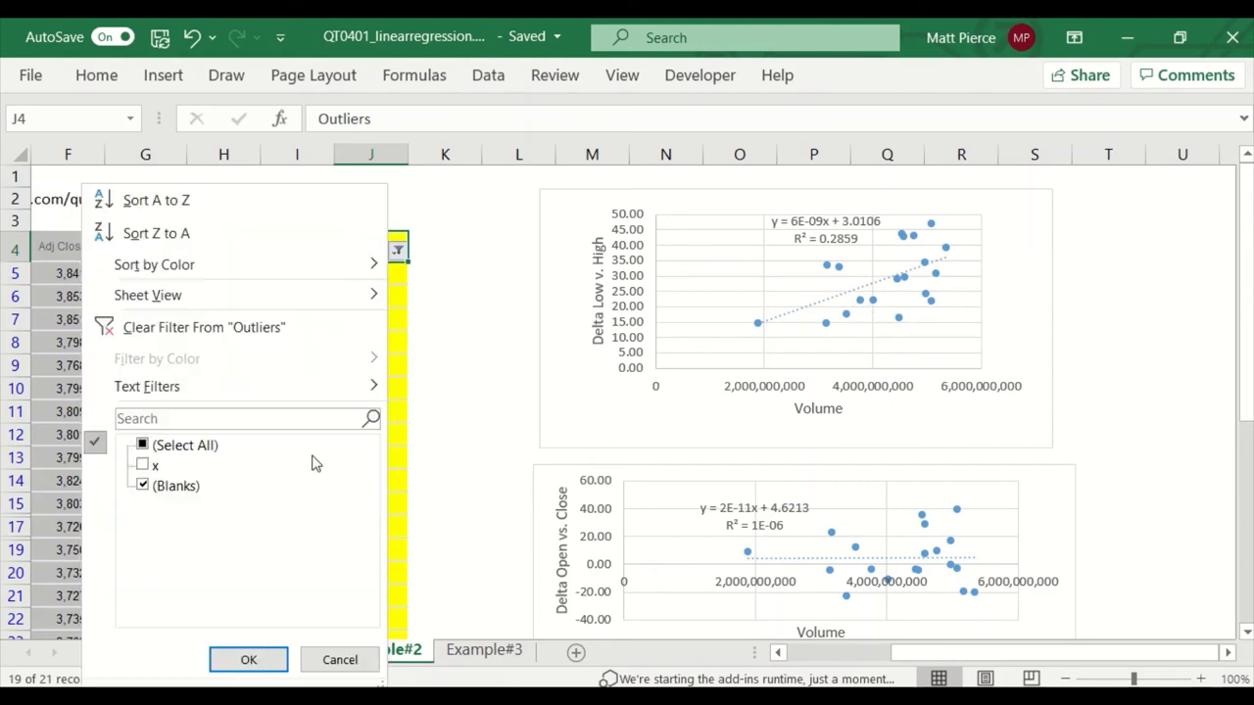
click(143, 467)
click(269, 663)
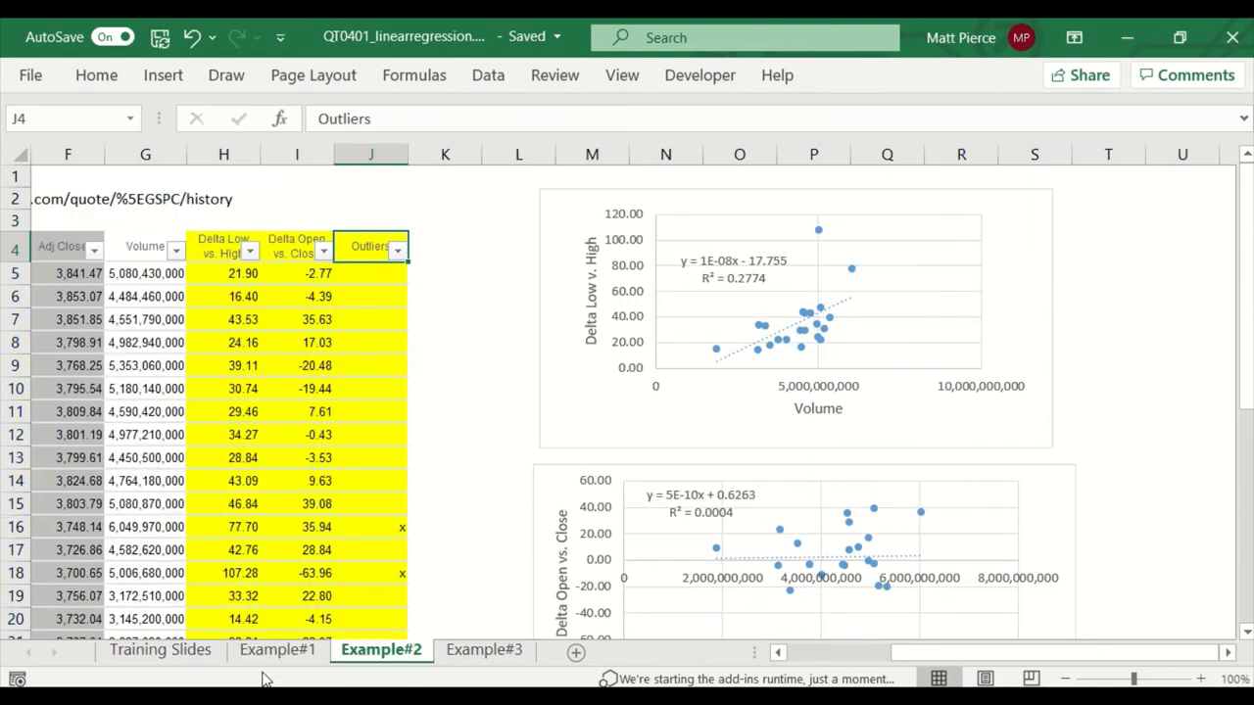
click(398, 251)
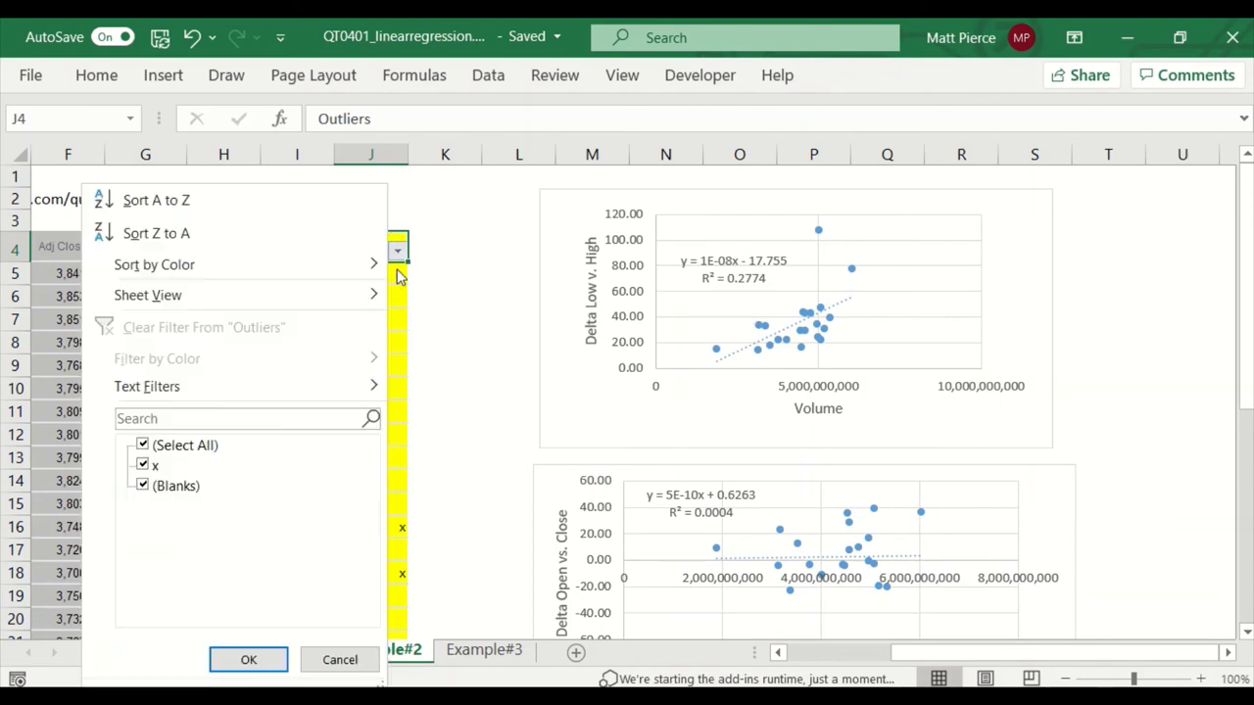
click(143, 466)
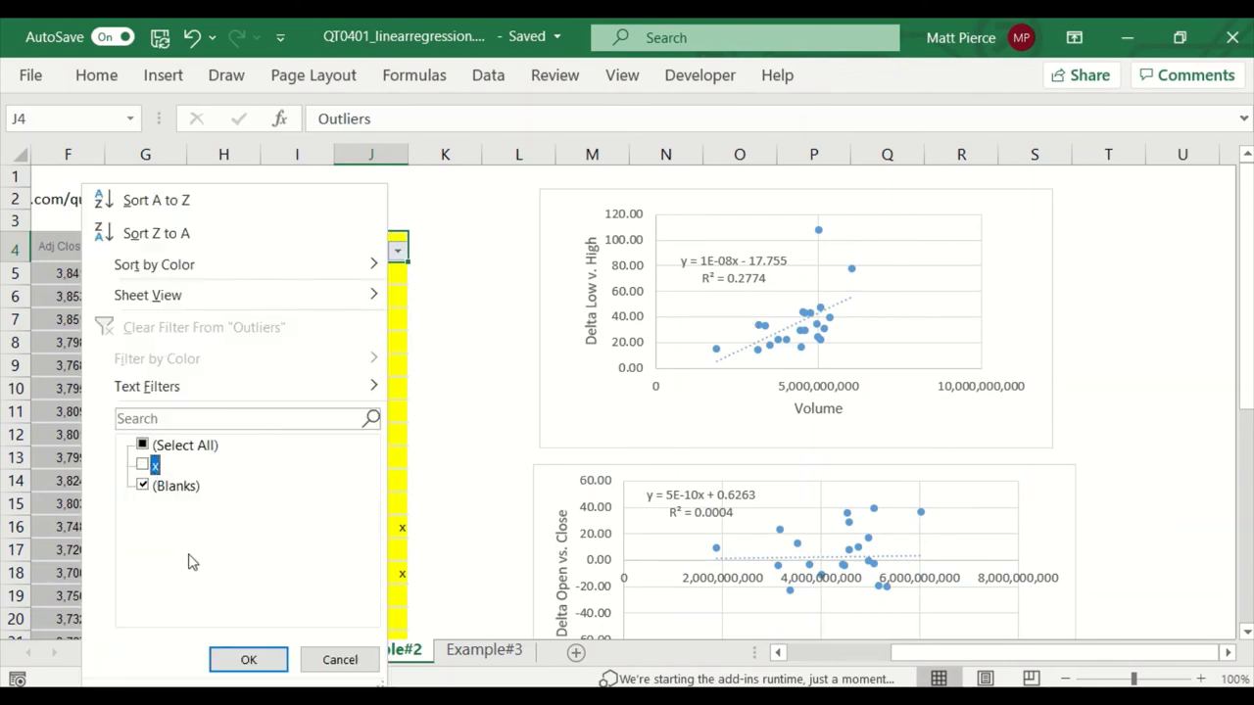
click(248, 661)
Review the Volume, Delta Low and Delta Open column headers, then select an empty cell.
scroll(714, 574, down, 1)
scroll(741, 474, down, 4)
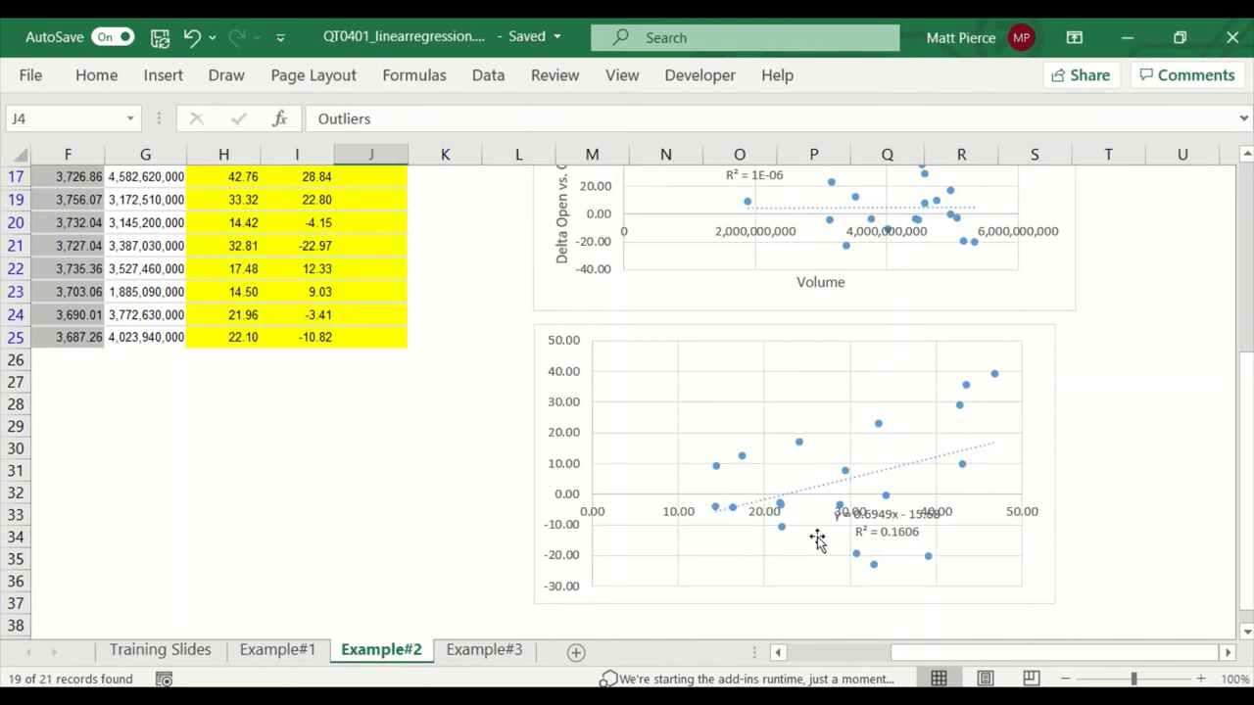
scroll(753, 579, up, 5)
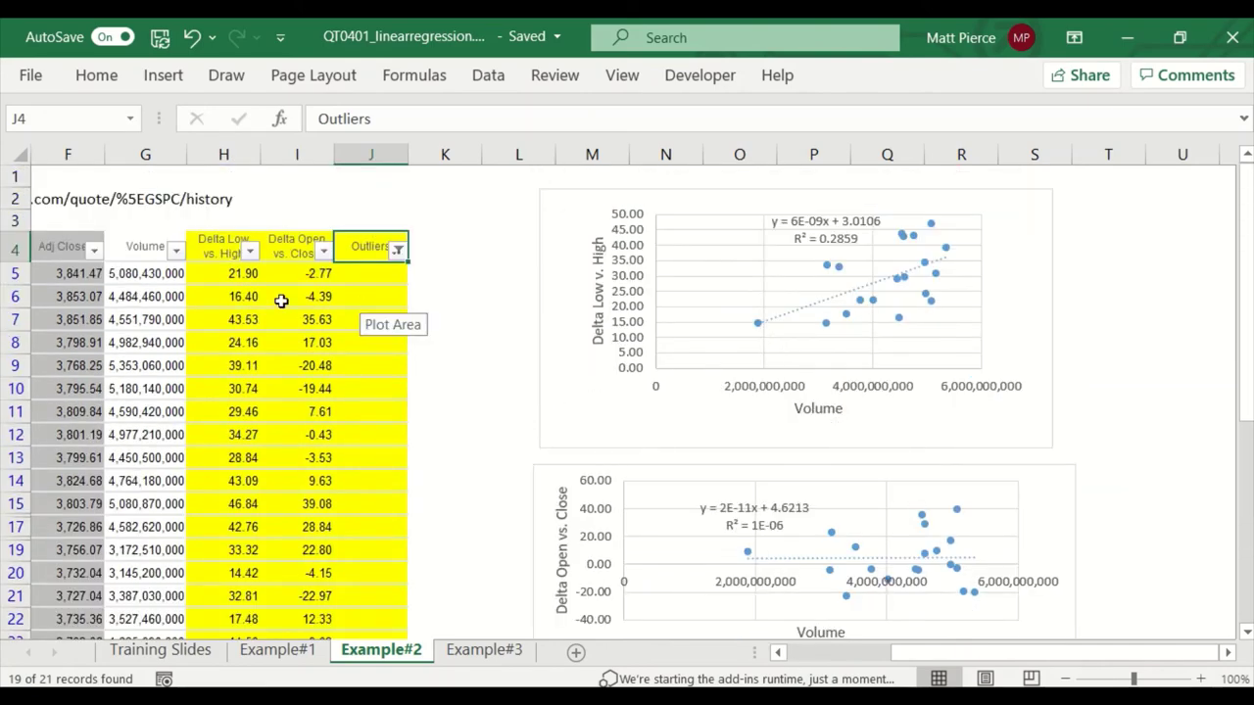
click(140, 254)
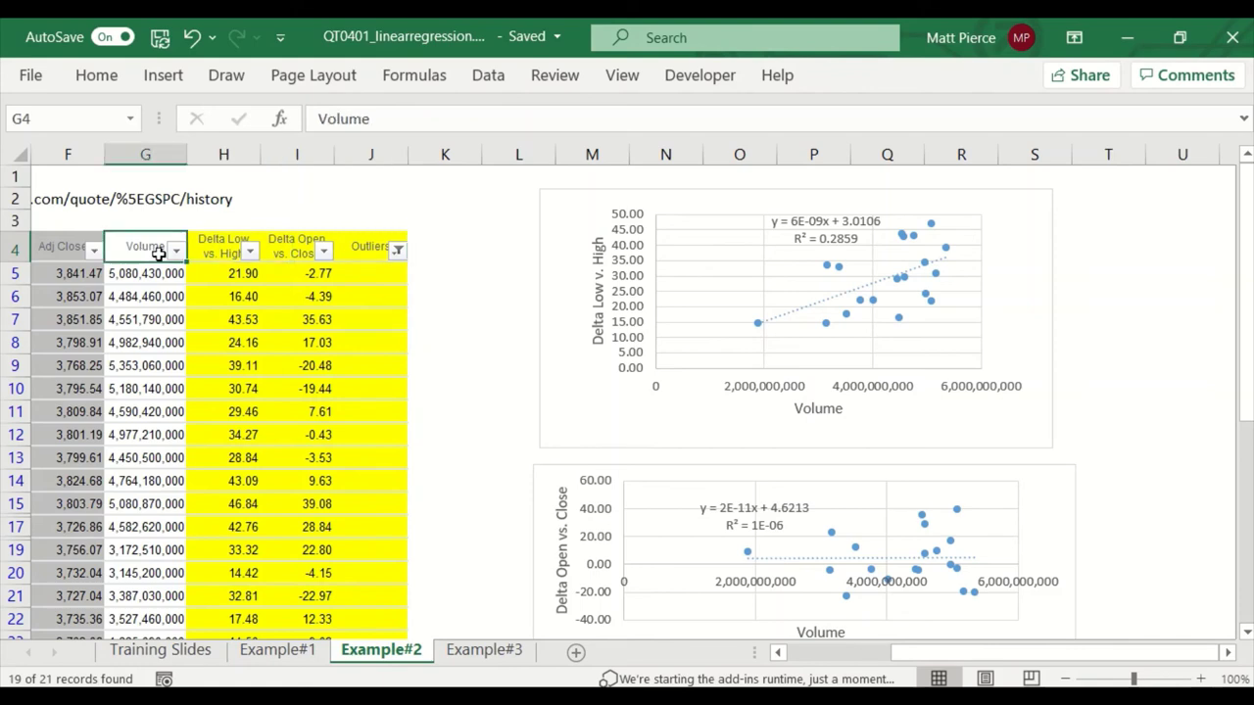
click(222, 250)
click(304, 248)
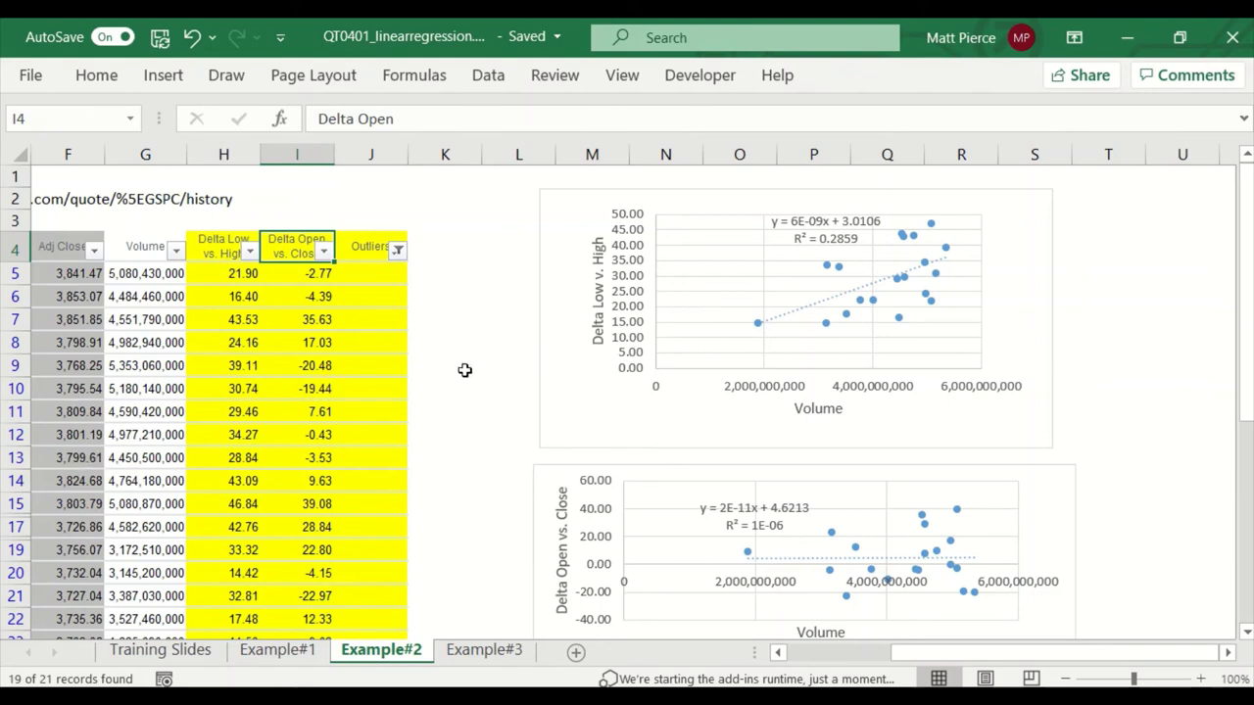
click(140, 251)
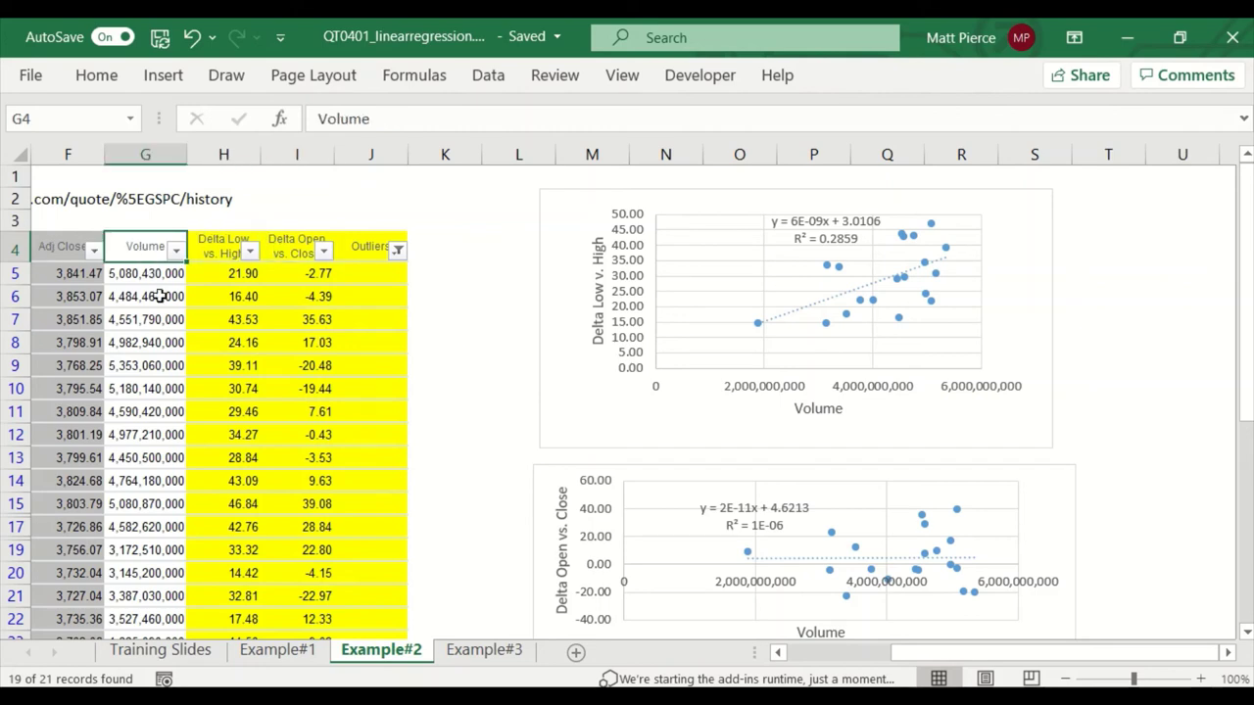
click(370, 320)
click(494, 367)
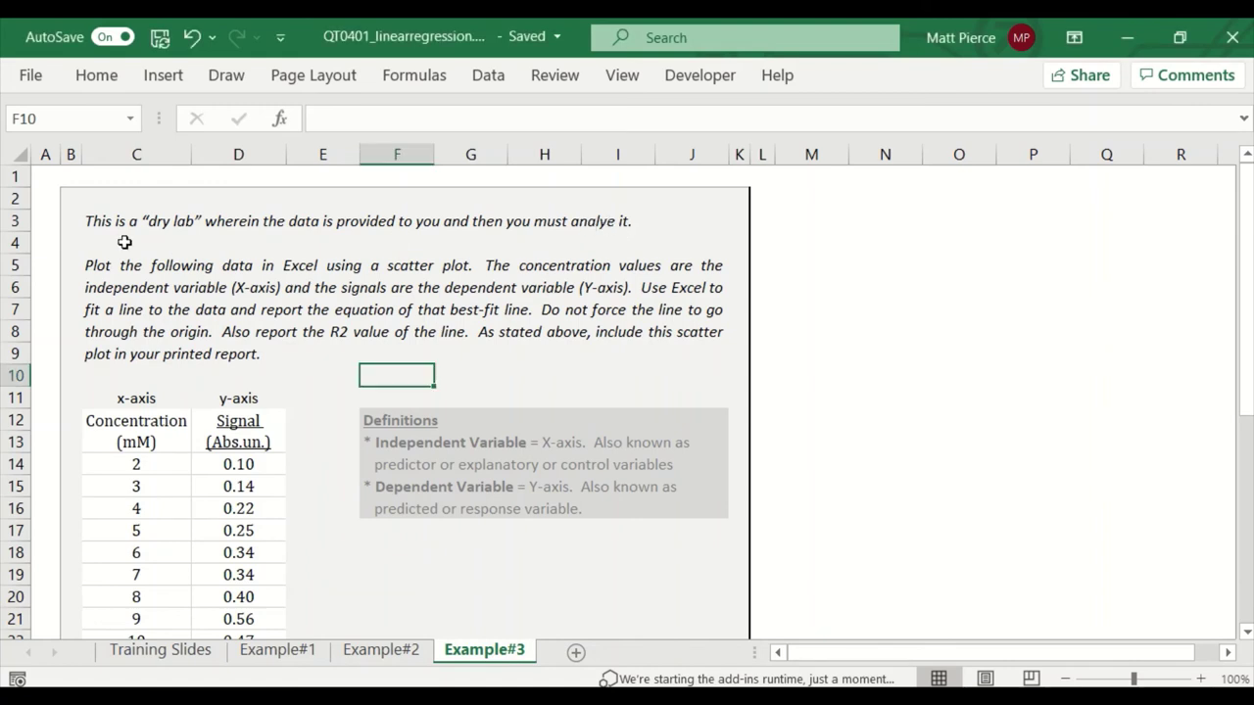
Correct the misspelling 'analye' to 'analyze' in the C3 instructions.
click(196, 213)
click(844, 118)
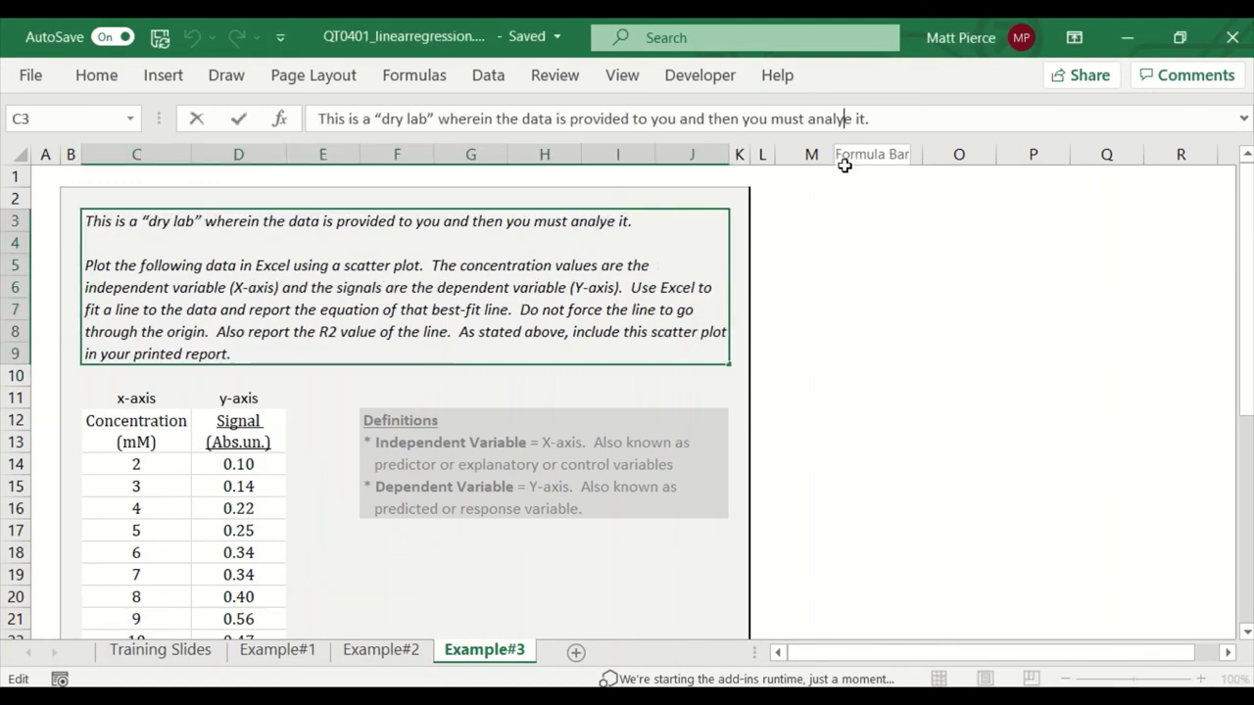
text(z)
key(Return)
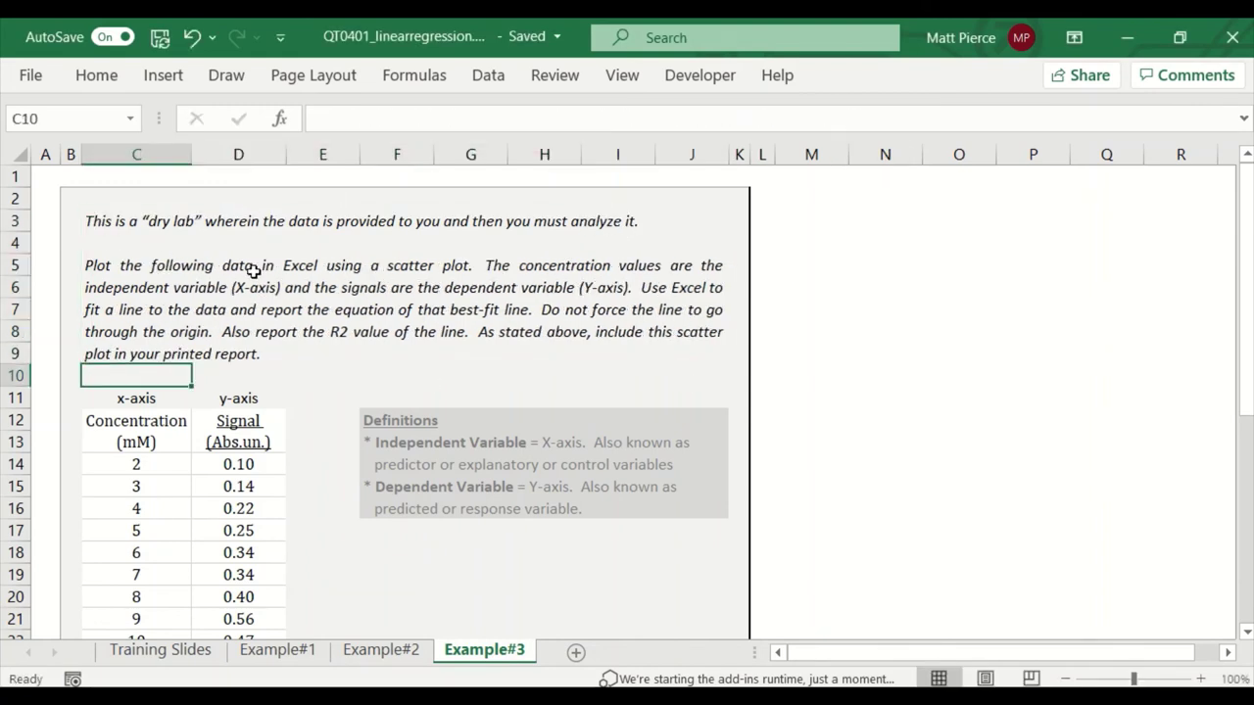
Review the Concentration (mM) and Signal (Abs.un.) headers and values such as 0.25 in D17.
click(154, 440)
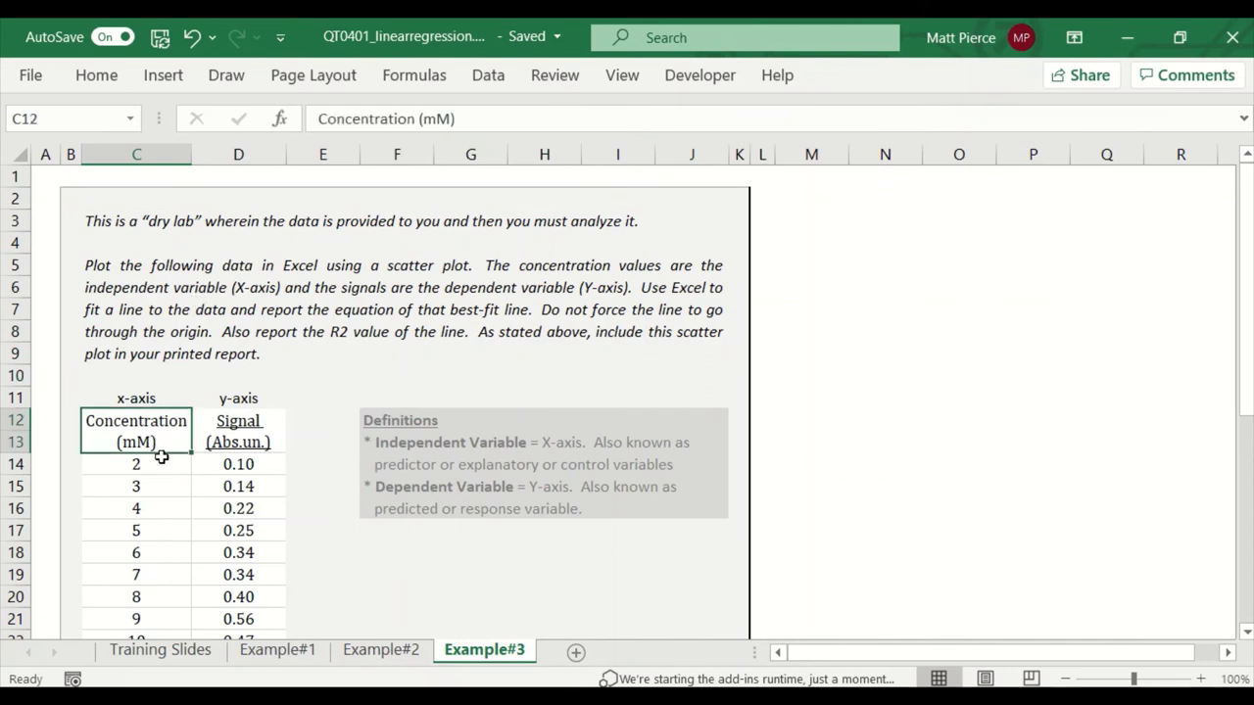
scroll(154, 442, down, 6)
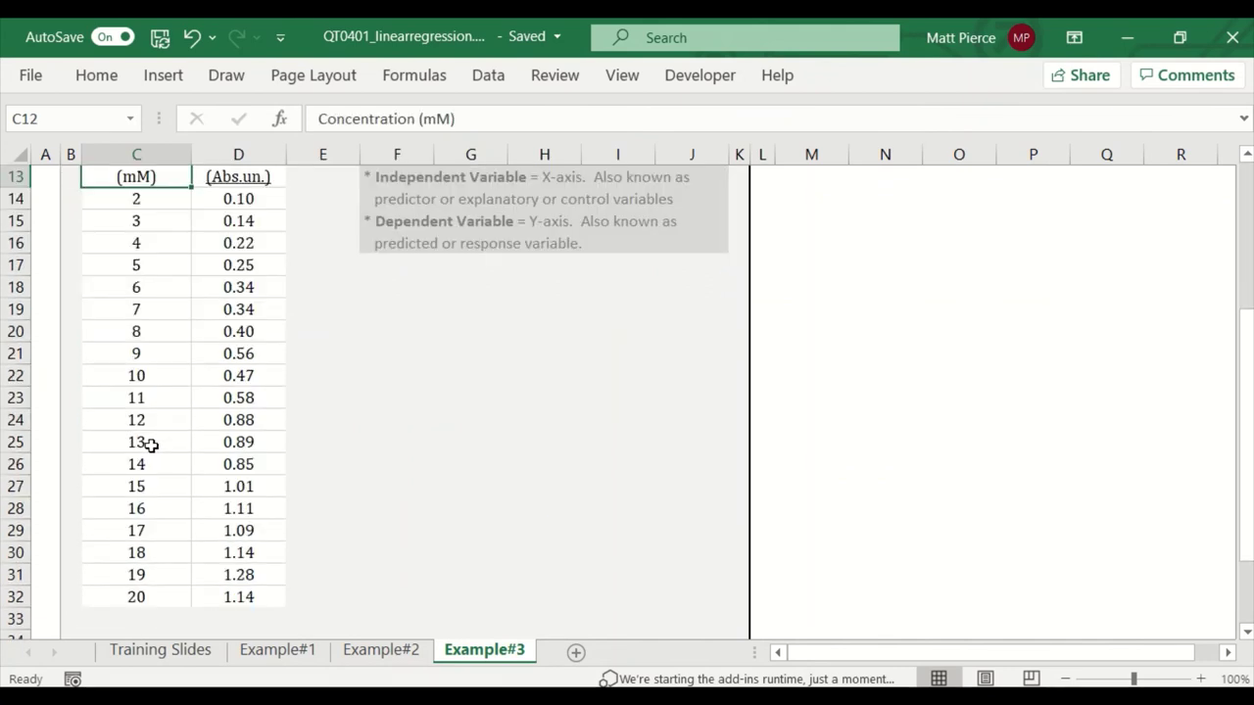
scroll(169, 478, up, 2)
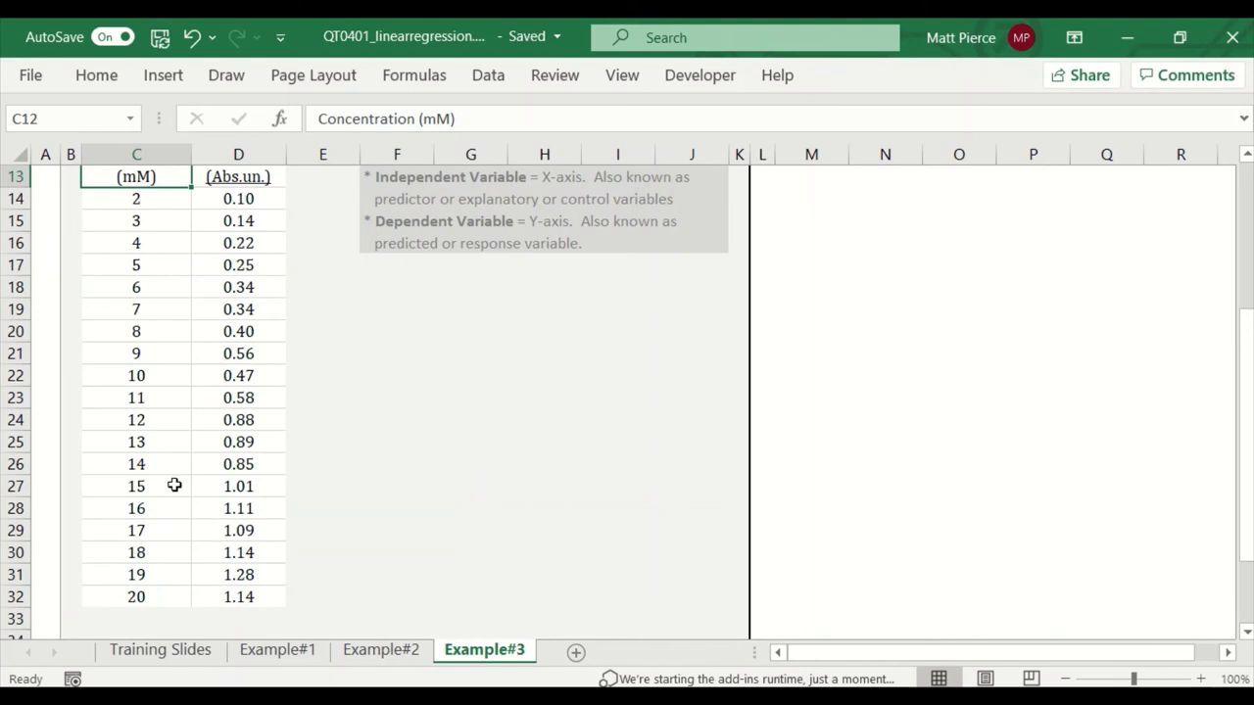
scroll(128, 529, up, 2)
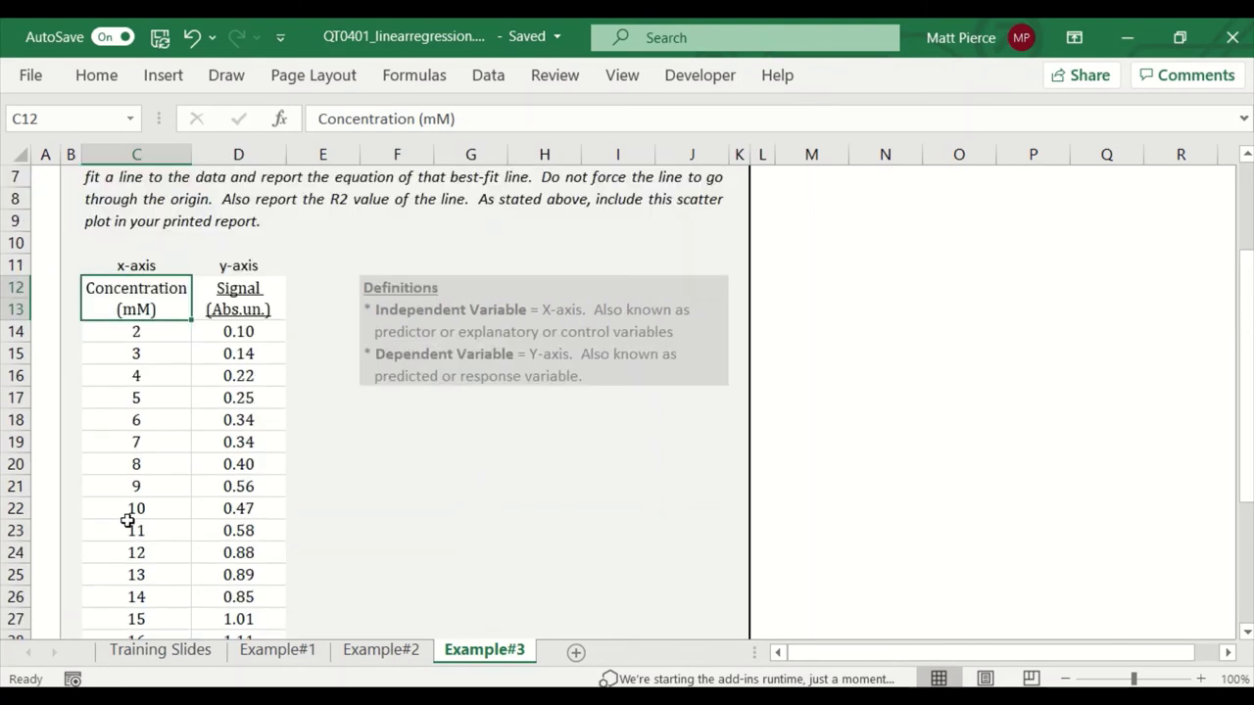
scroll(157, 327, up, 1)
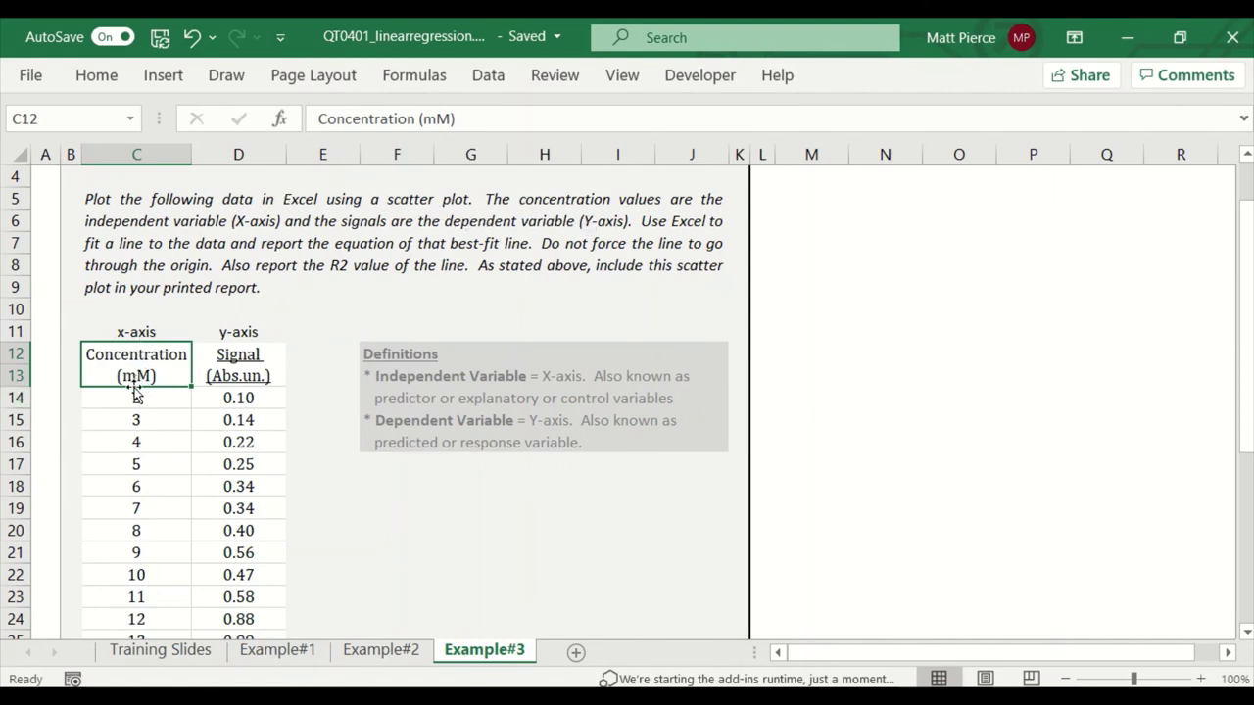
click(258, 343)
drag(246, 331, 256, 398)
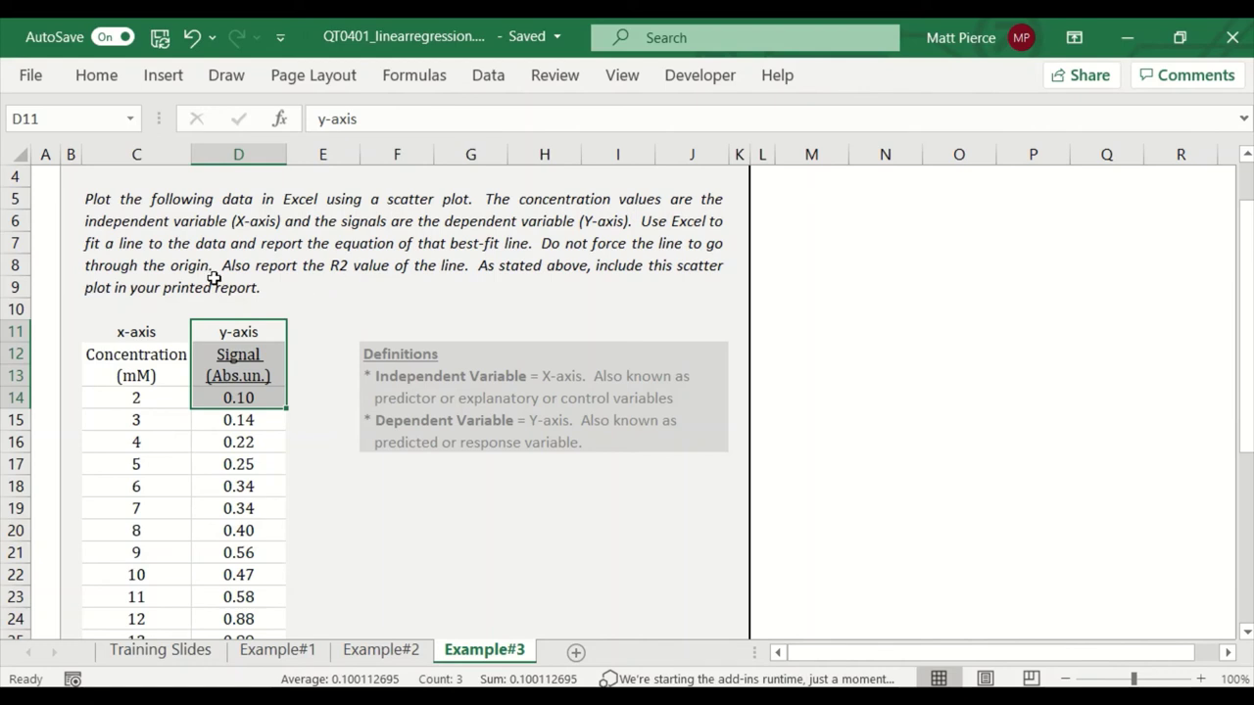
click(268, 465)
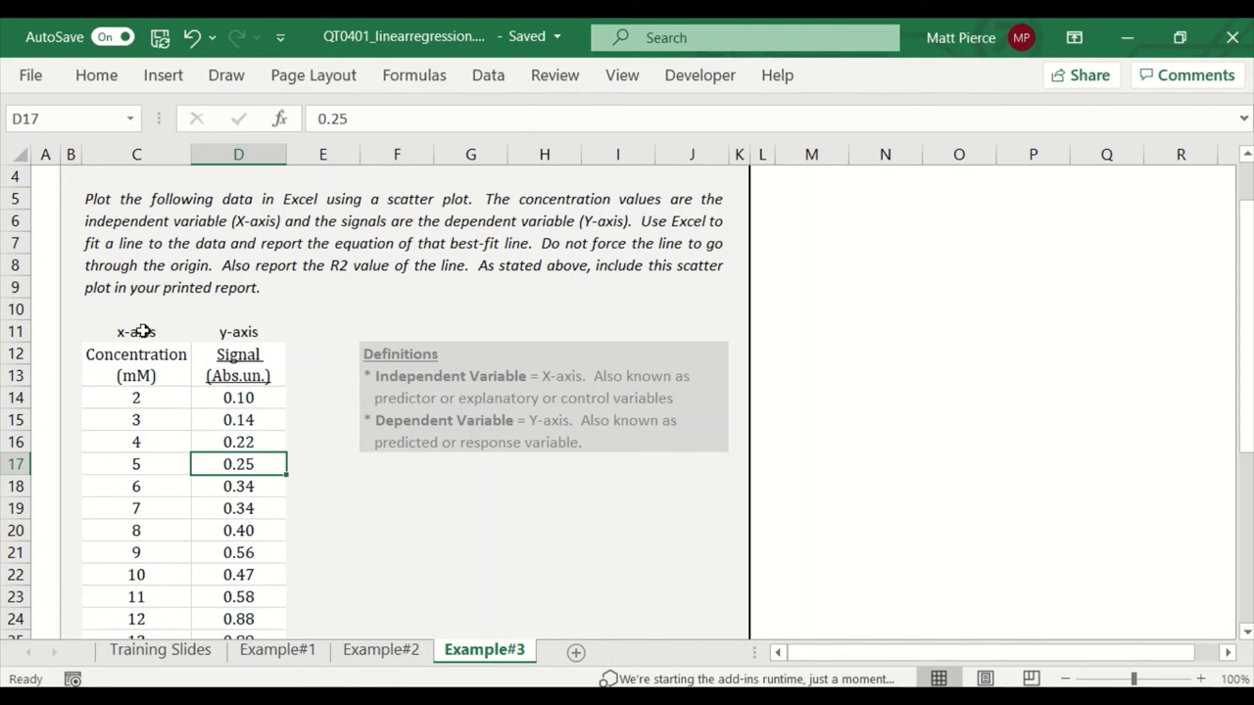
click(428, 549)
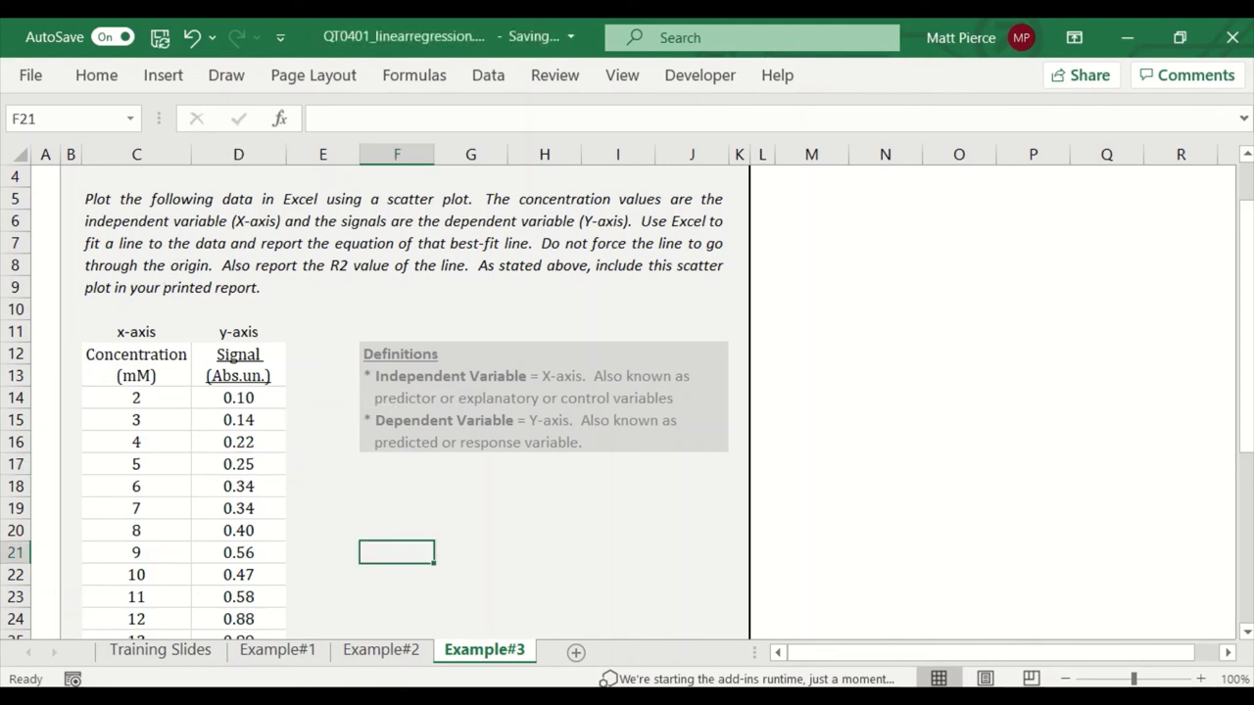
Plot C12:D32 as a plain scatter chart, placed to the right of the data table.
click(121, 370)
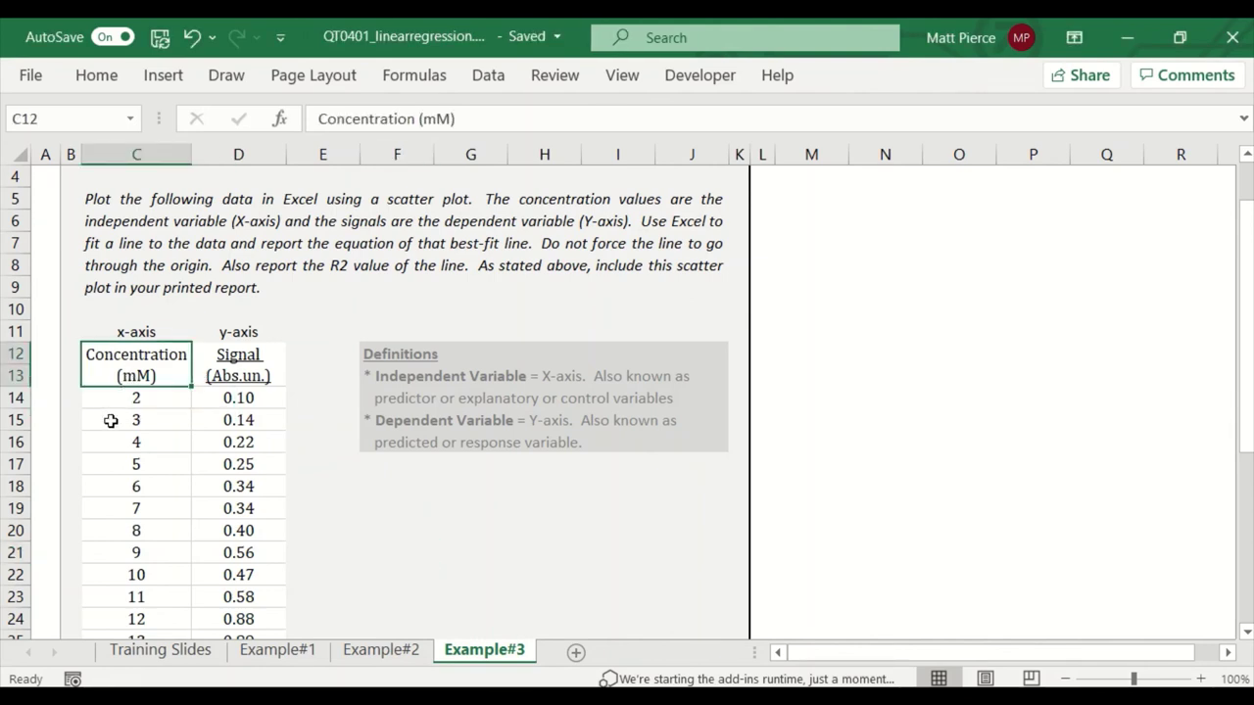
drag(110, 422, 107, 426)
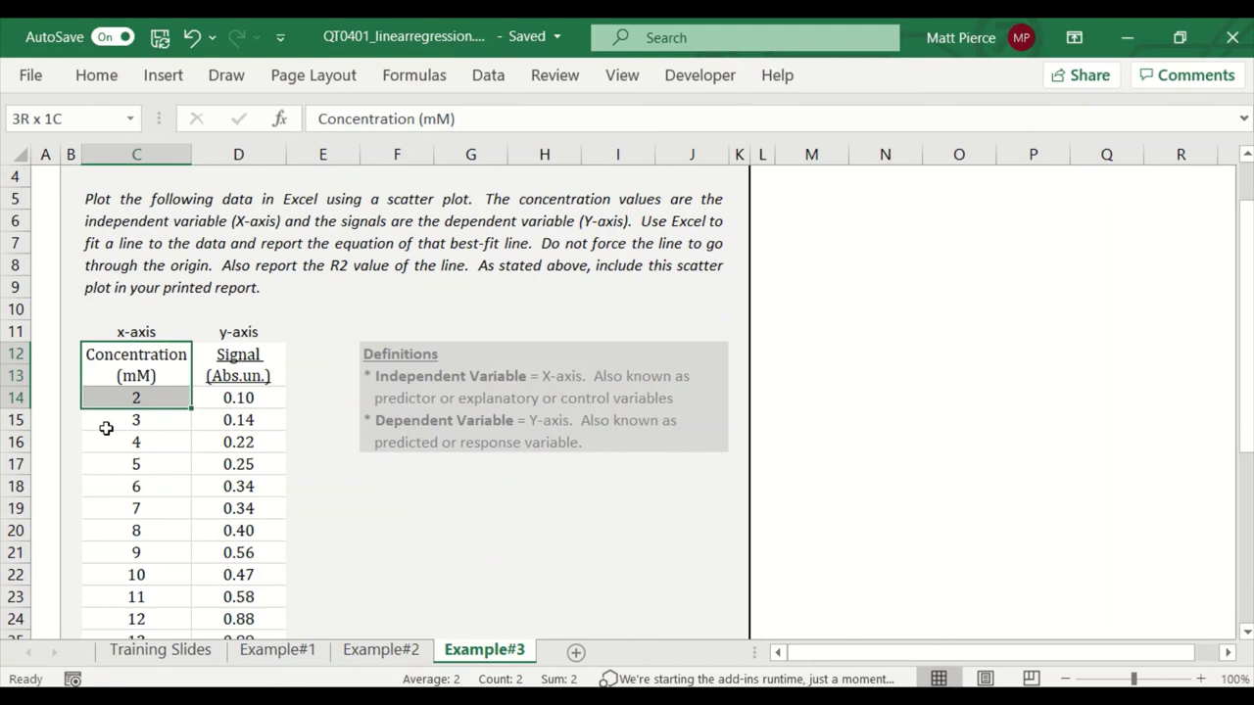
key(ctrl+shift+Down)
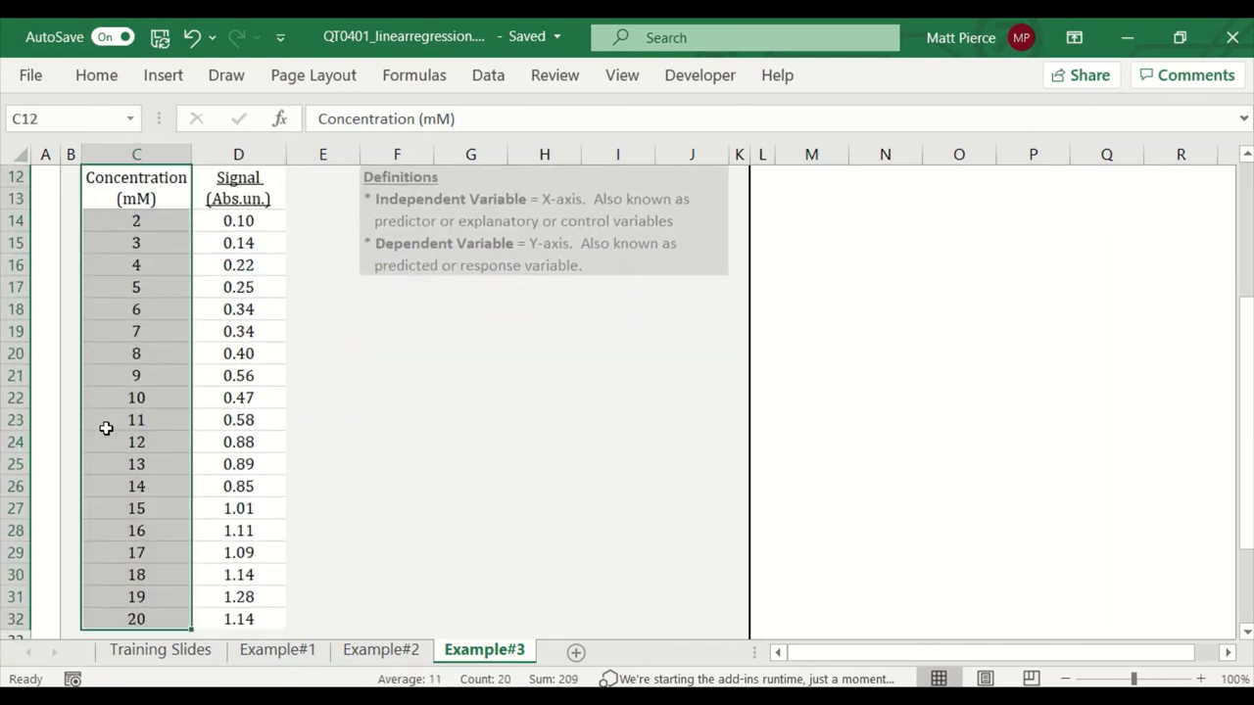
key(ctrl+shift+Right)
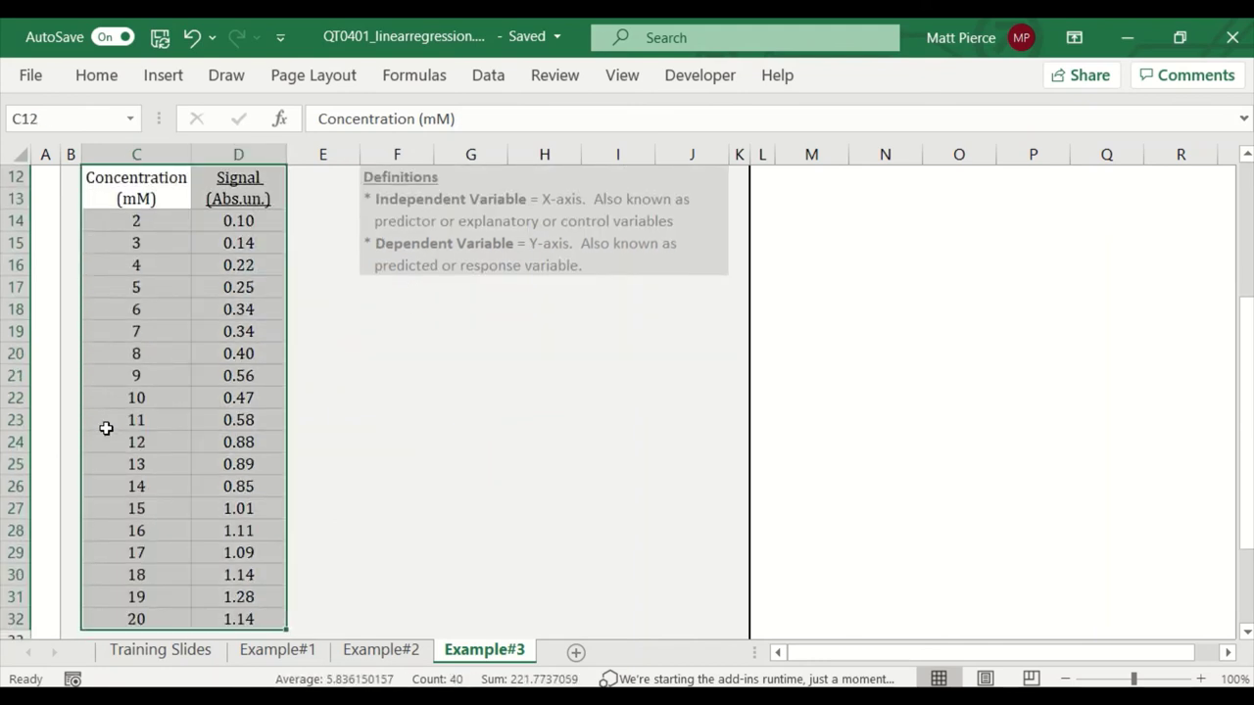
scroll(300, 505, down, 1)
scroll(301, 506, up, 3)
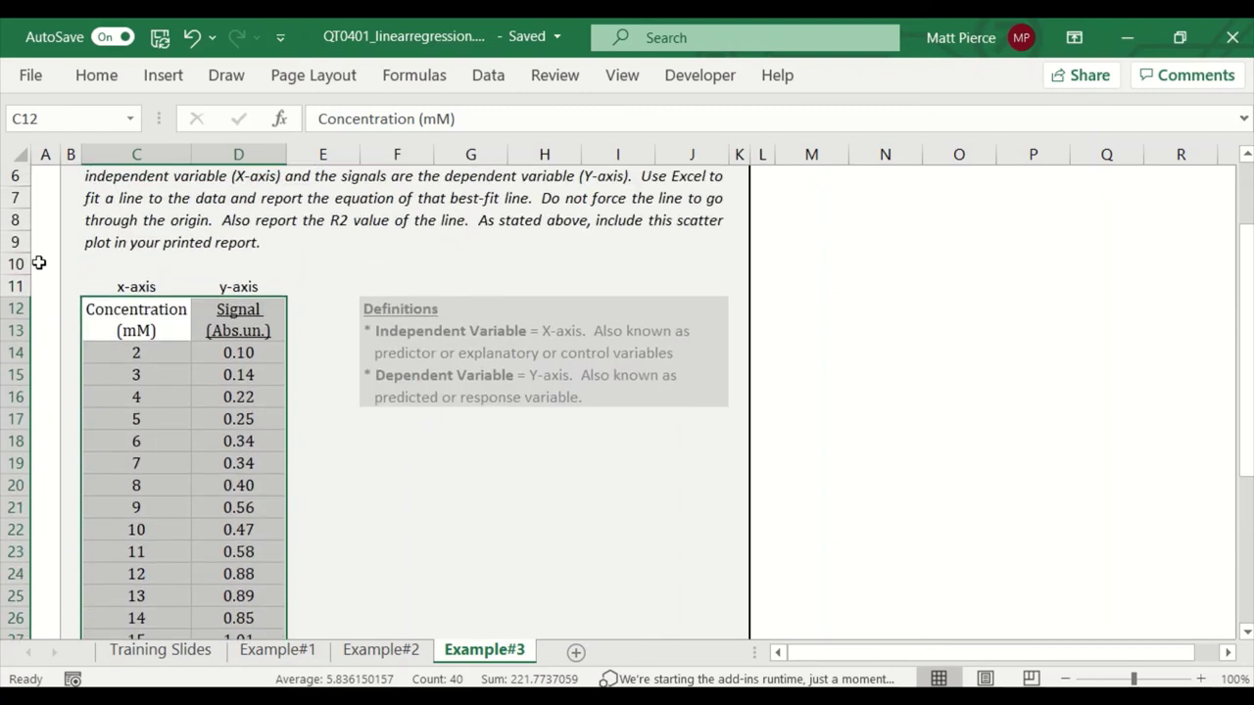
click(165, 77)
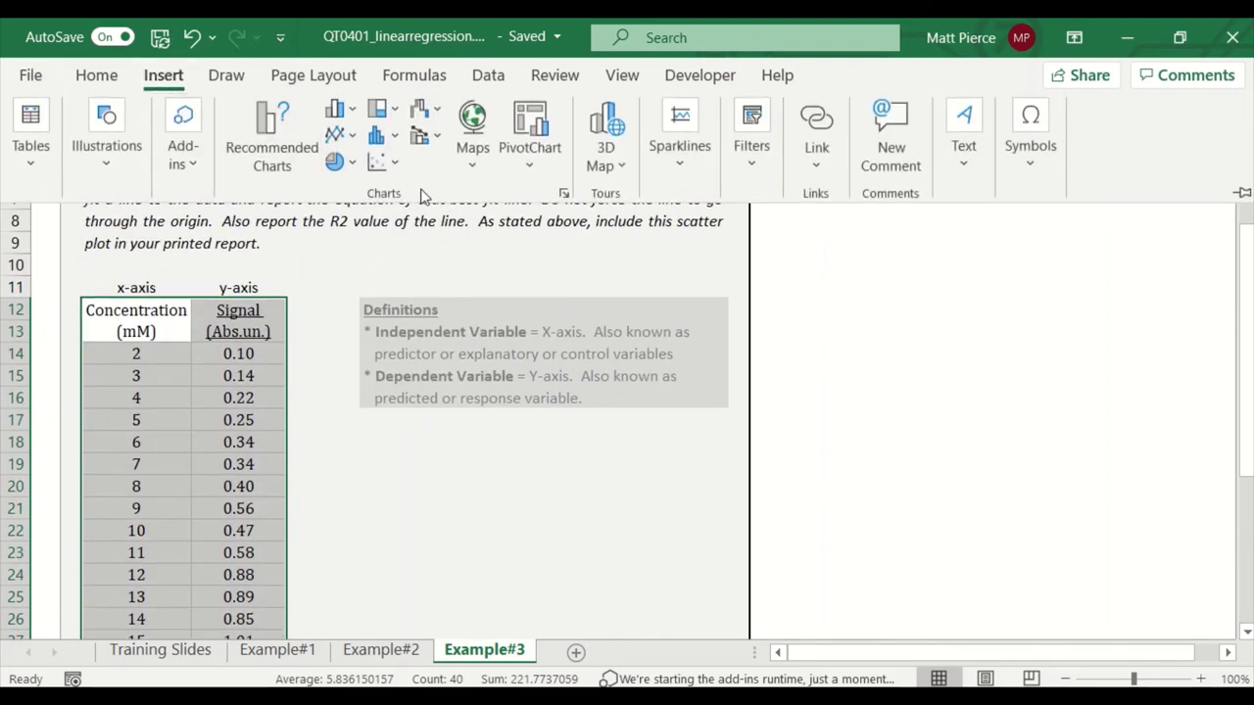
click(378, 167)
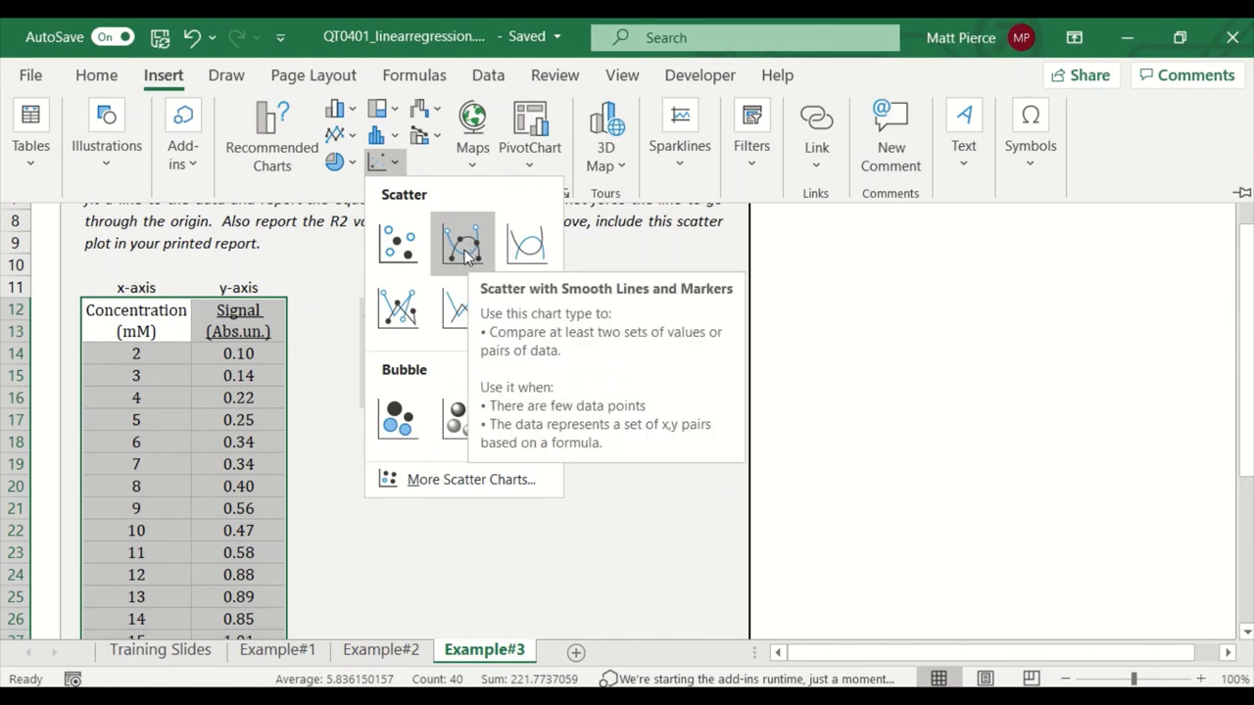
click(405, 251)
mouse_move(434, 250)
mouse_down()
mouse_move(658, 255)
mouse_move(565, 253)
mouse_up()
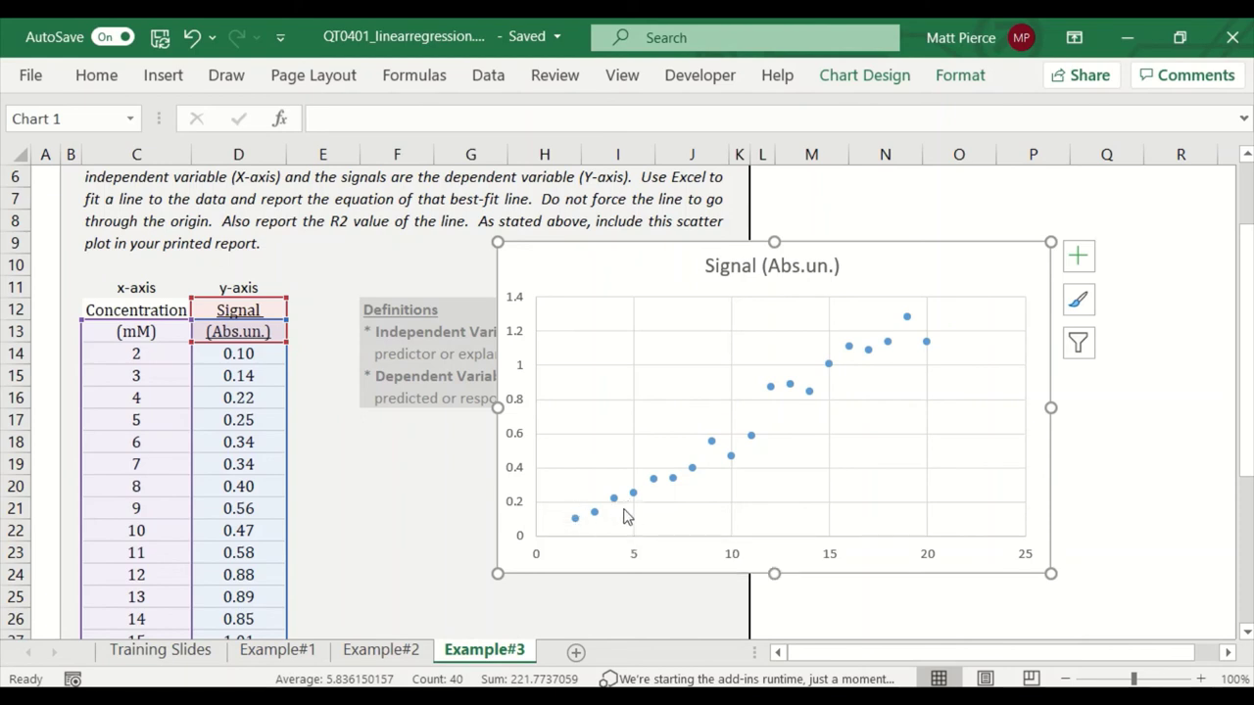
Glance at the Data tab's analysis tools, then return to the Home tab.
click(98, 79)
click(492, 78)
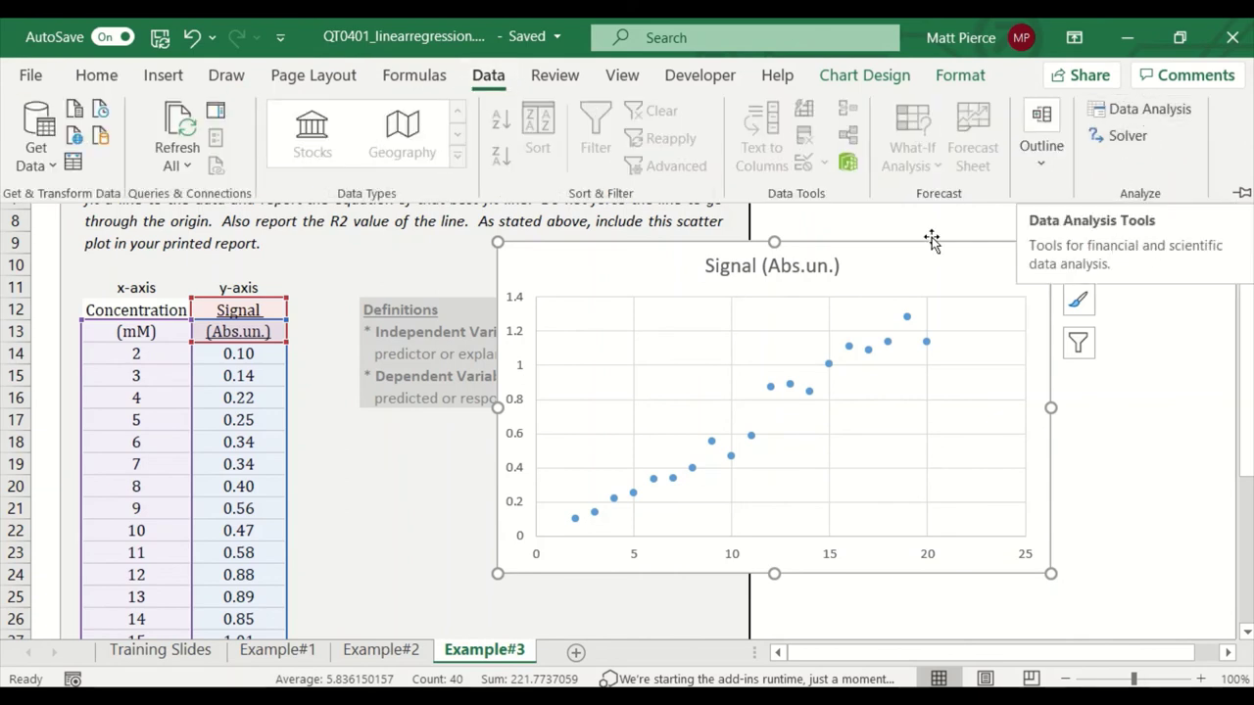
click(96, 75)
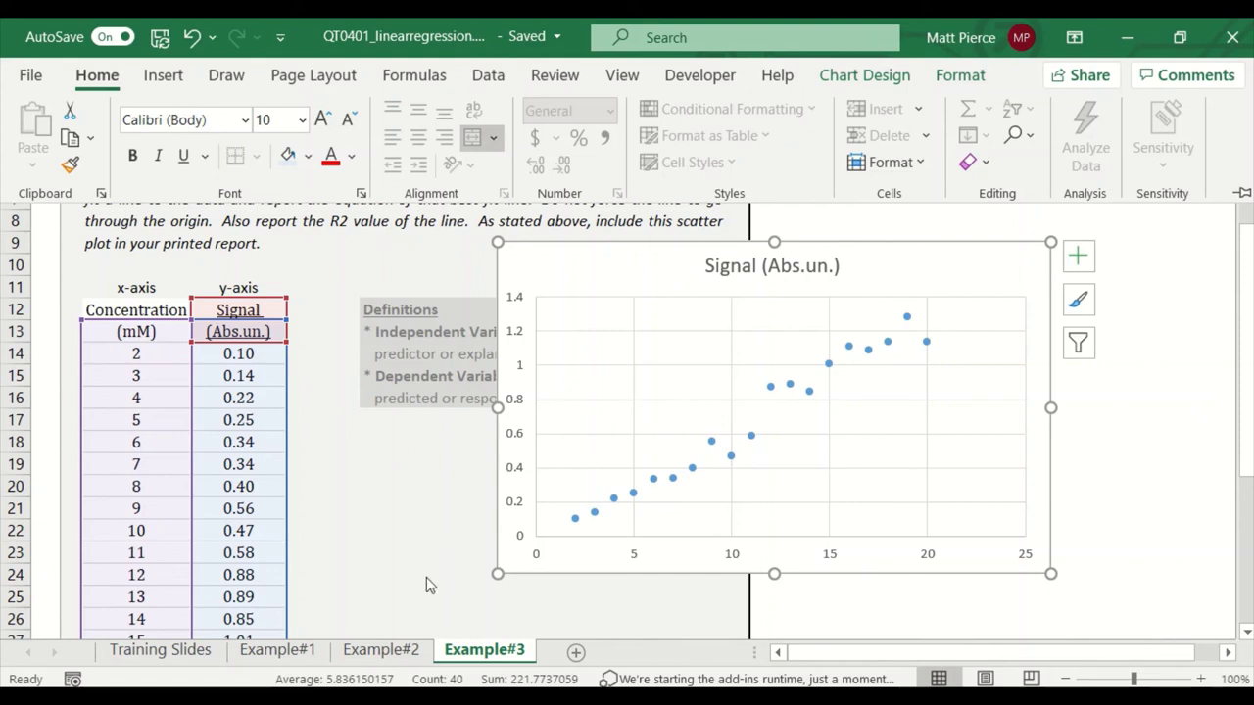
Add a linear trendline showing y = 0.0683x - 0.0792 and R² = 0.963, label moved upper left.
right_click(731, 457)
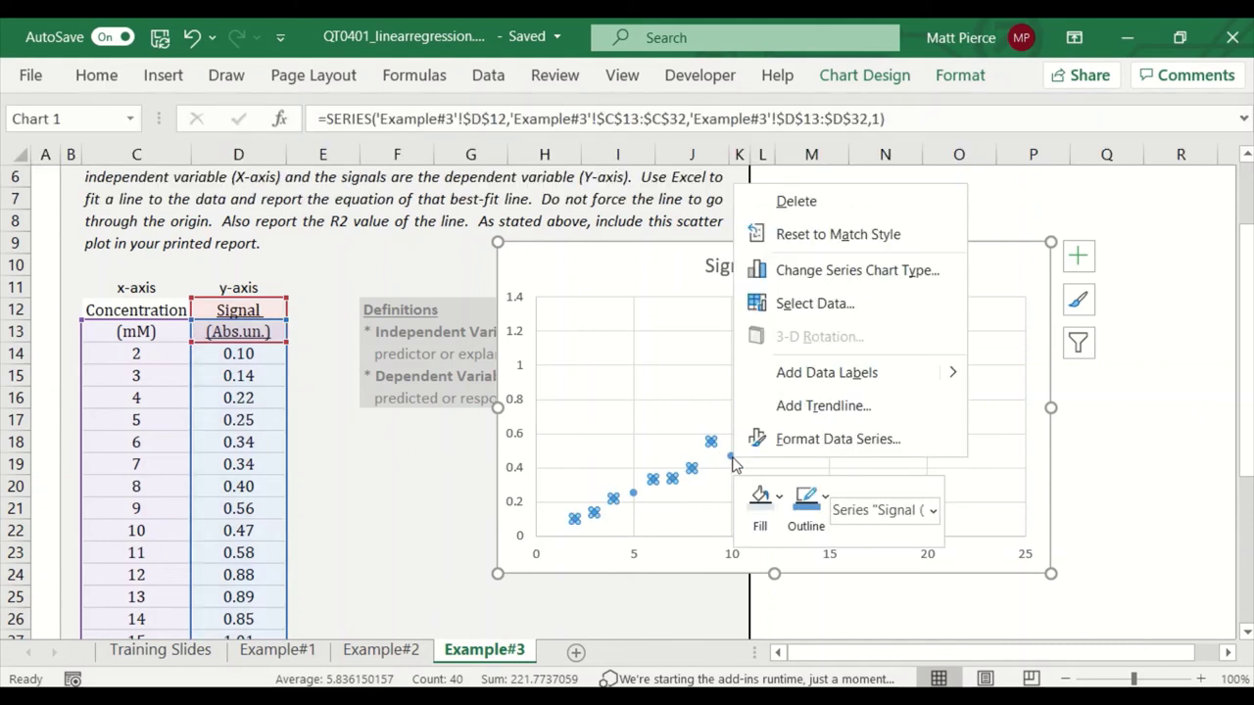
click(823, 405)
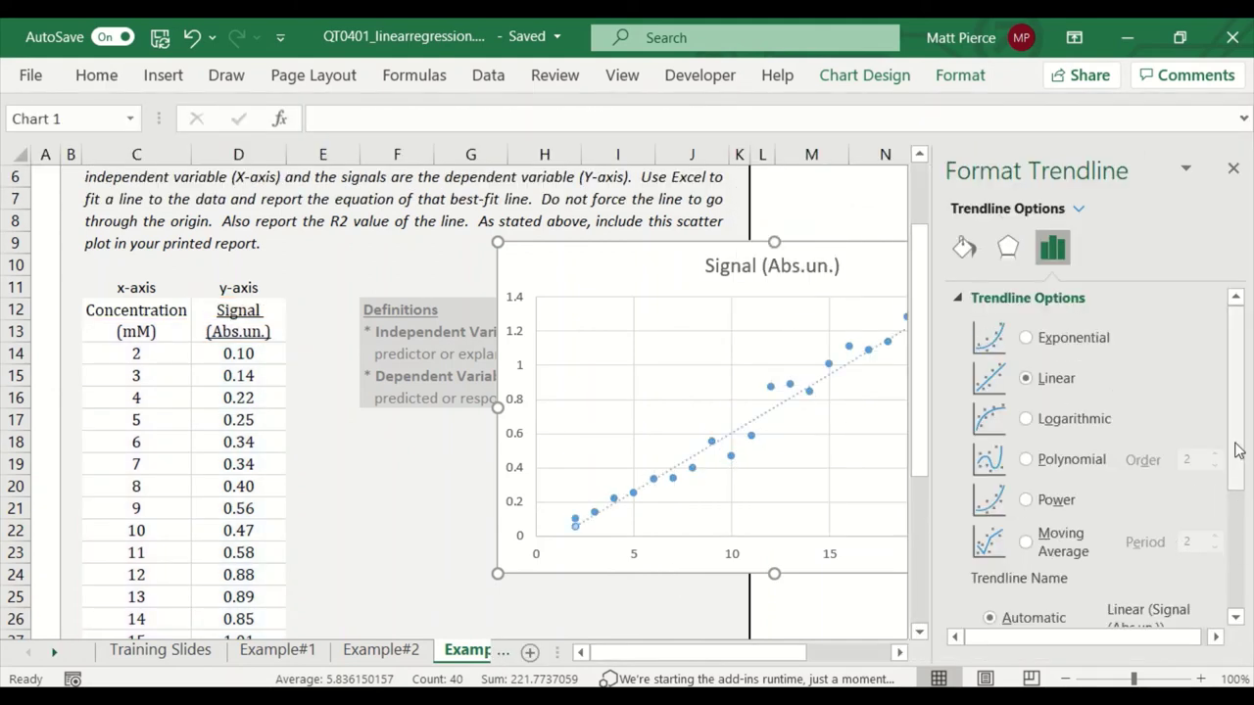
scroll(1236, 448, down, 5)
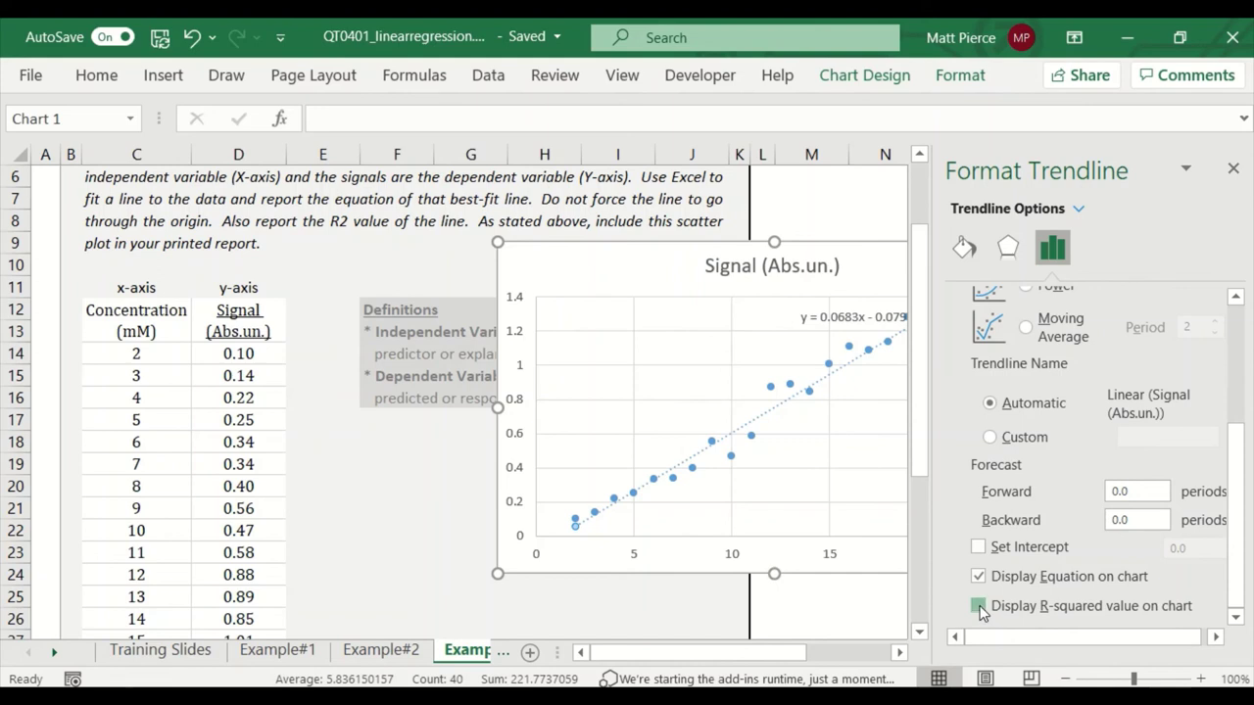
click(980, 606)
click(1231, 171)
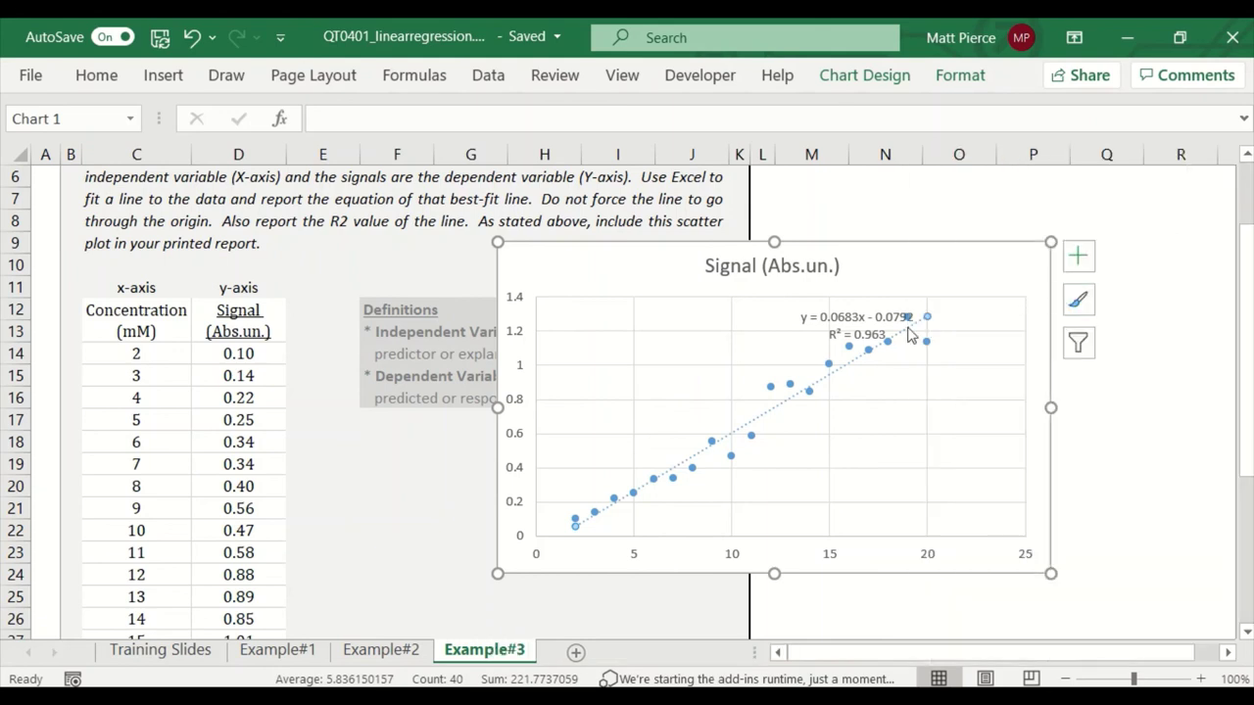
click(853, 319)
drag(848, 307, 650, 306)
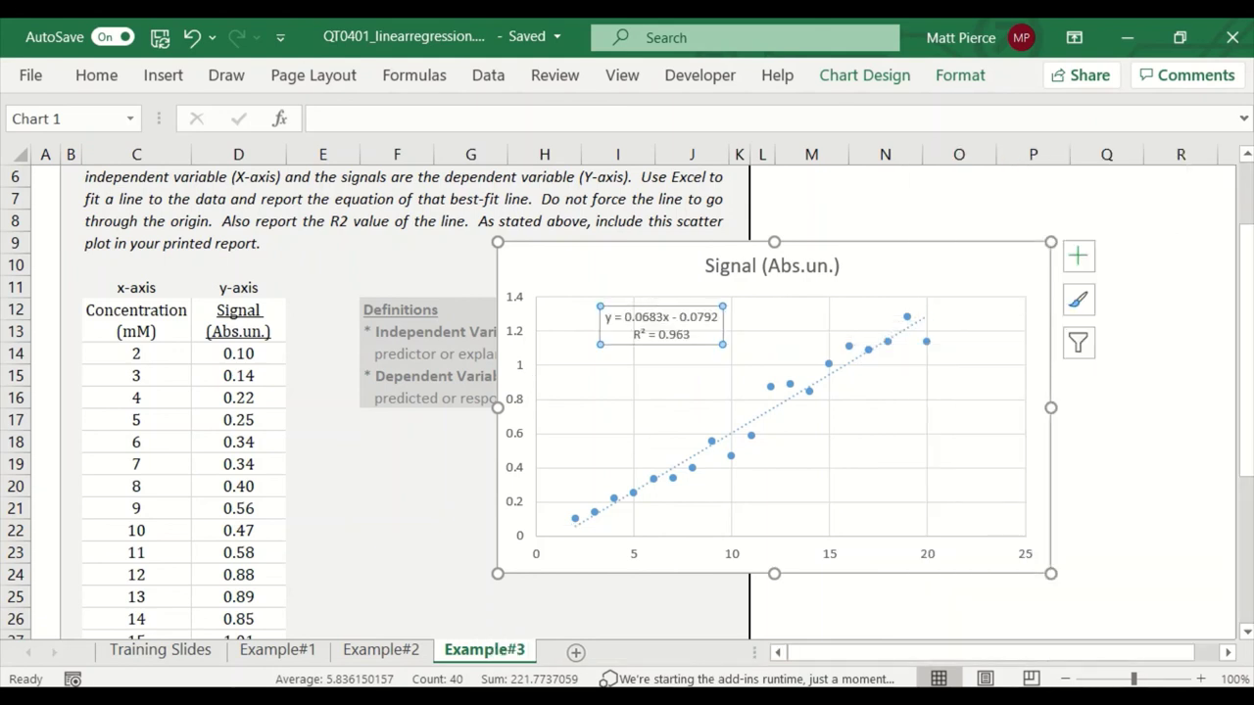
Make the trendline equation and R² label bold and one font size larger.
key(Escape)
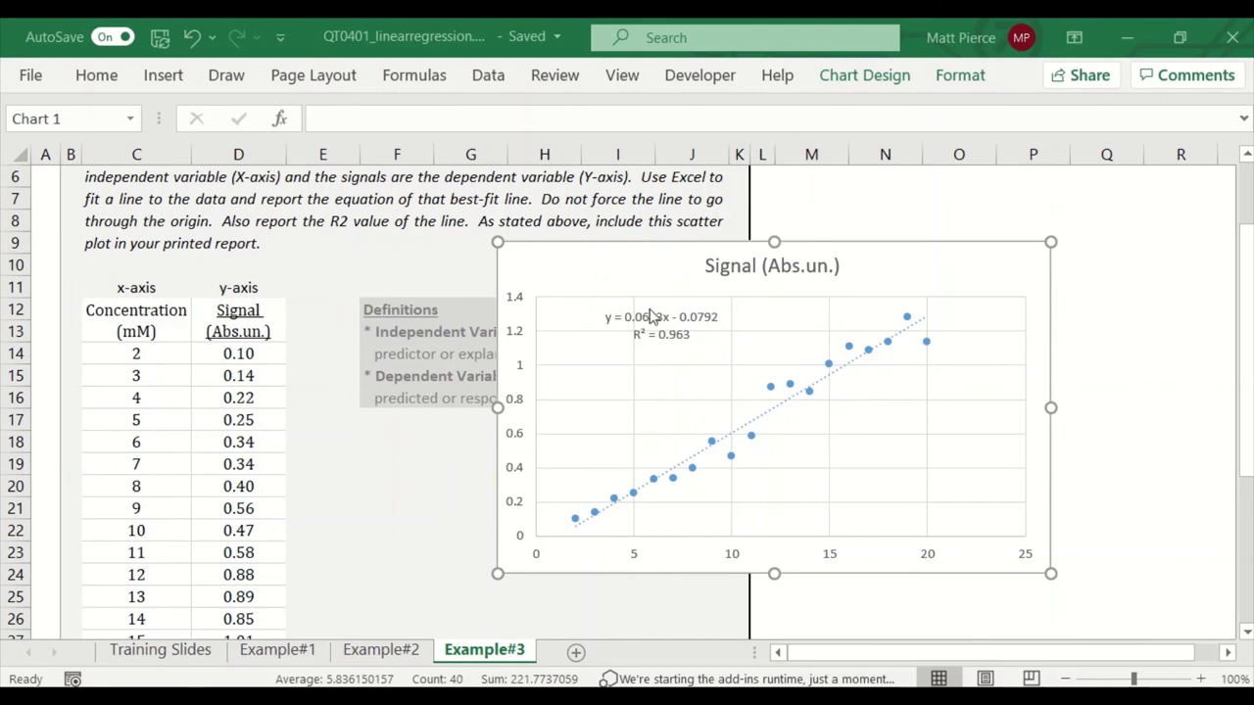
click(679, 321)
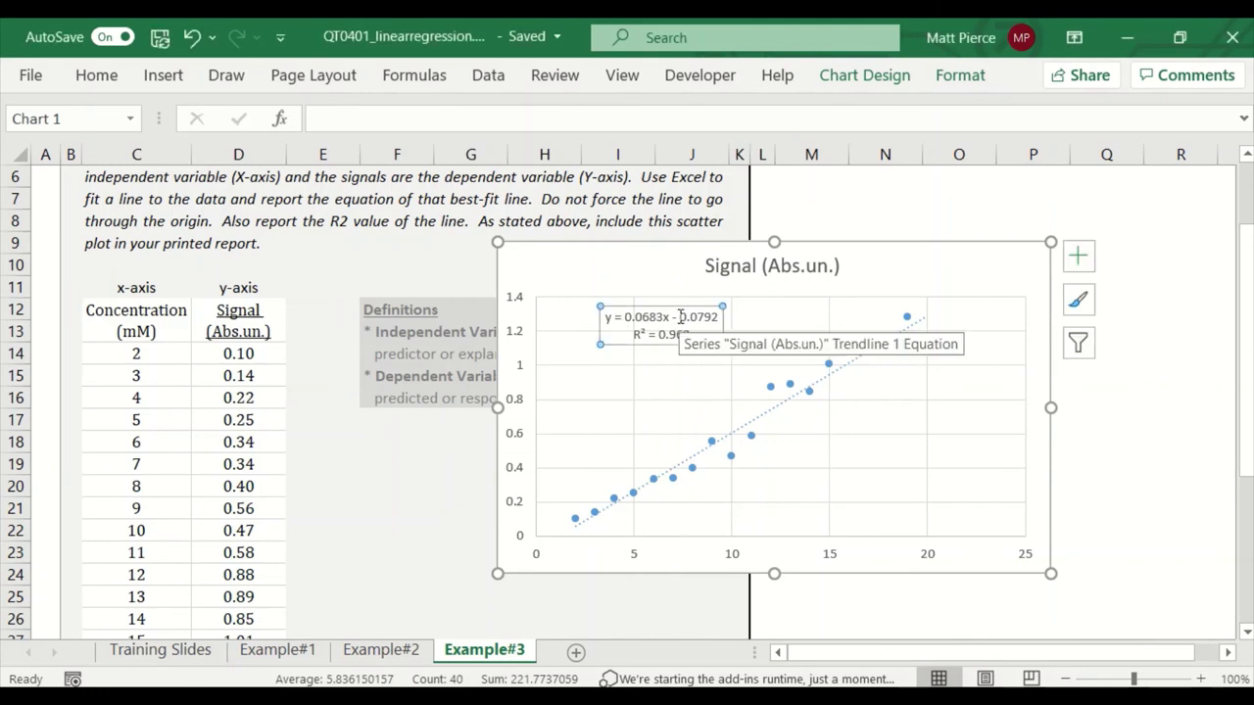
click(98, 78)
click(133, 158)
click(322, 119)
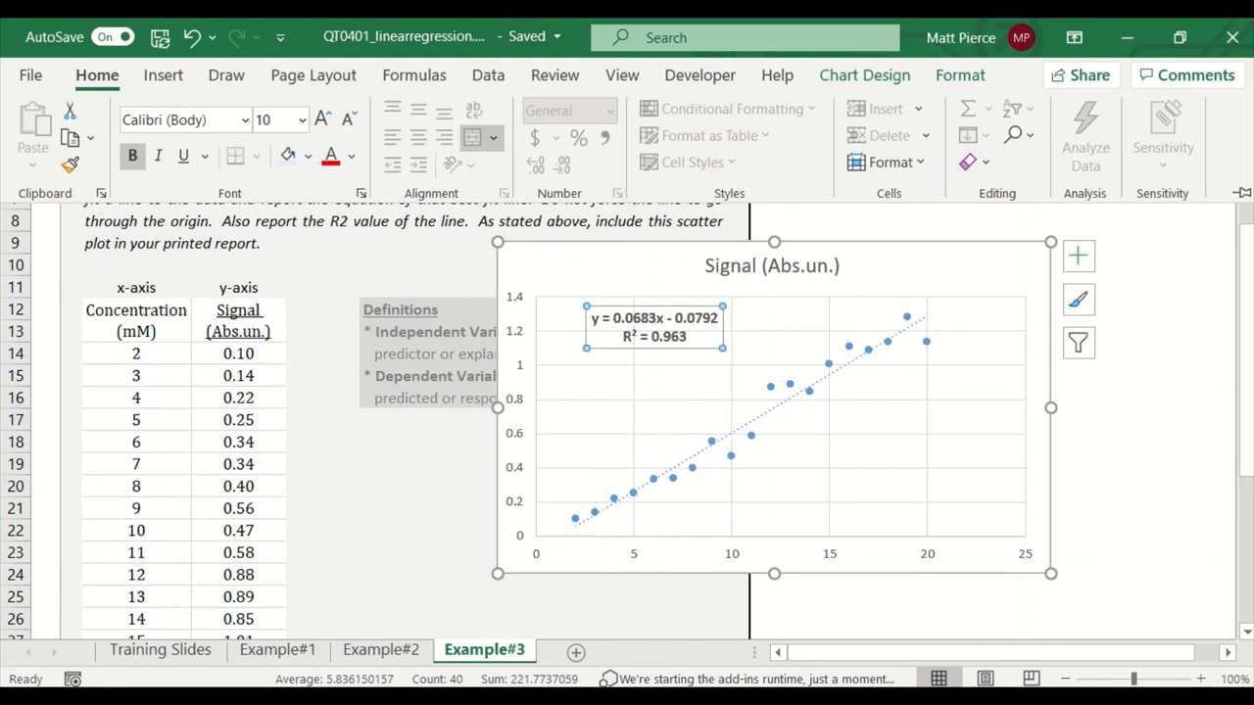
key(Escape)
key(Escape)
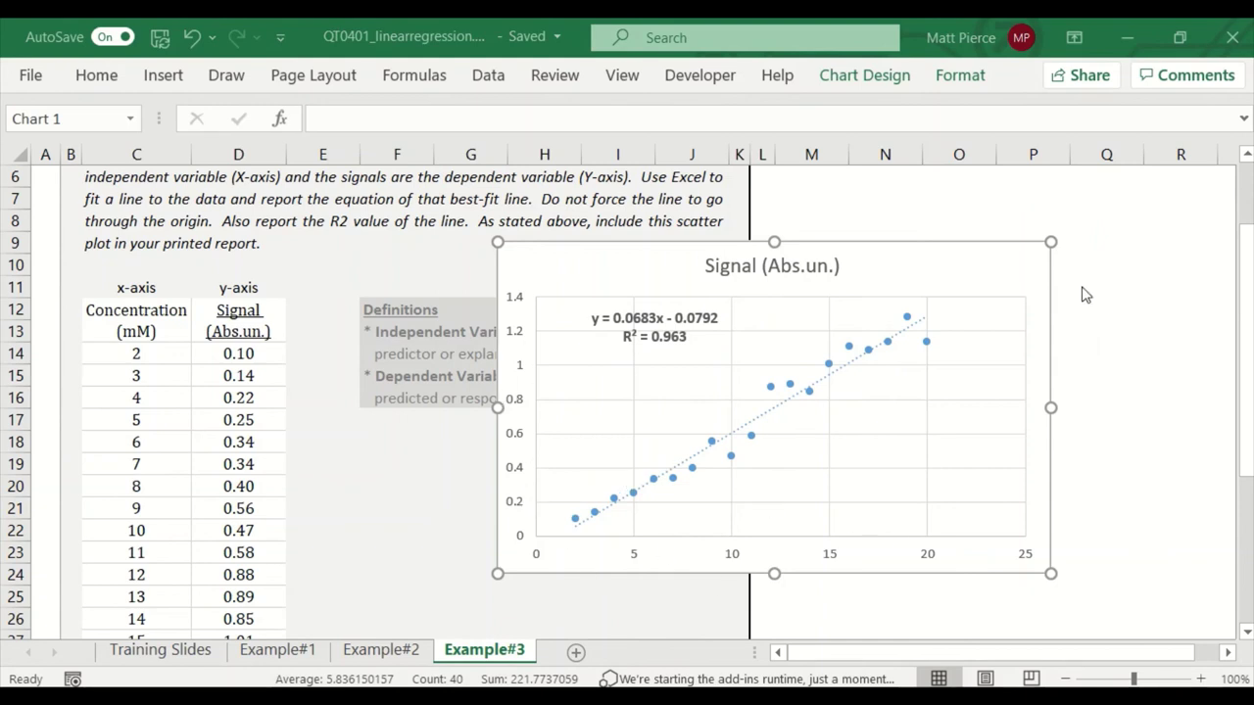
key(Up)
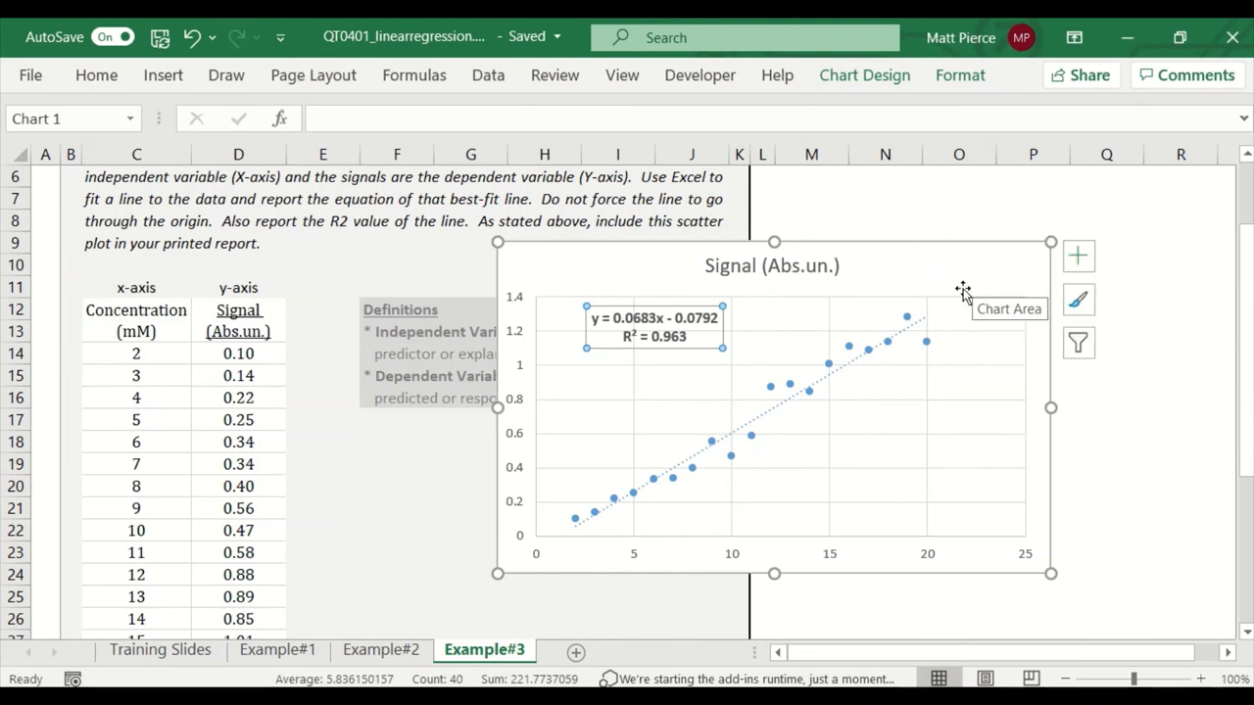
Select the plotted data series and bring up its fill, line and marker settings.
double_click(781, 410)
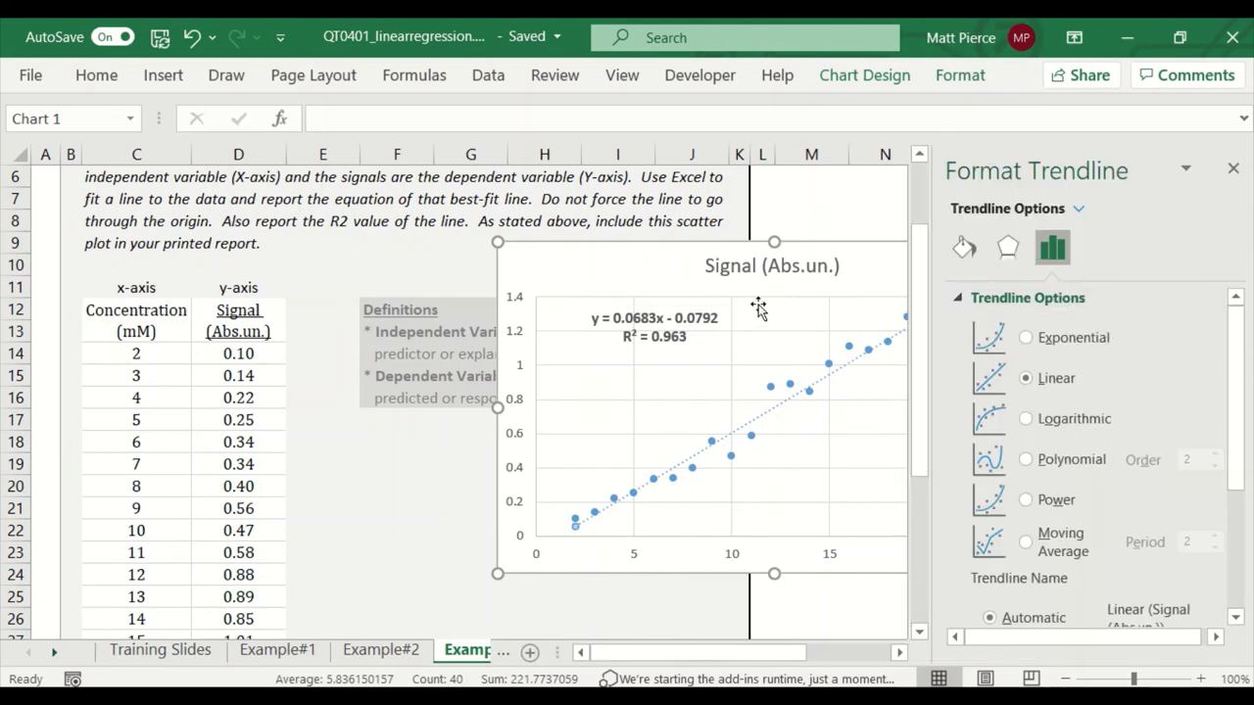
click(739, 557)
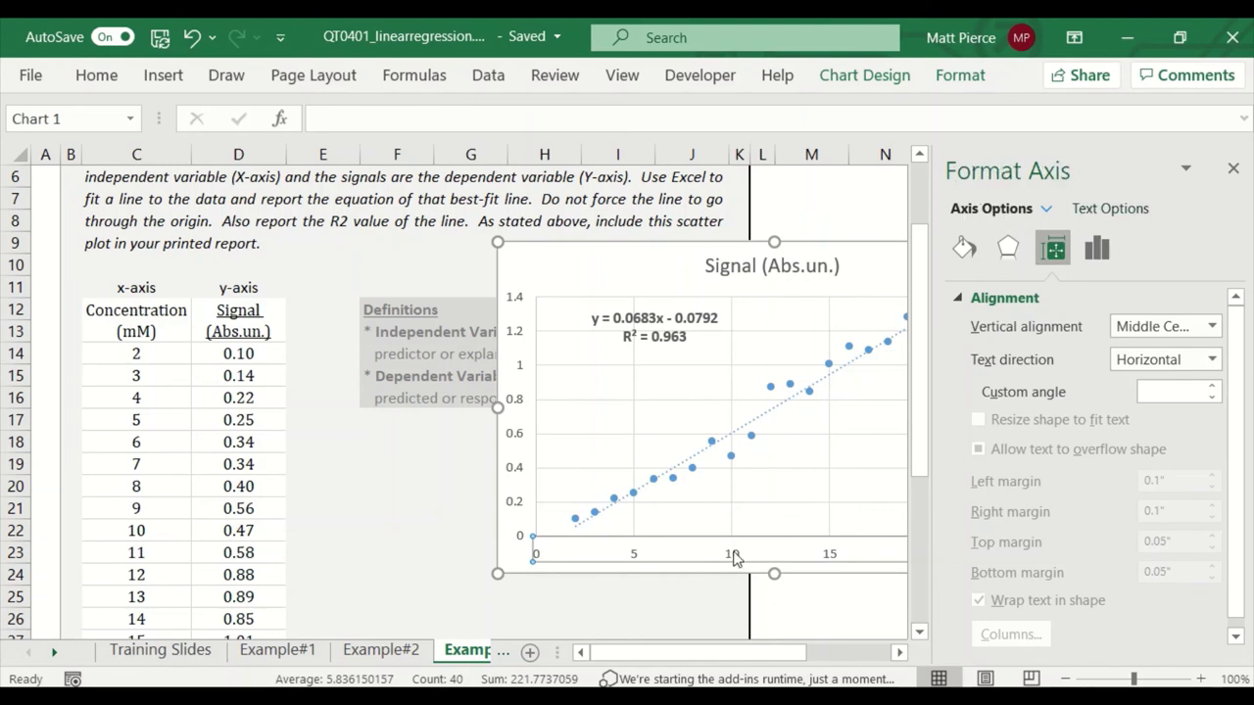
click(771, 412)
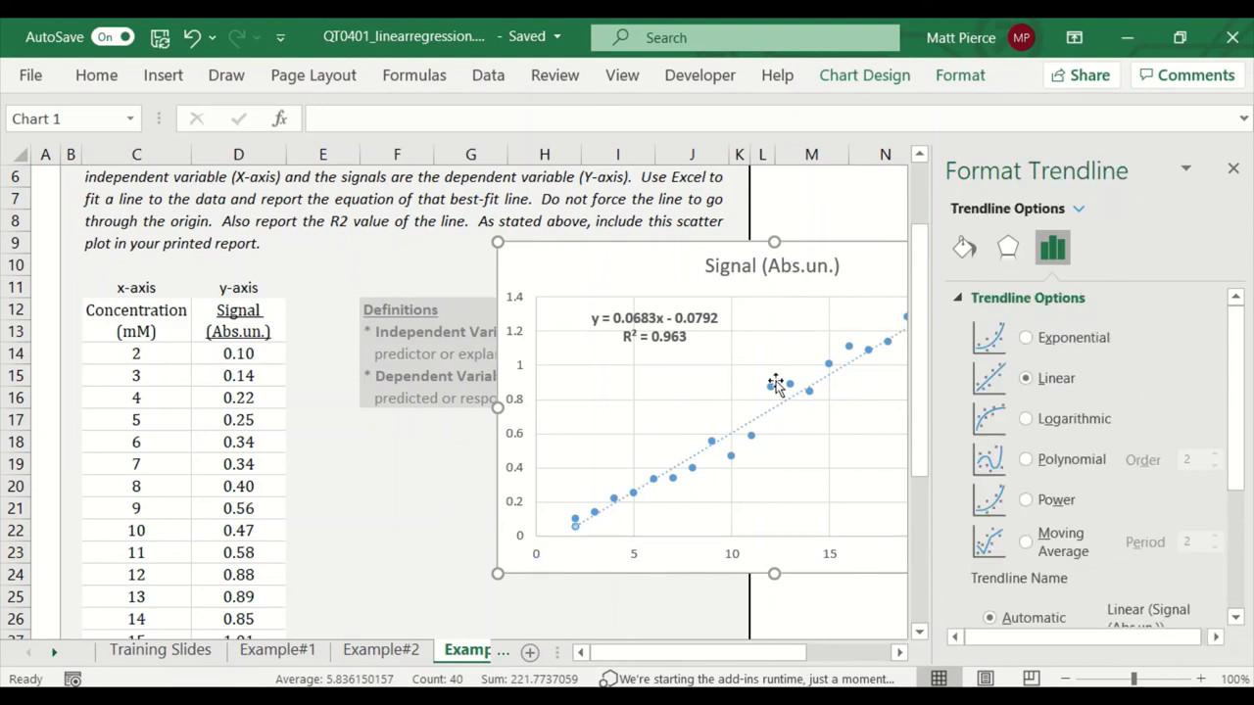
click(774, 384)
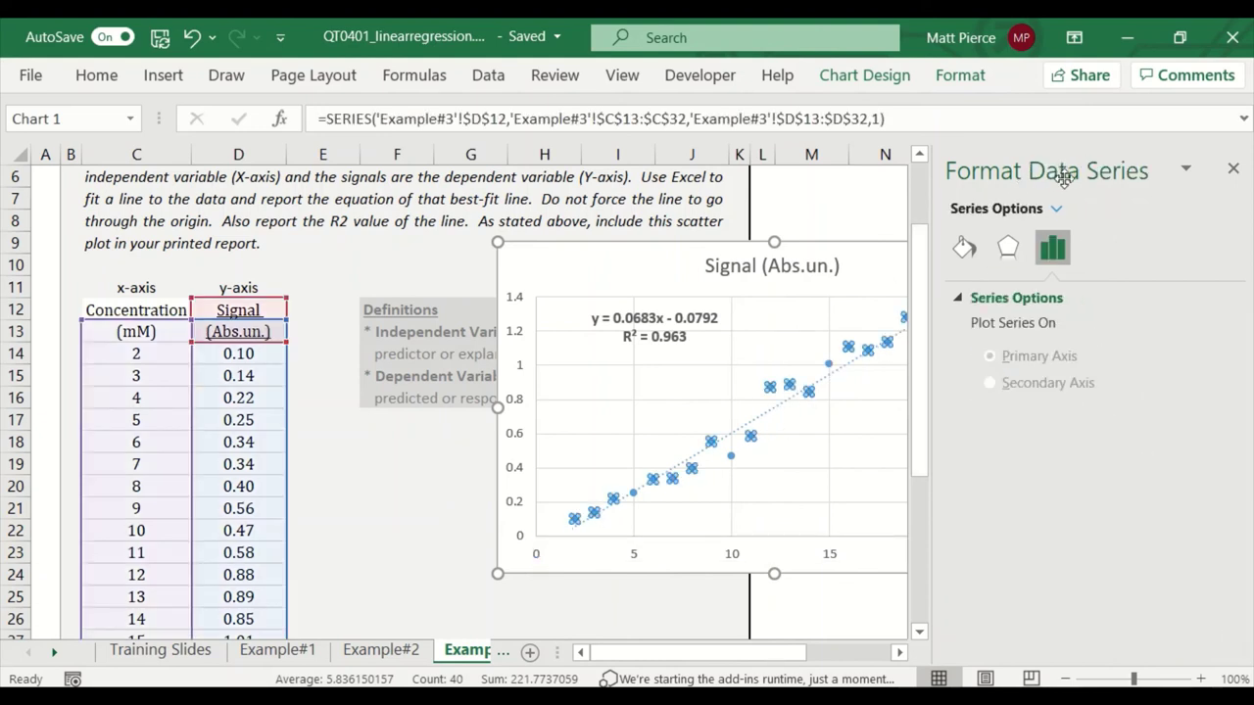
click(964, 248)
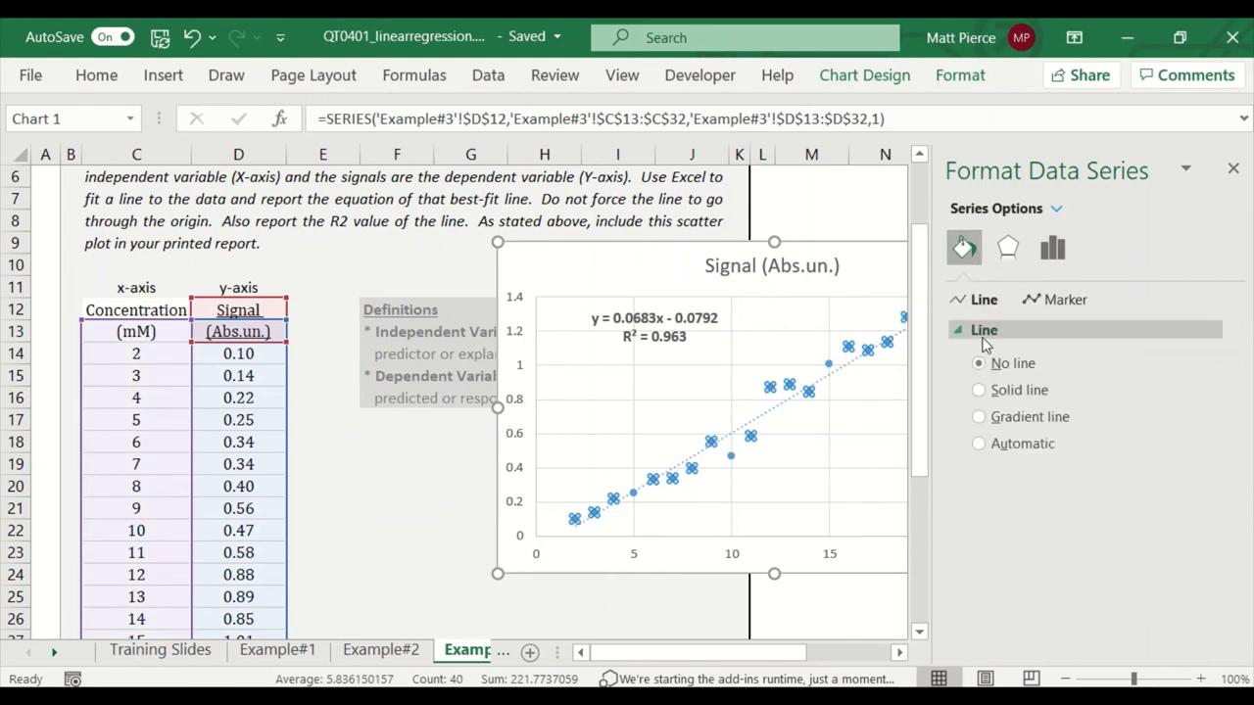
click(1064, 300)
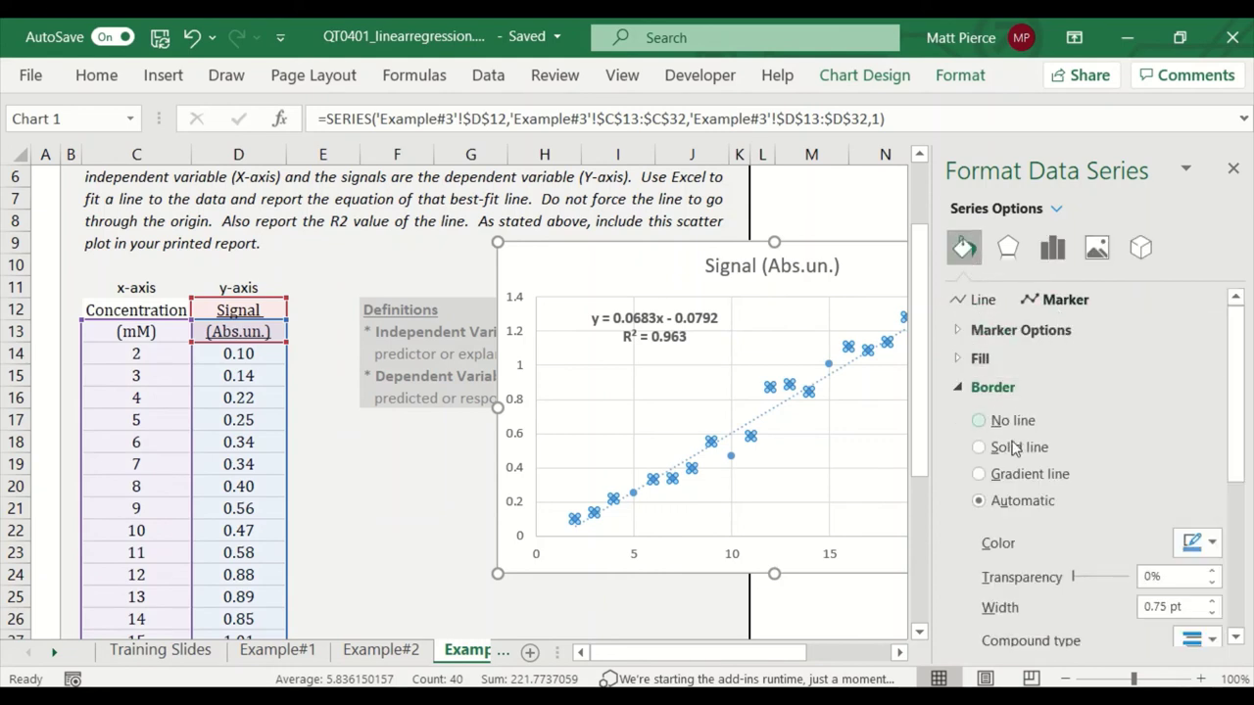
Set the series to no connecting line with green markers, after briefly trying blue.
scroll(1067, 568, down, 2)
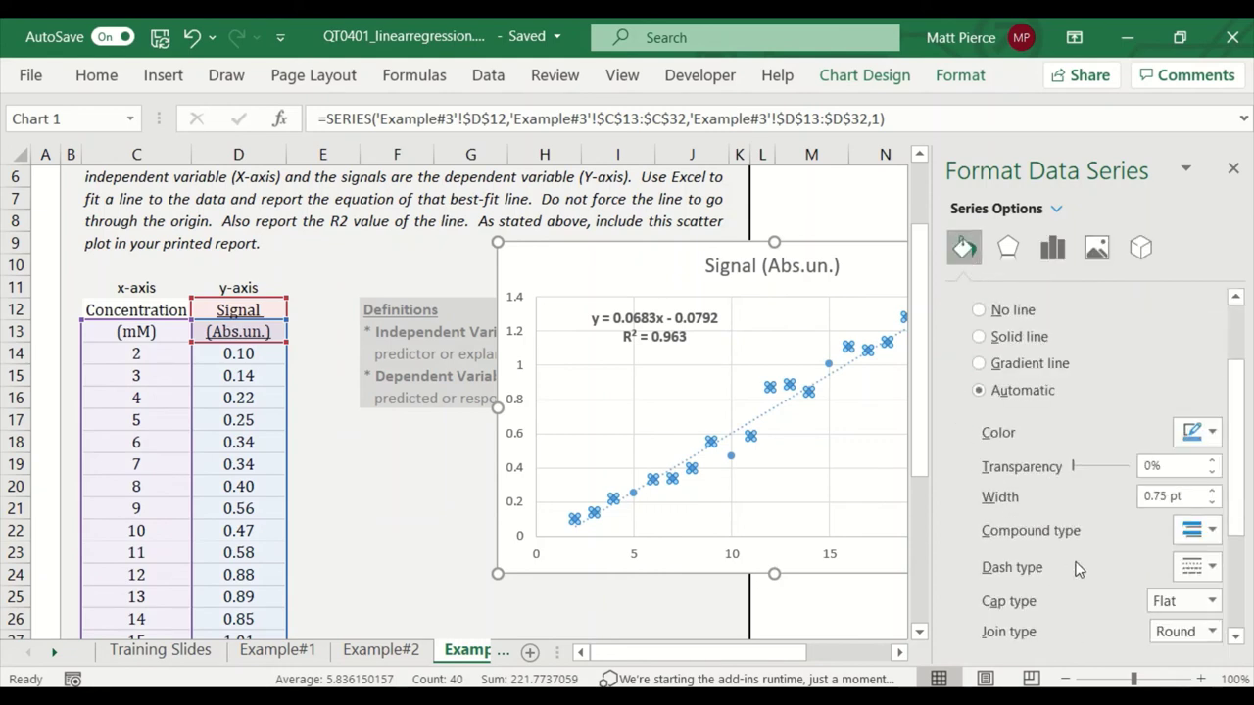
click(1213, 433)
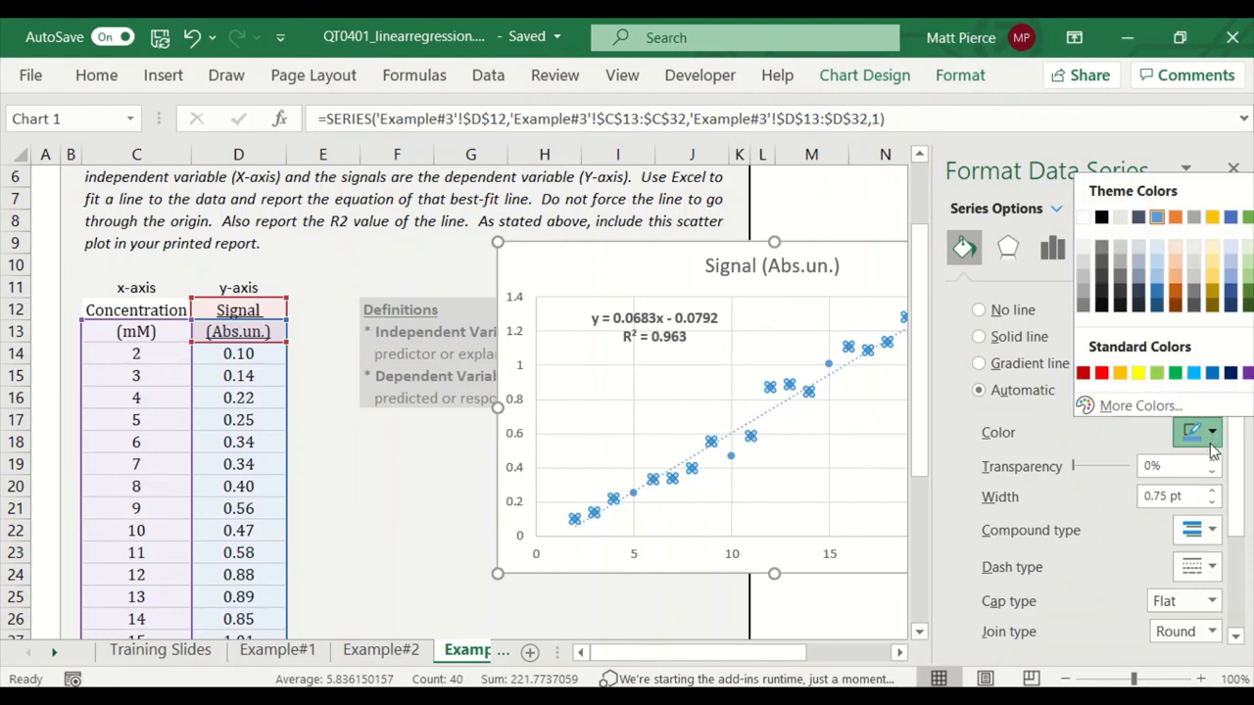
click(1175, 373)
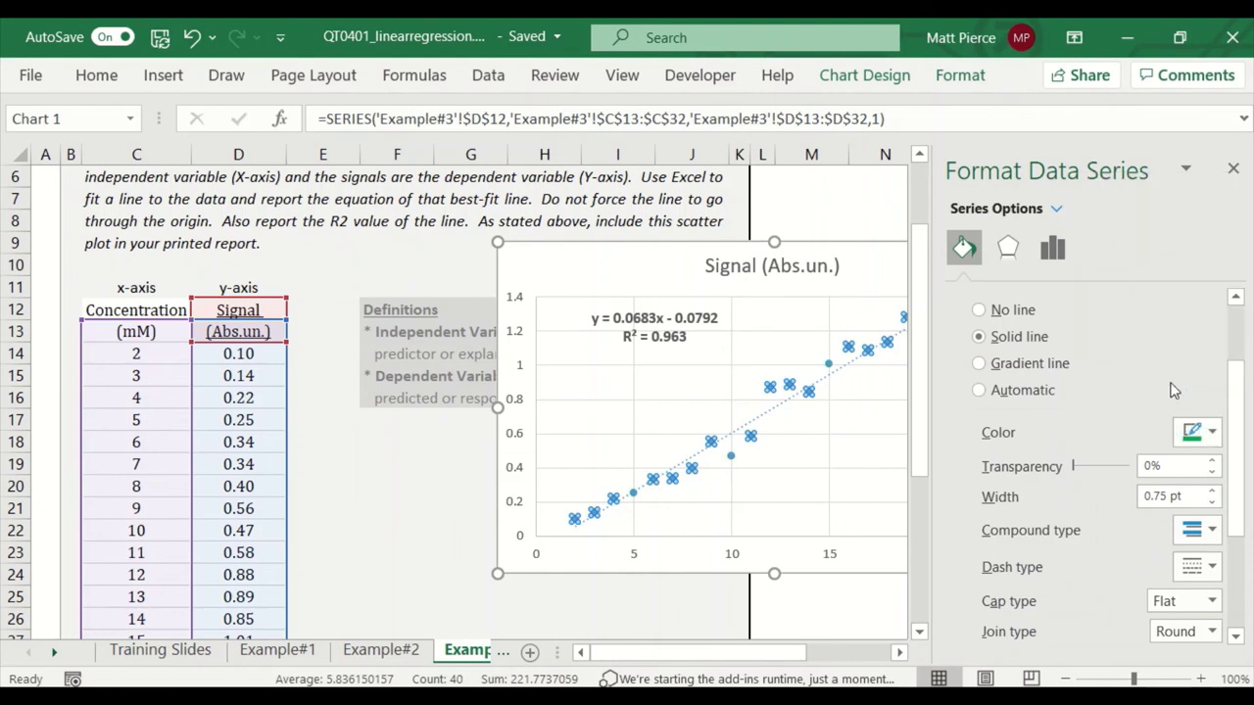
click(1212, 433)
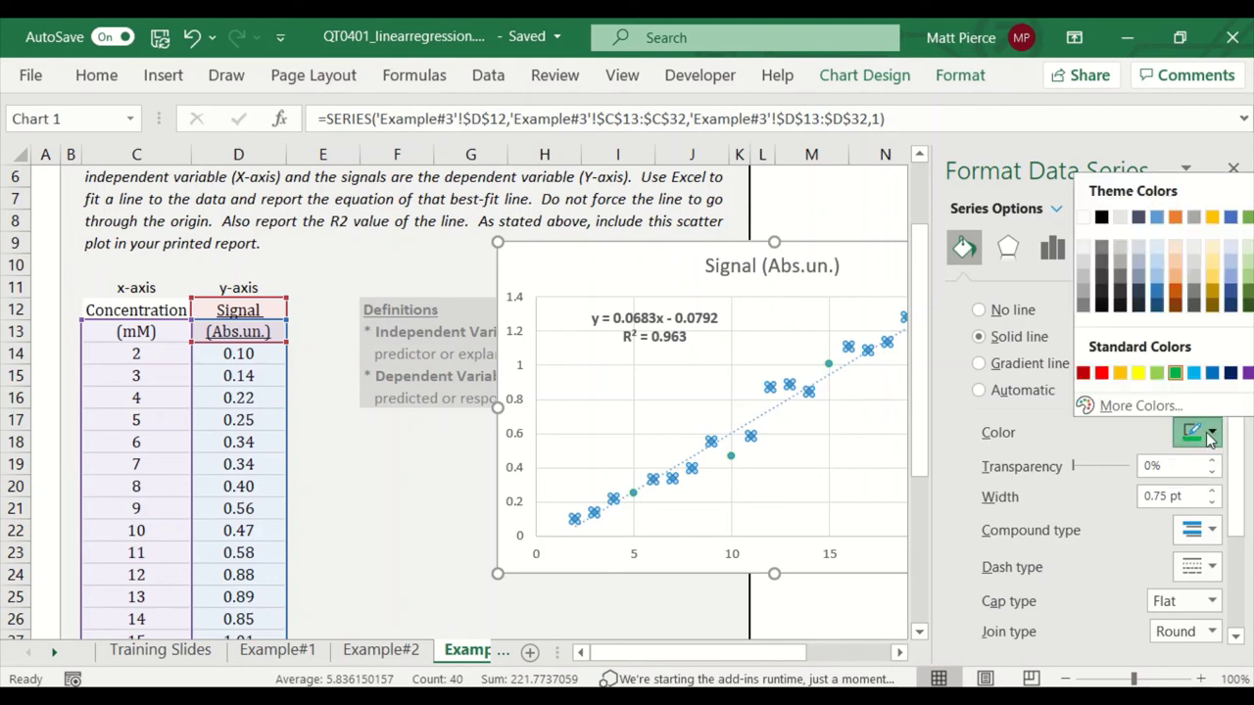
click(1189, 366)
click(1209, 434)
click(1174, 376)
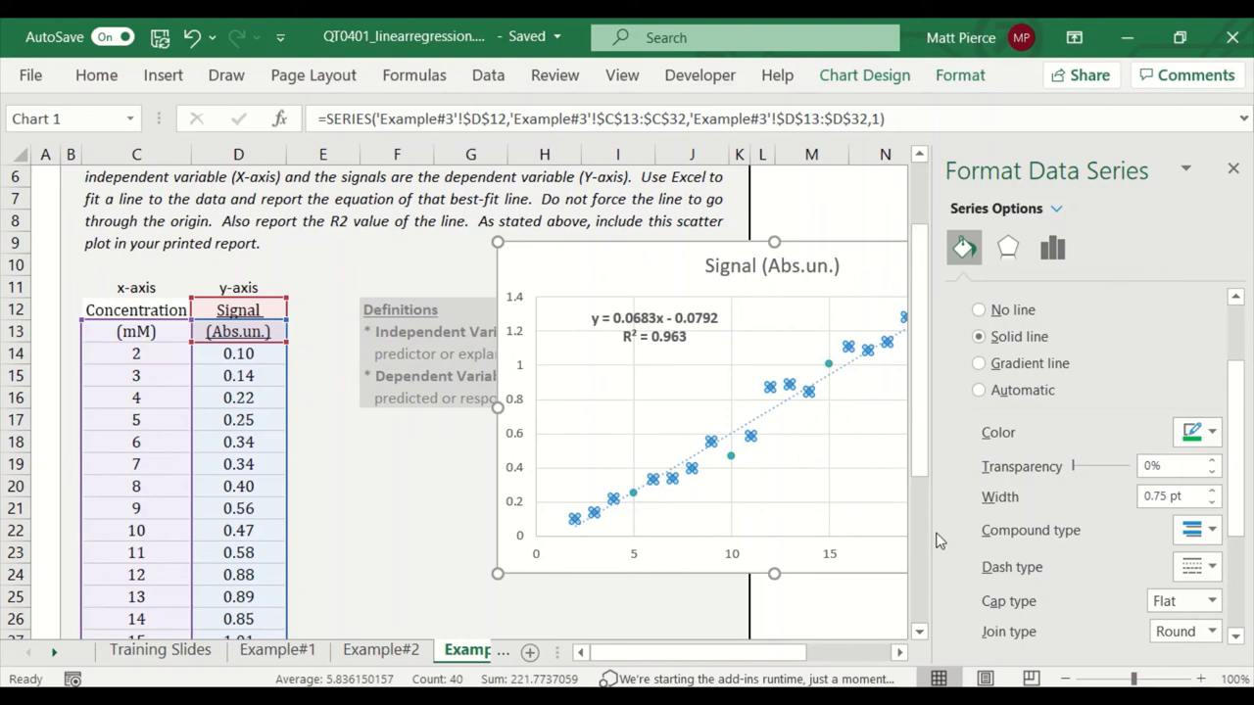
Select the horizontal axis and show its Axis Options scale settings.
click(807, 489)
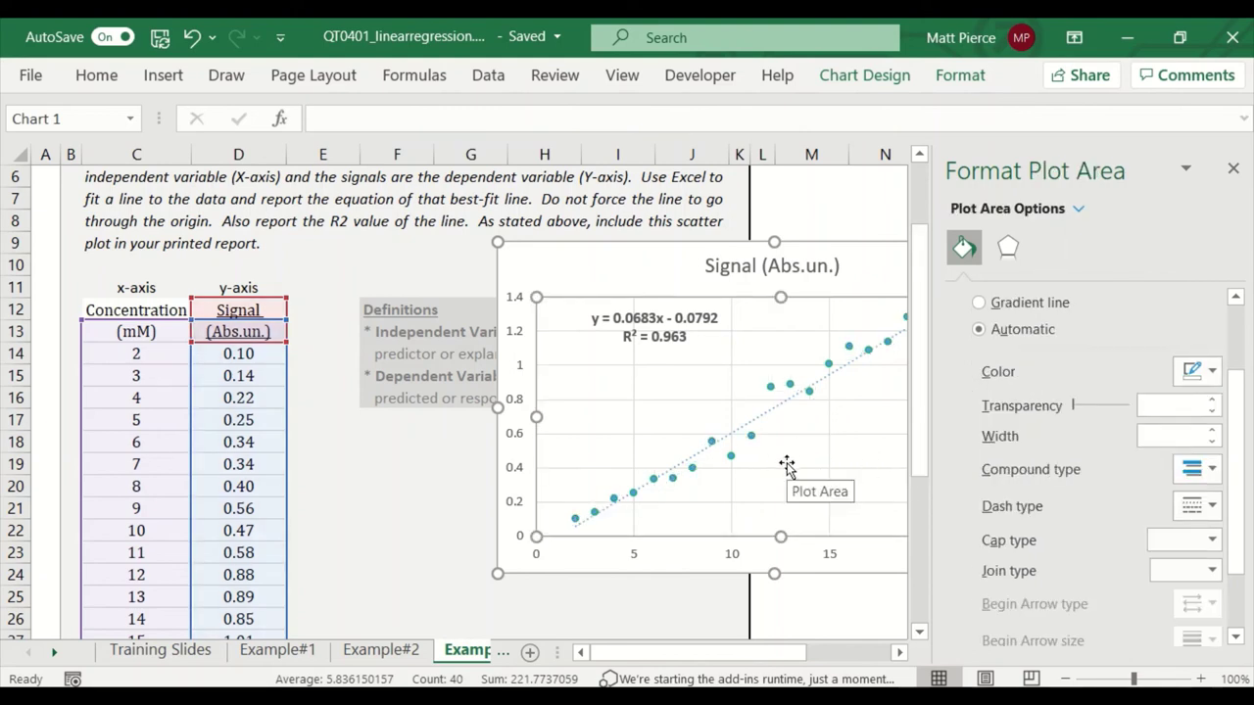
click(771, 388)
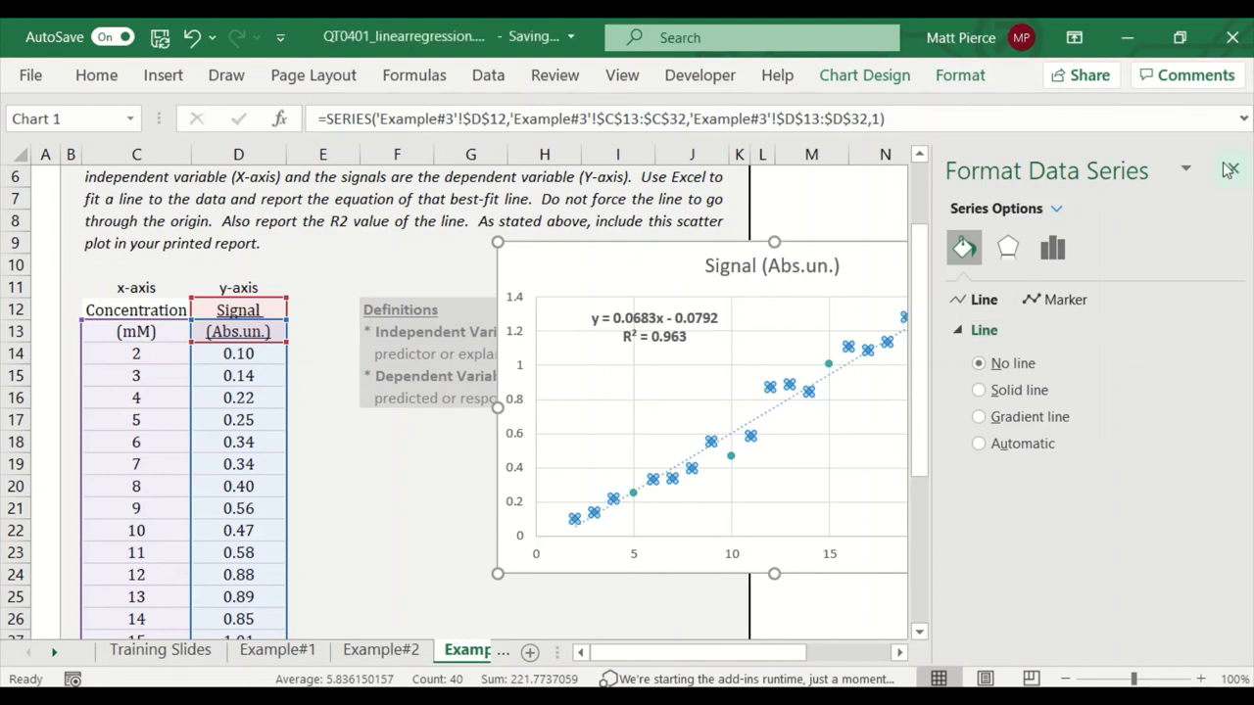
click(735, 557)
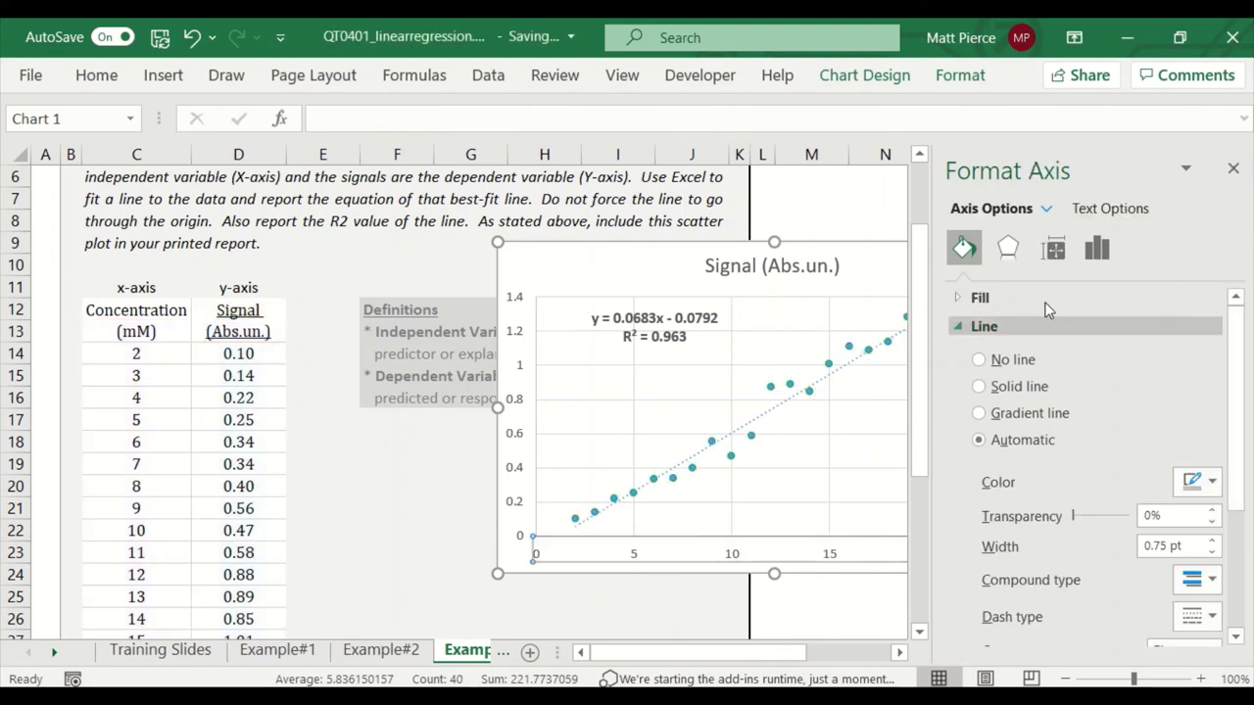
click(1097, 251)
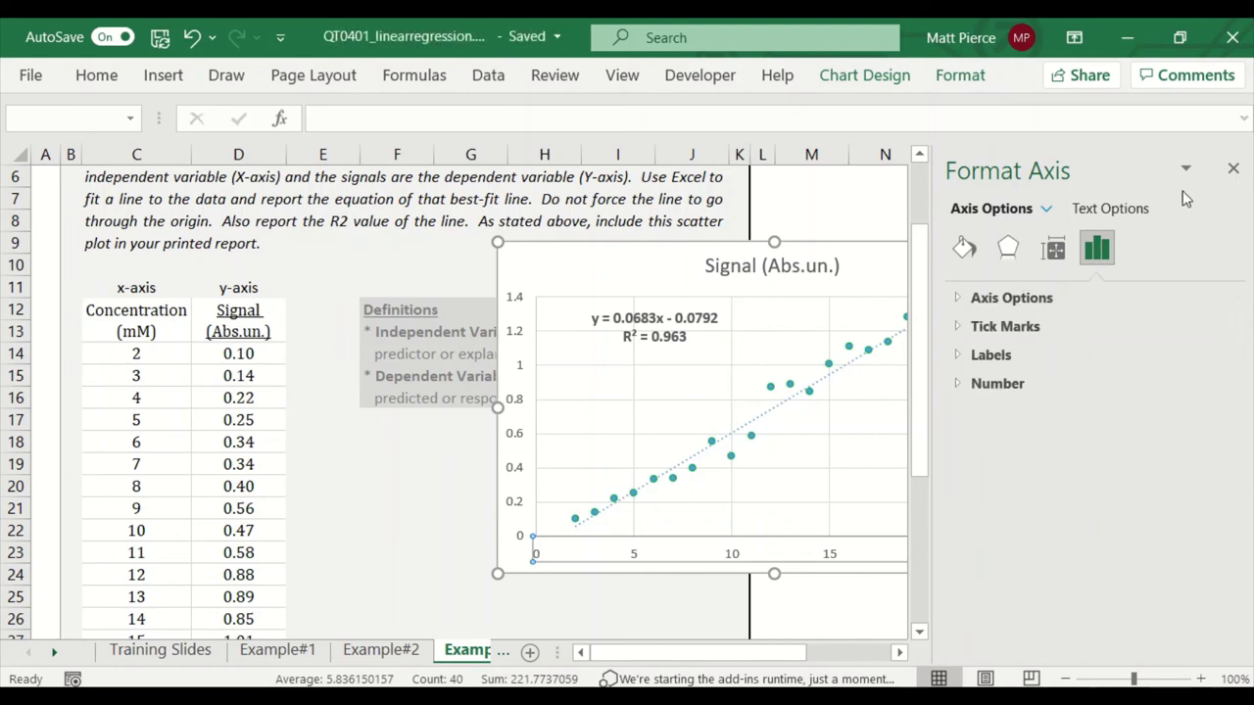
Add axis titles to the chart and title the vertical axis 'Signal (Abs un)'.
click(1234, 168)
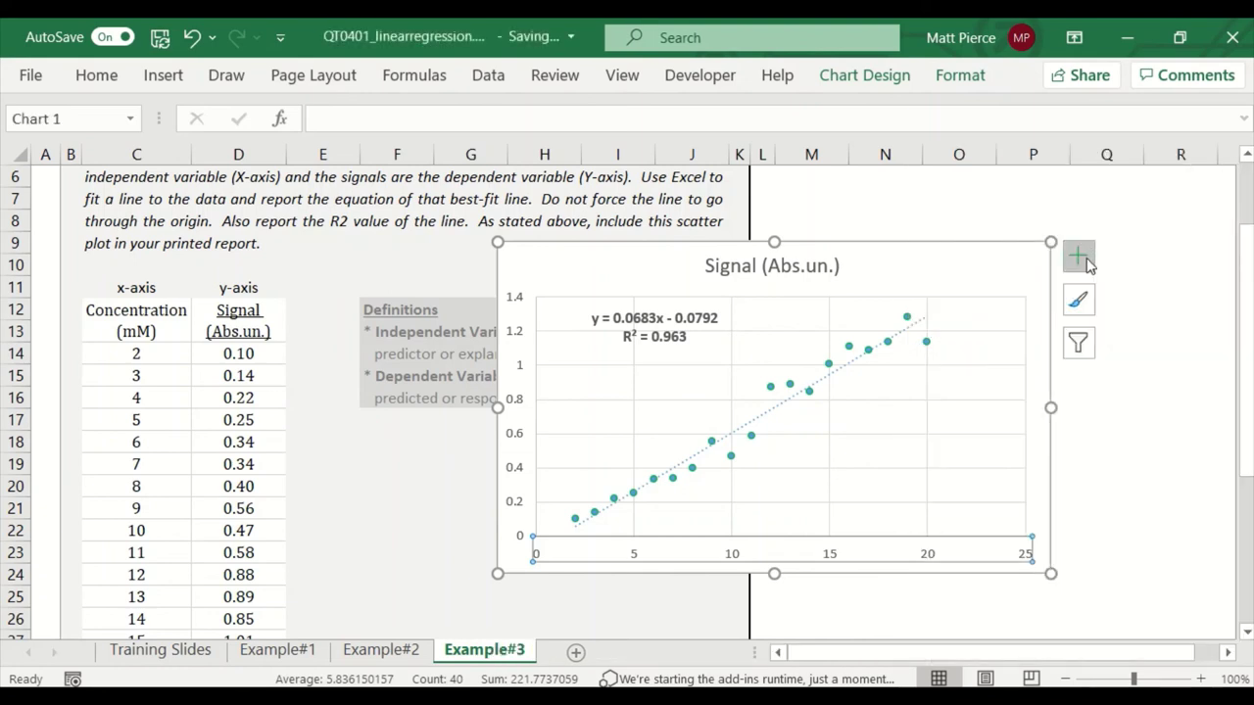
click(1079, 257)
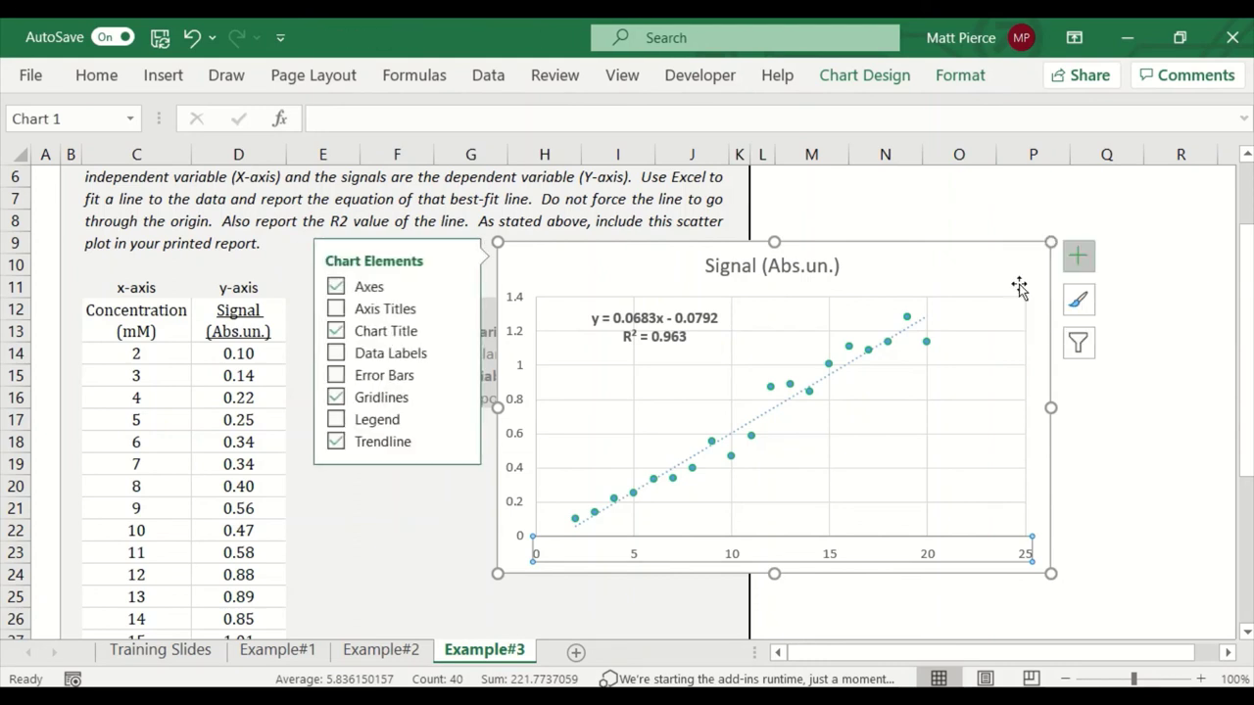
click(336, 308)
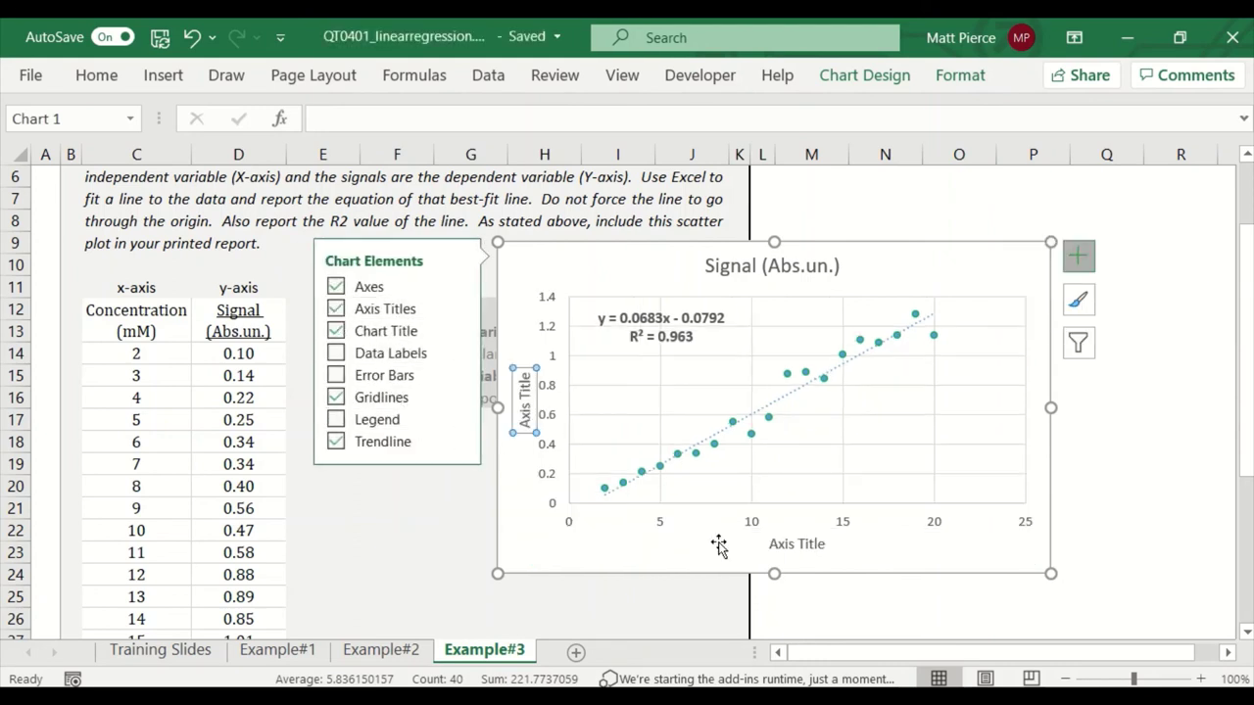
triple_click(525, 416)
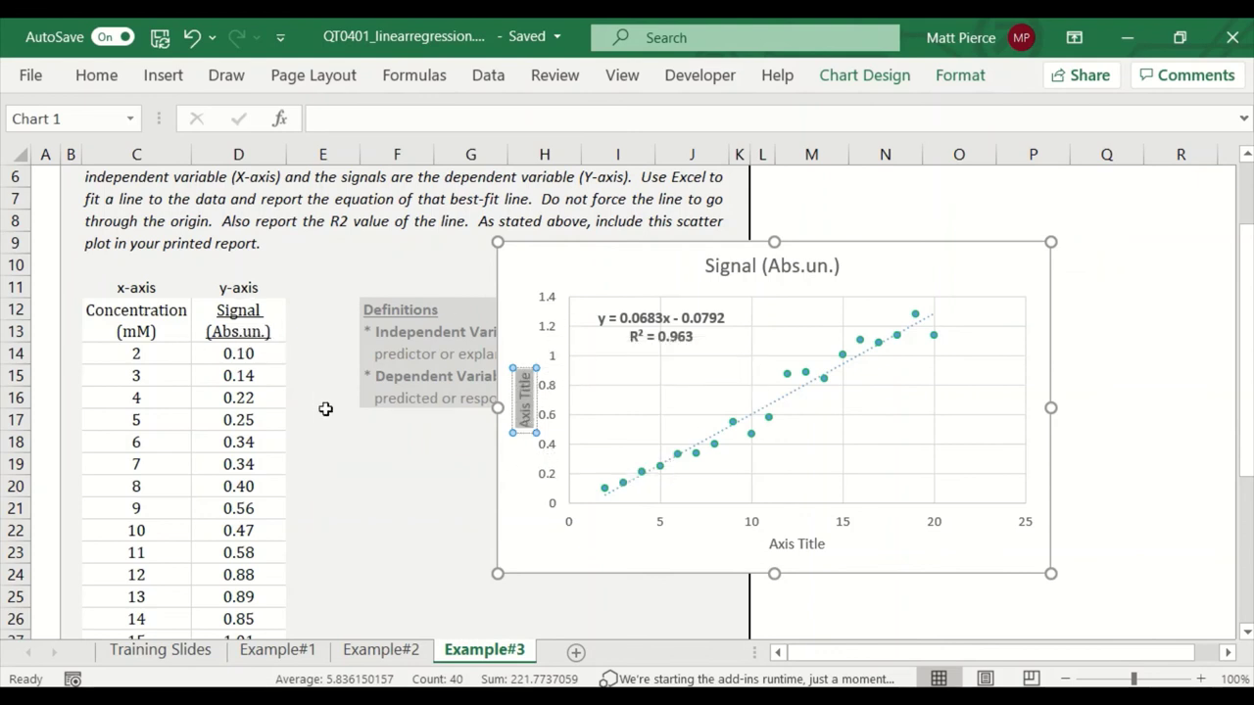
text(Si)
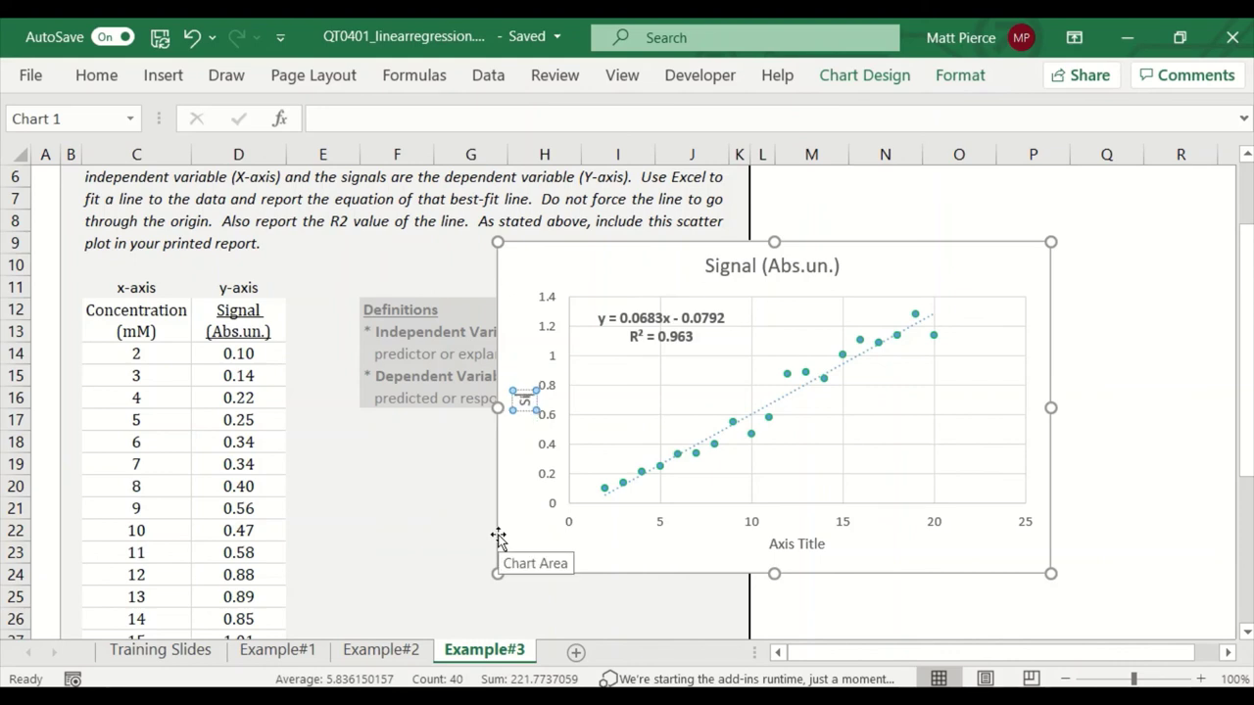
text(gnal (Abs.un)
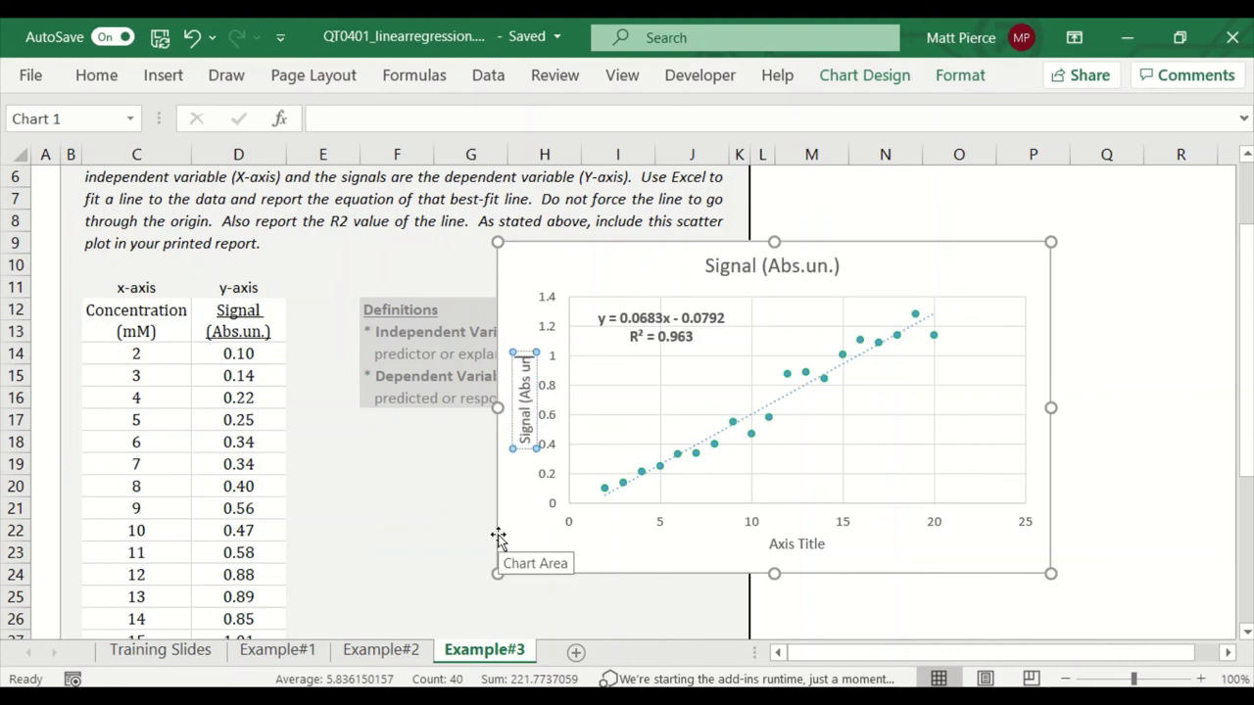
key(BackSpace)
key(BackSpace)
key(BackSpace)
text(un)
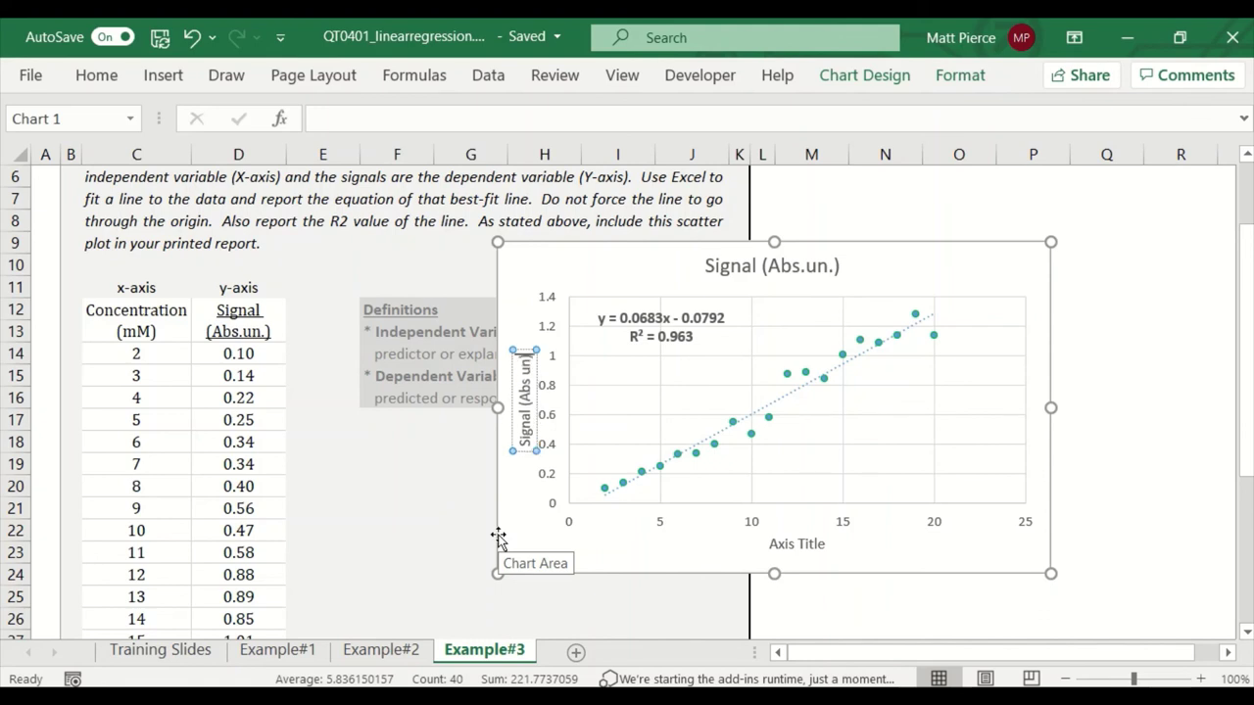
Replace the horizontal axis placeholder title with 'Concentration (mM)'.
double_click(789, 546)
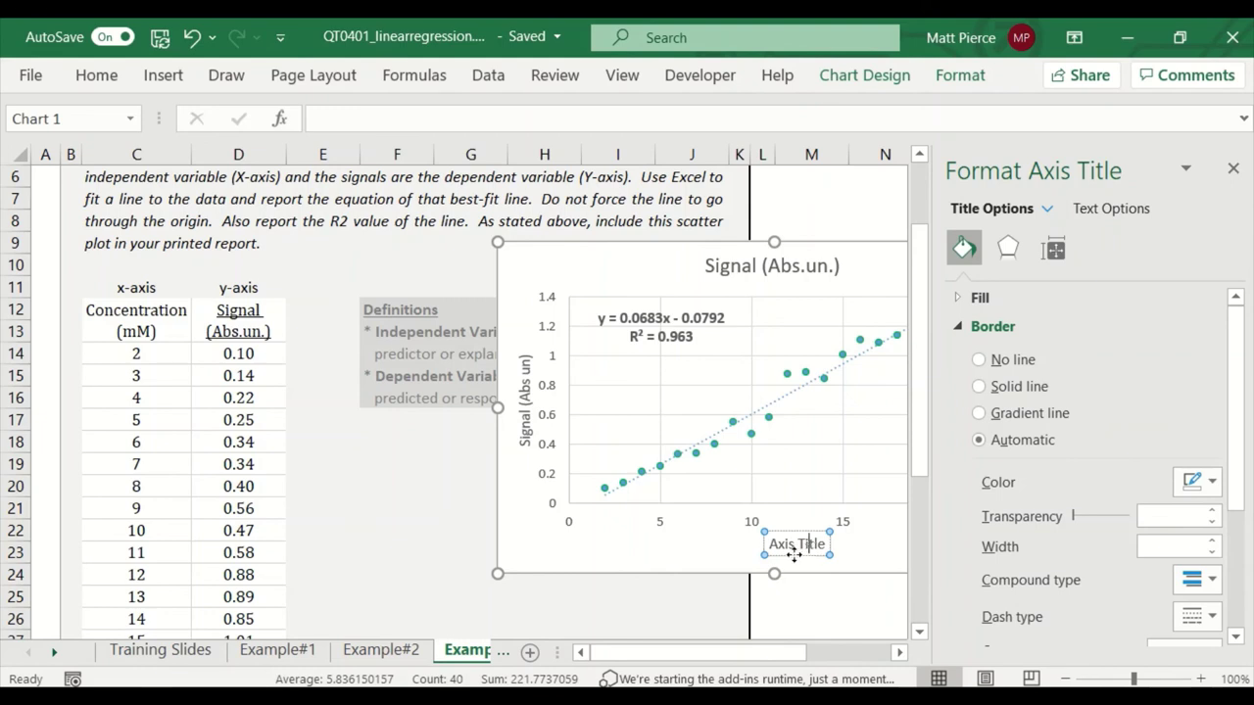
key(ctrl+a)
key(BackSpace)
text(Concentrat)
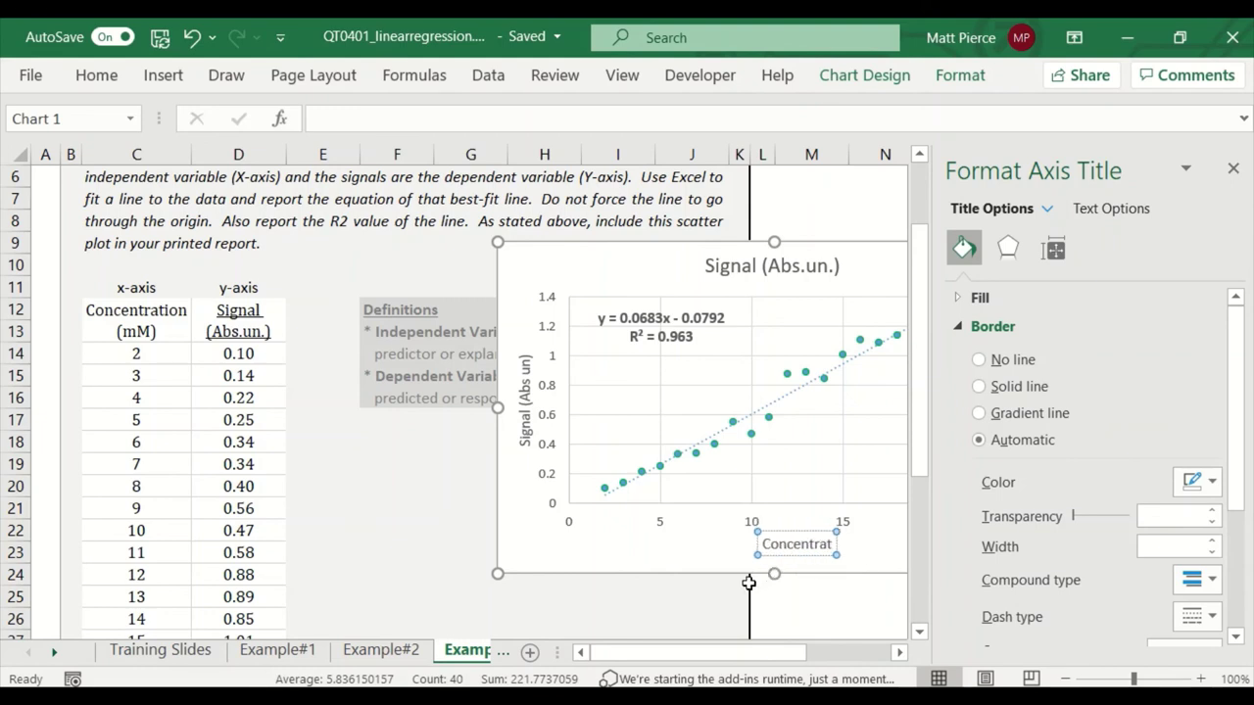
text(ion ()
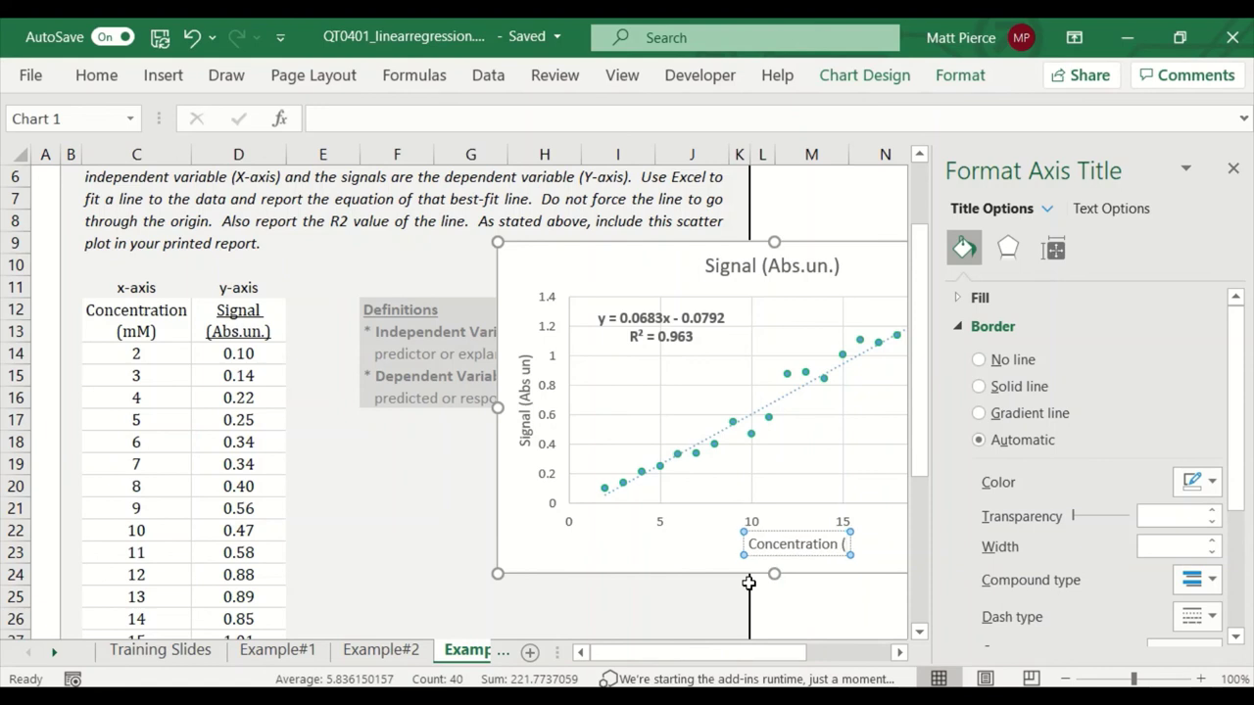
text(mM))
Close the formatting pane and move the chart up and right beside the Definitions box.
click(674, 562)
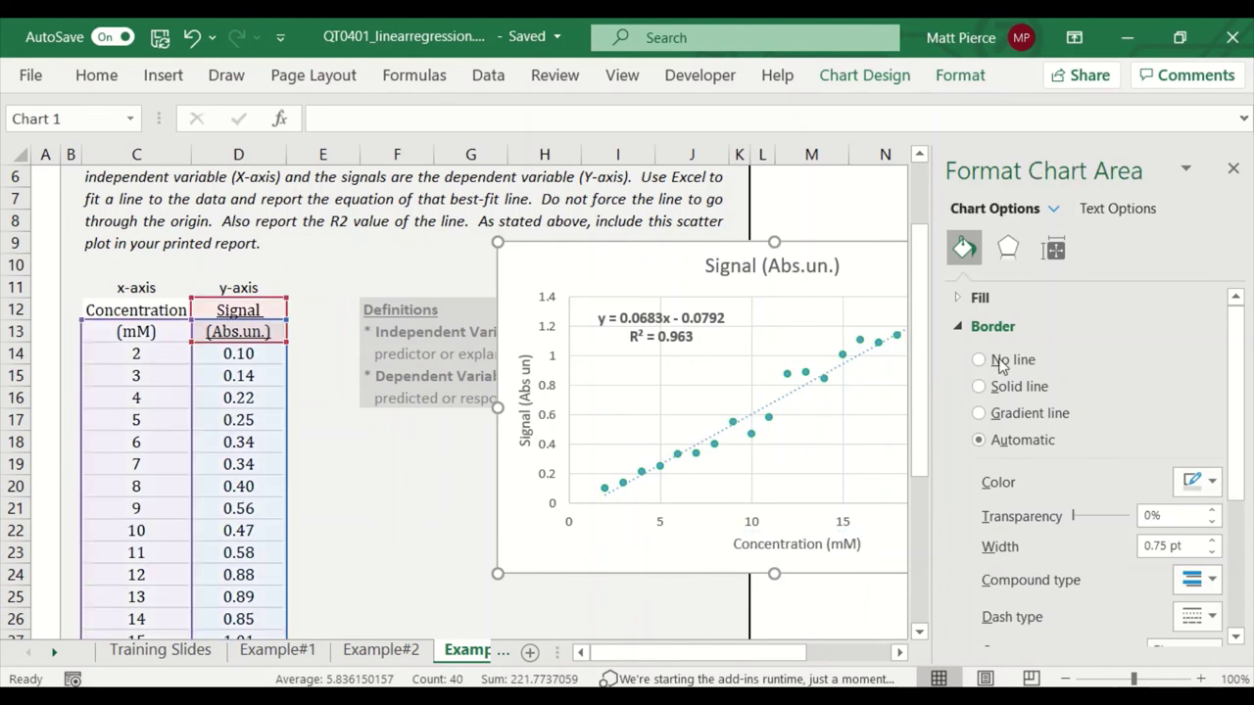
click(1233, 169)
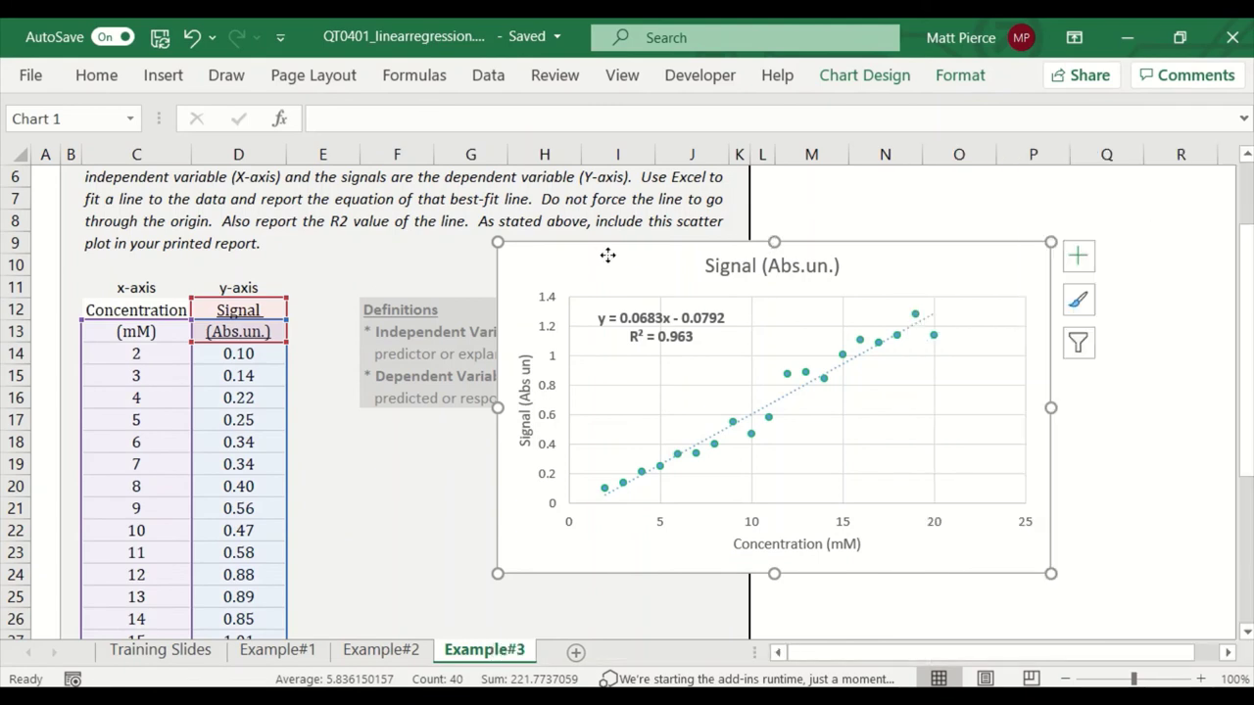
drag(604, 254, 890, 204)
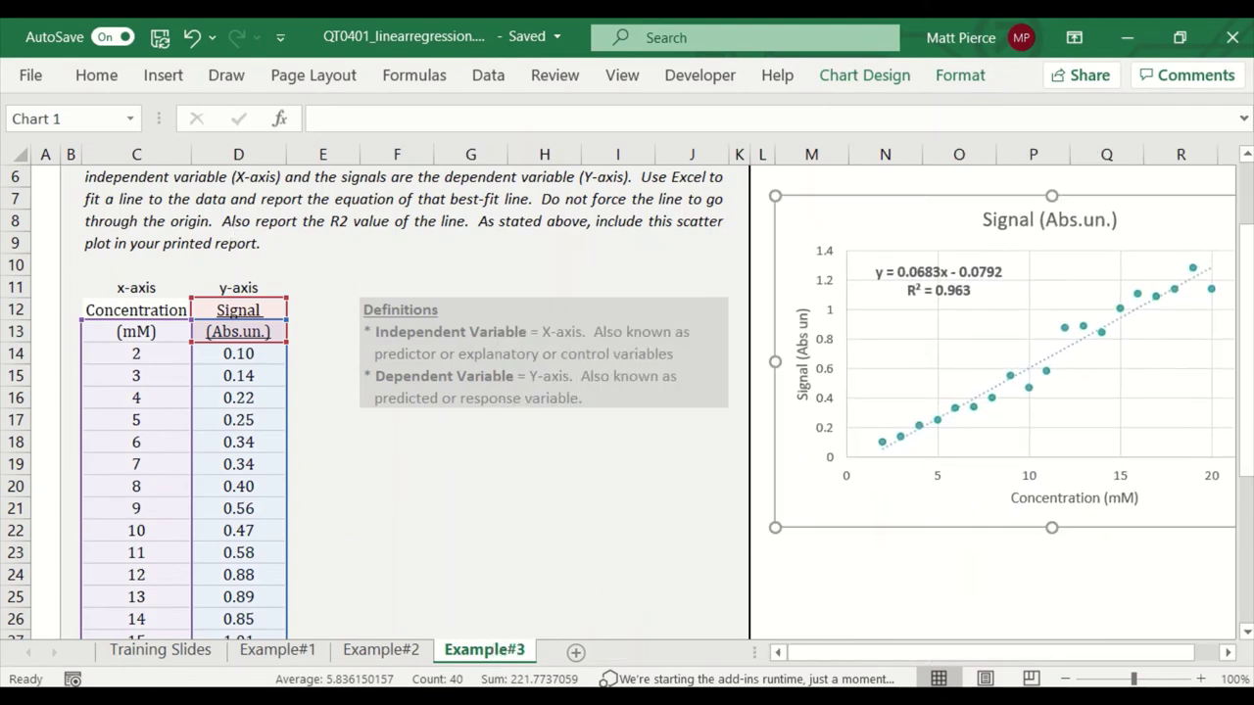
scroll(626, 392, right, 3)
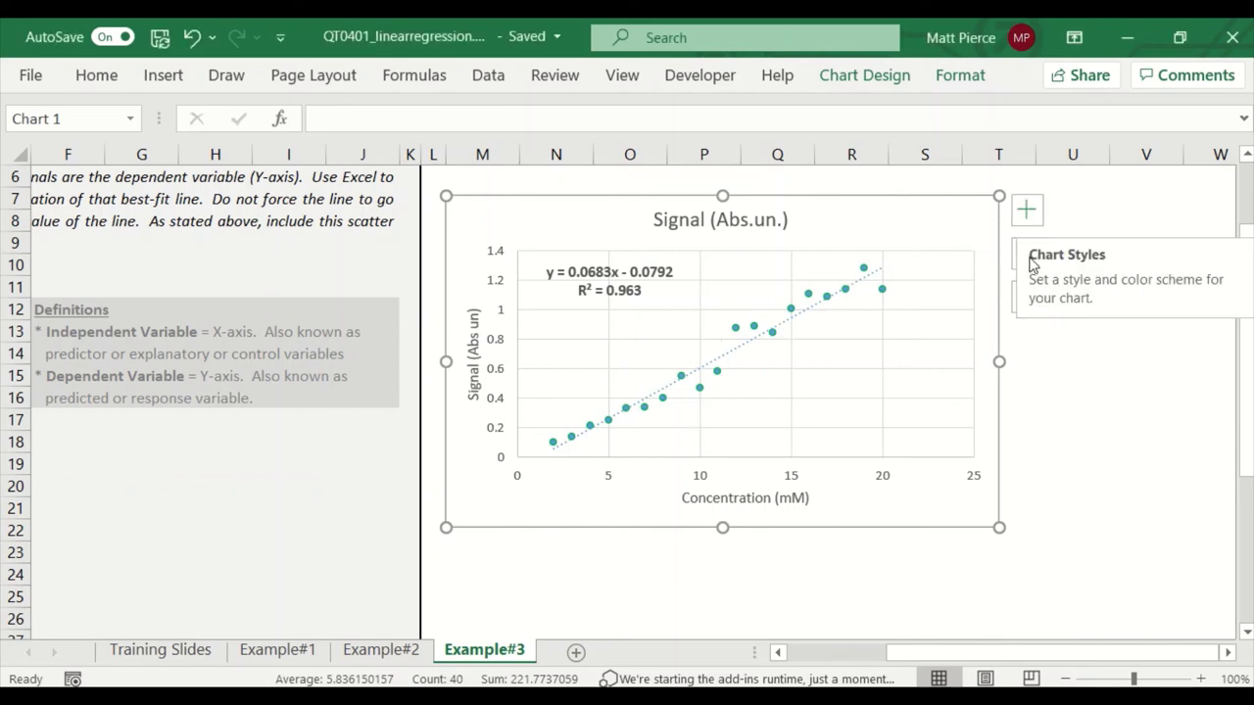
click(1028, 257)
click(1028, 257)
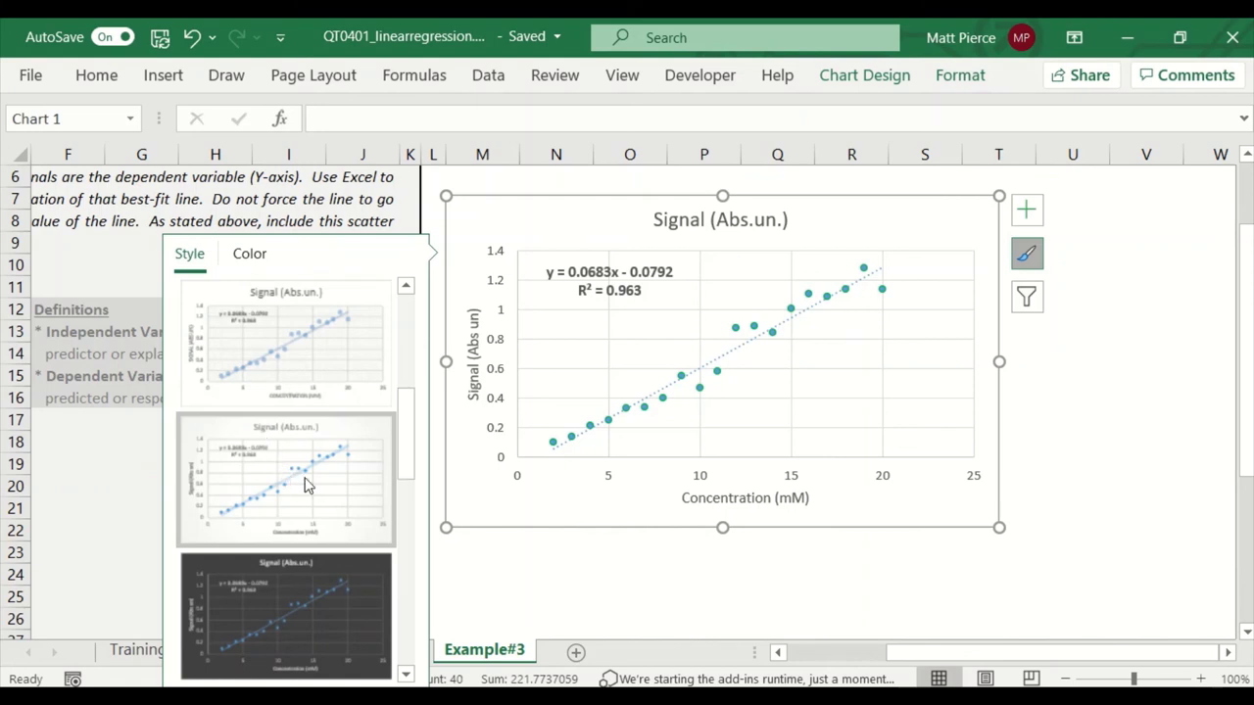
click(409, 431)
drag(409, 431, 368, 507)
scroll(368, 507, up, 2)
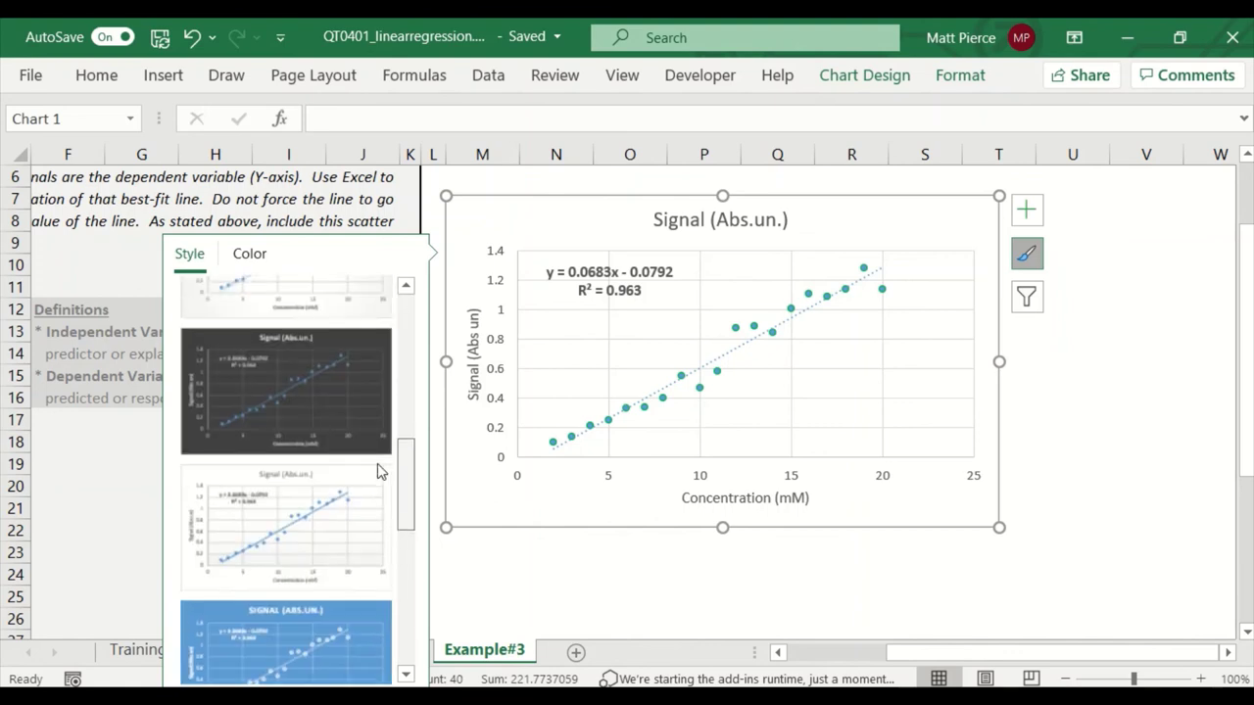
click(315, 403)
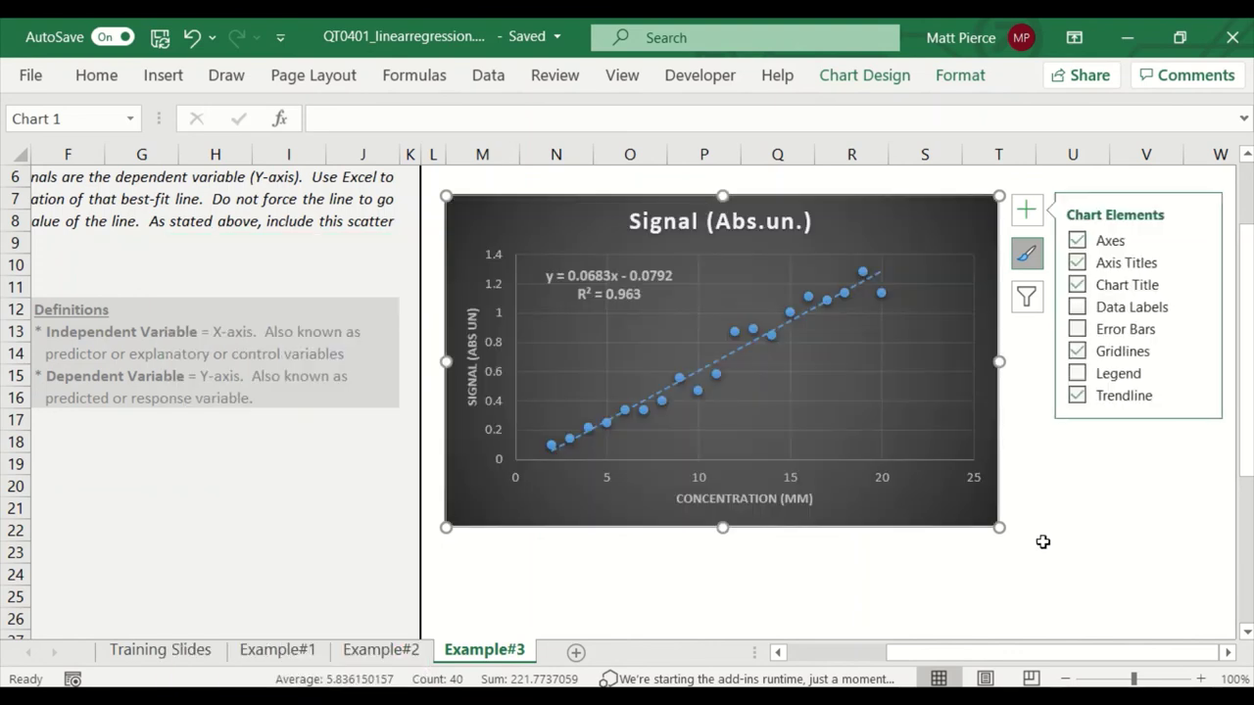
click(1089, 488)
key(ctrl+z)
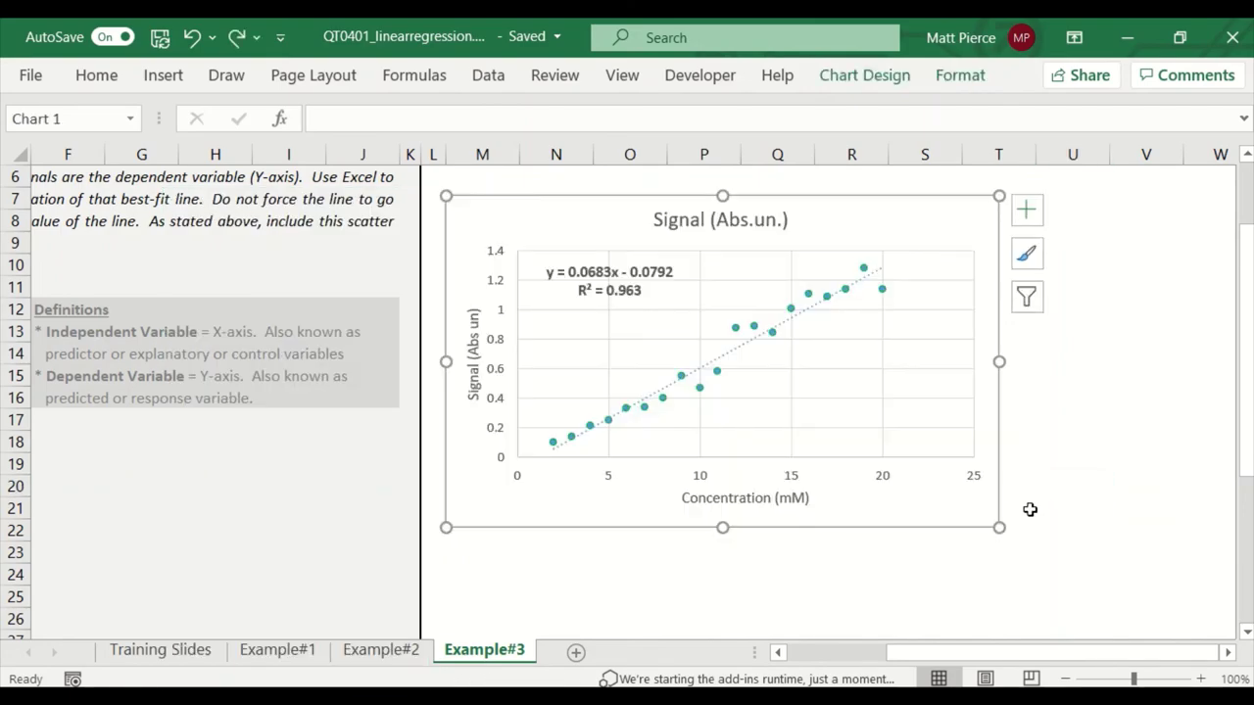